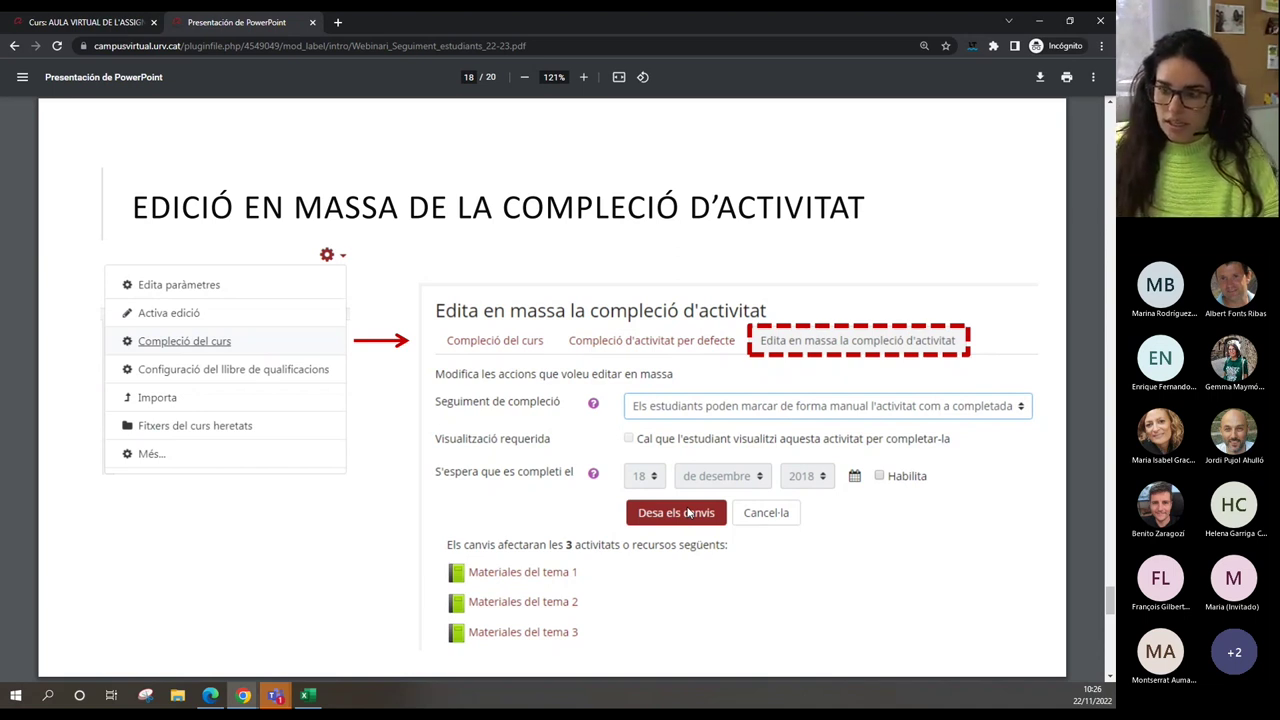
- Advance the PDF presentation to slide 20, then return to the AULA VIRTUAL DE L'ASSIGNATURA 1 course page
{"action": "key", "text": "Right"}
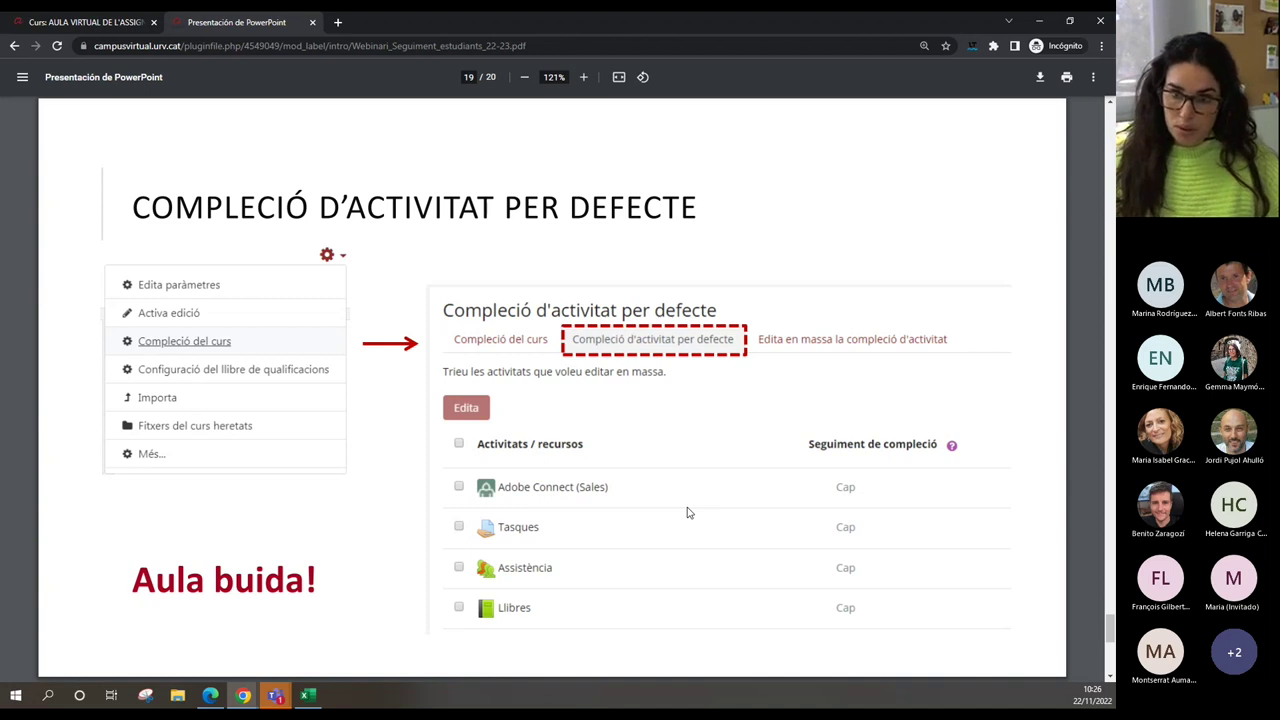
{"action": "key", "text": "Right"}
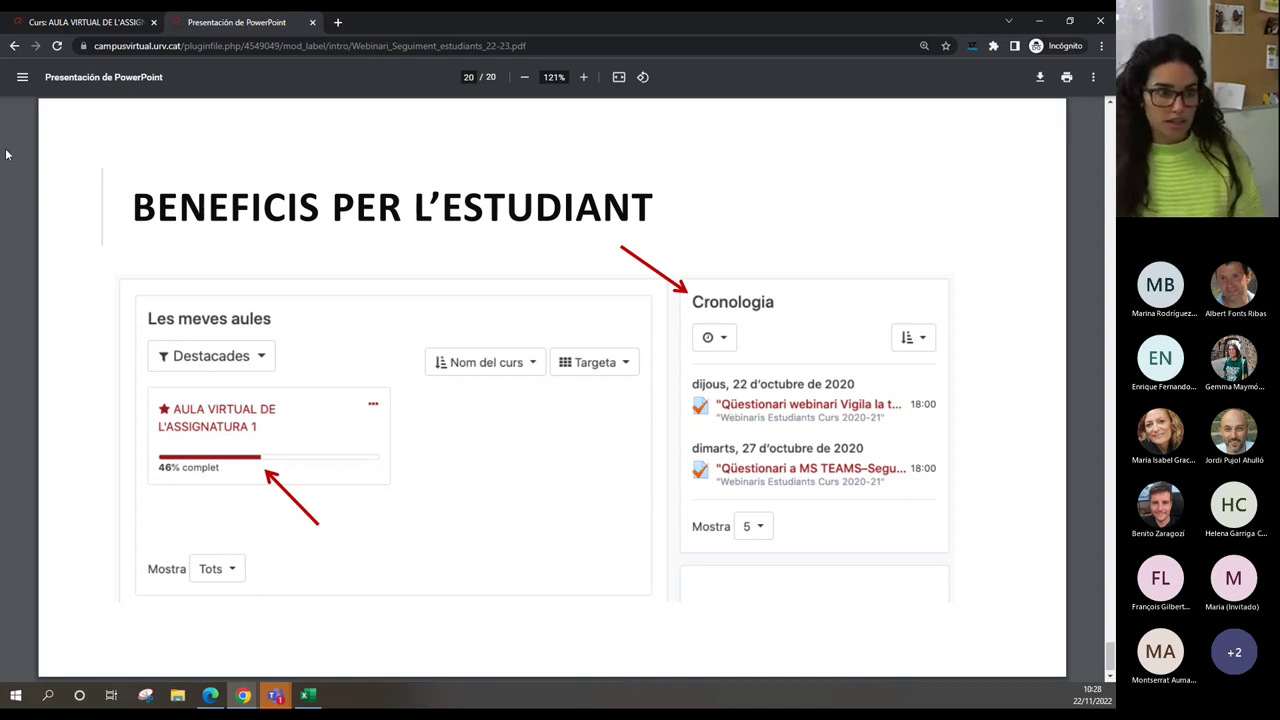
{"action": "key", "text": "ctrl+Tab"}
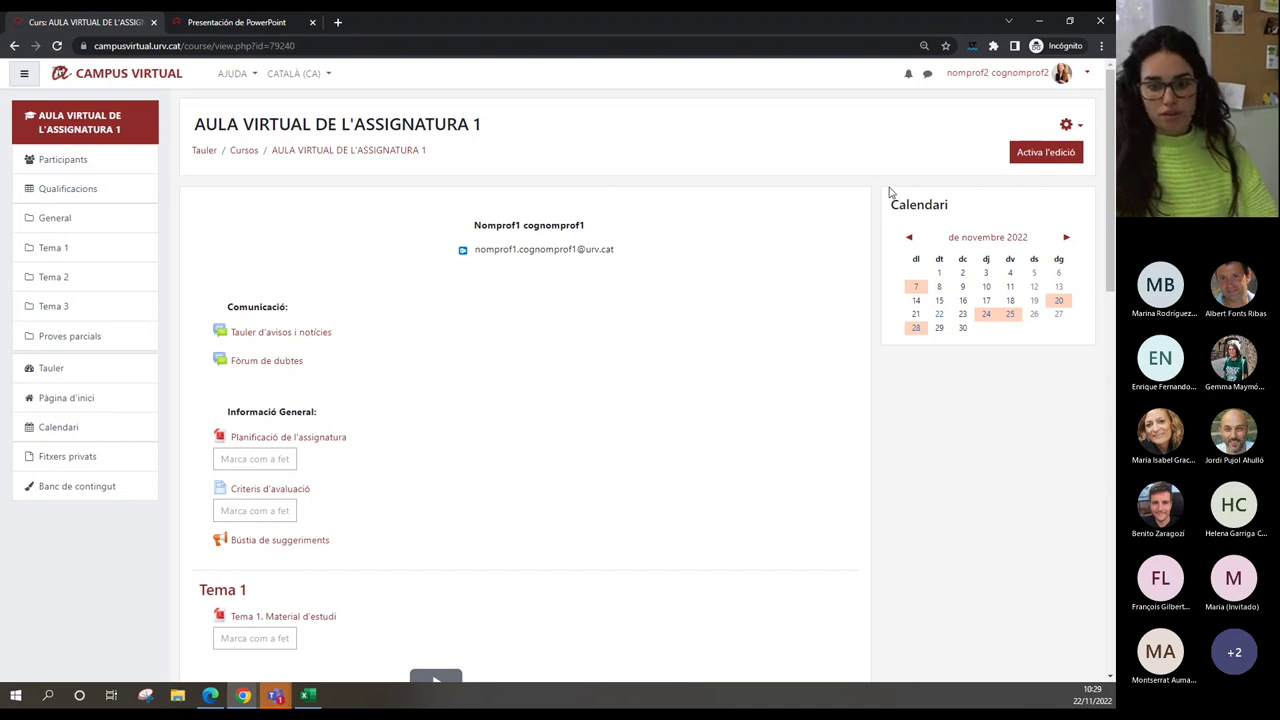
- Enlarge the course page by one browser zoom level
{"action": "left_click", "coordinate": [1101, 45]}
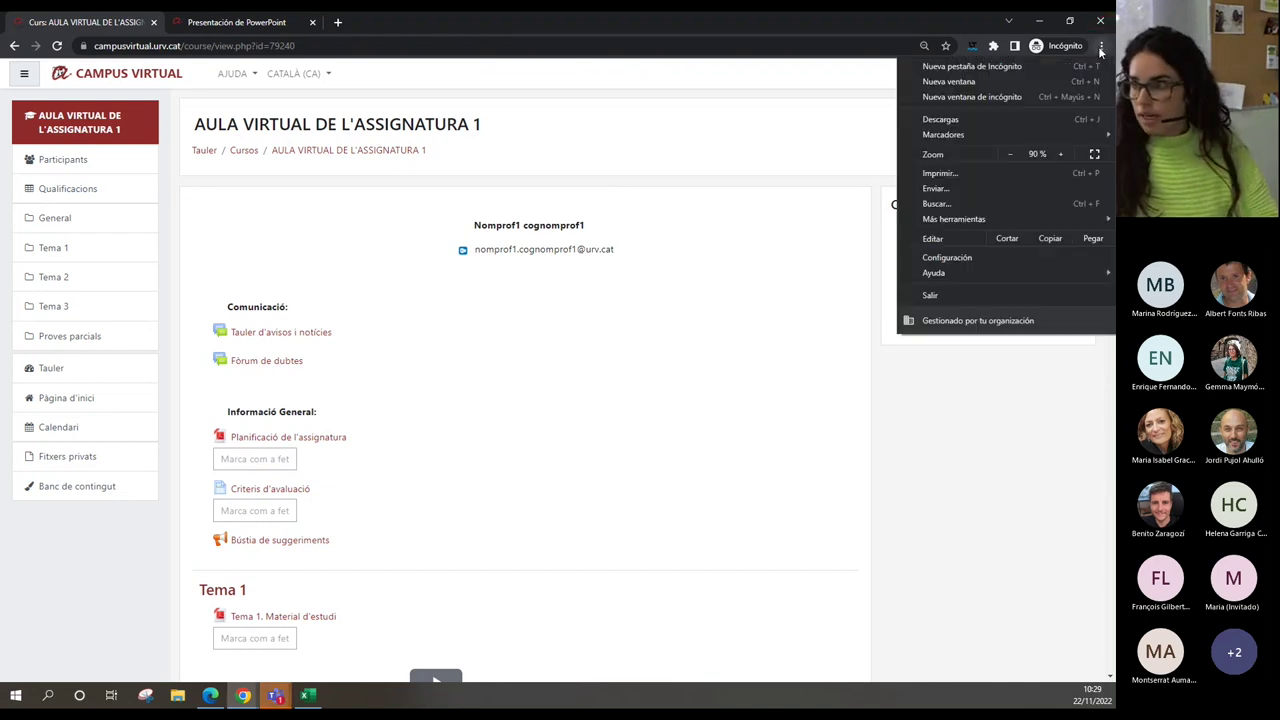
{"action": "left_click", "coordinate": [1061, 153]}
{"action": "left_click", "coordinate": [804, 307]}
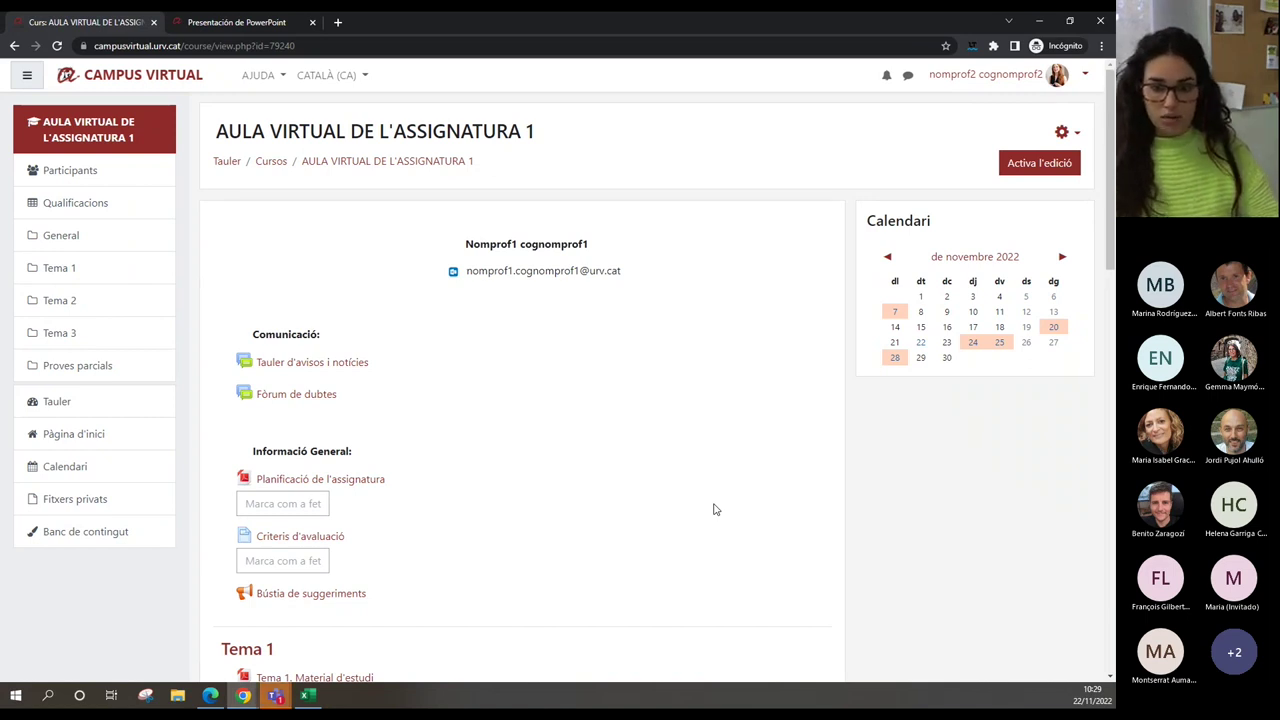
- Review the completion conditions shown under the resources and activities from the general section through Tema 3
{"action": "scroll", "coordinate": [397, 386], "scroll_direction": "down", "scroll_amount": 3}
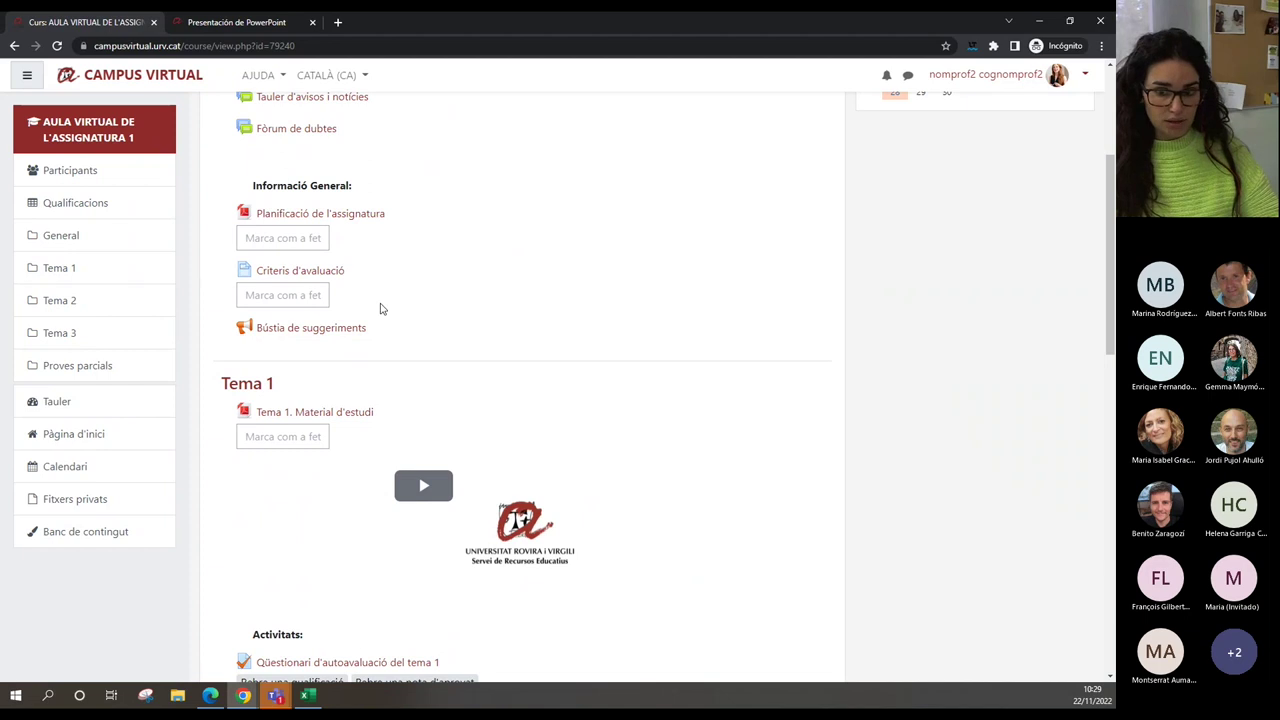
{"action": "scroll", "coordinate": [380, 309], "scroll_direction": "down", "scroll_amount": 3}
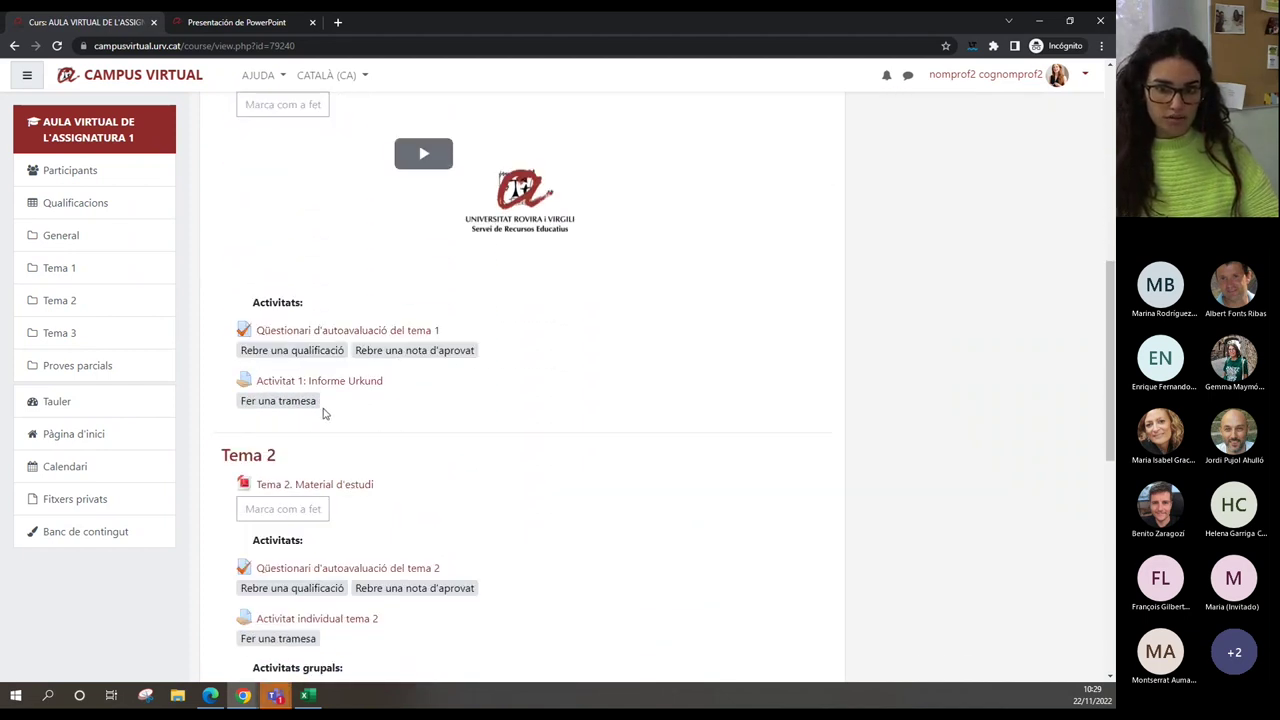
{"action": "scroll", "coordinate": [325, 414], "scroll_direction": "down", "scroll_amount": 1}
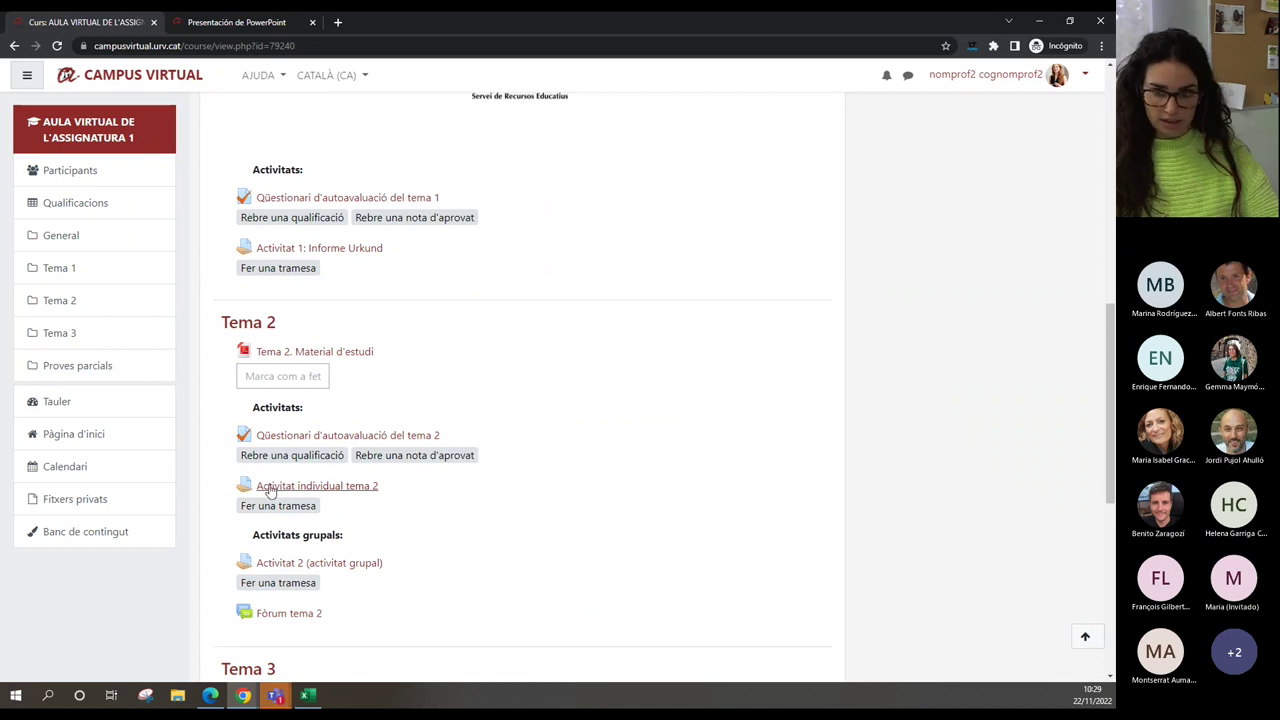
{"action": "scroll", "coordinate": [290, 516], "scroll_direction": "down", "scroll_amount": 2}
{"action": "scroll", "coordinate": [290, 516], "scroll_direction": "down", "scroll_amount": 2}
{"action": "scroll", "coordinate": [400, 566], "scroll_direction": "up", "scroll_amount": 3}
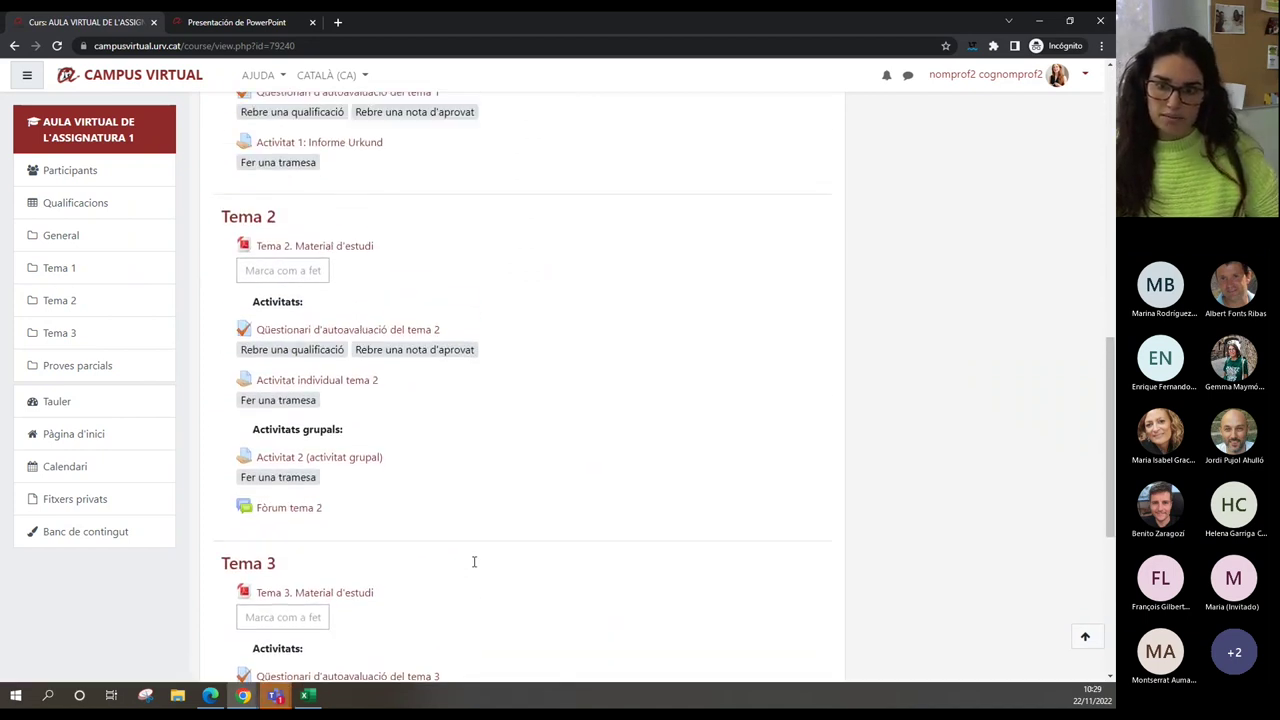
{"action": "scroll", "coordinate": [474, 562], "scroll_direction": "up", "scroll_amount": 8}
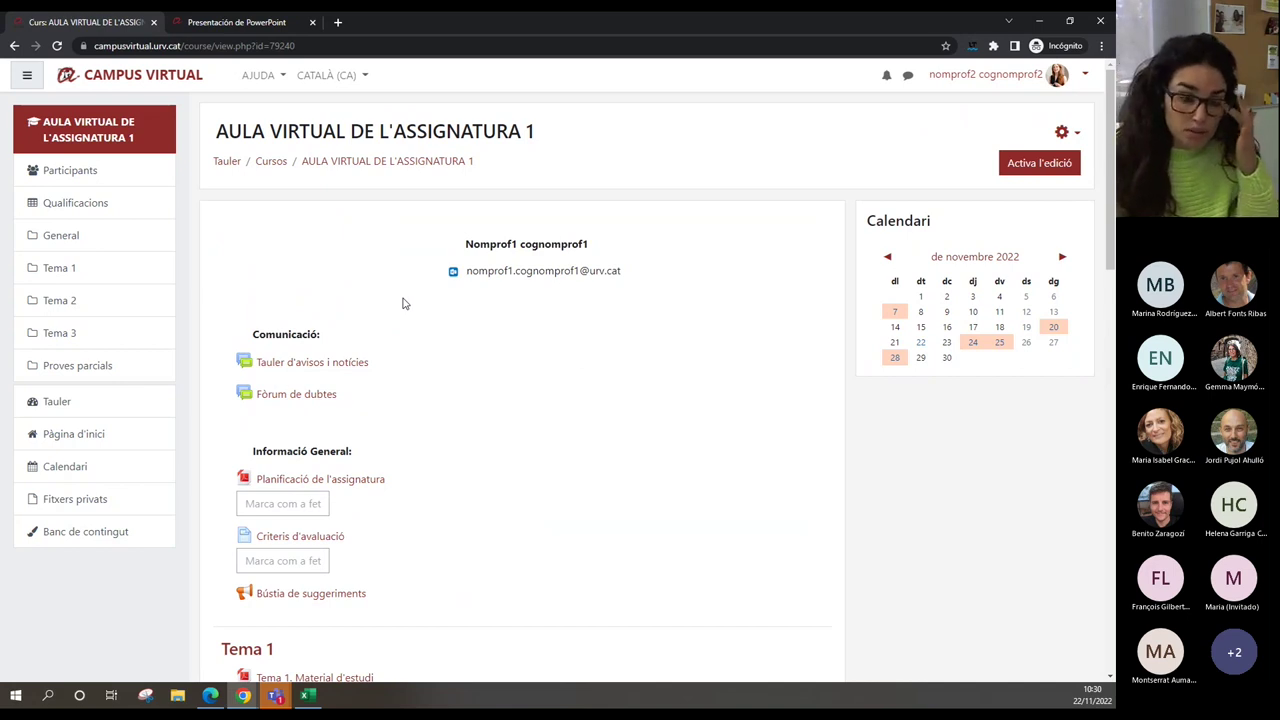
- Open the course's participants list and sort it by last course access, most recent first
{"action": "left_click", "coordinate": [129, 176]}
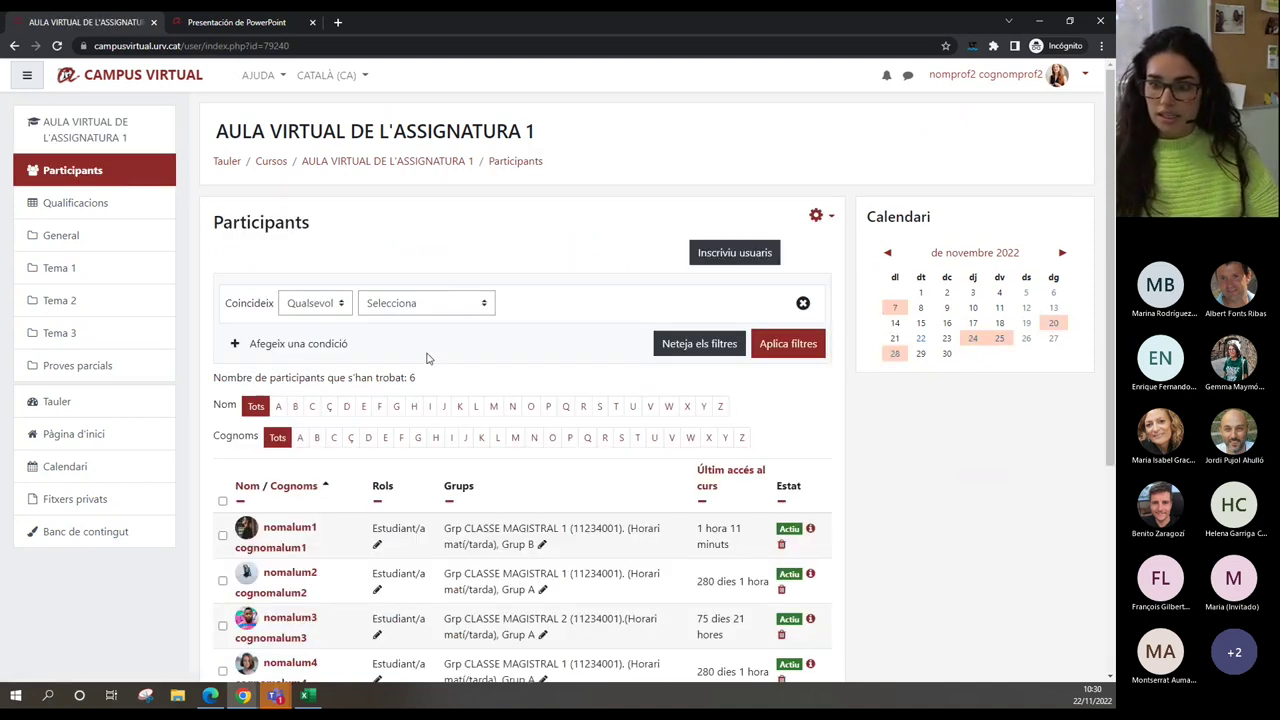
{"action": "scroll", "coordinate": [445, 375], "scroll_direction": "down", "scroll_amount": 2}
{"action": "left_click", "coordinate": [715, 340]}
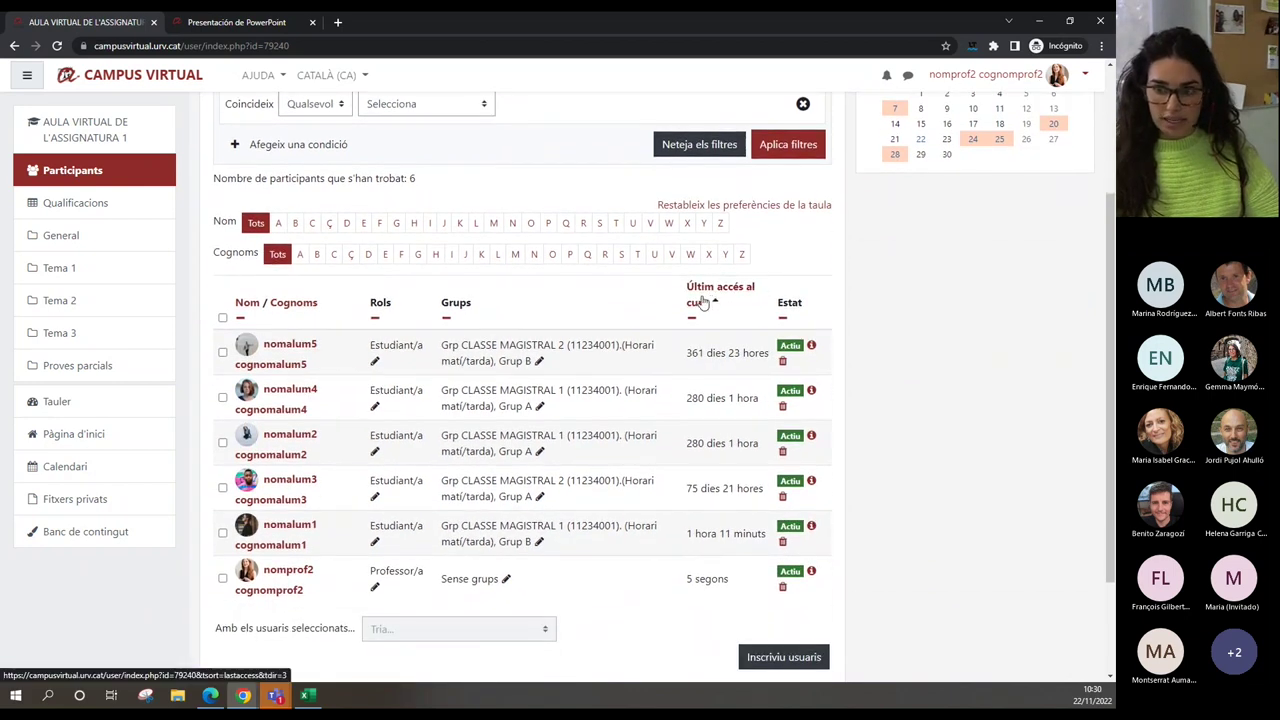
{"action": "left_click", "coordinate": [705, 295]}
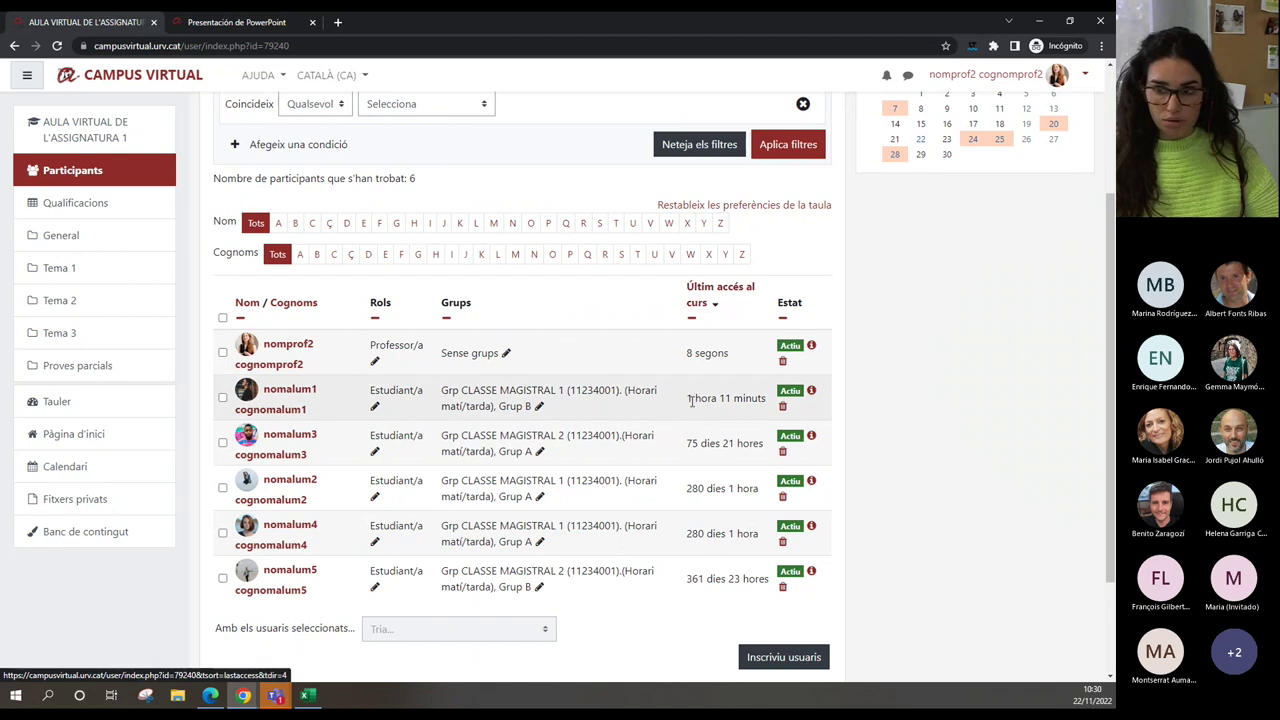
- Send the message "gvtsehtgbths" to the three students whose last access was 75 or 280 days ago
{"action": "scroll", "coordinate": [731, 374], "scroll_direction": "down", "scroll_amount": 3}
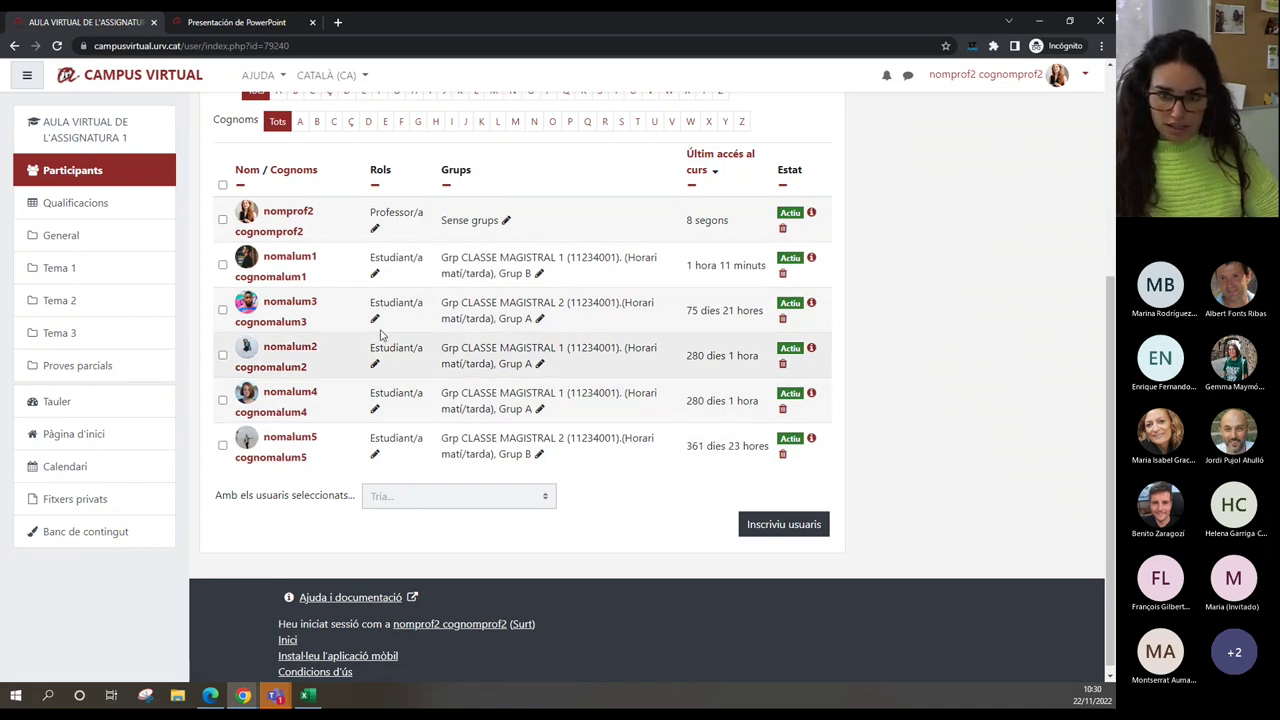
{"action": "left_click", "coordinate": [223, 311]}
{"action": "left_click", "coordinate": [222, 355]}
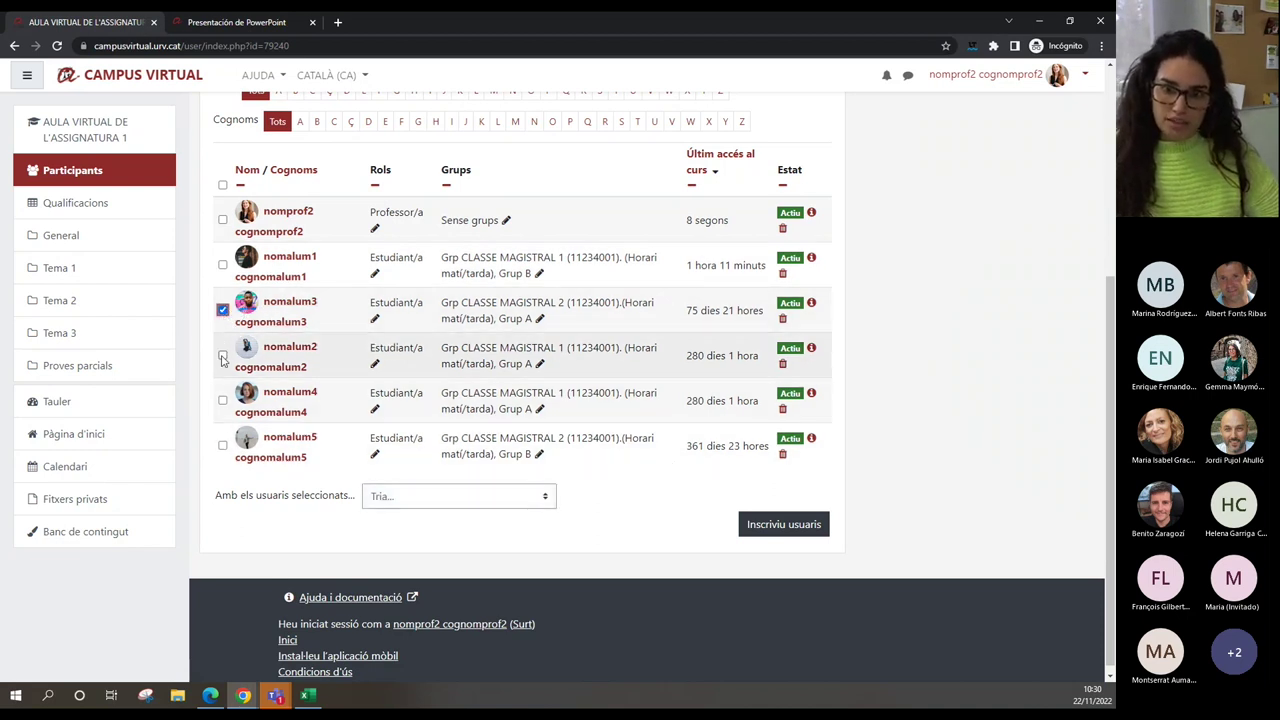
{"action": "left_click", "coordinate": [222, 400]}
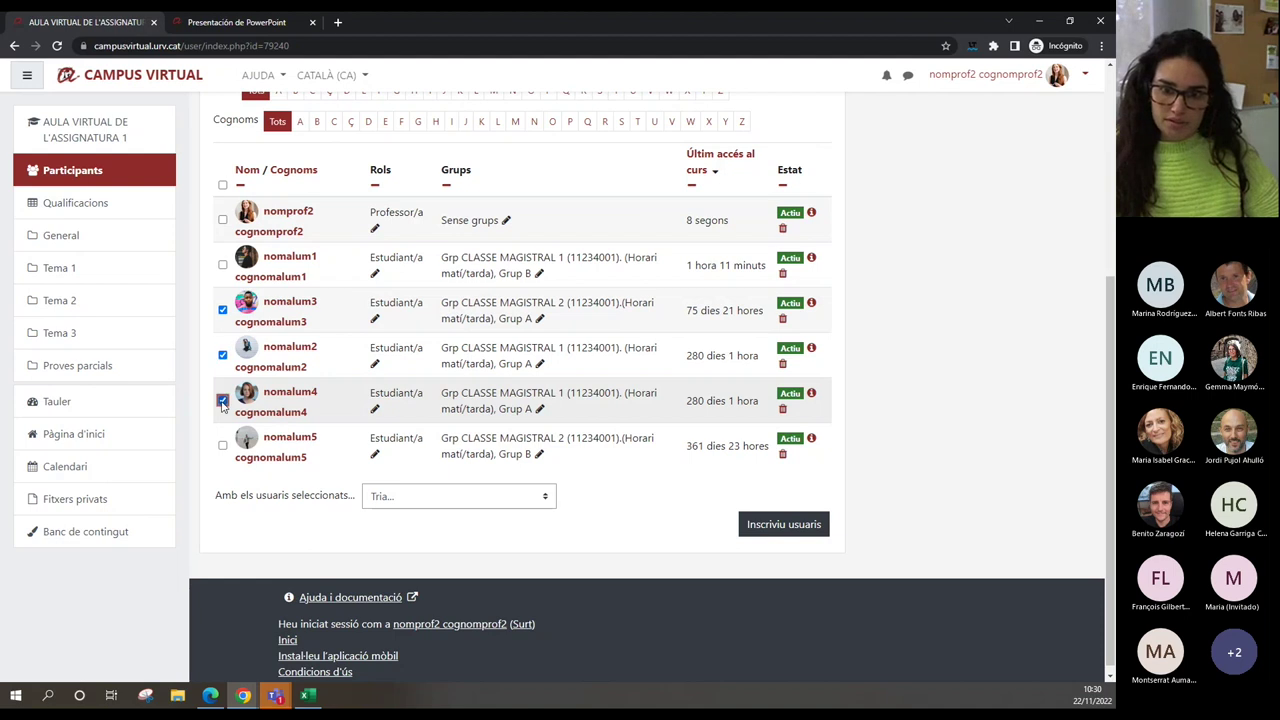
{"action": "left_click", "coordinate": [535, 500]}
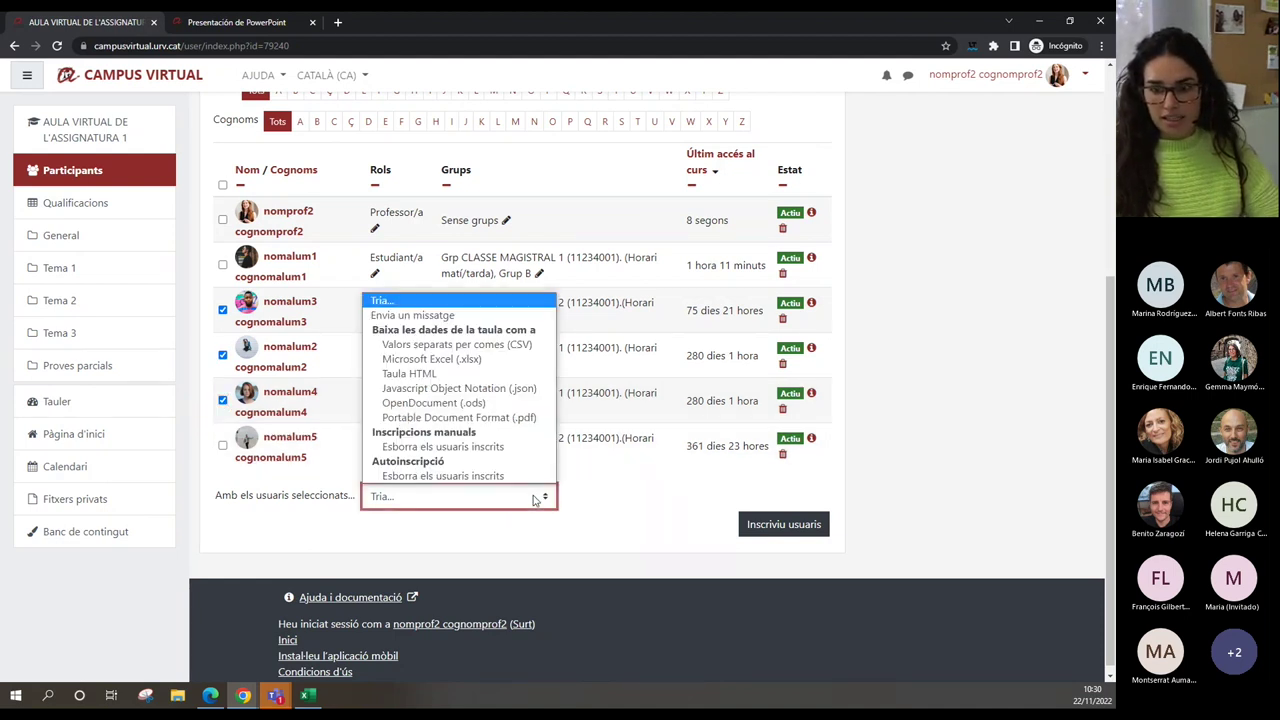
{"action": "left_click", "coordinate": [477, 317]}
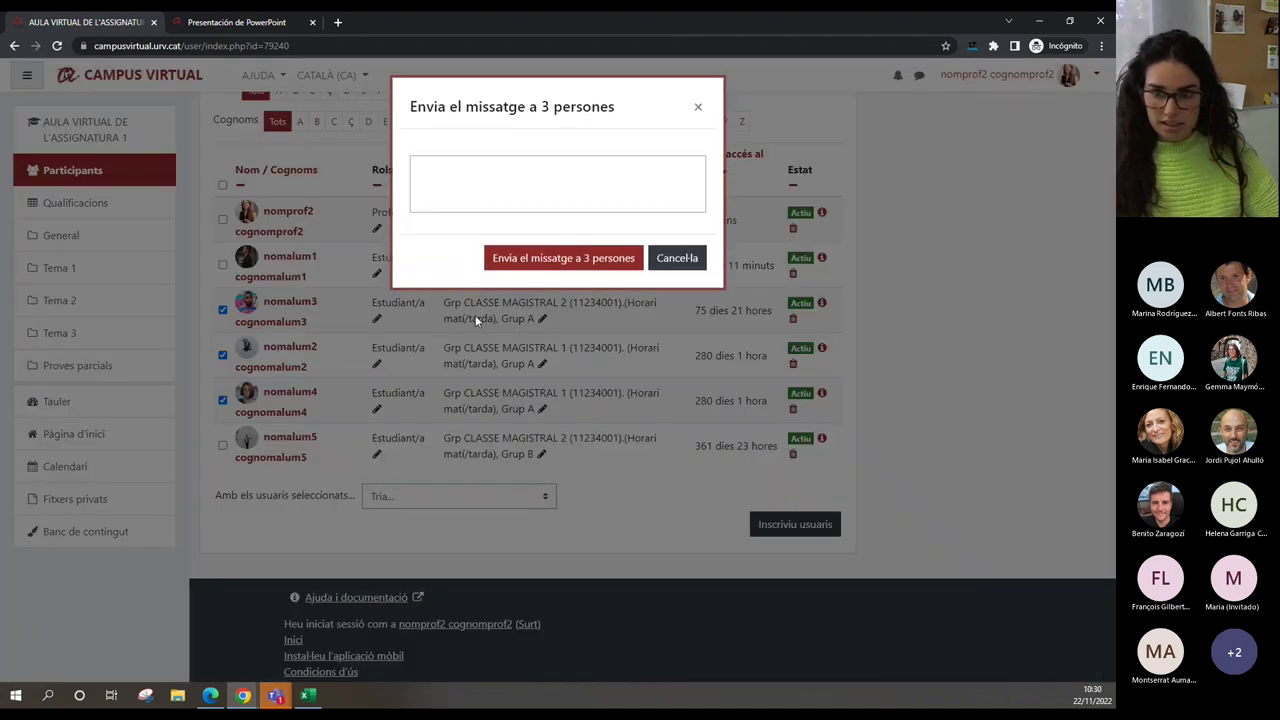
{"action": "type", "text": "gvtsehtgbths"}
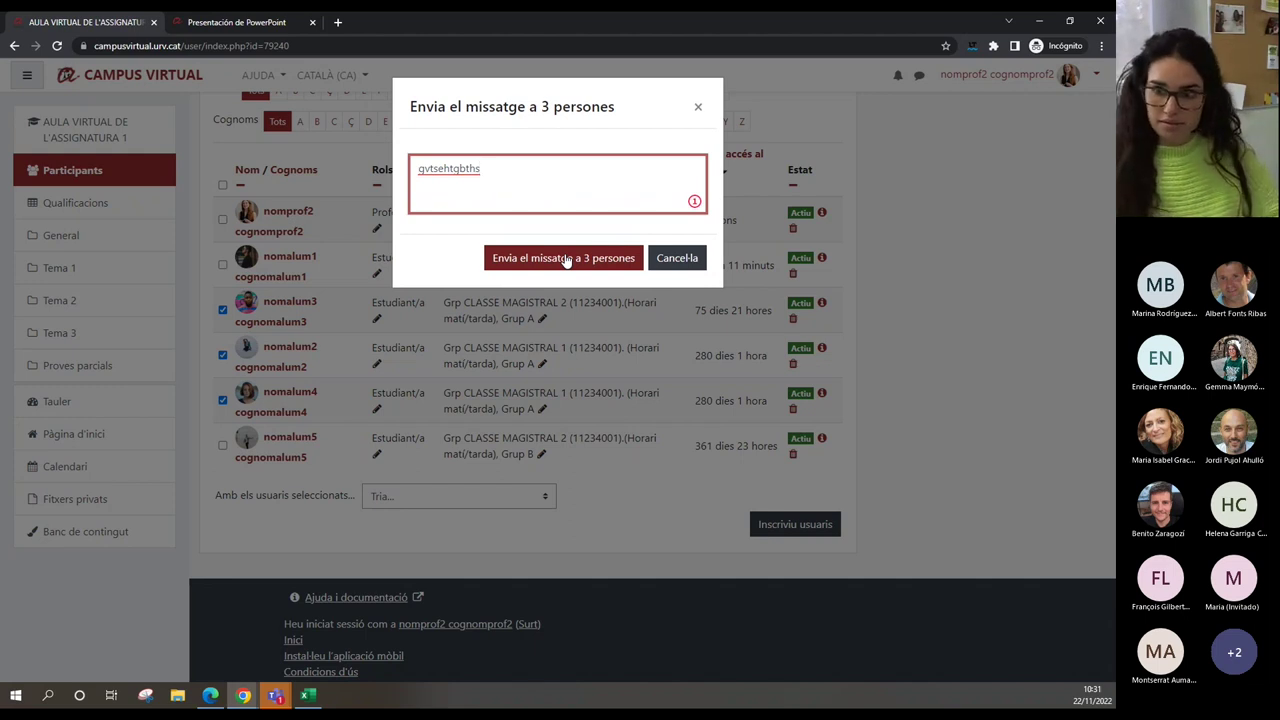
{"action": "left_click", "coordinate": [563, 258]}
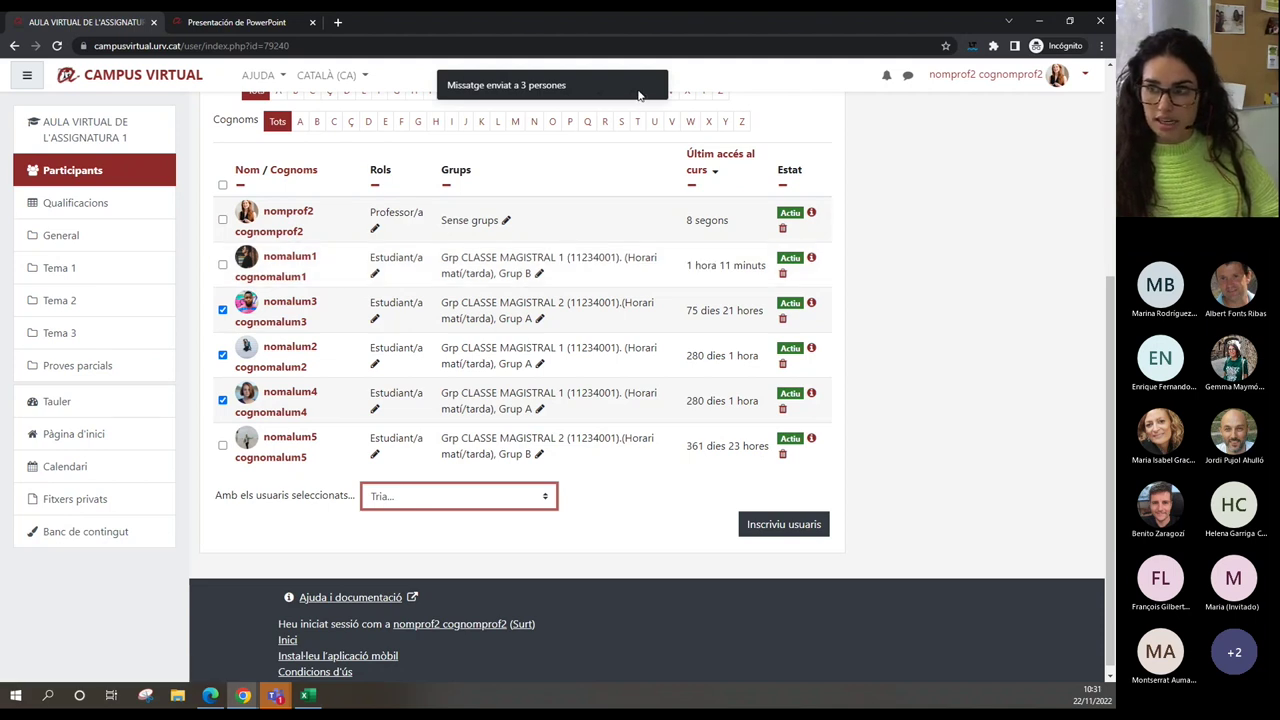
- Send the follow-up "yrjtyj" in the first student's private conversation and close the messaging drawer
{"action": "left_click", "coordinate": [909, 80]}
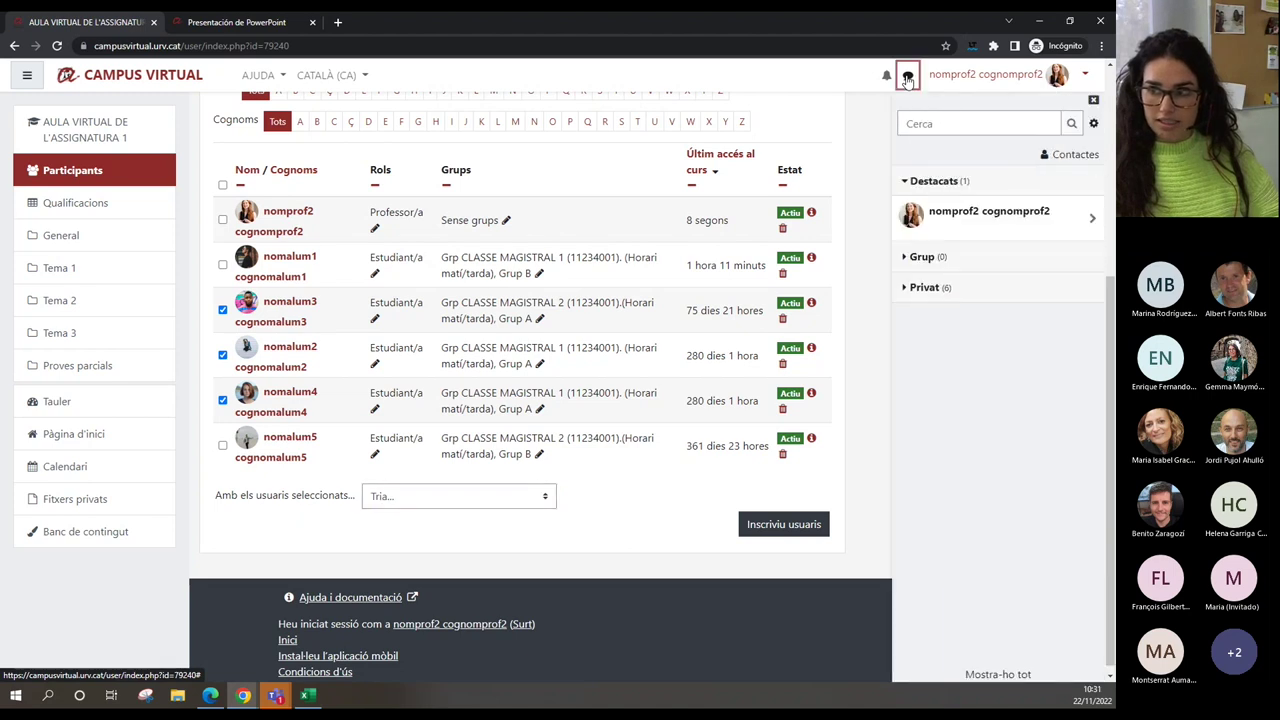
{"action": "left_click", "coordinate": [928, 288]}
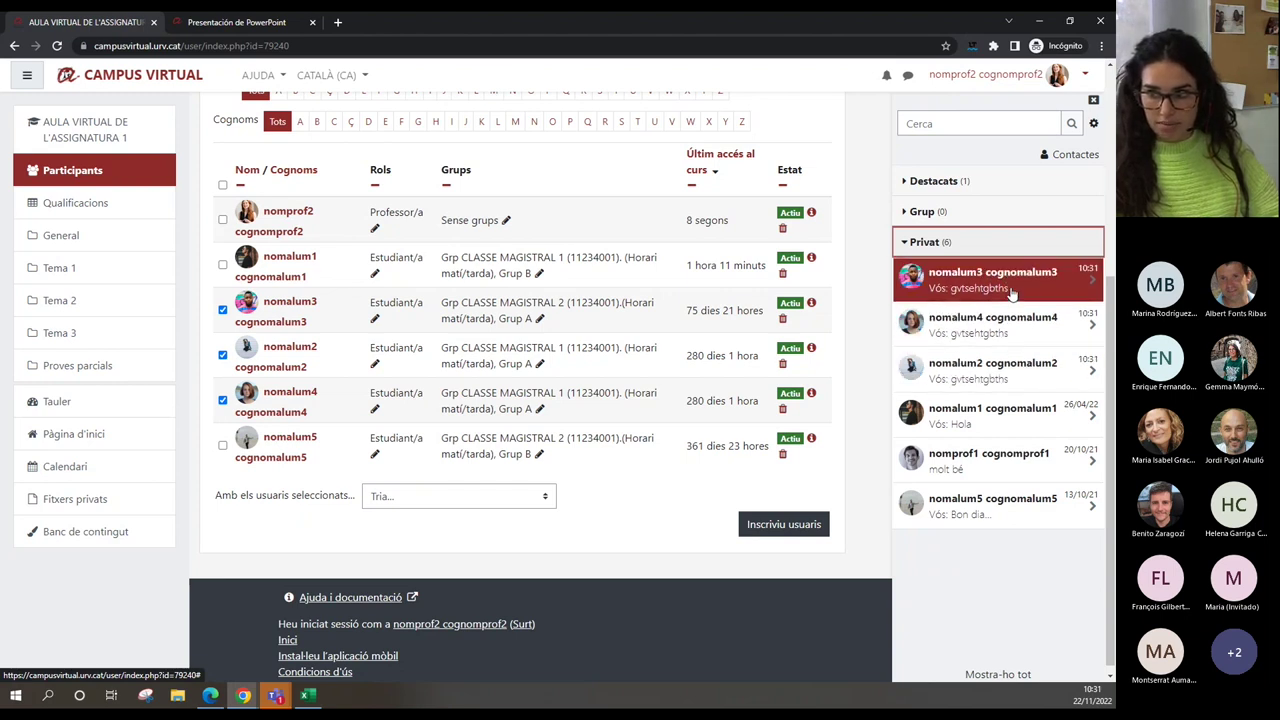
{"action": "left_click", "coordinate": [1012, 290]}
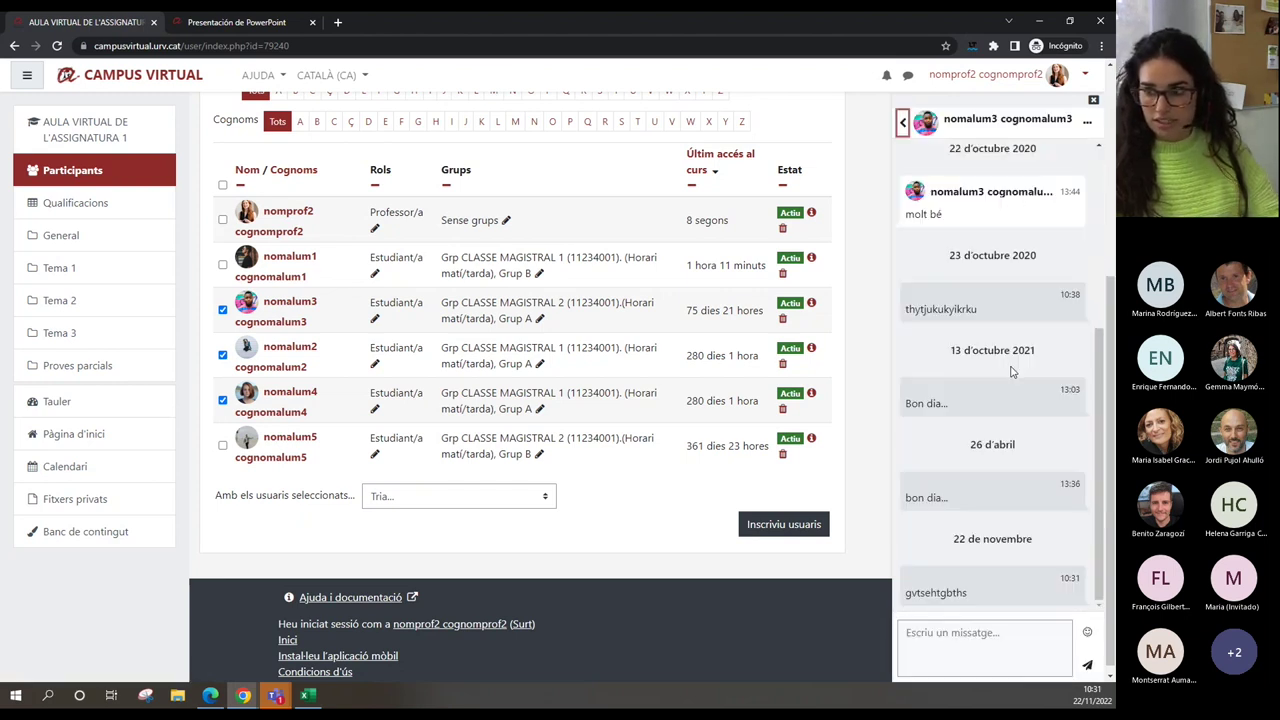
{"action": "left_click", "coordinate": [982, 664]}
{"action": "type", "text": "yrjtyj"}
{"action": "left_click", "coordinate": [1087, 665]}
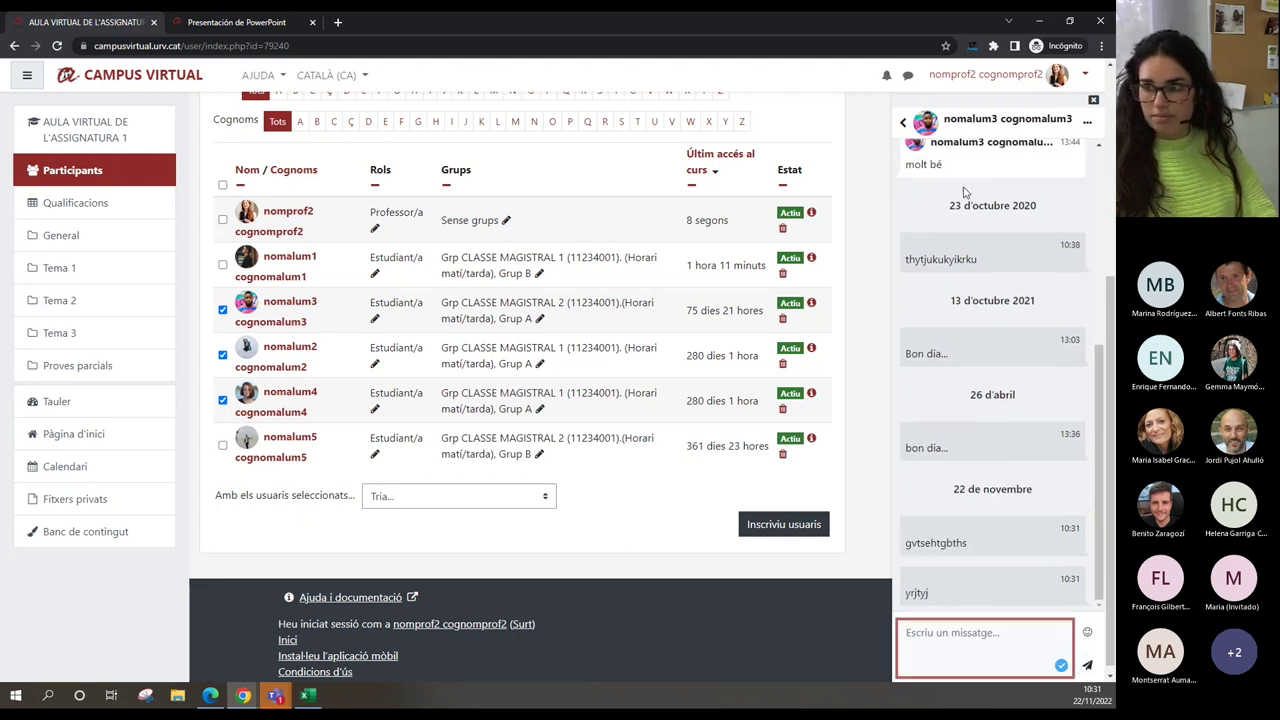
{"action": "left_click", "coordinate": [907, 75]}
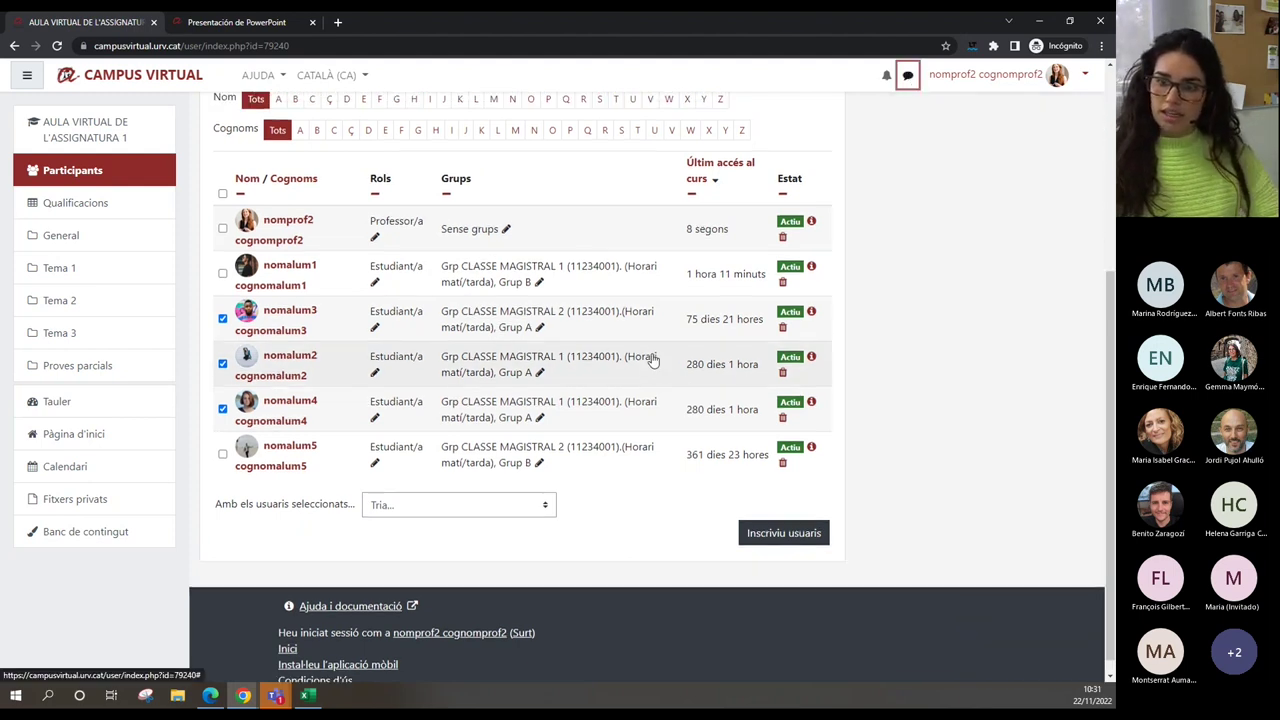
- Return to the course main page and open the Informe d'activitat report from the full course administration
{"action": "scroll", "coordinate": [651, 360], "scroll_direction": "up", "scroll_amount": 3}
{"action": "scroll", "coordinate": [651, 360], "scroll_direction": "up", "scroll_amount": 1}
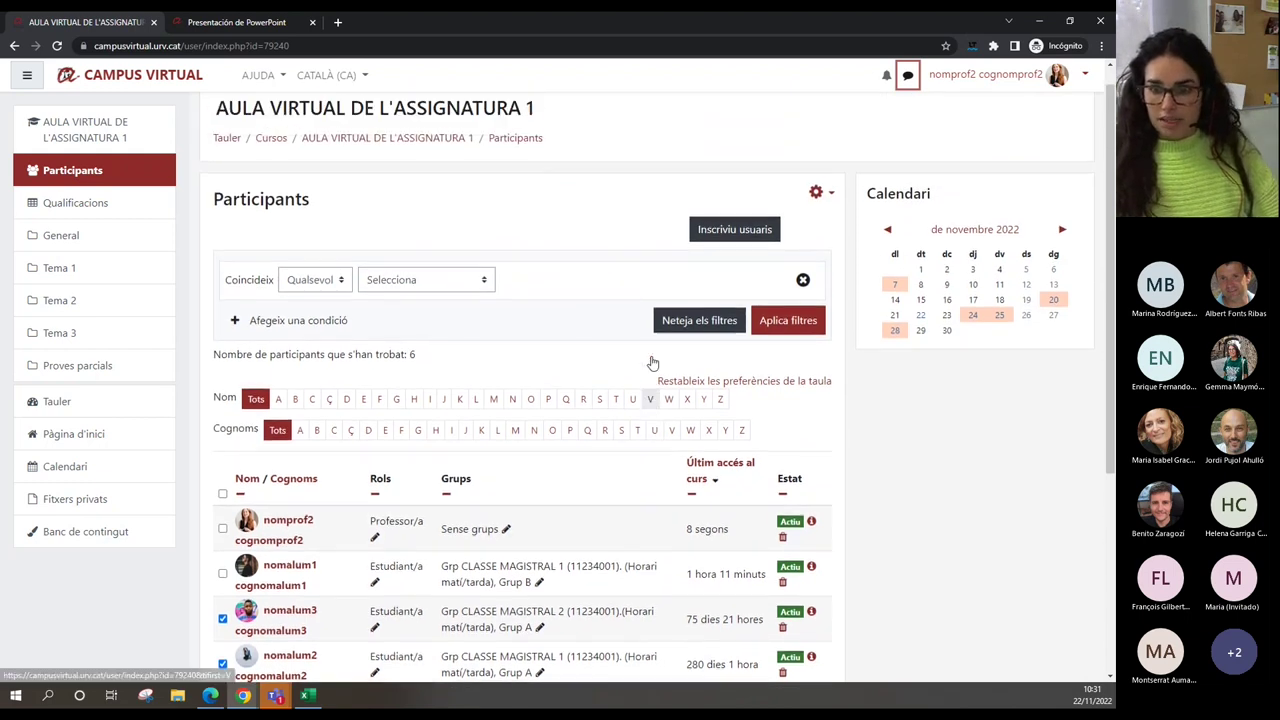
{"action": "left_click", "coordinate": [370, 166]}
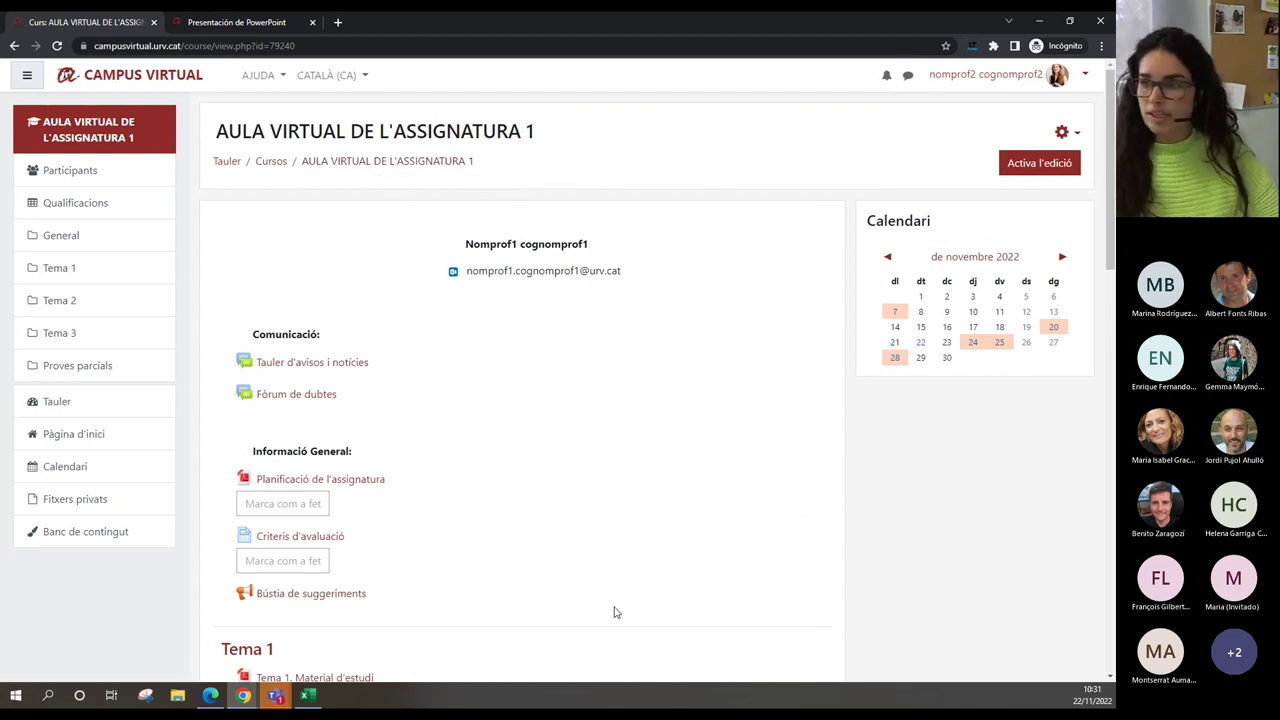
{"action": "left_click", "coordinate": [1061, 133]}
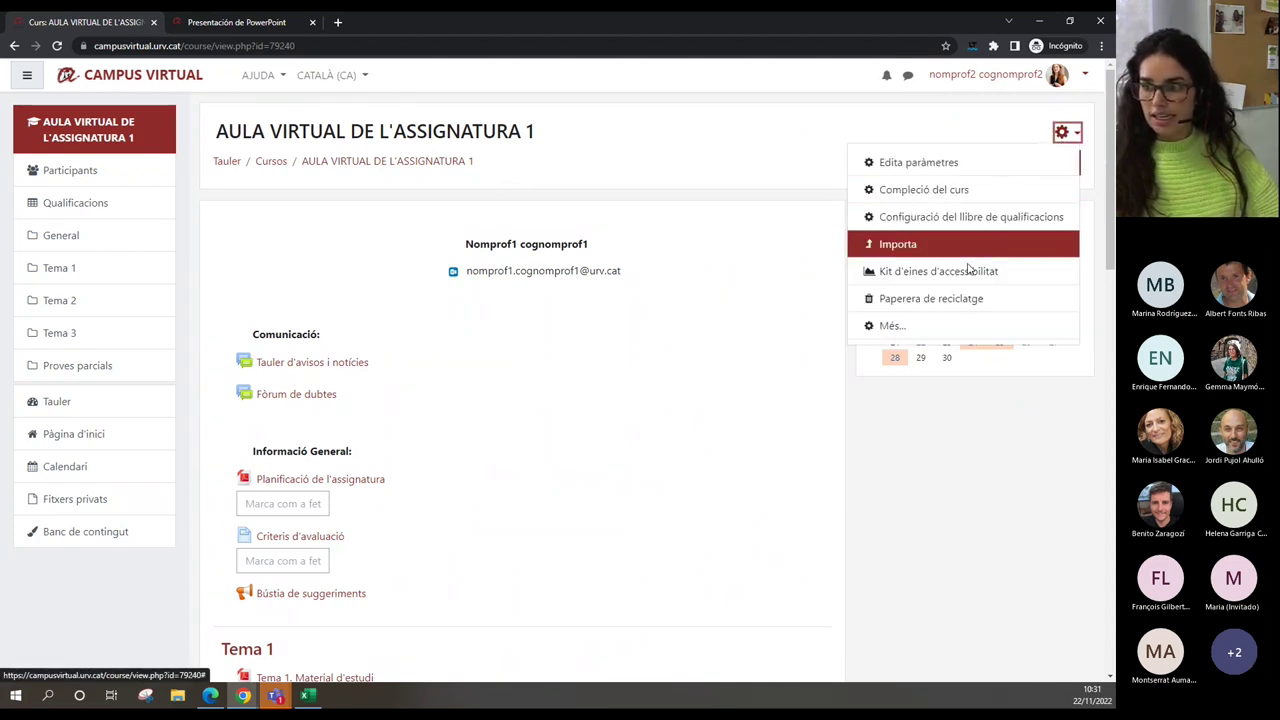
{"action": "left_click", "coordinate": [920, 331]}
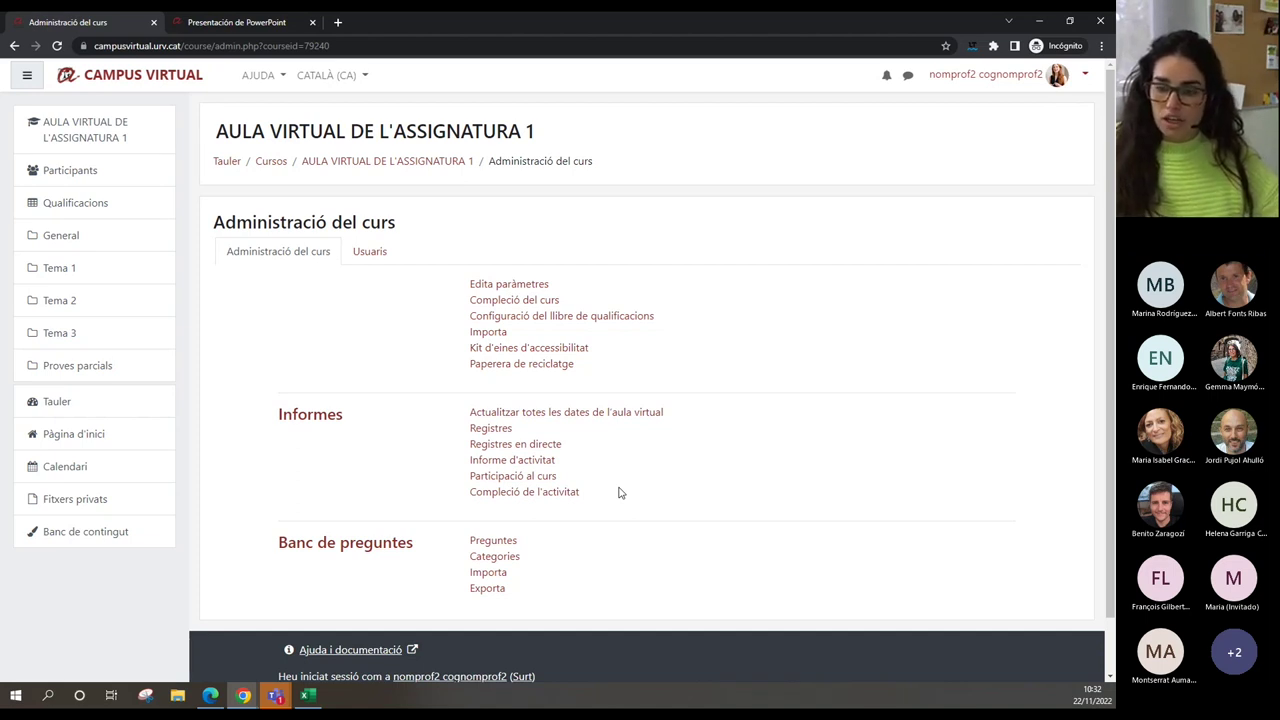
{"action": "left_click", "coordinate": [535, 462]}
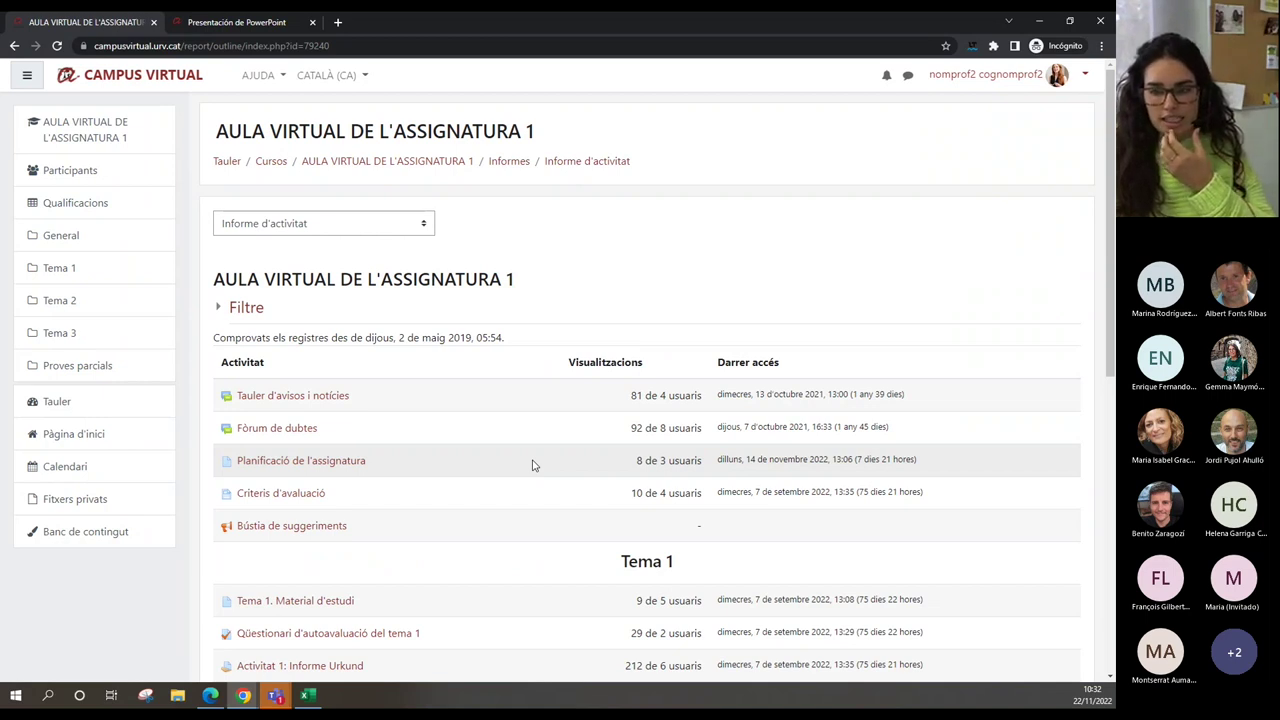
- Examine the report types available from the activity report and highlight the Visualitzacions column heading
{"action": "left_click", "coordinate": [424, 224]}
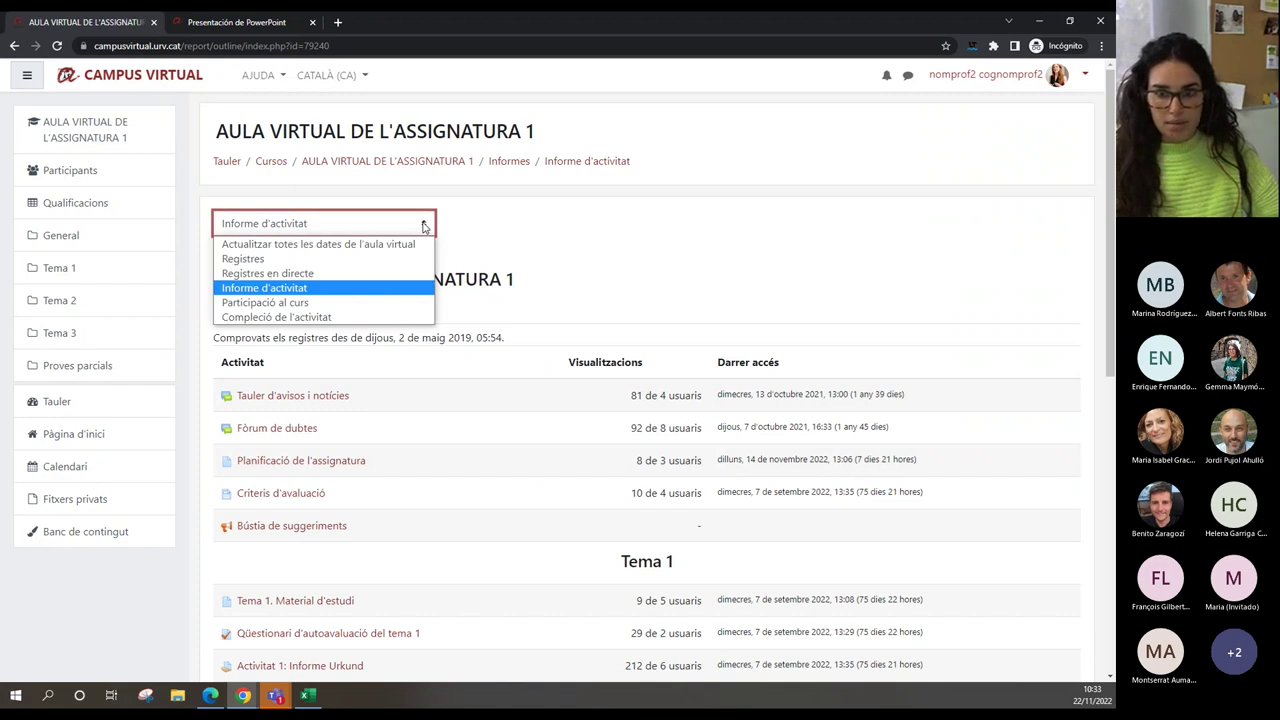
{"action": "left_click", "coordinate": [396, 290]}
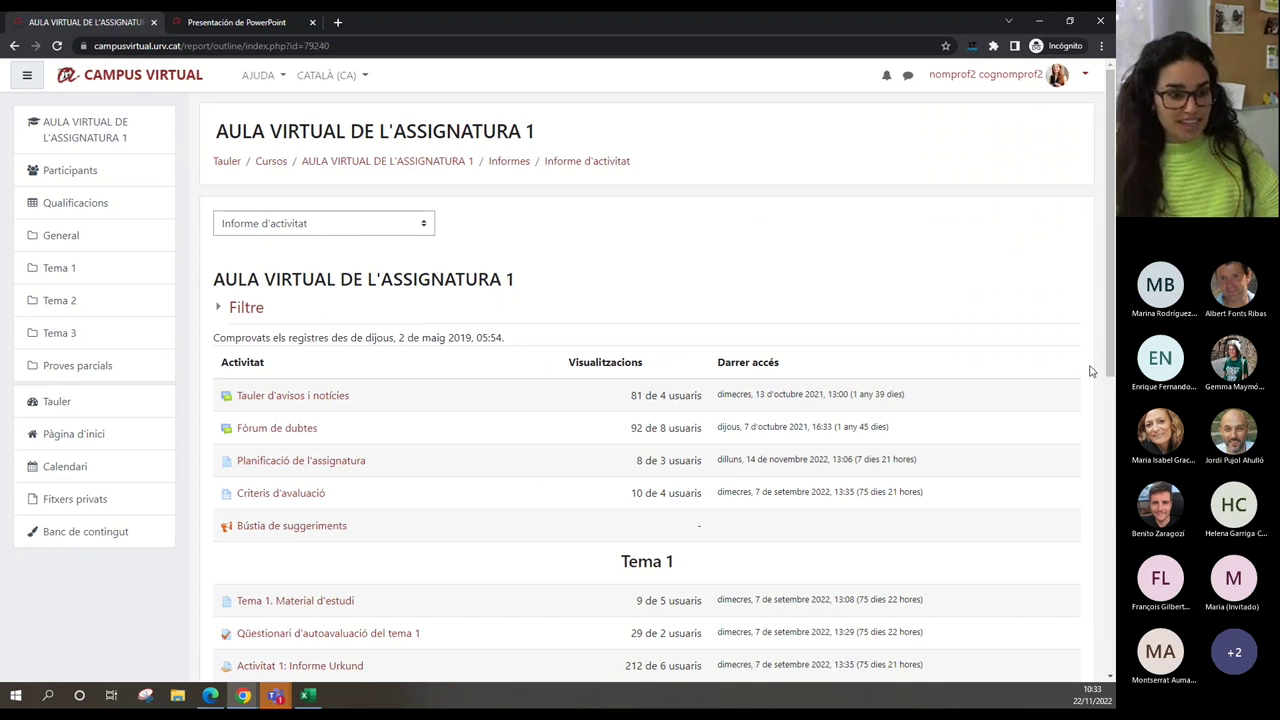
{"action": "left_click", "coordinate": [428, 227]}
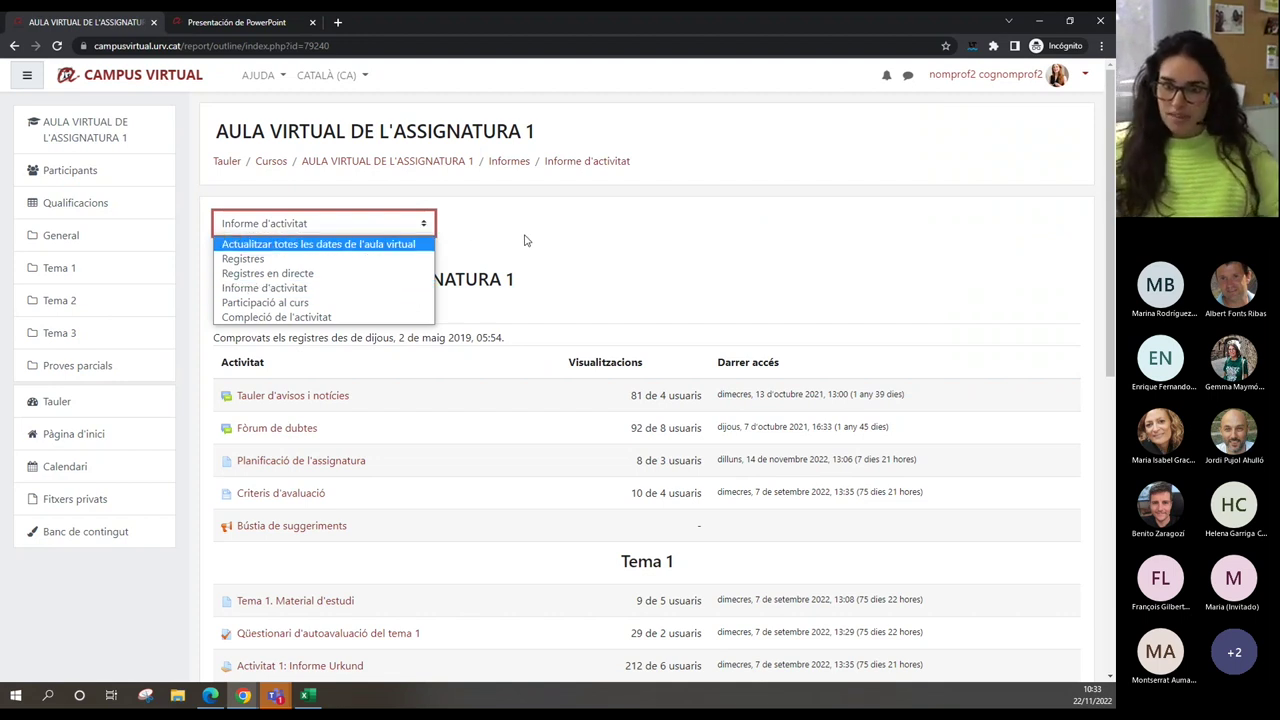
{"action": "left_click", "coordinate": [587, 252]}
{"action": "left_click", "coordinate": [587, 252]}
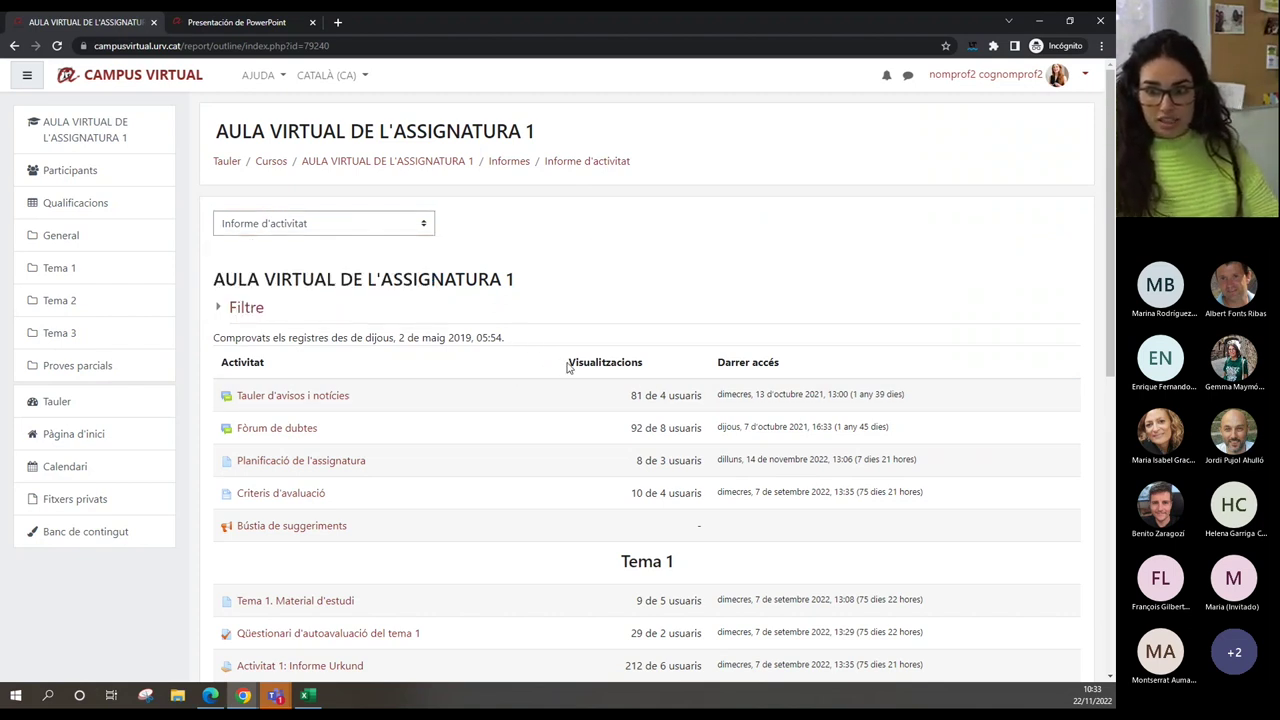
{"action": "left_click_drag", "start_coordinate": [567, 362], "coordinate": [645, 366]}
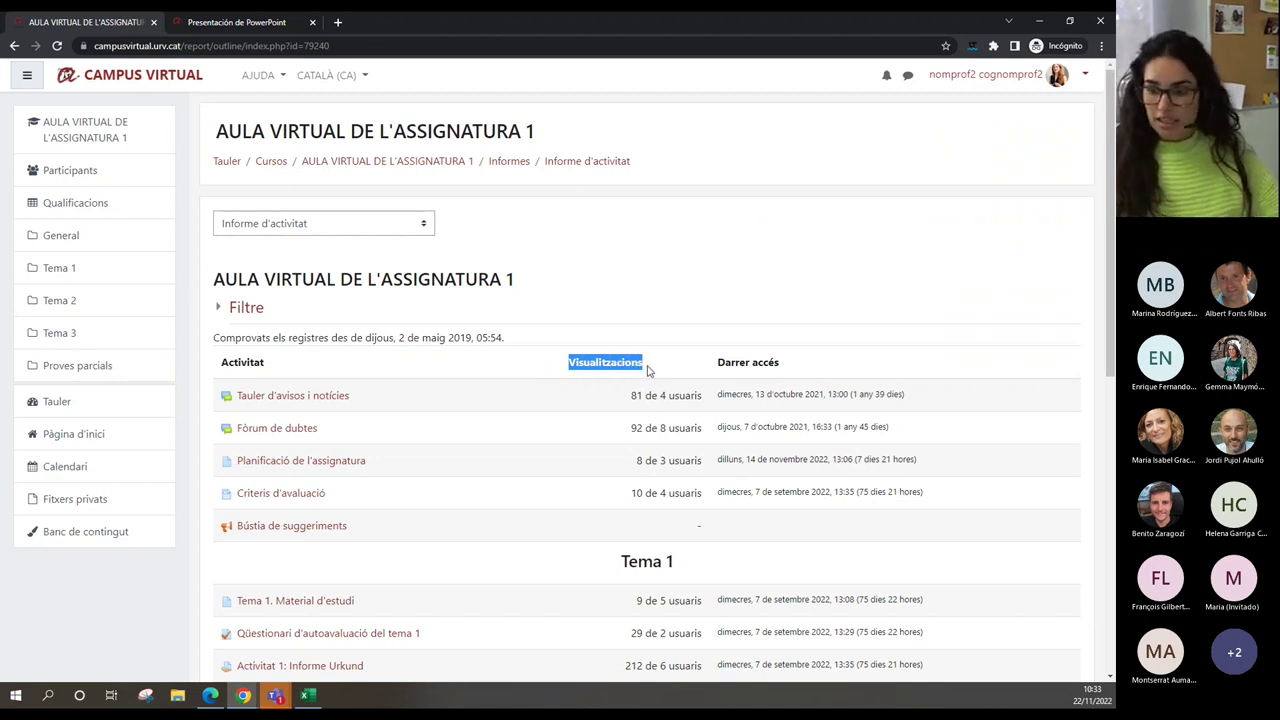
- Examine the views and last access of the activities, highlighting the figures and date for Tema 3. Material d'estudi
{"action": "scroll", "coordinate": [525, 416], "scroll_direction": "down", "scroll_amount": 2}
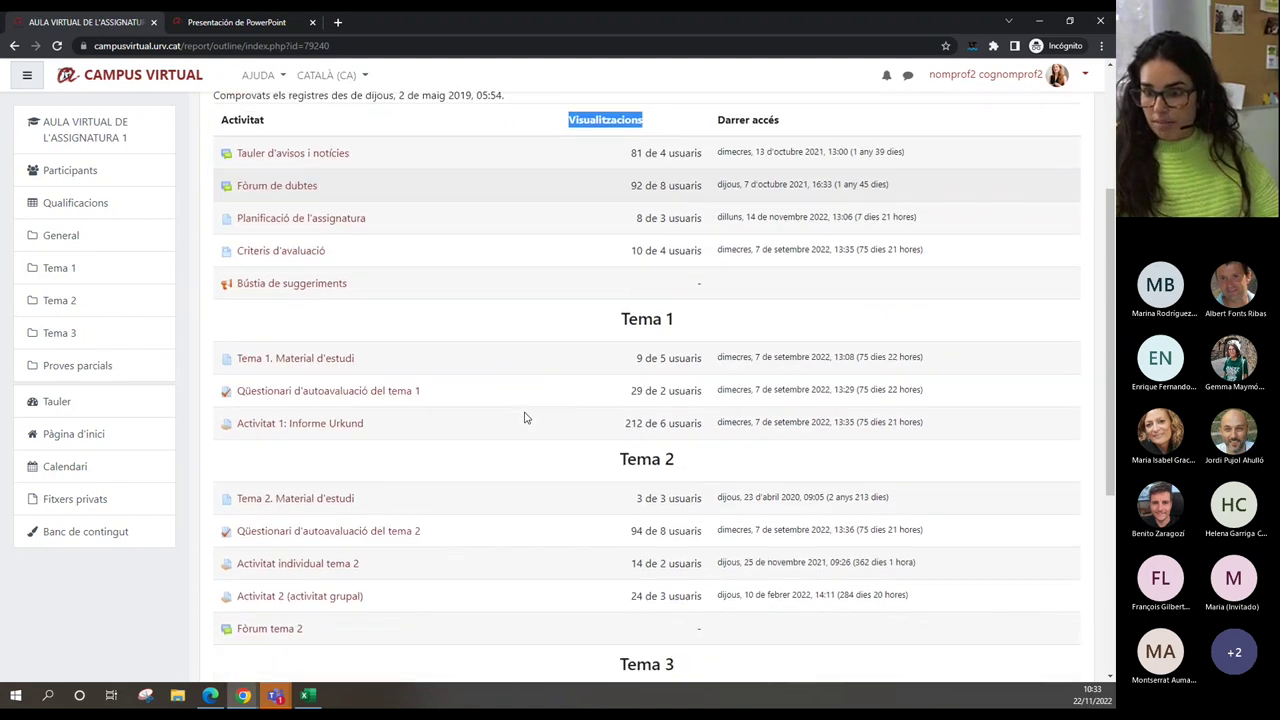
{"action": "scroll", "coordinate": [525, 418], "scroll_direction": "down", "scroll_amount": 4}
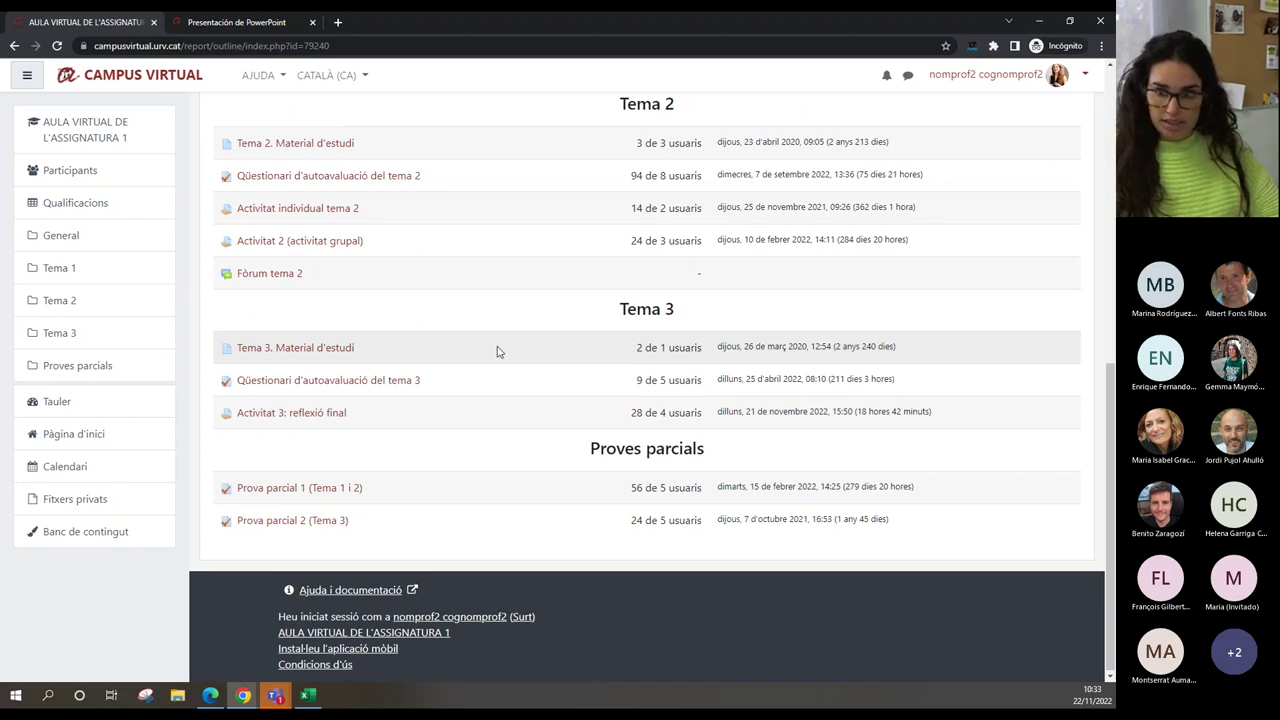
{"action": "left_click_drag", "start_coordinate": [658, 347], "coordinate": [715, 358]}
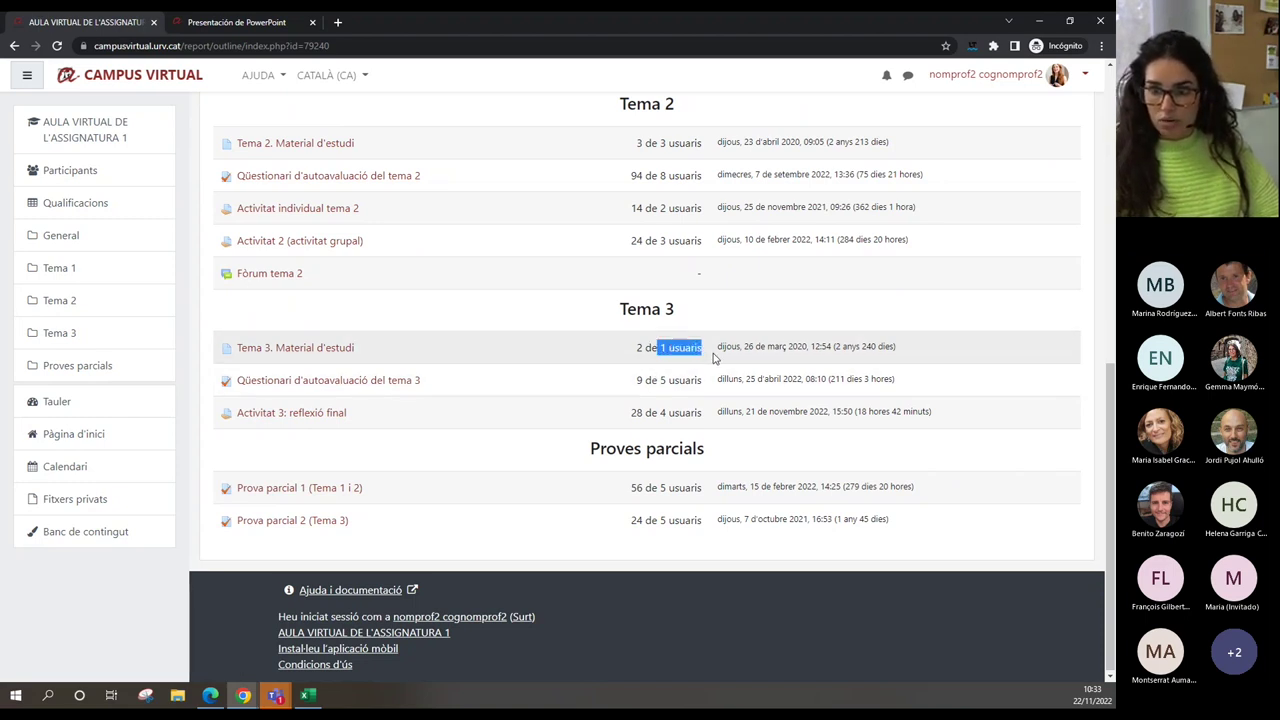
{"action": "left_click_drag", "start_coordinate": [629, 351], "coordinate": [646, 347]}
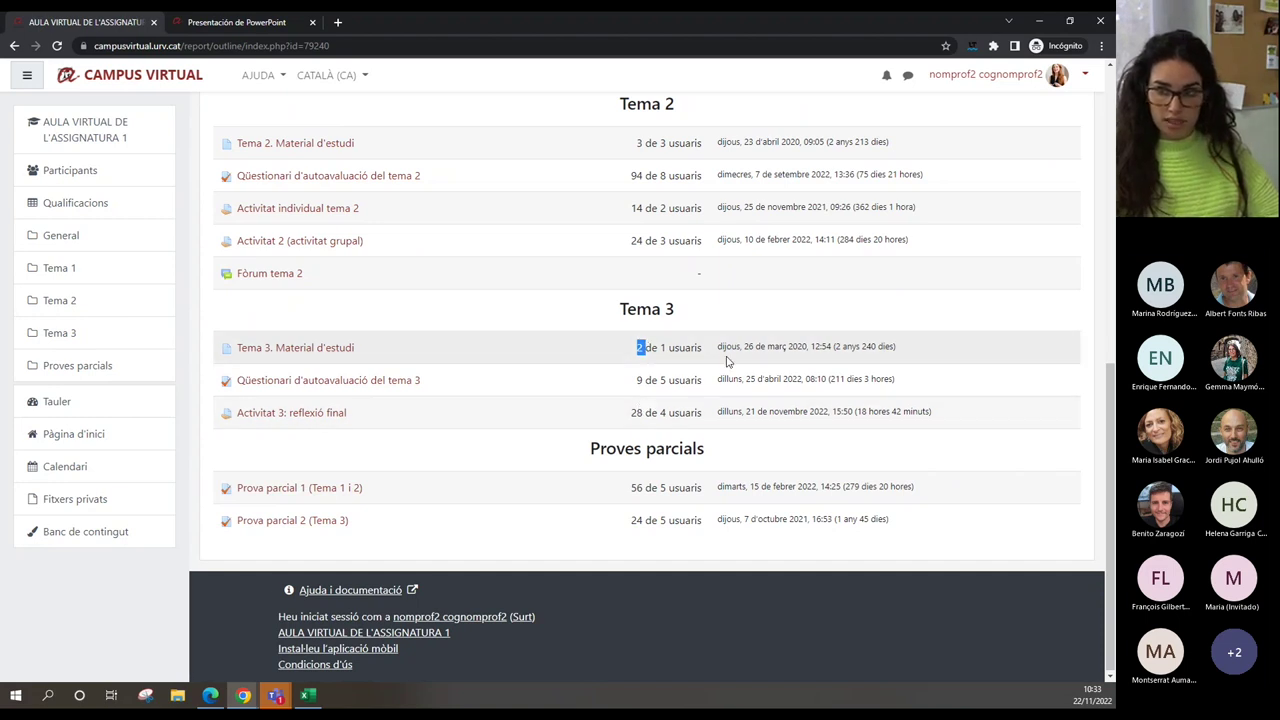
{"action": "left_click_drag", "start_coordinate": [716, 346], "coordinate": [898, 354]}
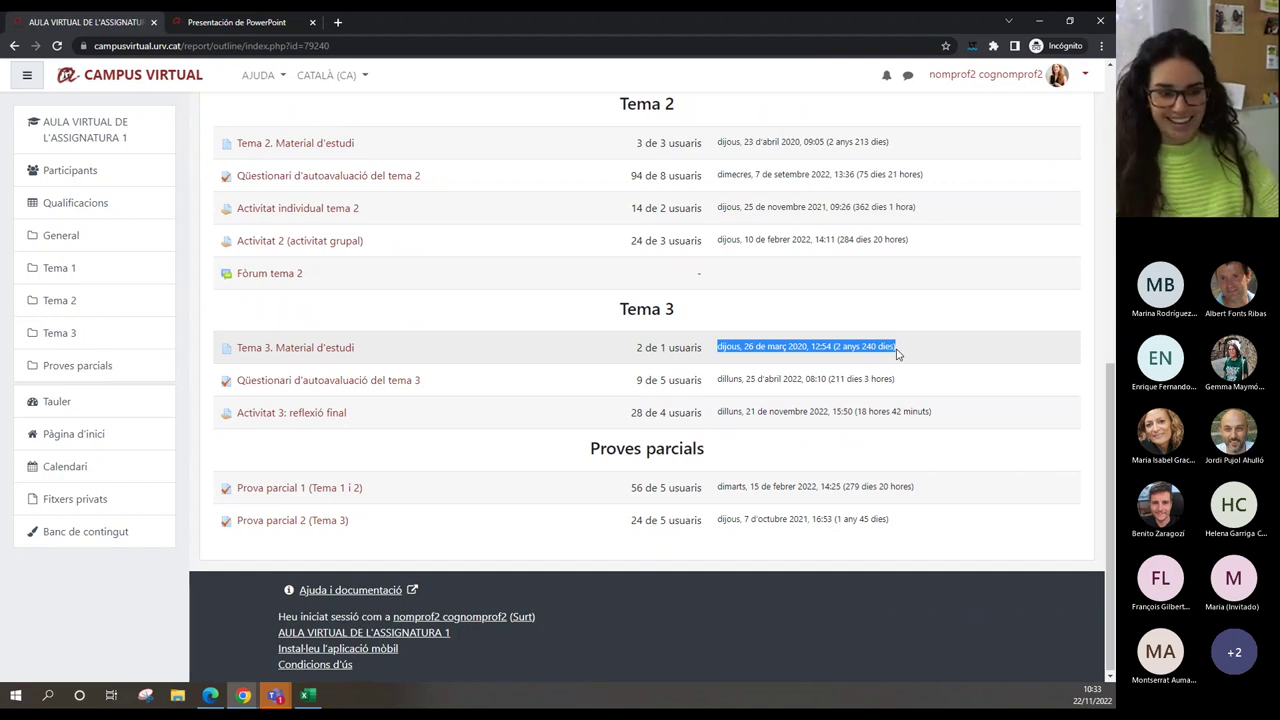
{"action": "scroll", "coordinate": [727, 309], "scroll_direction": "up", "scroll_amount": 2}
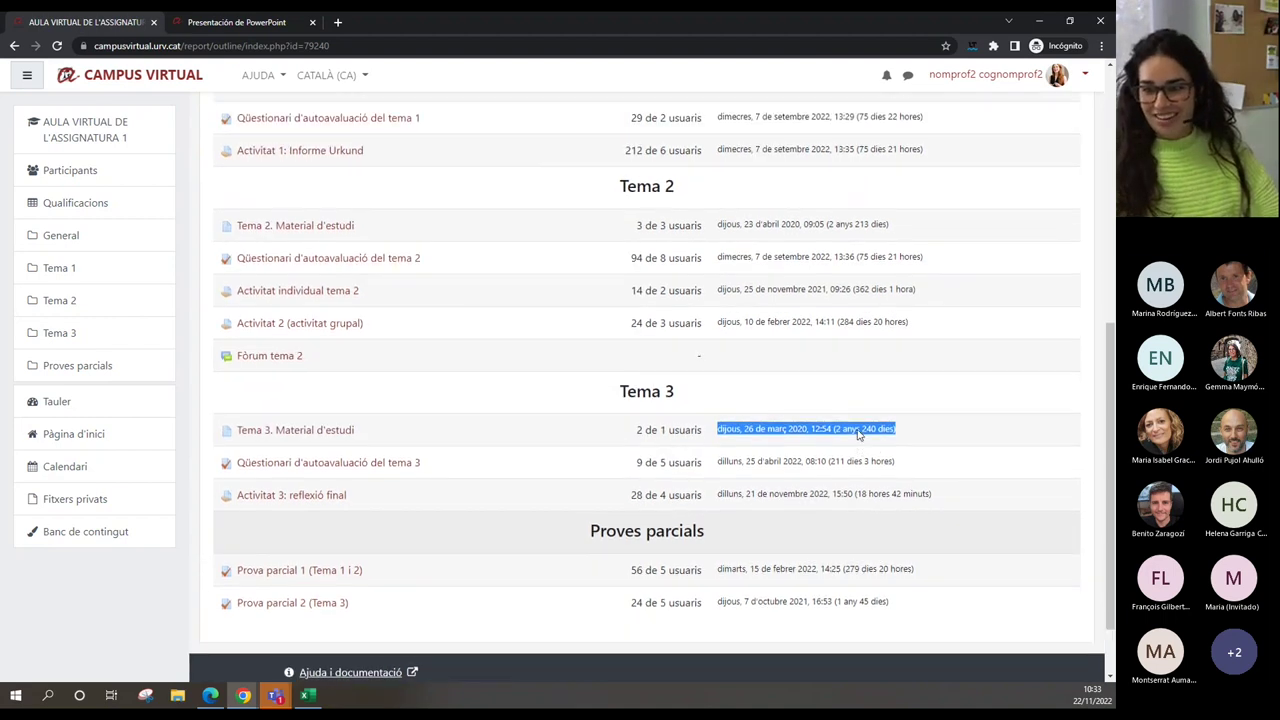
{"action": "scroll", "coordinate": [727, 309], "scroll_direction": "up", "scroll_amount": 7}
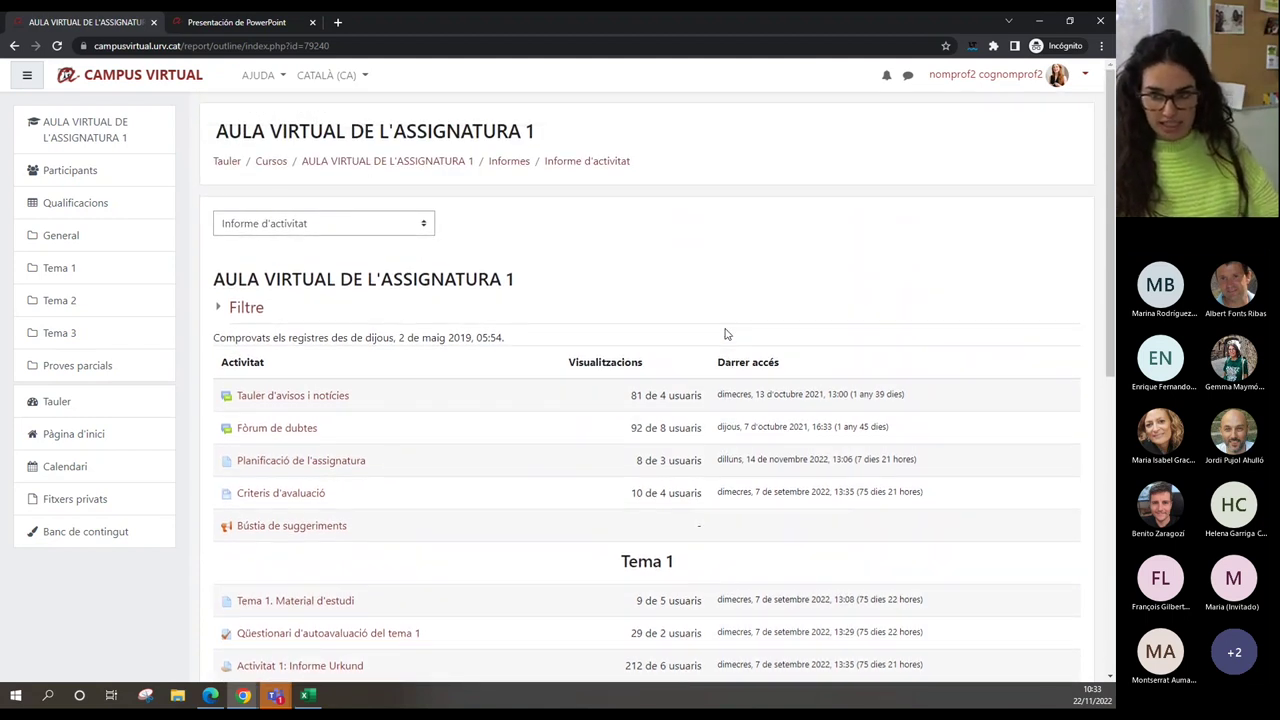
- Switch to the Participació al curs report and choose Activitat 1: Informe Urkund as the activity module, with the period left at Tria..
{"action": "left_click", "coordinate": [424, 224]}
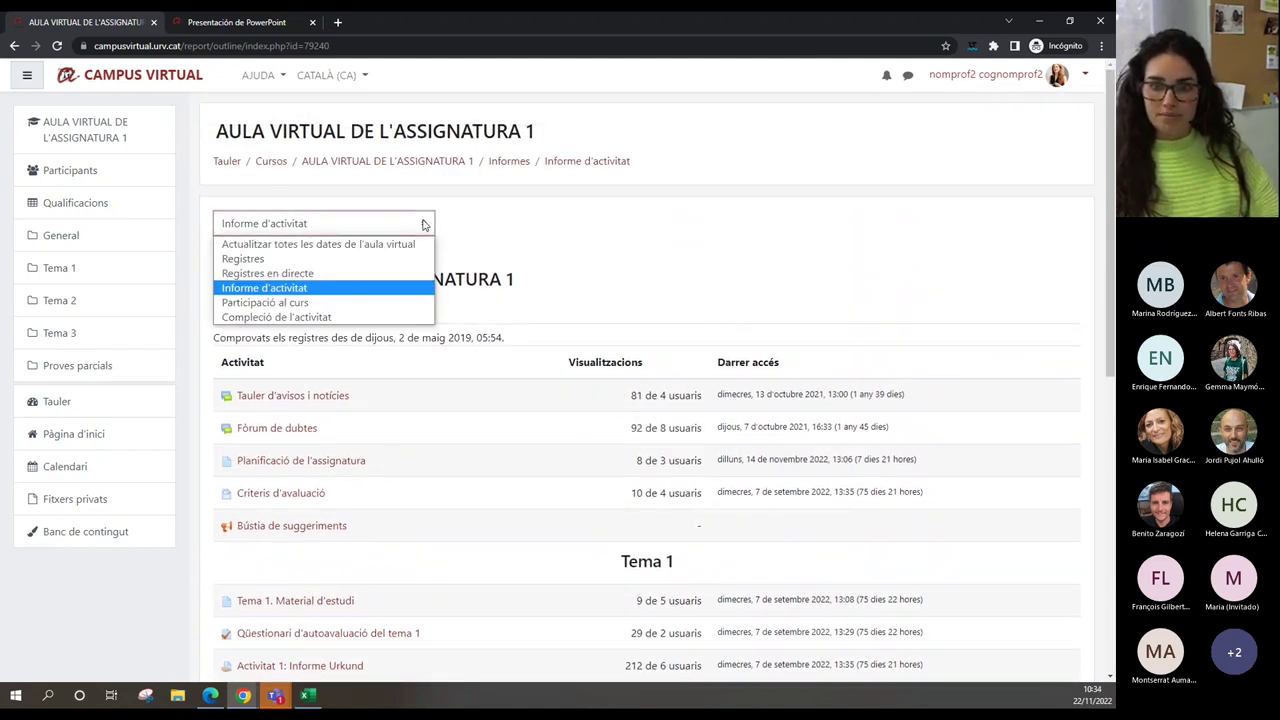
{"action": "left_click", "coordinate": [387, 303]}
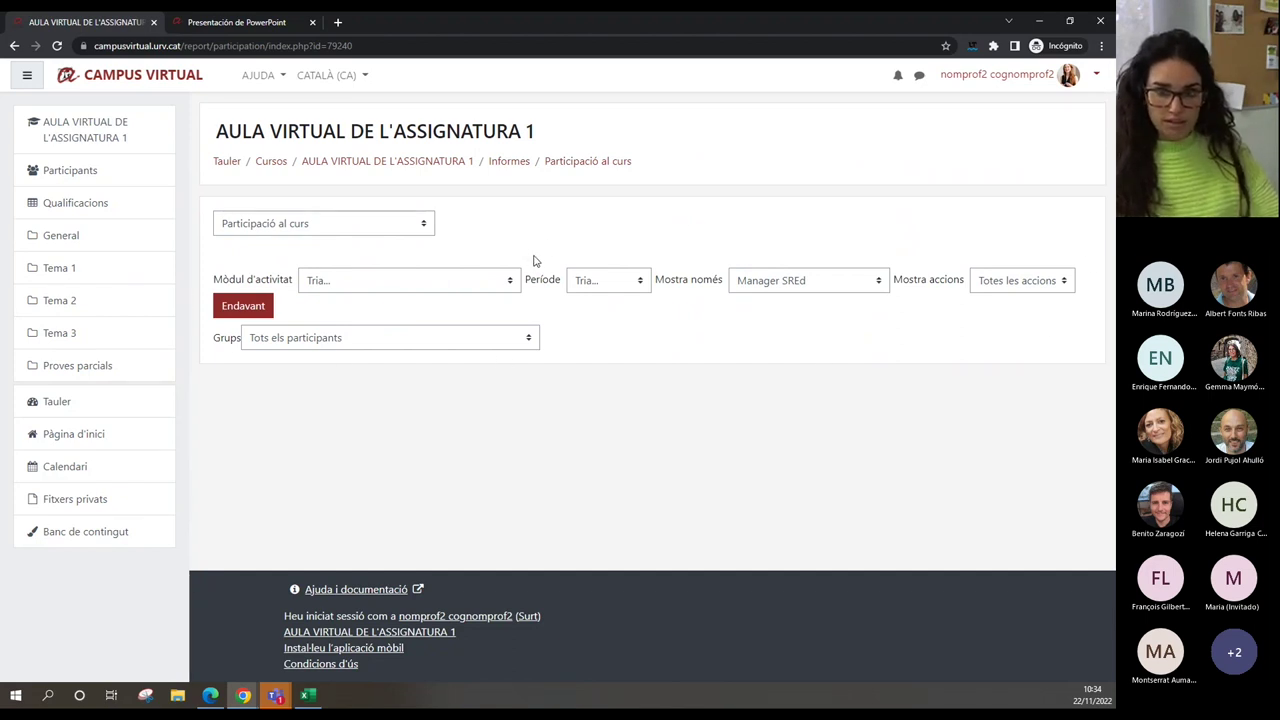
{"action": "left_click", "coordinate": [374, 283]}
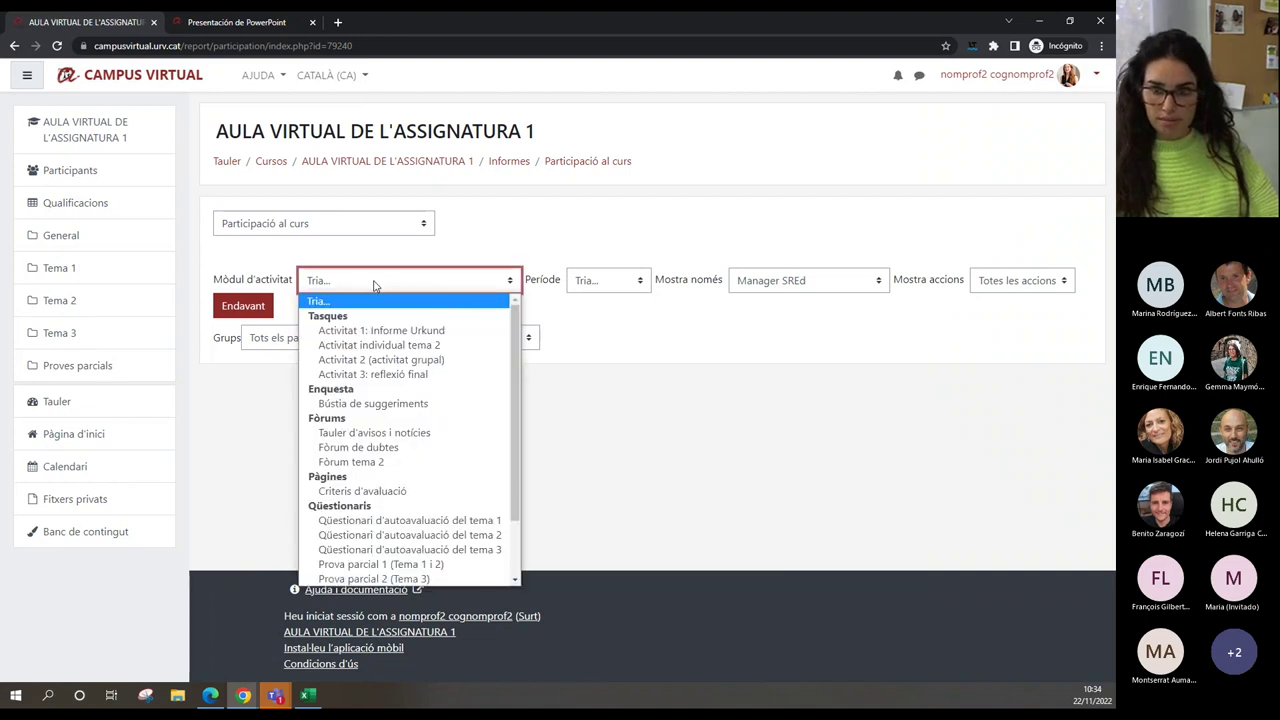
{"action": "left_click", "coordinate": [383, 333]}
{"action": "left_click", "coordinate": [626, 285]}
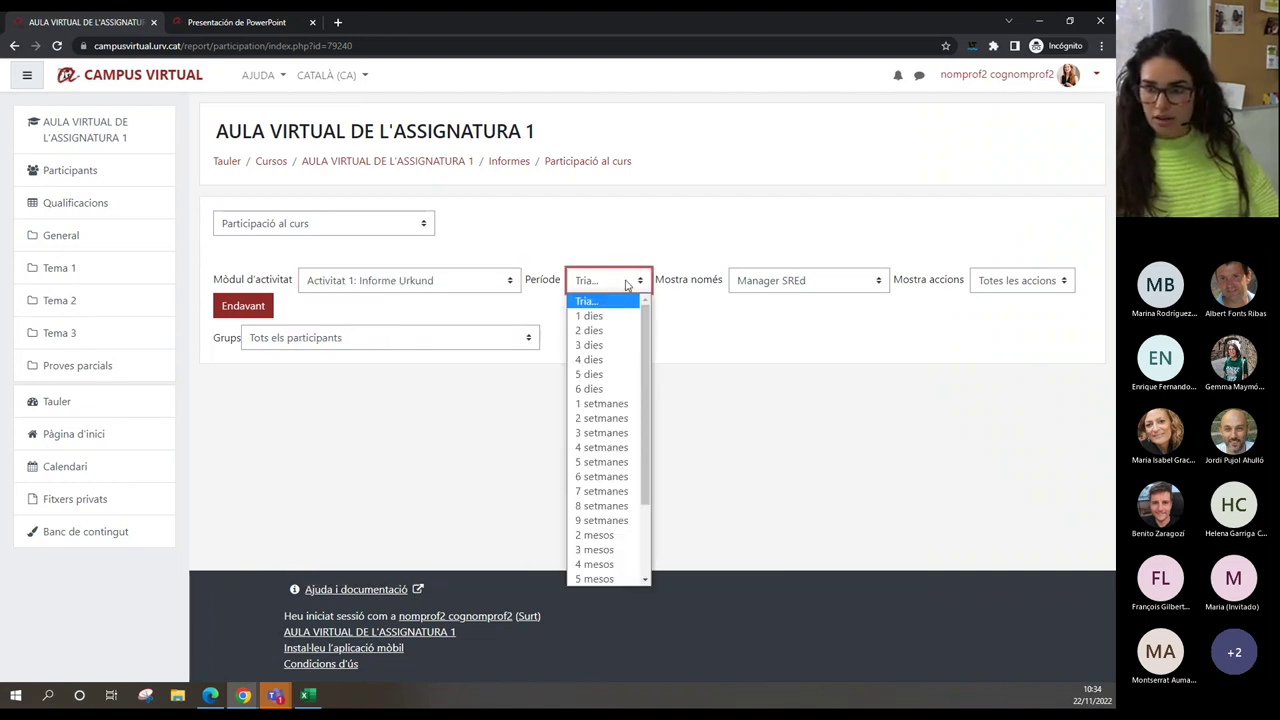
{"action": "left_click", "coordinate": [623, 305]}
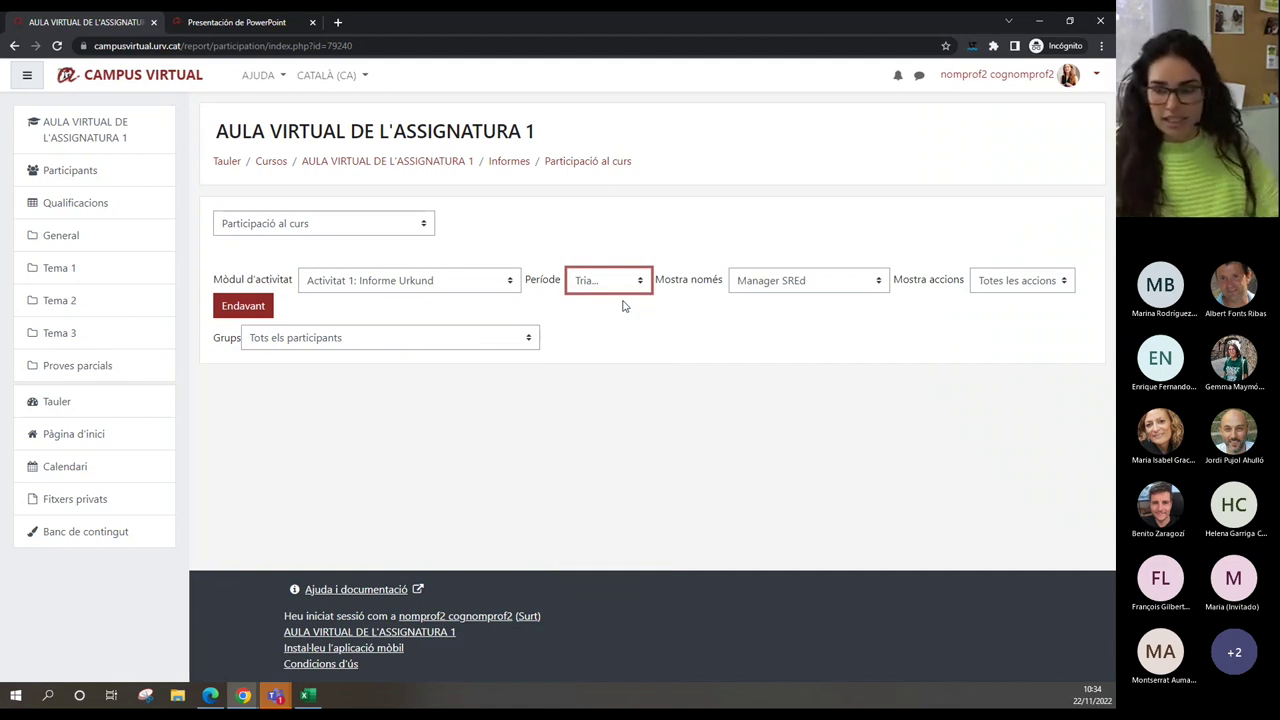
- Generate the participation report for the Estudiant/a role with Totes les accions and Tots els participants
{"action": "left_click", "coordinate": [878, 285]}
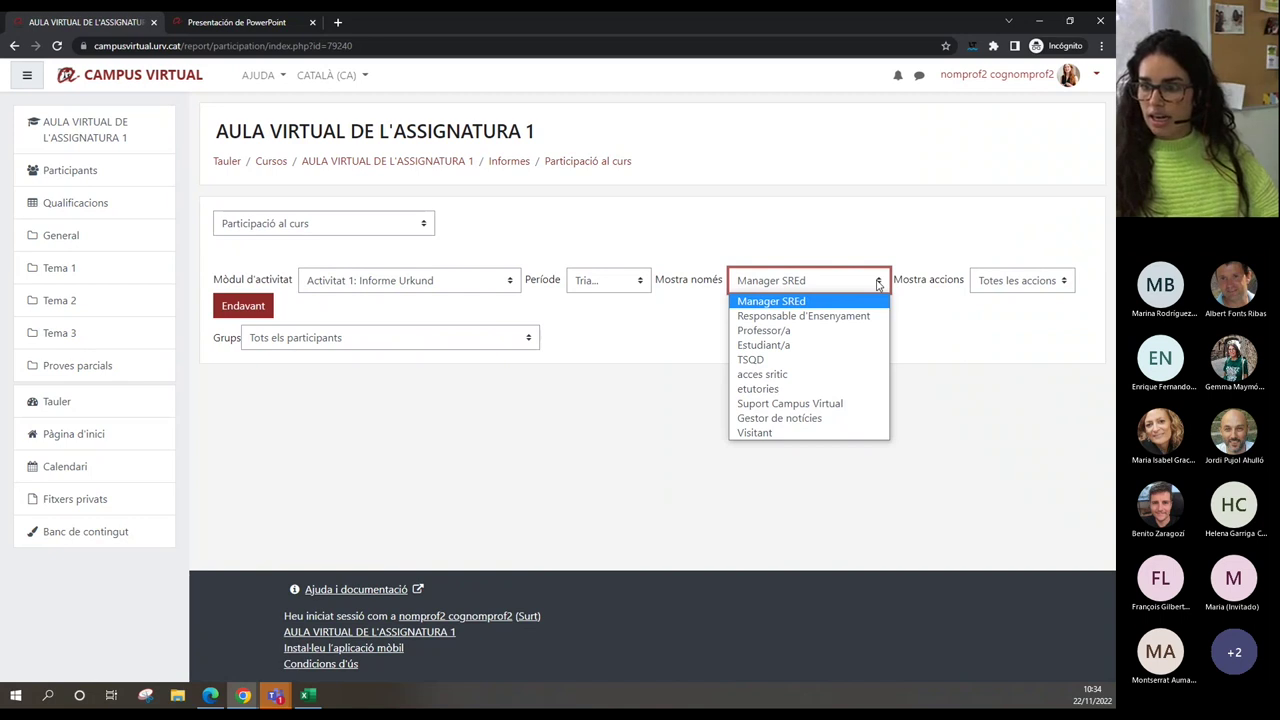
{"action": "left_click", "coordinate": [802, 345]}
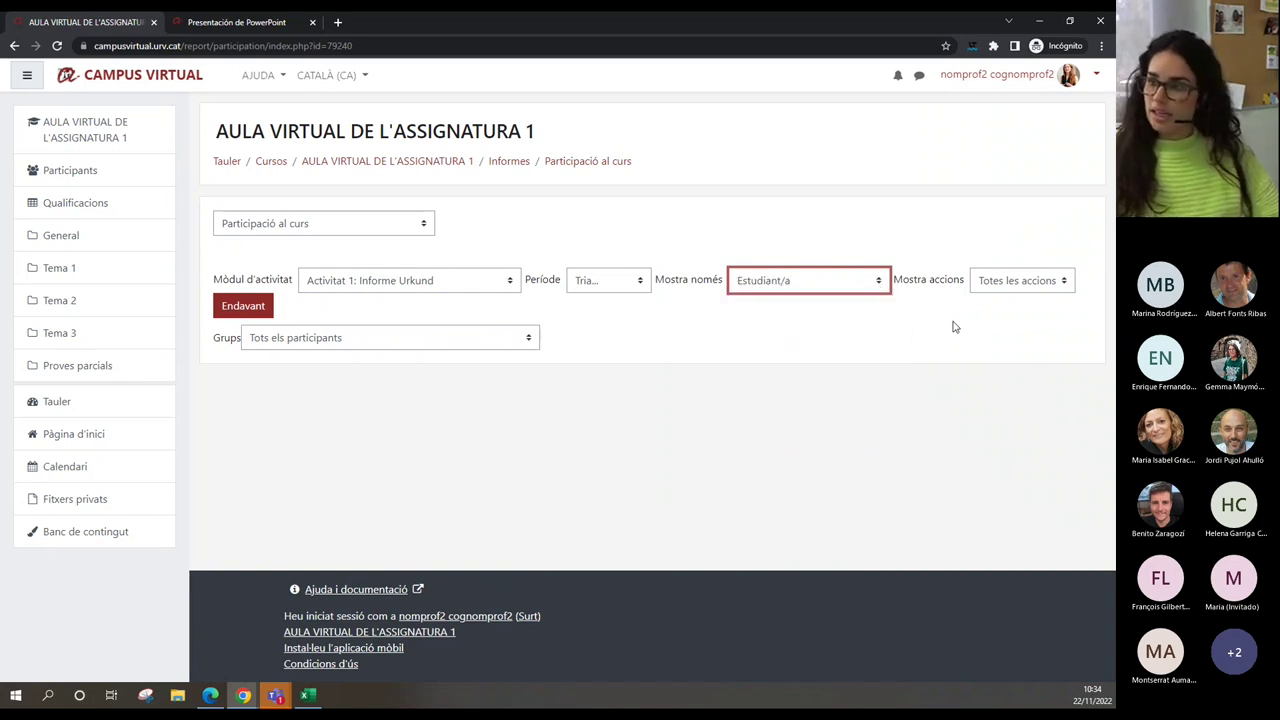
{"action": "left_click", "coordinate": [1014, 284]}
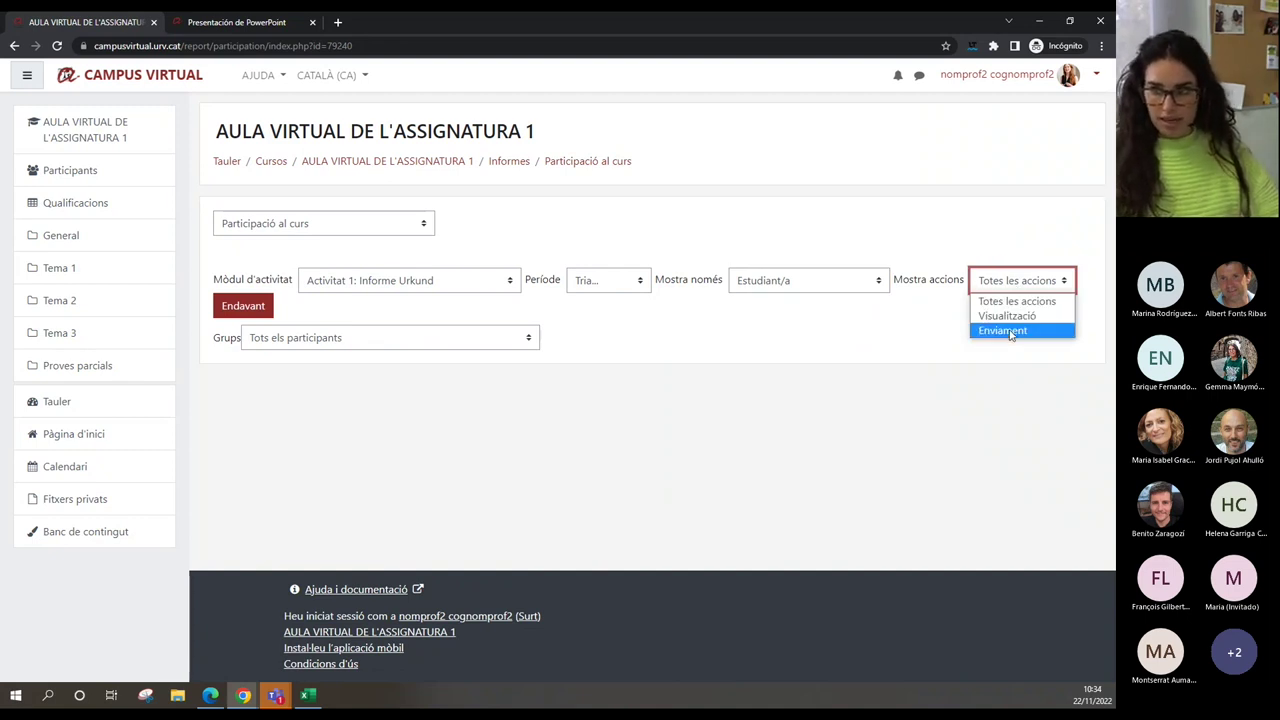
{"action": "left_click", "coordinate": [1002, 280]}
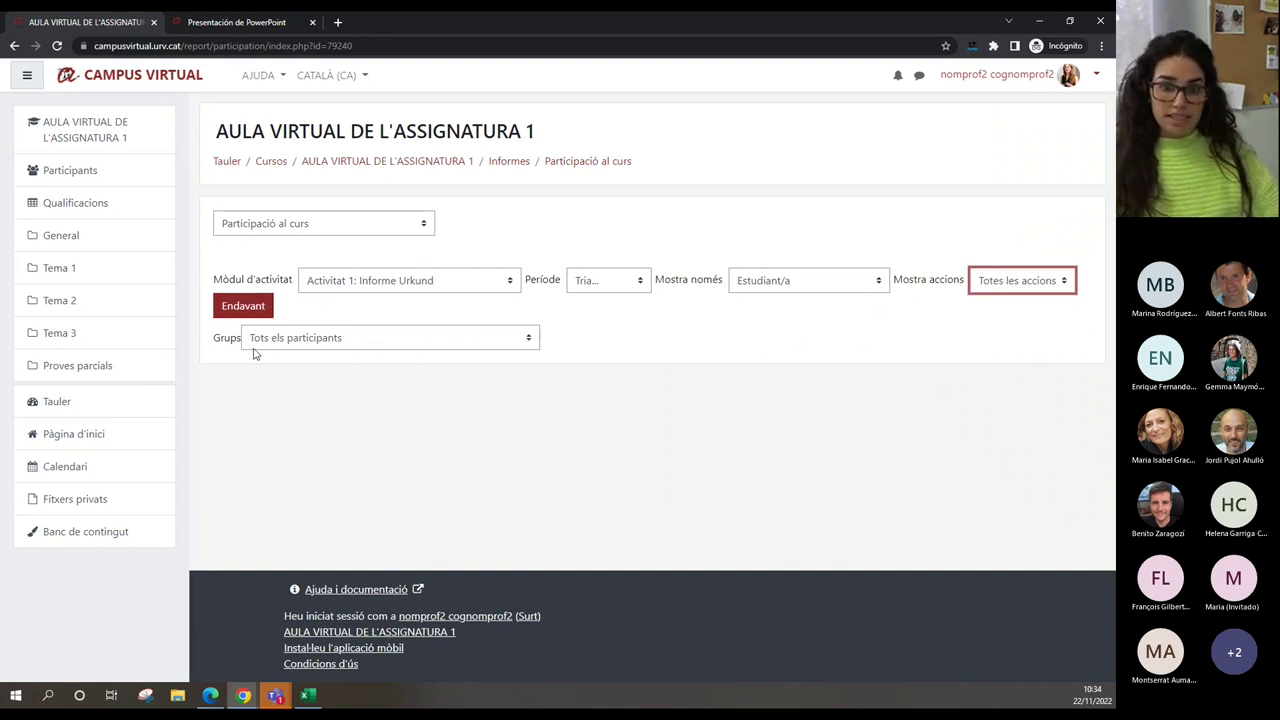
{"action": "double_click", "coordinate": [221, 340]}
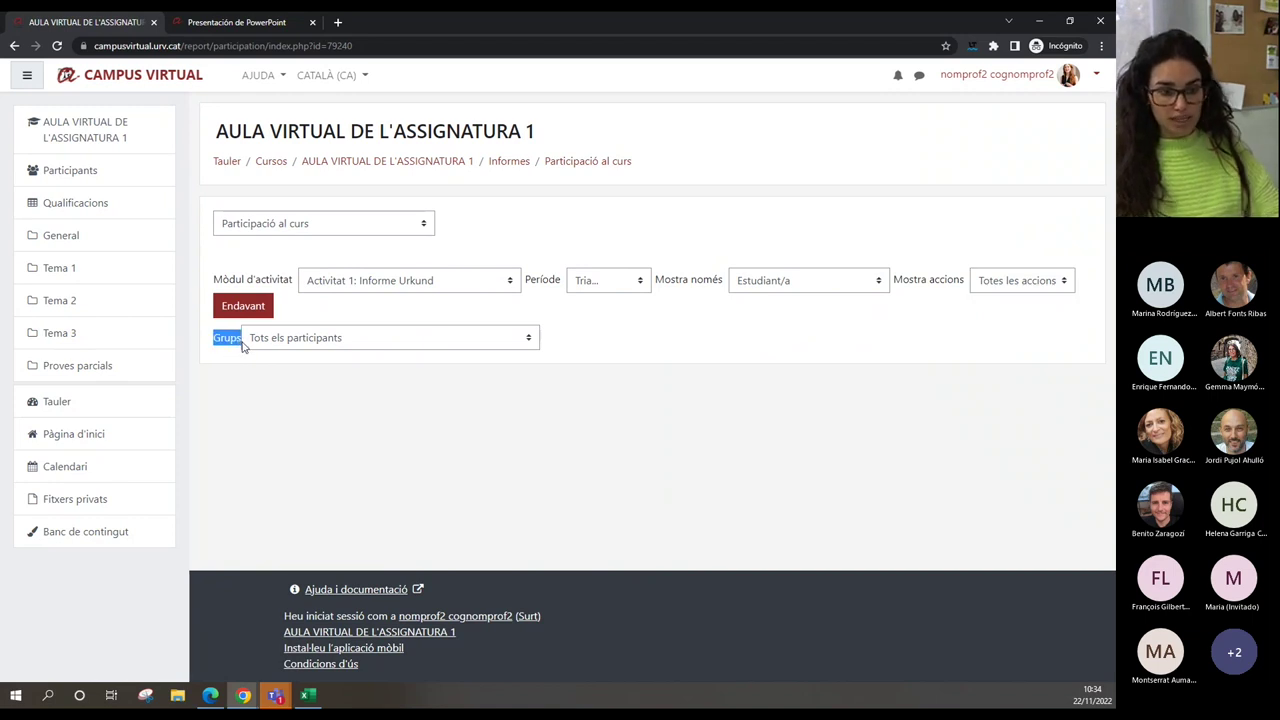
{"action": "left_click", "coordinate": [267, 338]}
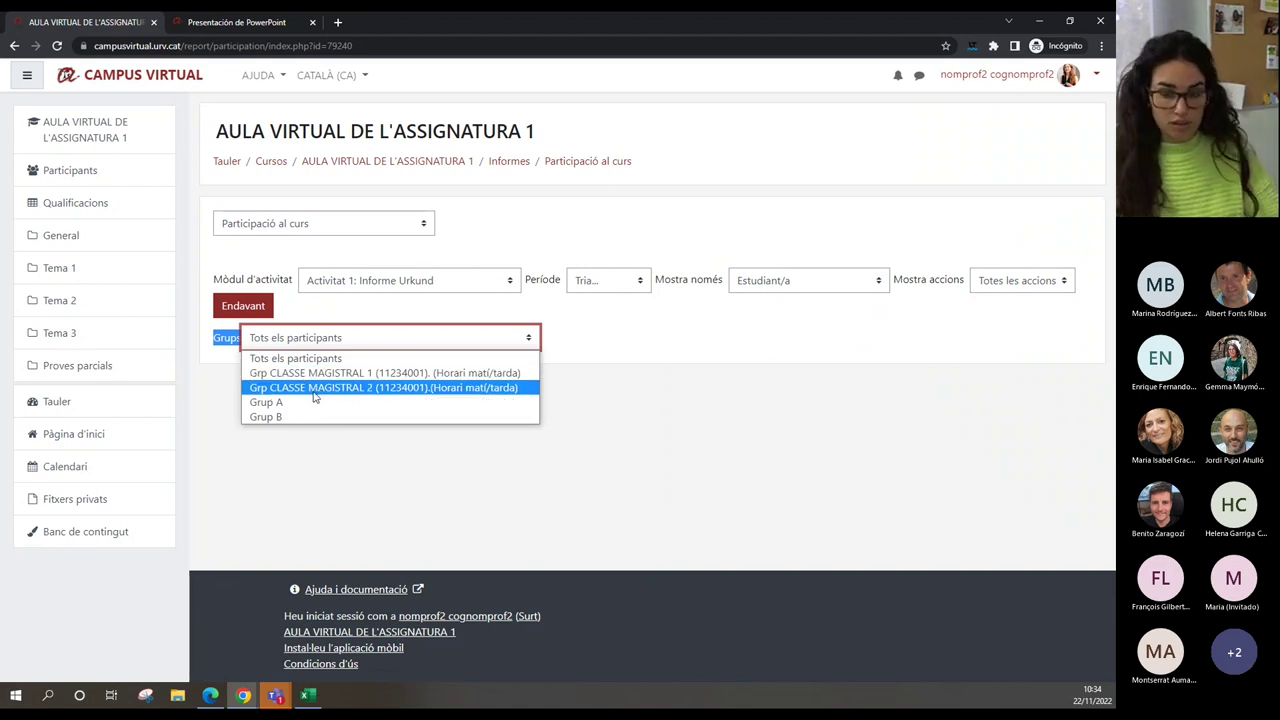
{"action": "left_click", "coordinate": [287, 340]}
{"action": "left_click", "coordinate": [258, 308]}
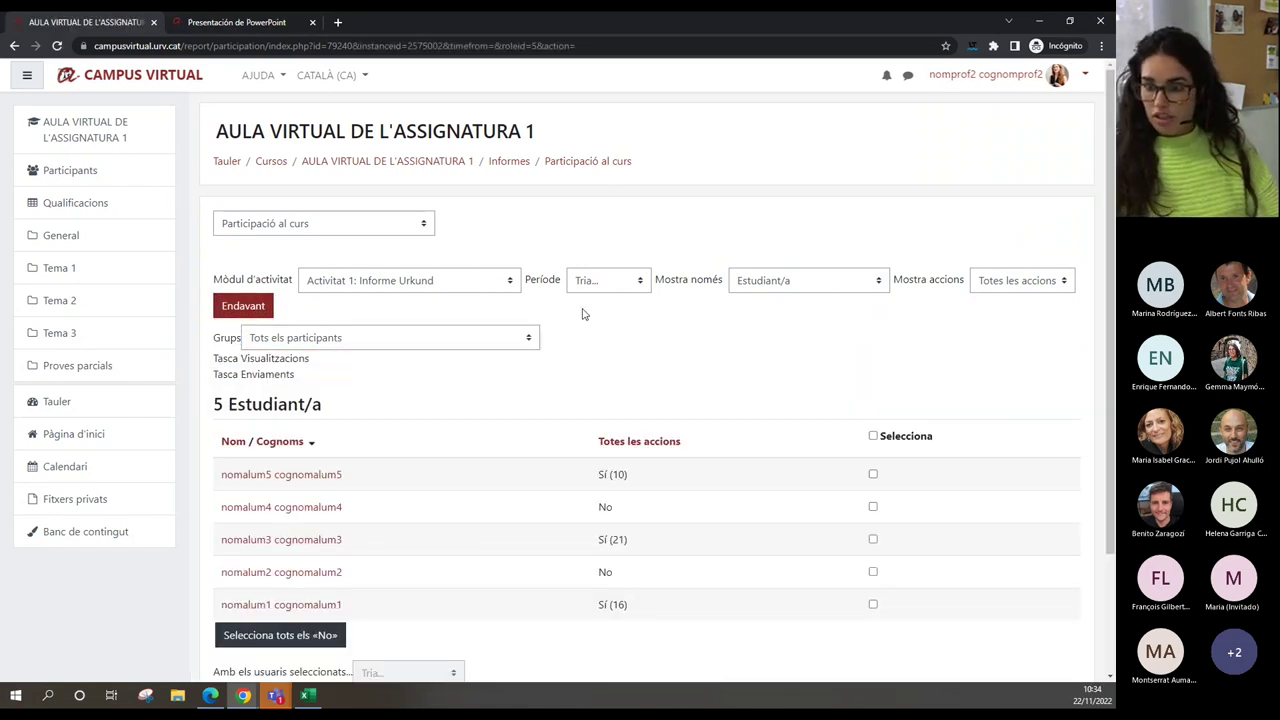
- Select all the students marked No in the participation table
{"action": "scroll", "coordinate": [517, 268], "scroll_direction": "down", "scroll_amount": 1}
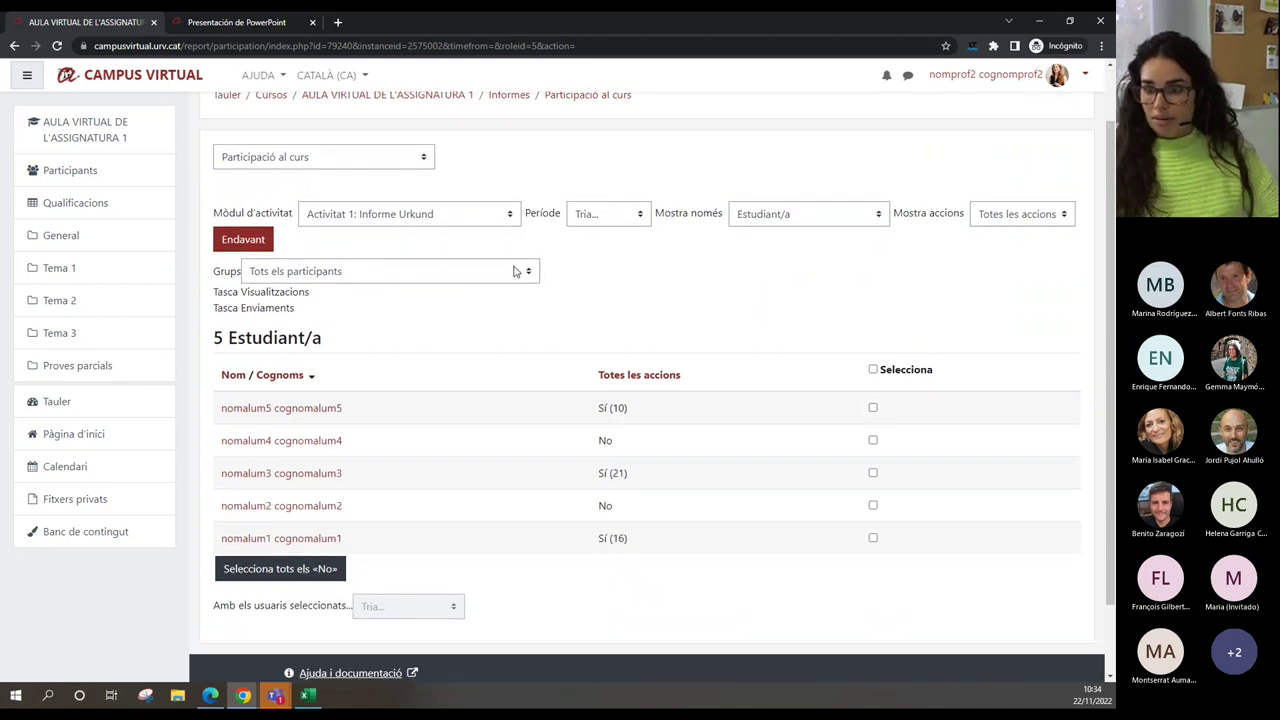
{"action": "scroll", "coordinate": [517, 271], "scroll_direction": "down", "scroll_amount": 1}
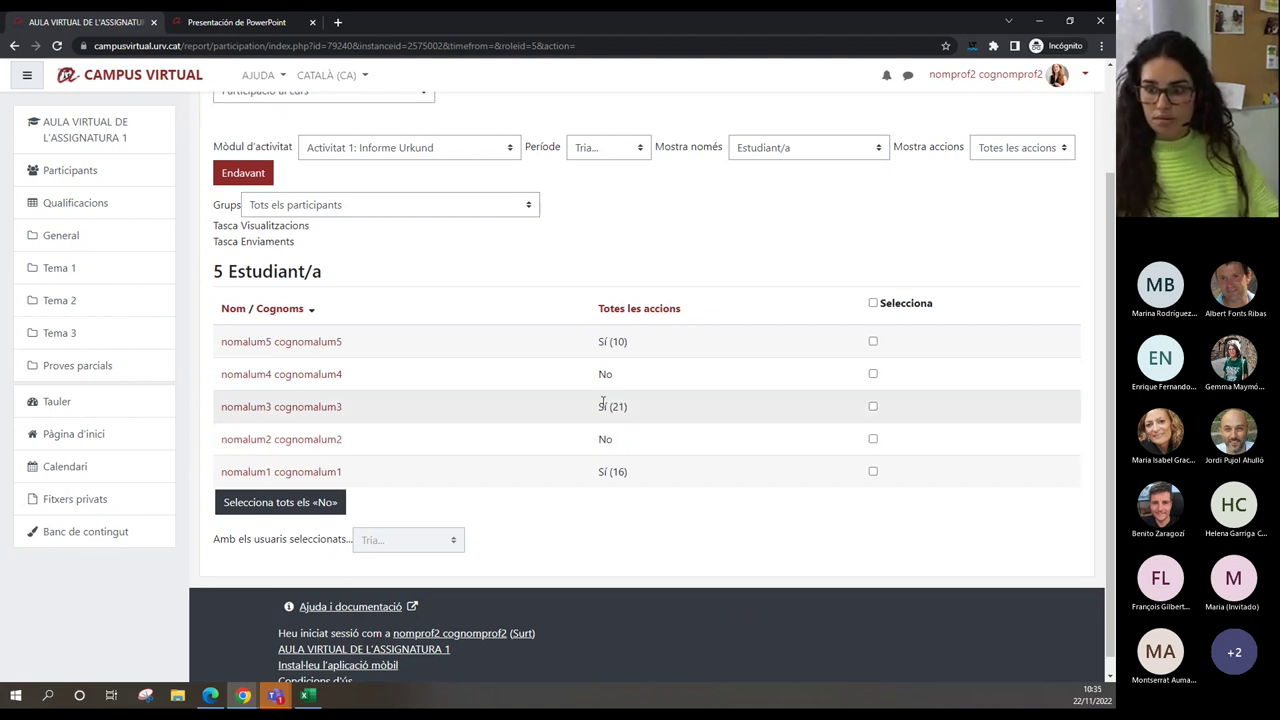
{"action": "left_click", "coordinate": [325, 505]}
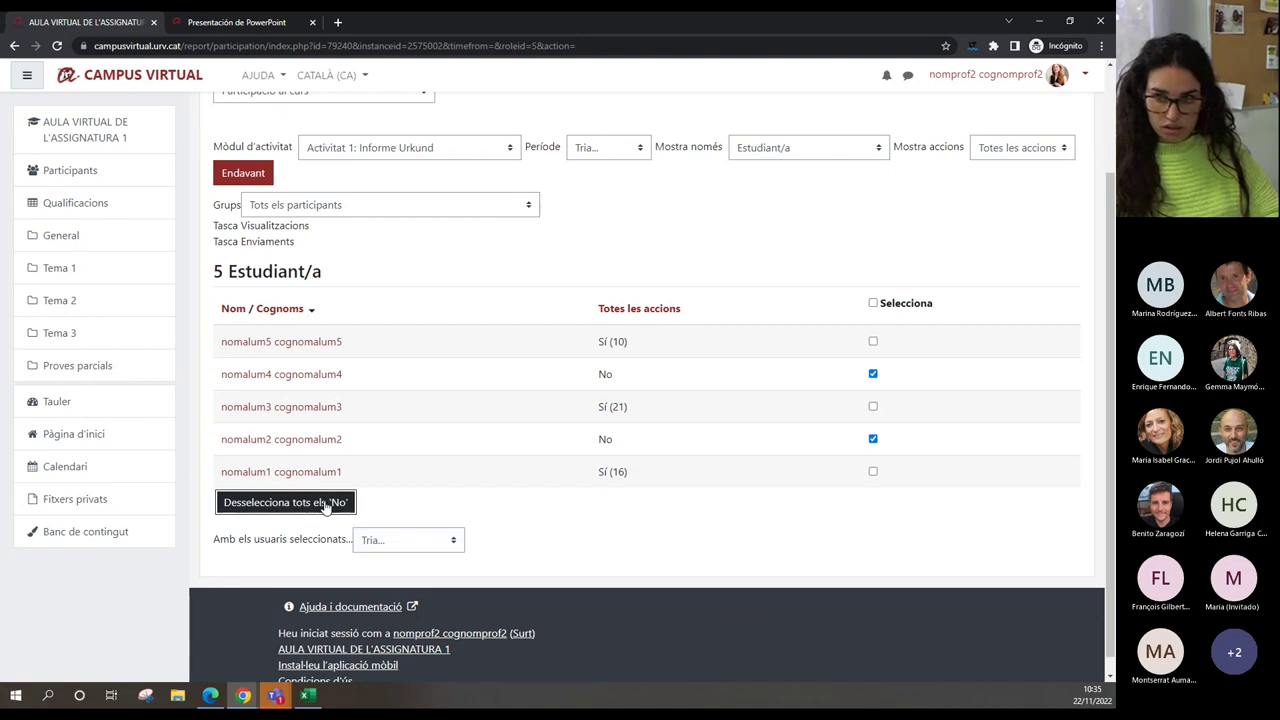
{"action": "left_click", "coordinate": [873, 374]}
{"action": "left_click", "coordinate": [873, 439]}
{"action": "left_click", "coordinate": [873, 374]}
{"action": "left_click", "coordinate": [873, 440]}
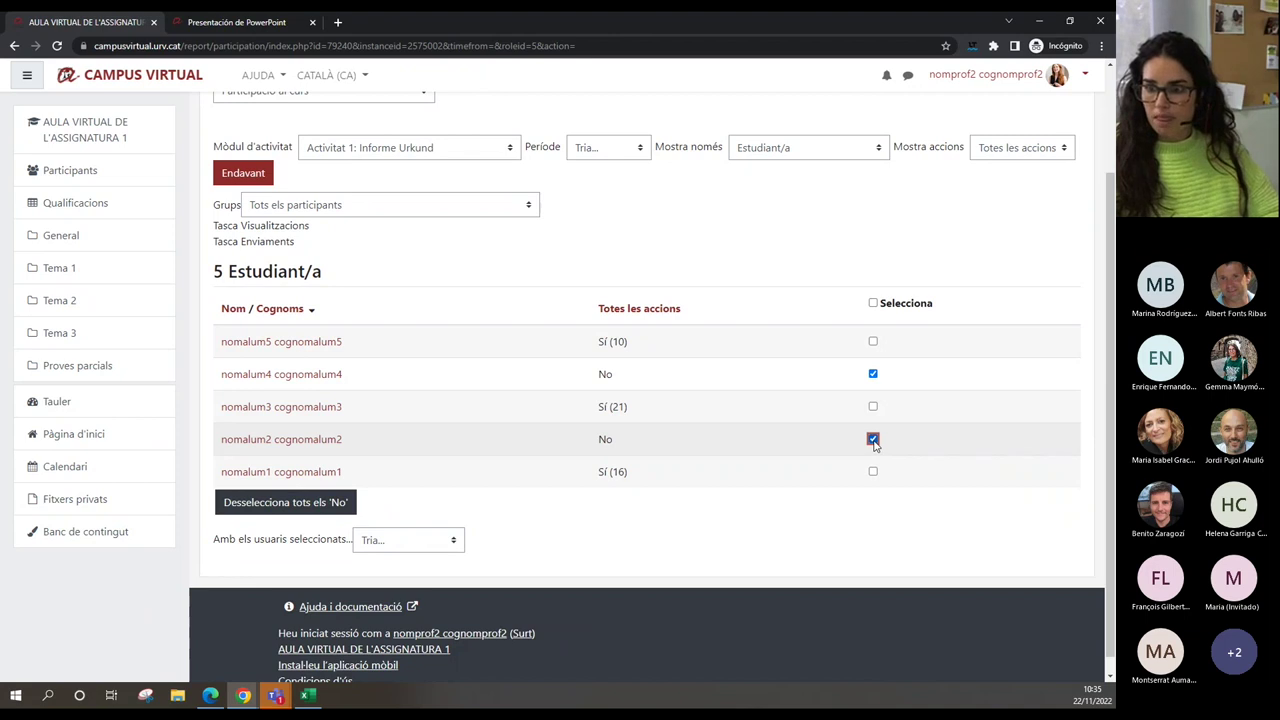
- Send the message "dlkbfjgfjkngbrs" to the two selected students
{"action": "left_click", "coordinate": [391, 542]}
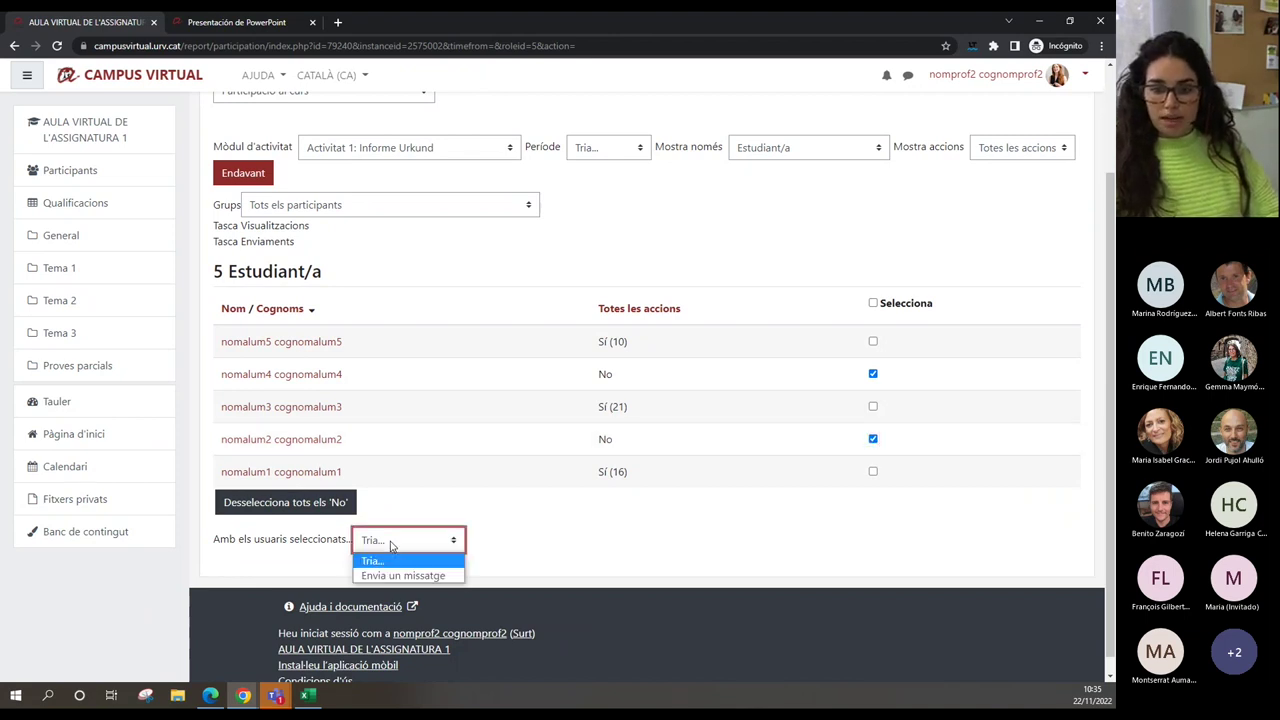
{"action": "left_click", "coordinate": [395, 576]}
{"action": "left_click", "coordinate": [556, 193]}
{"action": "type", "text": "dlkbfjgfjkngbrs"}
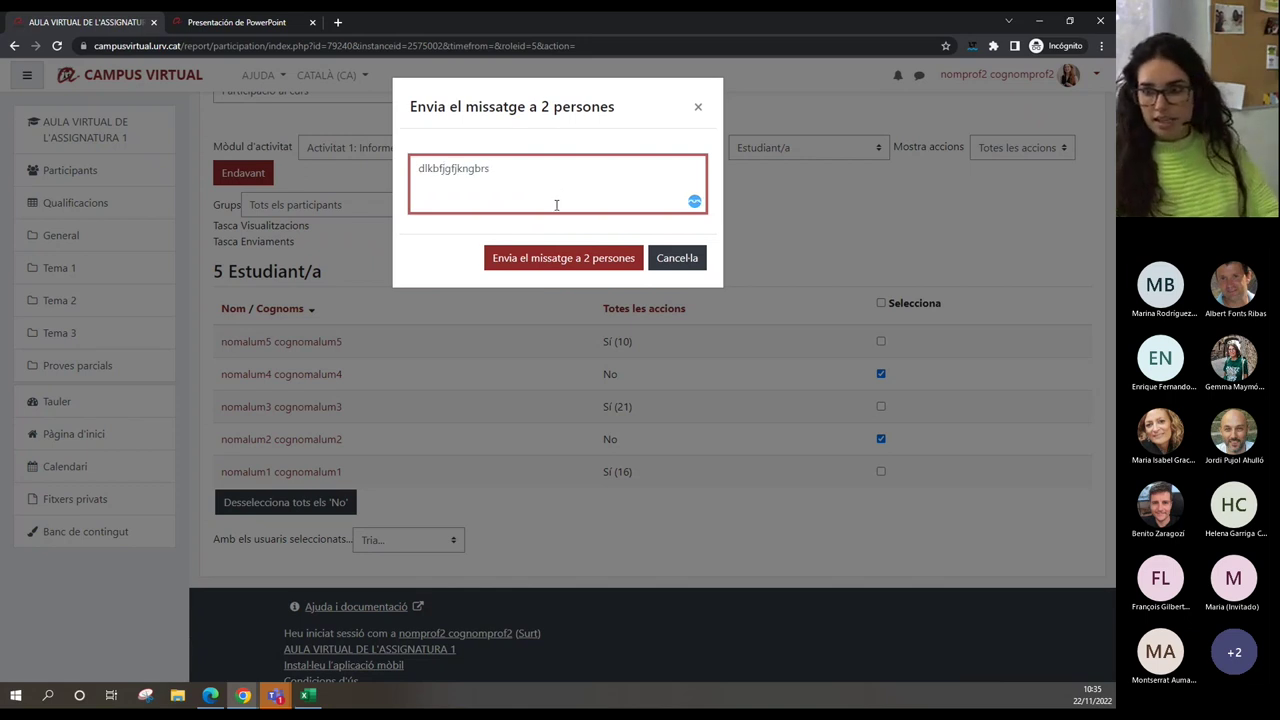
{"action": "left_click", "coordinate": [555, 258]}
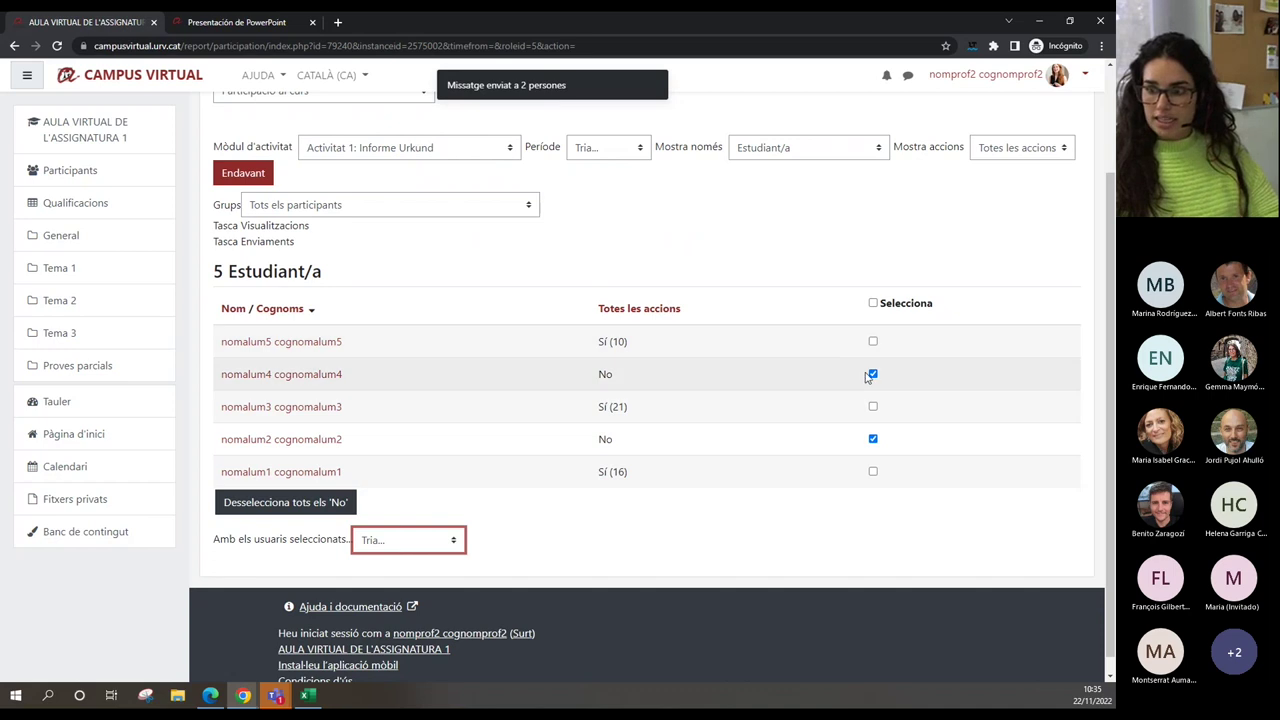
- Select every student and deselect those marked No, so only students marked Sí stay selected, and check the actions for selected users
{"action": "left_click", "coordinate": [873, 303]}
{"action": "left_click", "coordinate": [335, 503]}
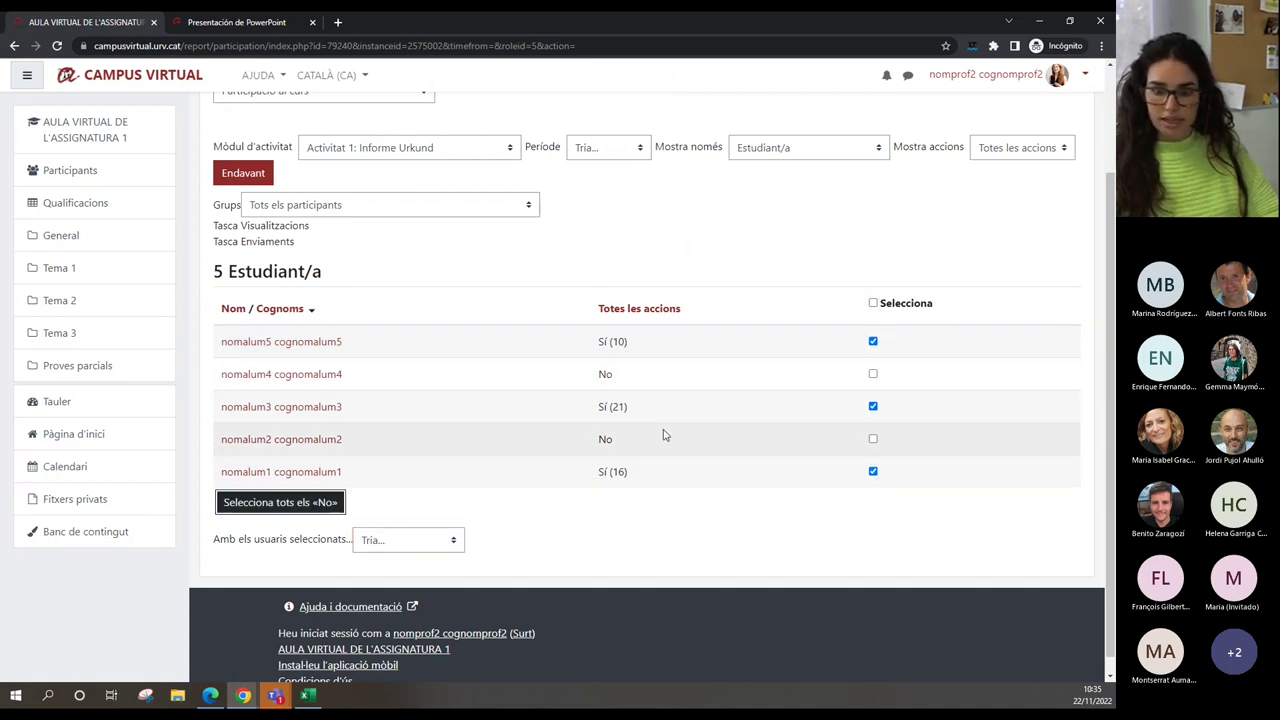
{"action": "left_click", "coordinate": [873, 303]}
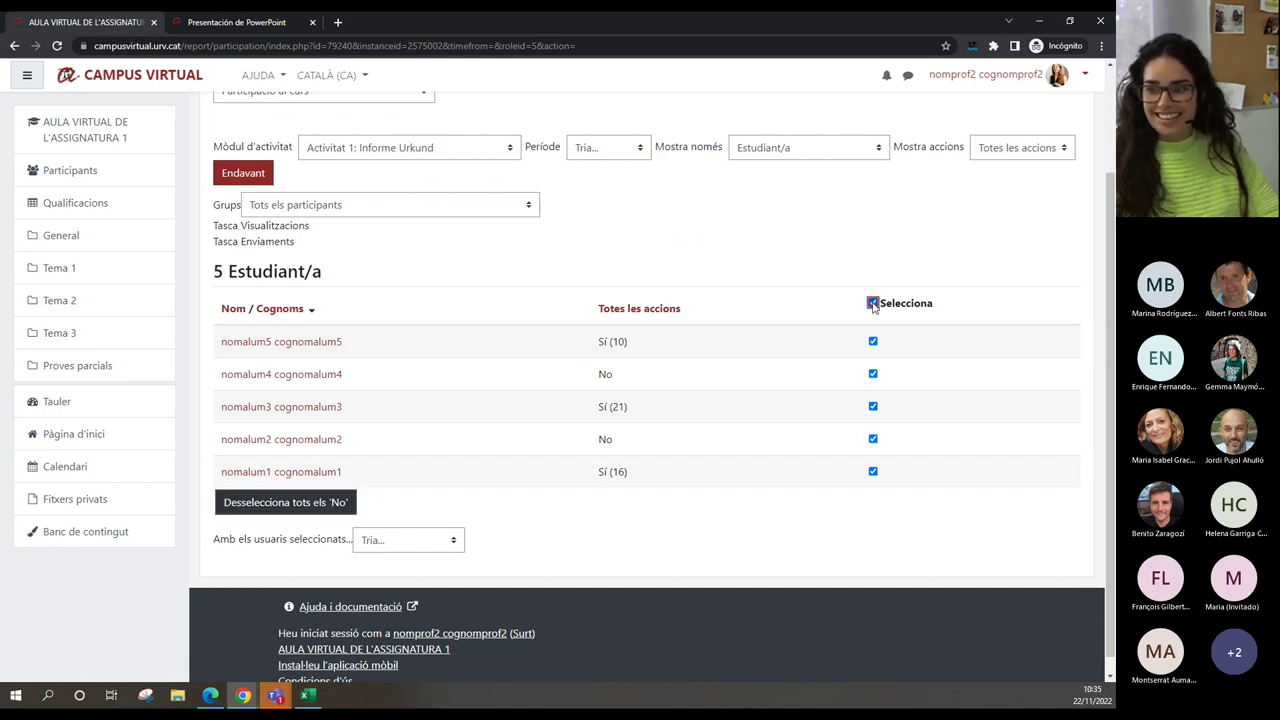
{"action": "left_click", "coordinate": [298, 508]}
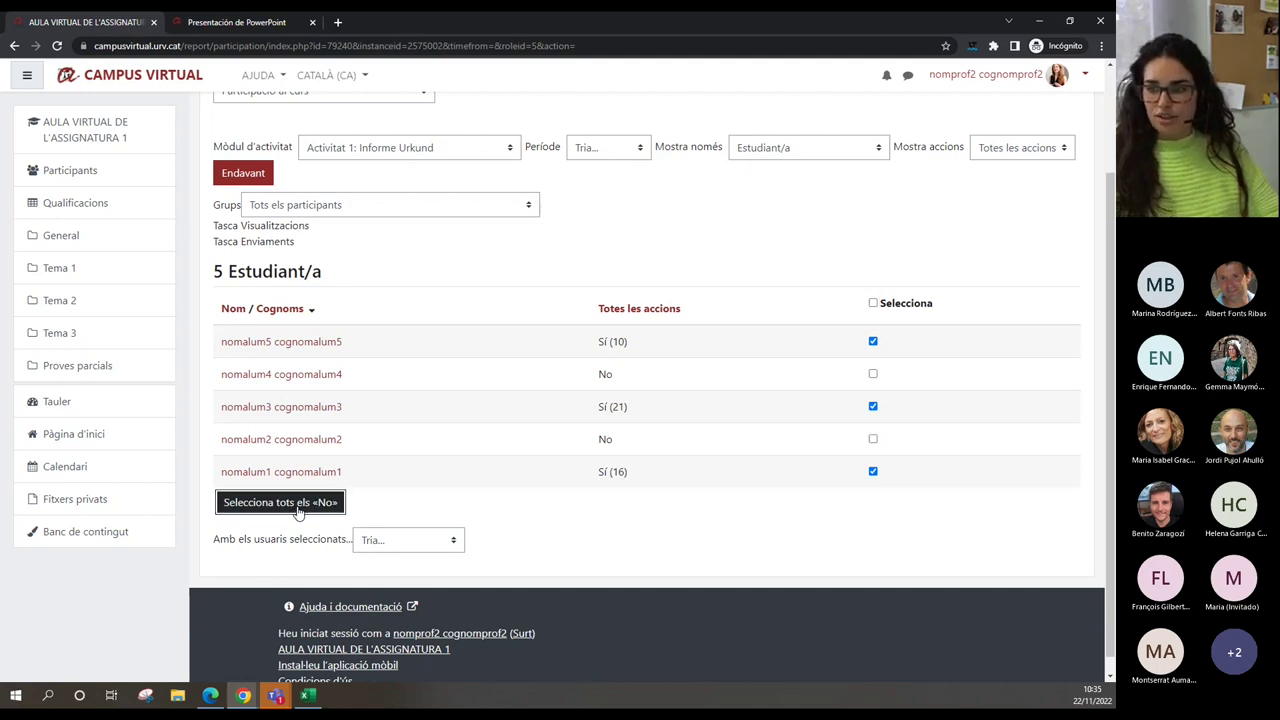
{"action": "left_click", "coordinate": [420, 540]}
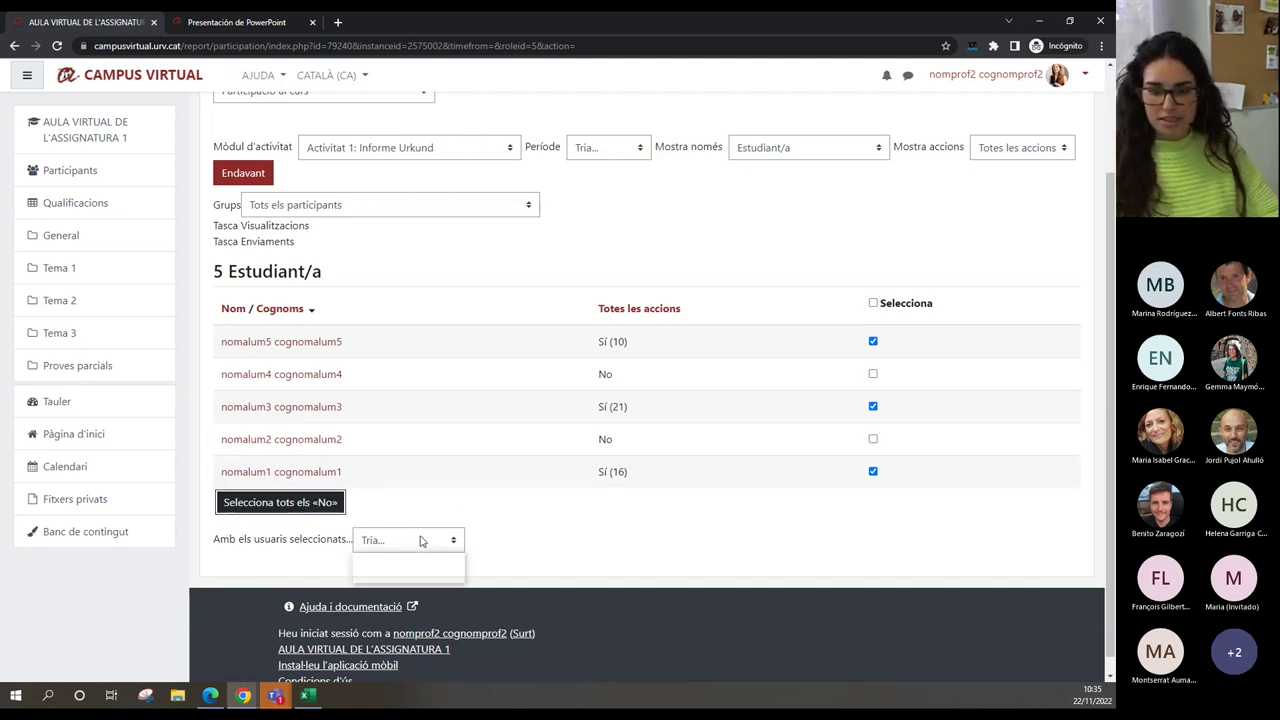
{"action": "left_click", "coordinate": [475, 480]}
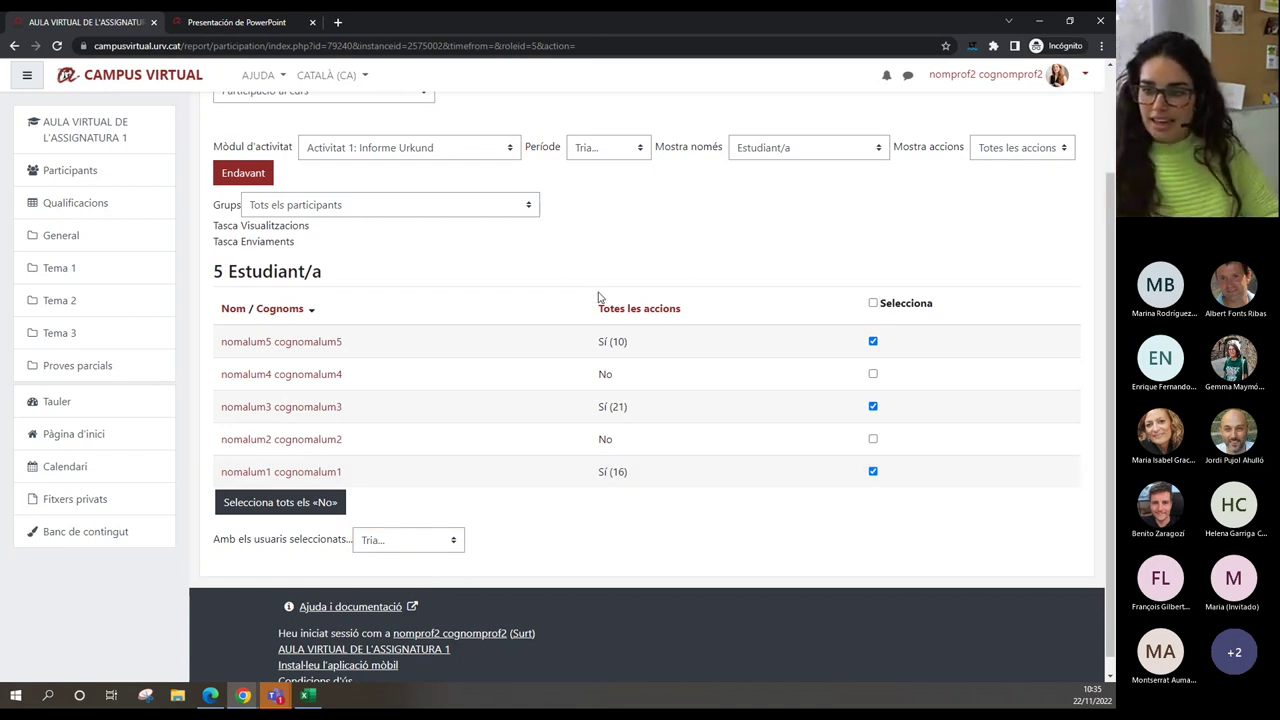
- Examine the action counts in the participation table and regenerate the report for Visualització actions only
{"action": "left_click_drag", "start_coordinate": [611, 342], "coordinate": [628, 342]}
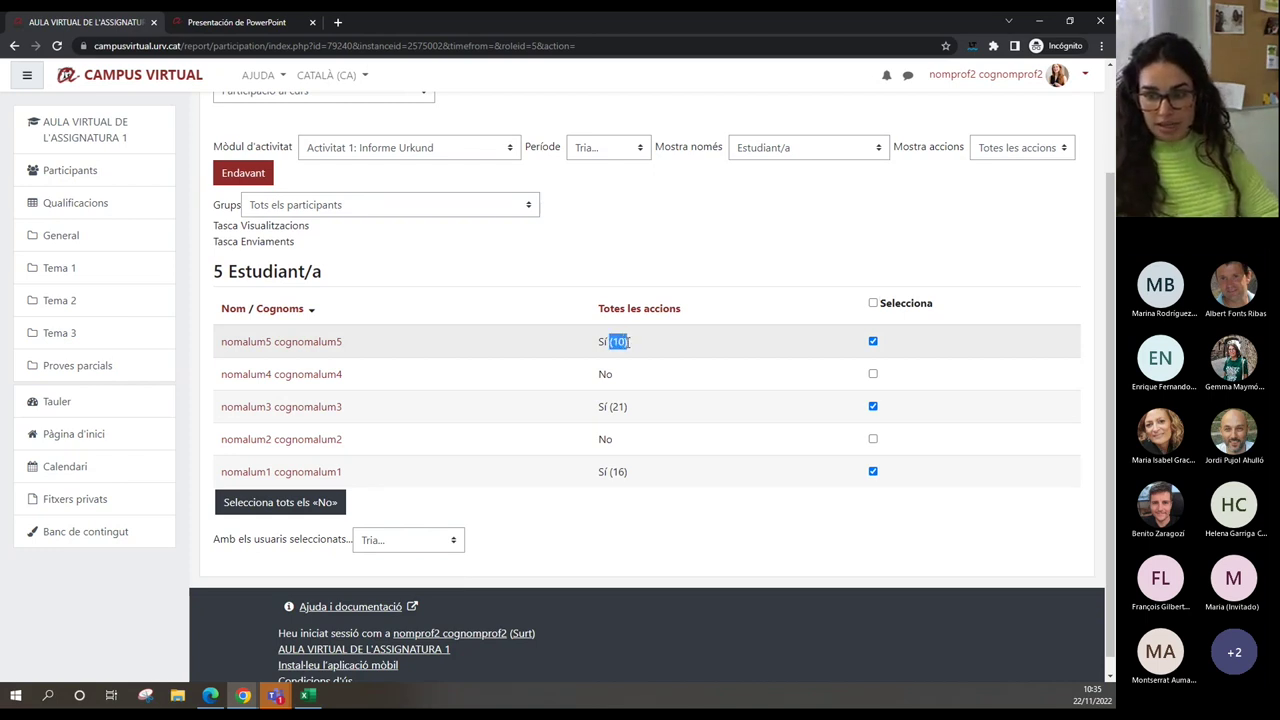
{"action": "left_click", "coordinate": [628, 342]}
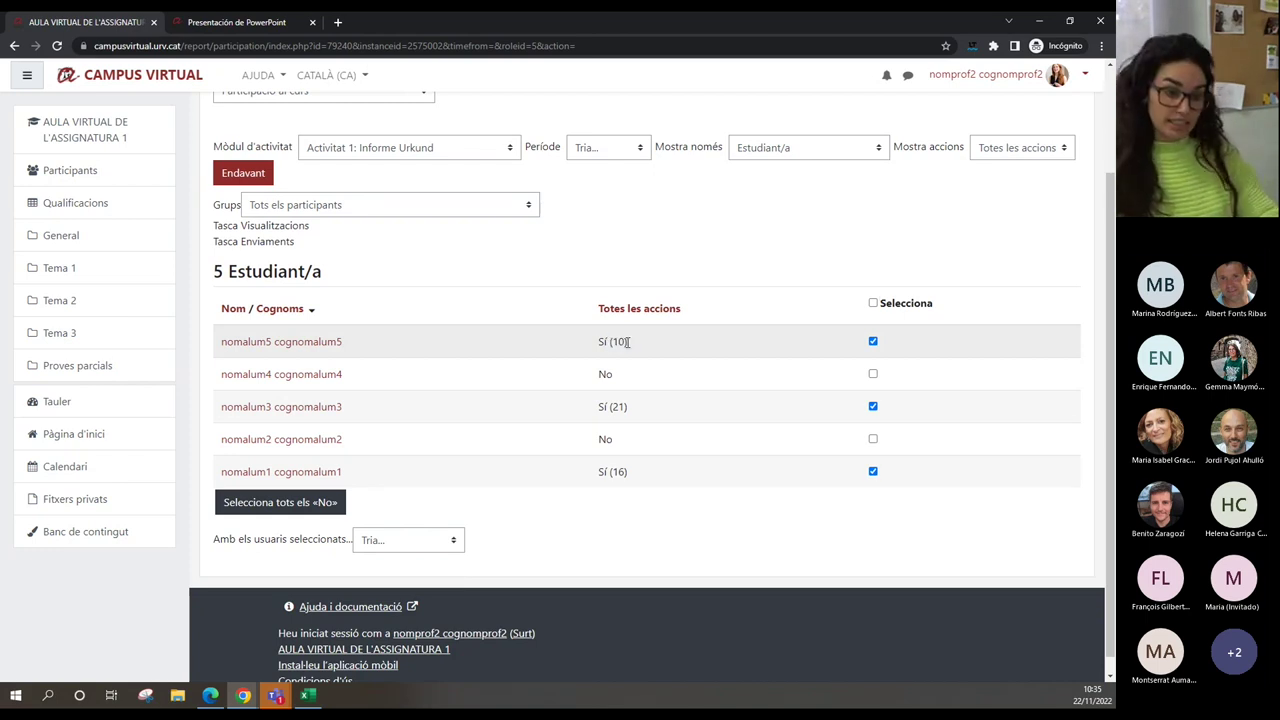
{"action": "left_click_drag", "start_coordinate": [628, 342], "coordinate": [611, 342]}
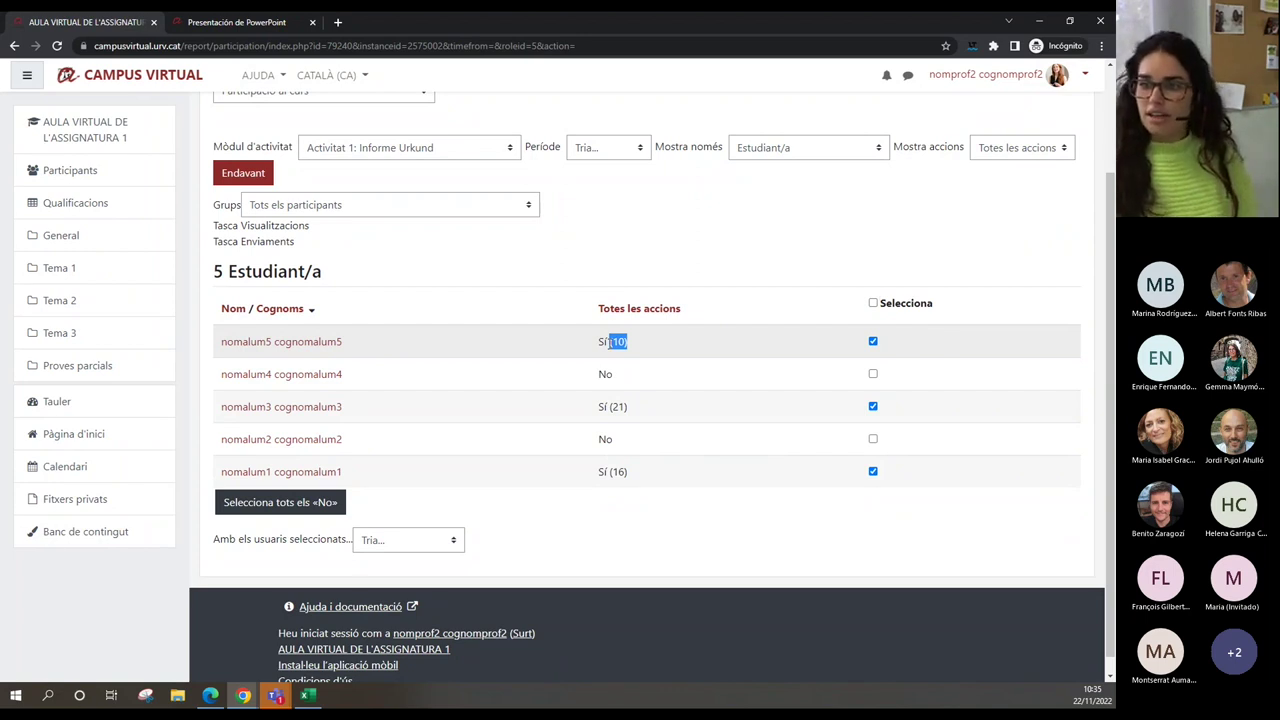
{"action": "left_click", "coordinate": [764, 254]}
{"action": "left_click", "coordinate": [1013, 150]}
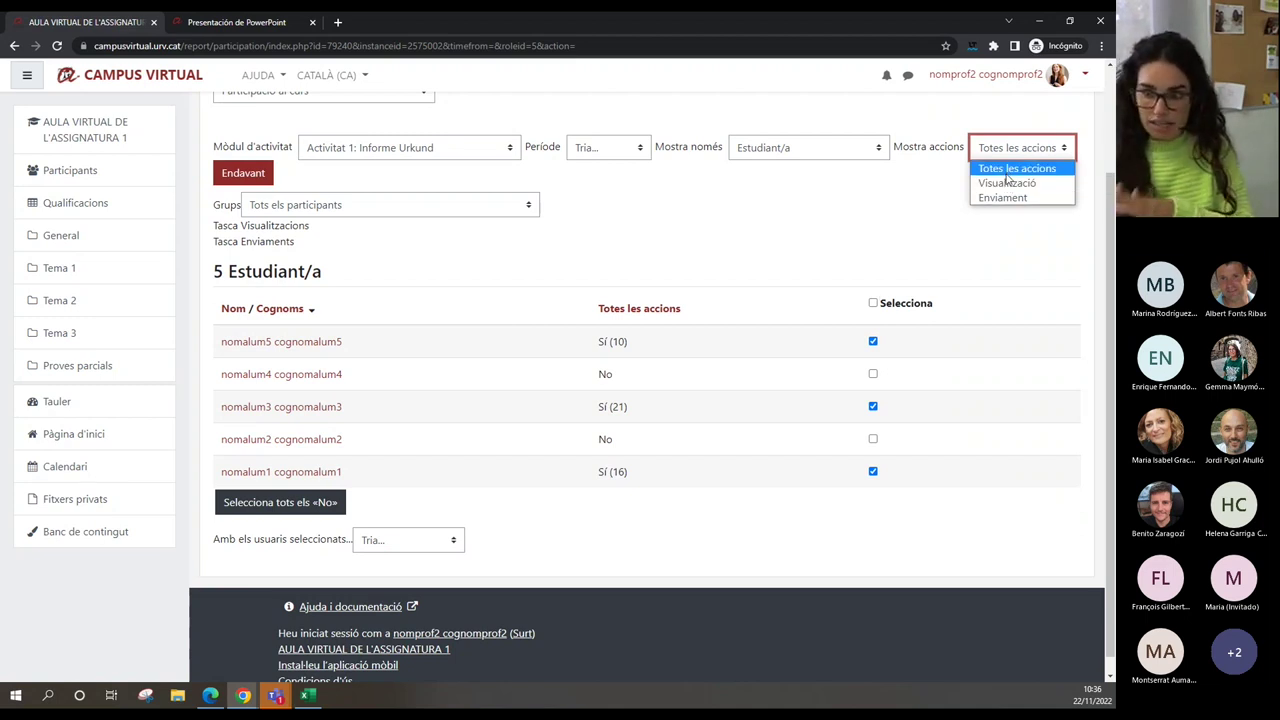
{"action": "left_click", "coordinate": [1007, 183]}
{"action": "left_click", "coordinate": [258, 174]}
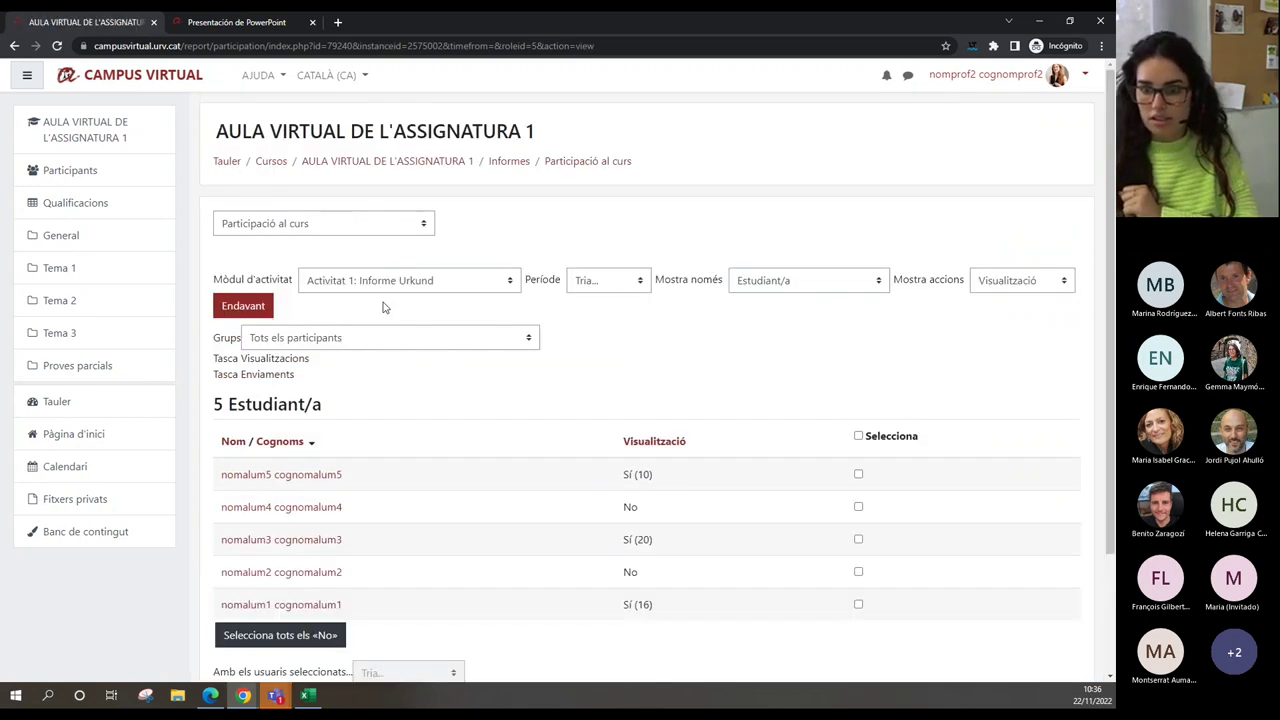
{"action": "scroll", "coordinate": [383, 308], "scroll_direction": "down", "scroll_amount": 2}
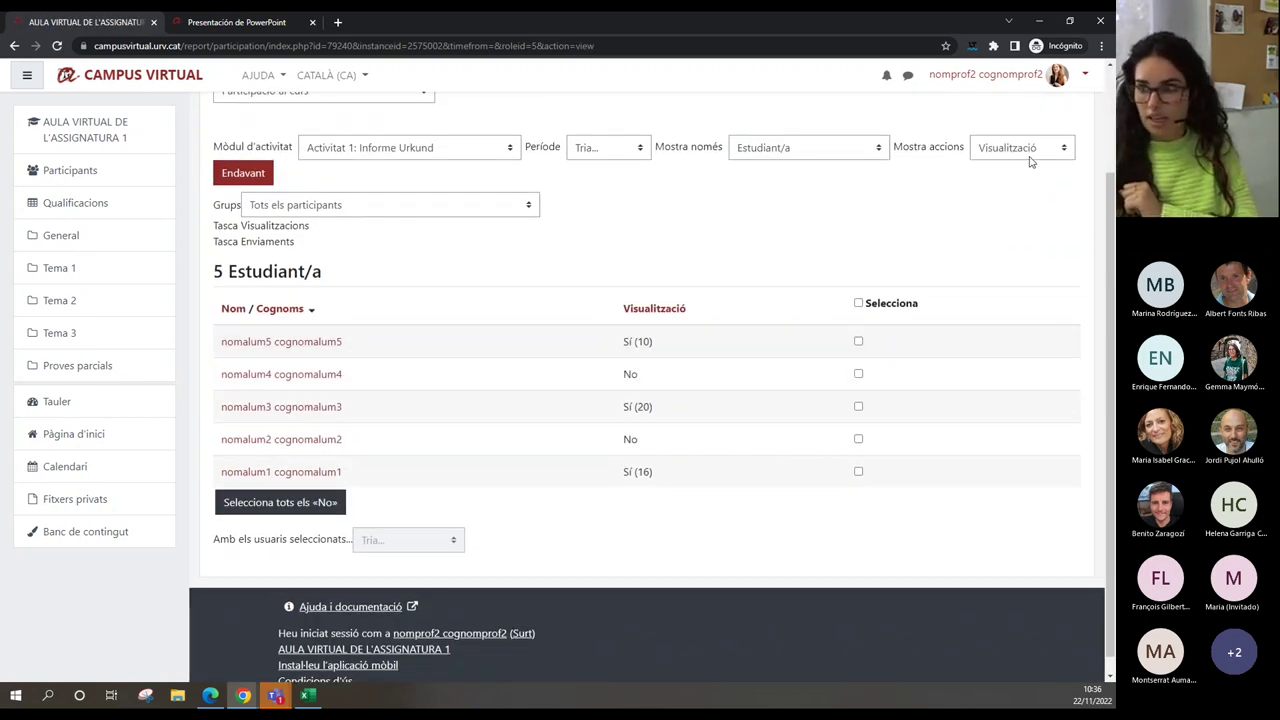
- Regenerate the participation report for Enviament actions and examine the submission counts per student
{"action": "left_click", "coordinate": [1030, 160]}
{"action": "left_click", "coordinate": [1036, 196]}
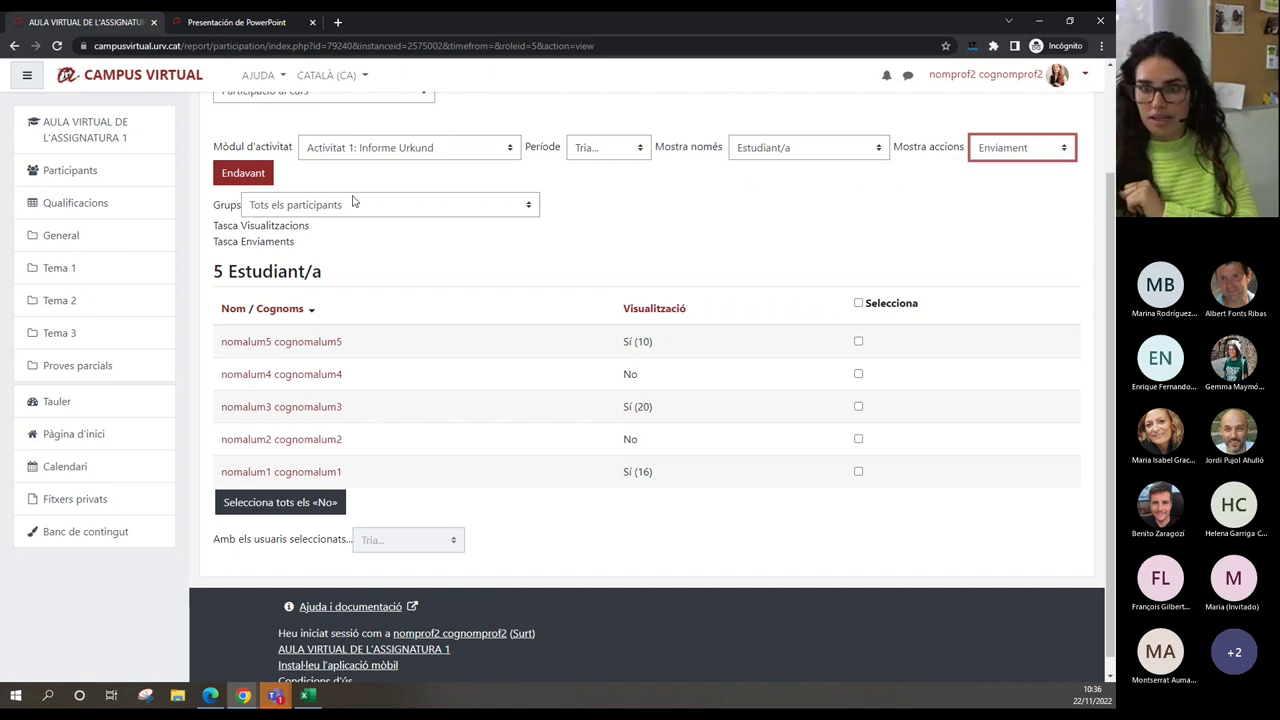
{"action": "left_click", "coordinate": [245, 174]}
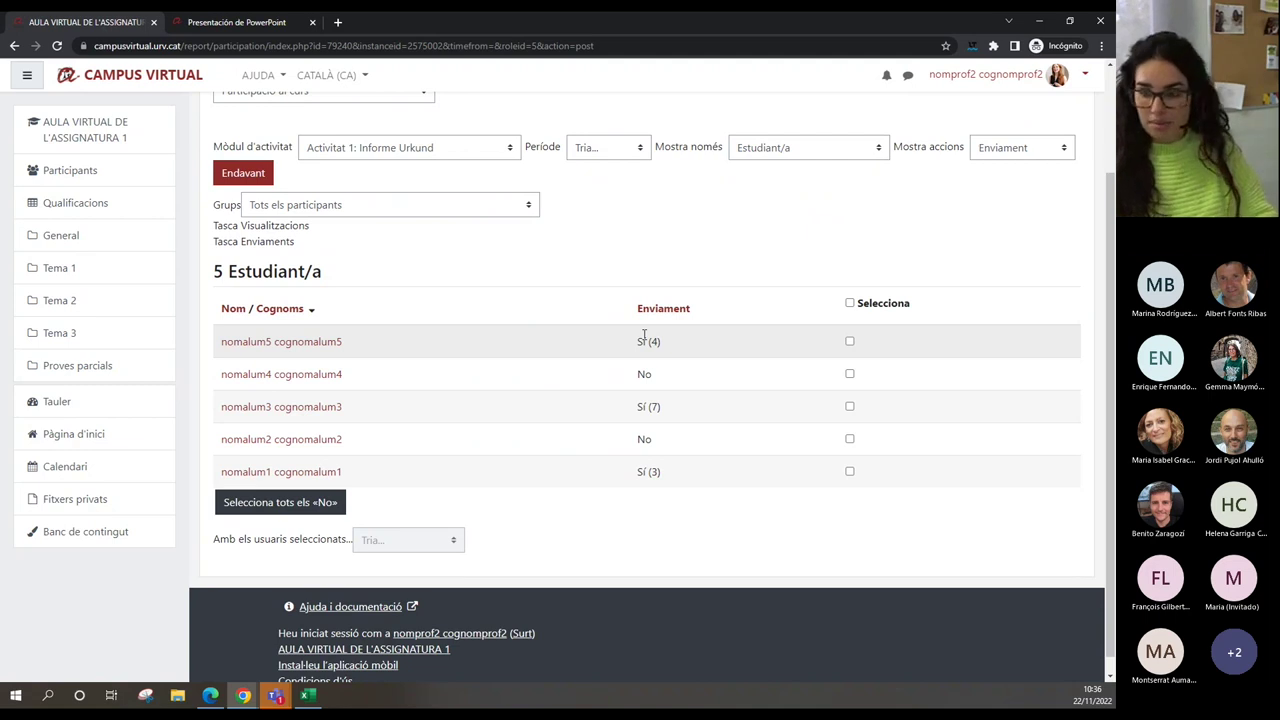
{"action": "left_click_drag", "start_coordinate": [648, 342], "coordinate": [665, 350]}
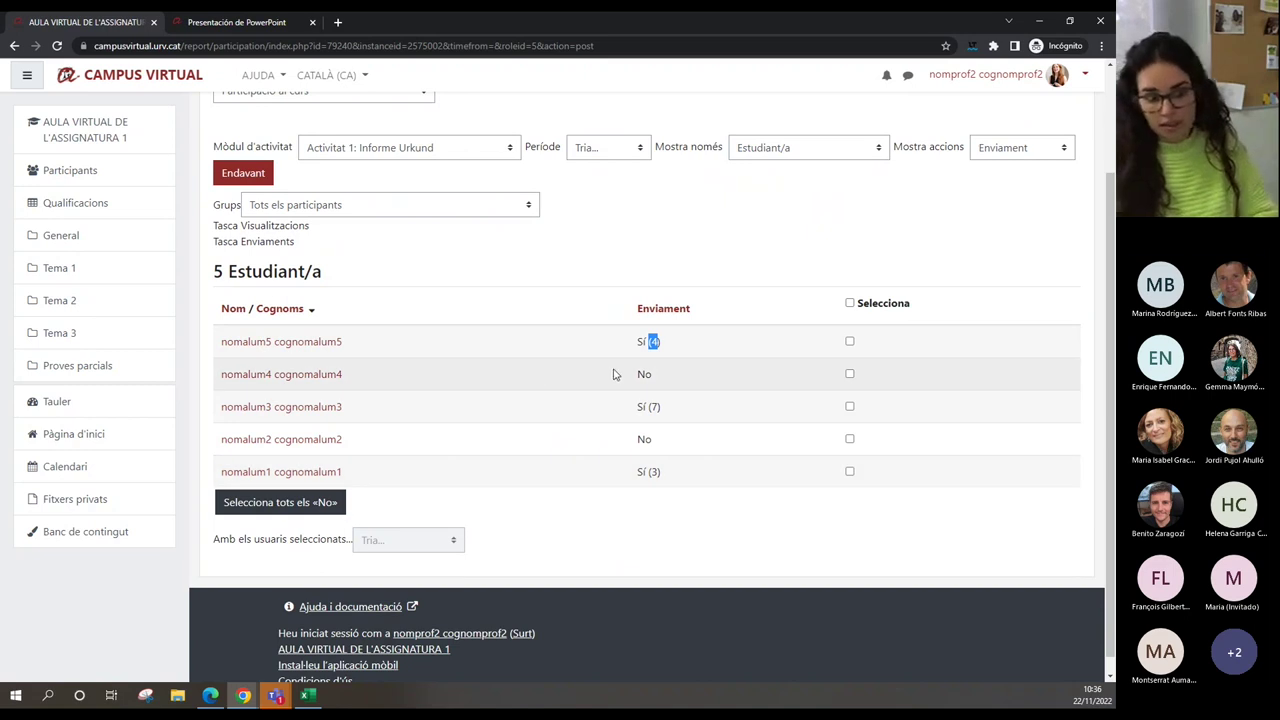
{"action": "left_click", "coordinate": [667, 346]}
{"action": "mouse_move", "coordinate": [667, 346]}
{"action": "left_mouse_down"}
{"action": "mouse_move", "coordinate": [635, 341]}
{"action": "mouse_move", "coordinate": [646, 342]}
{"action": "left_mouse_up"}
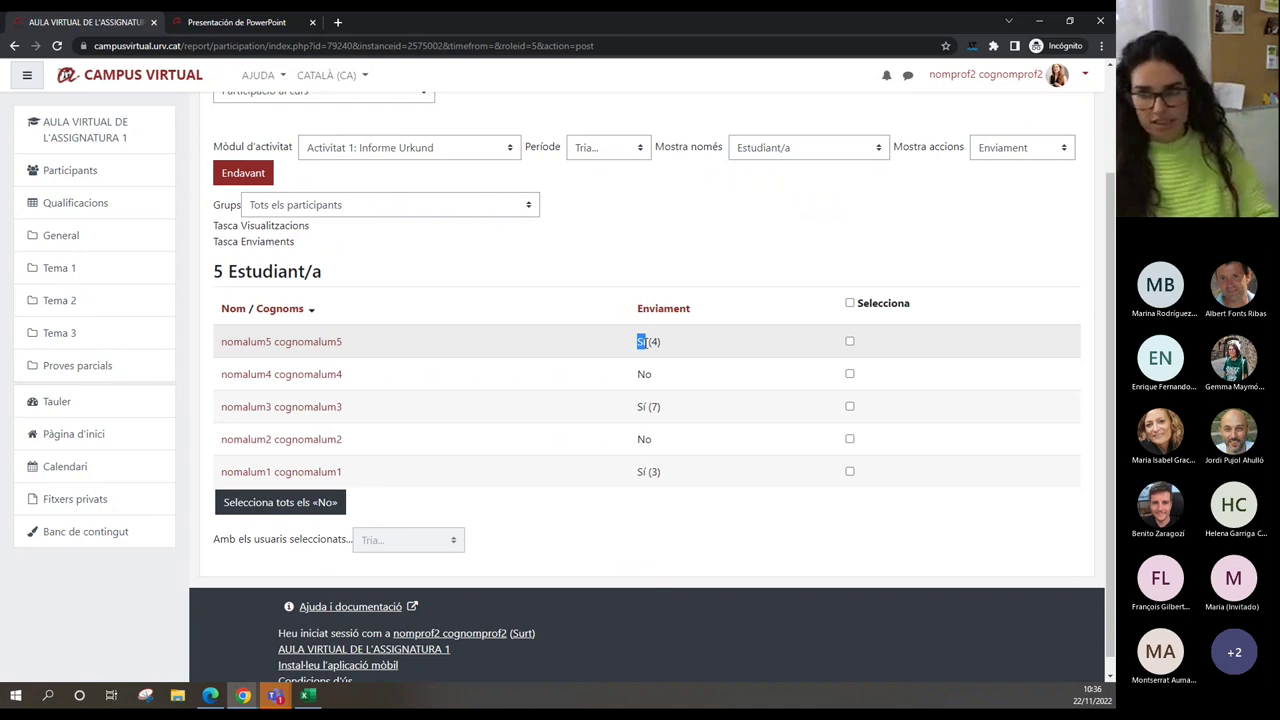
{"action": "left_click_drag", "start_coordinate": [634, 310], "coordinate": [703, 317]}
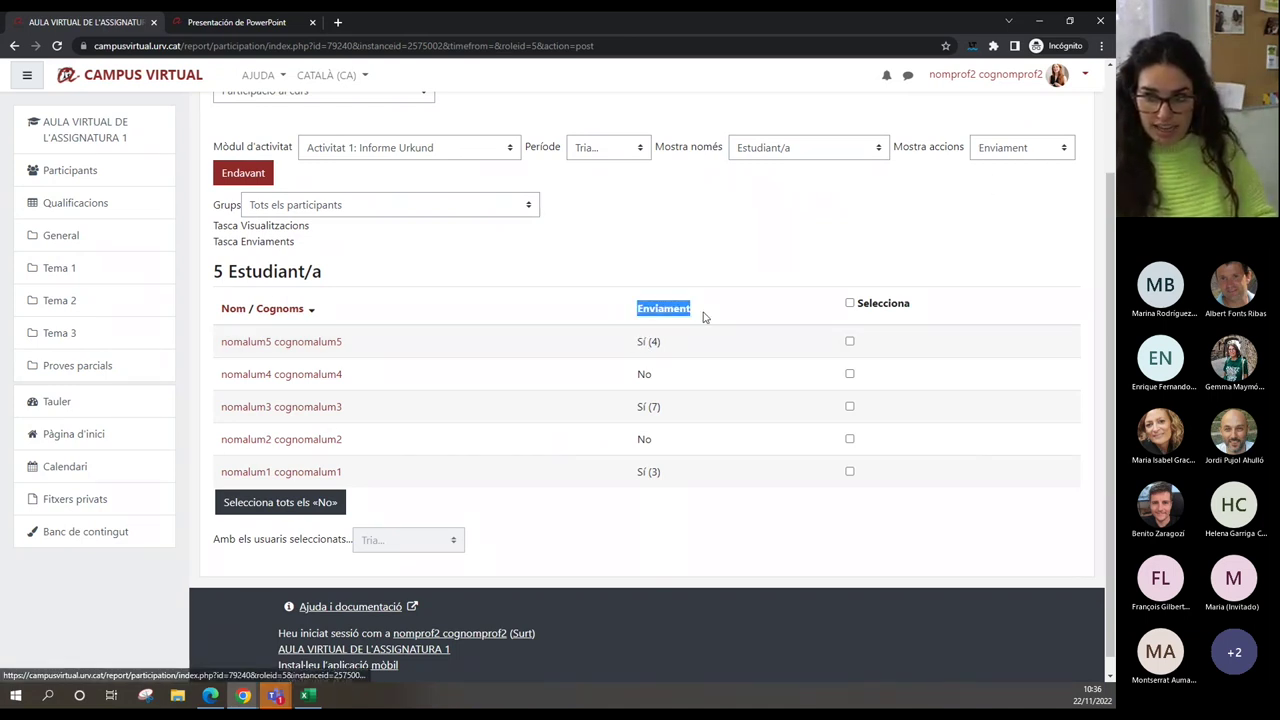
{"action": "left_click", "coordinate": [703, 317]}
- Switch the participation report back to Visualització actions and review the students' results
{"action": "left_click", "coordinate": [1006, 155]}
{"action": "left_click", "coordinate": [996, 182]}
{"action": "left_click", "coordinate": [249, 177]}
{"action": "scroll", "coordinate": [623, 429], "scroll_direction": "down", "scroll_amount": 2}
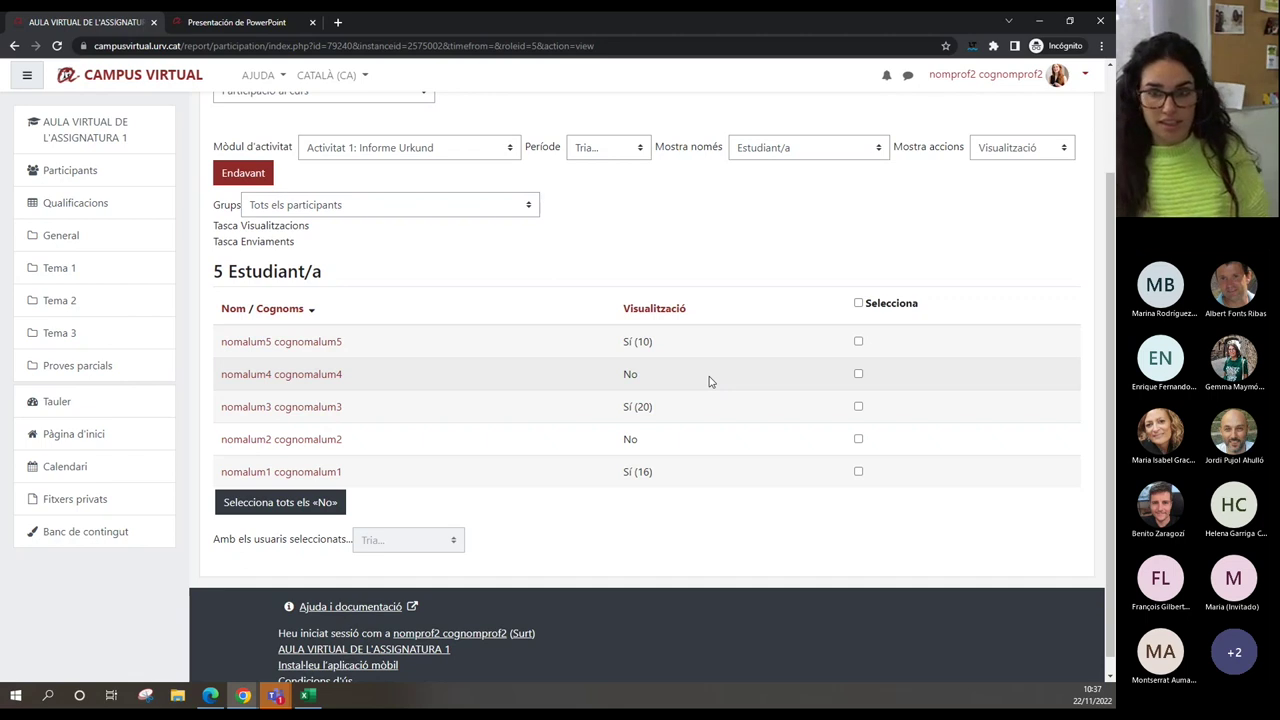
- Review the course activities that can be chosen as the Mòdul d'activitat of the participation report
{"action": "scroll", "coordinate": [709, 382], "scroll_direction": "up", "scroll_amount": 2}
{"action": "left_click", "coordinate": [410, 280]}
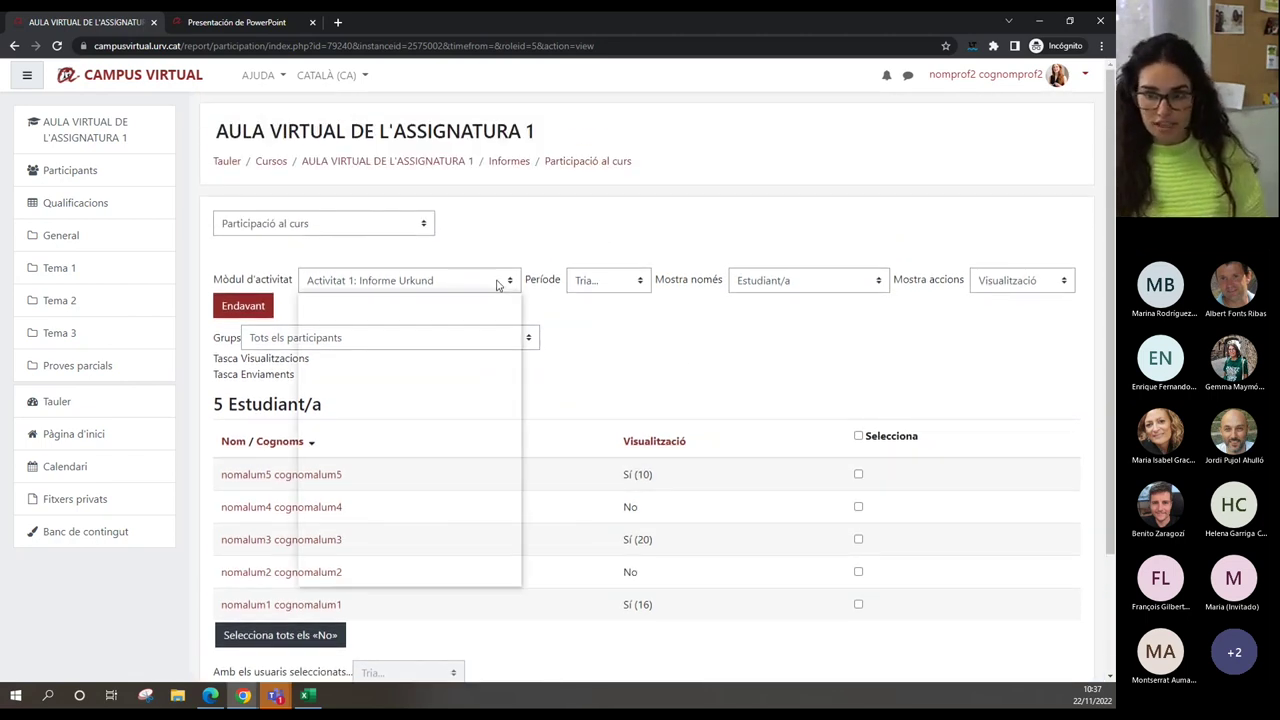
{"action": "scroll", "coordinate": [515, 555], "scroll_direction": "down", "scroll_amount": 1}
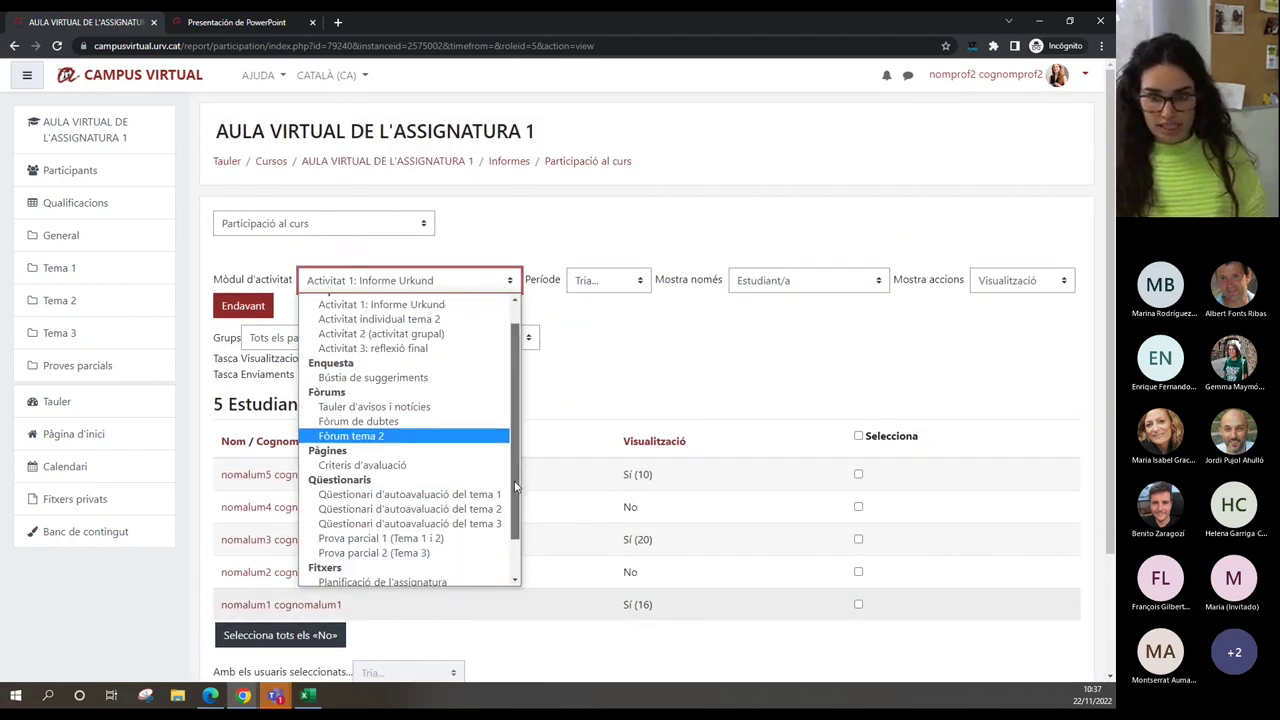
{"action": "scroll", "coordinate": [513, 480], "scroll_direction": "up", "scroll_amount": 2}
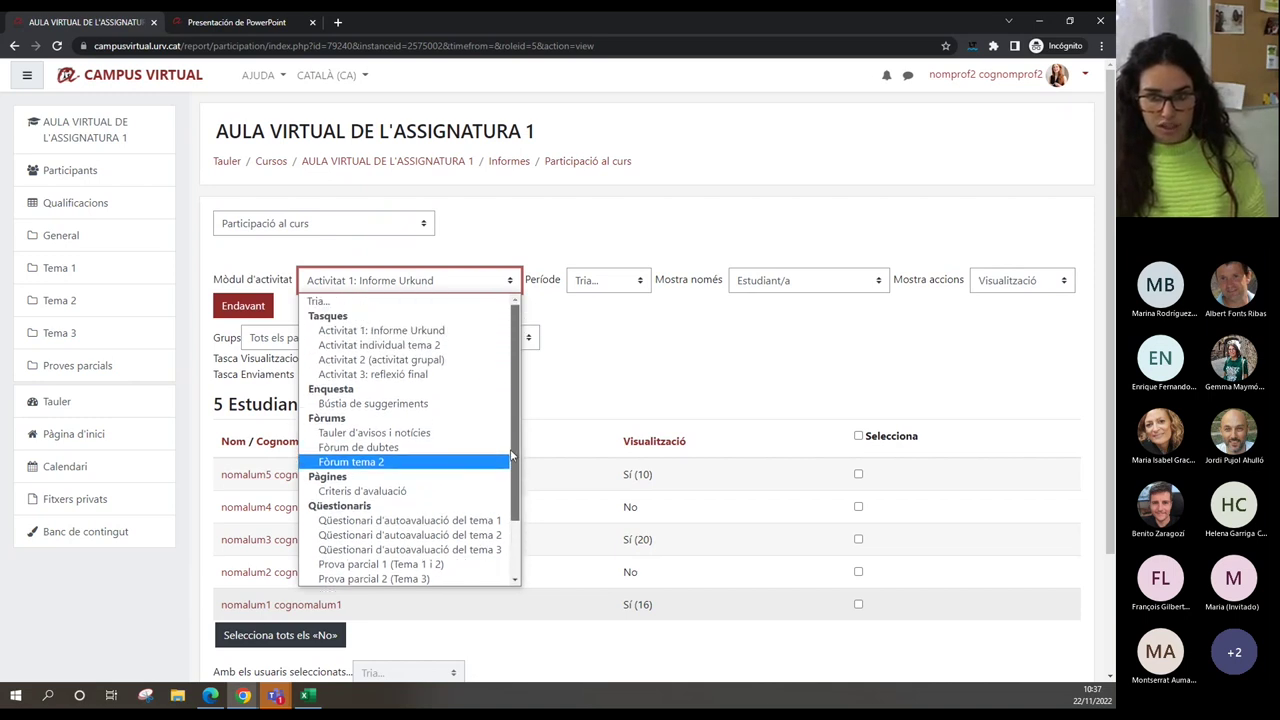
{"action": "left_click", "coordinate": [597, 395]}
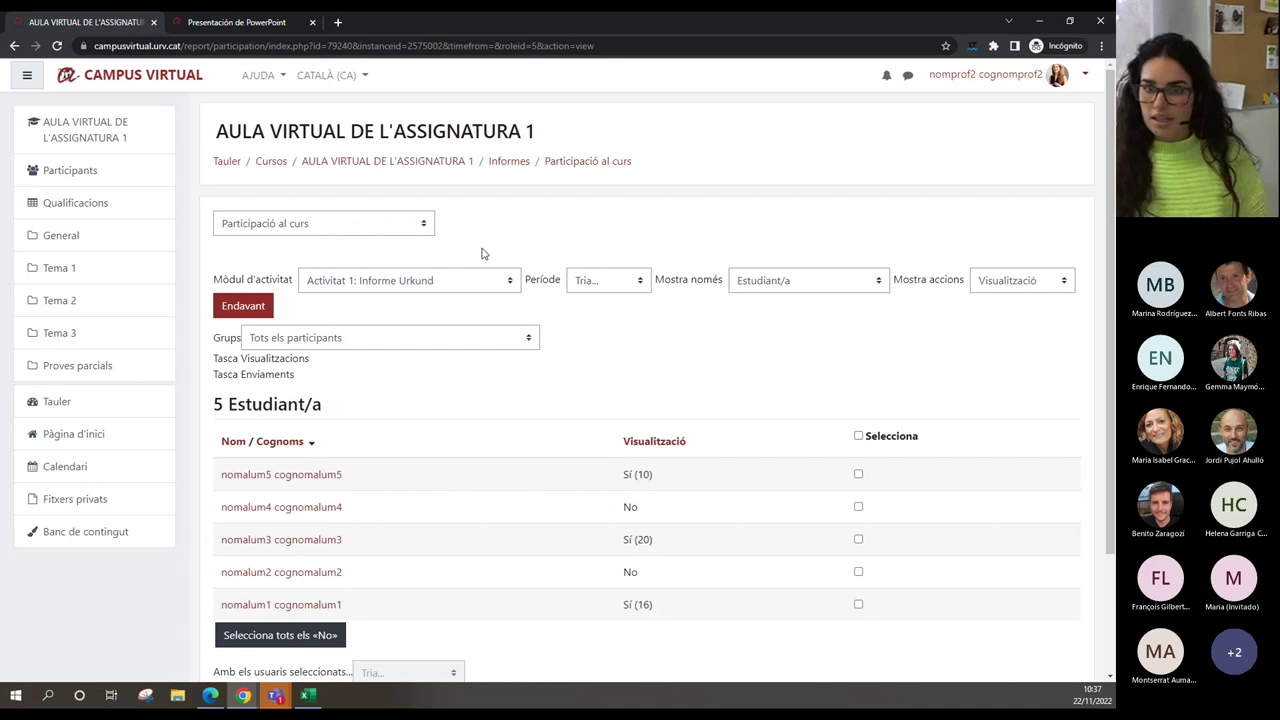
- Open the Compleció de l'activitat report and examine each student's completion marks across the course activities and resources
{"action": "left_click", "coordinate": [424, 227]}
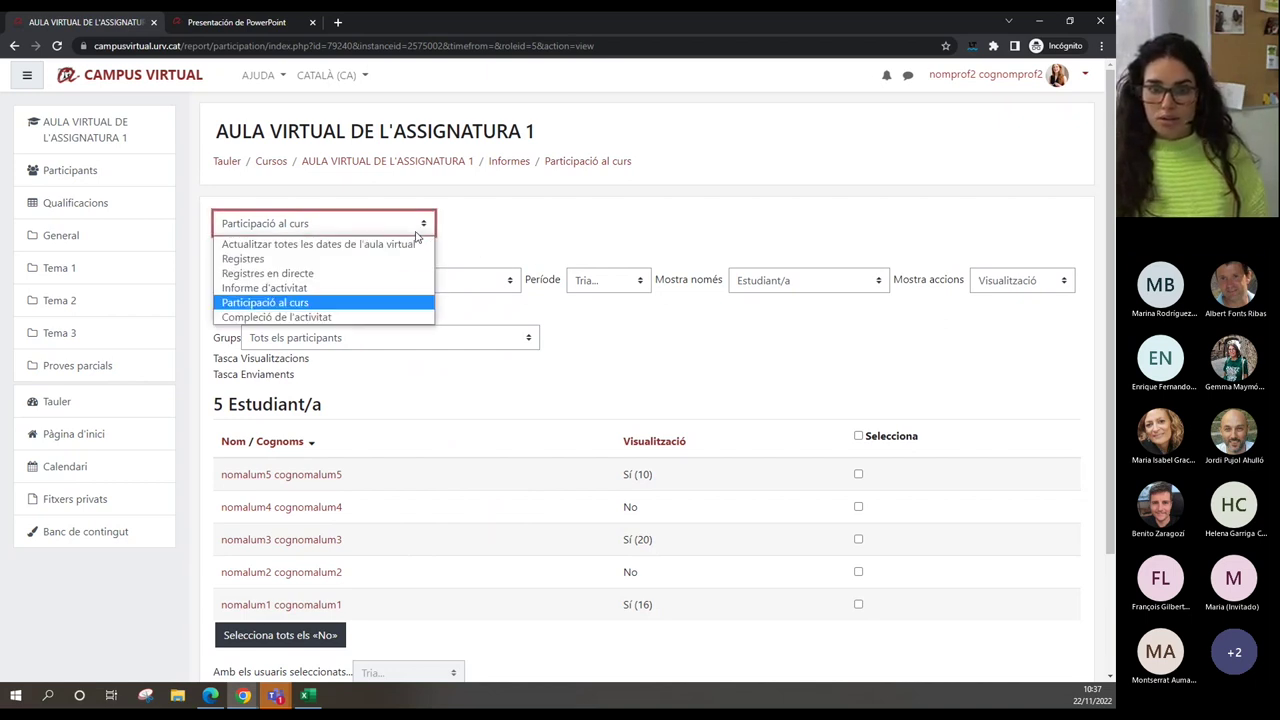
{"action": "left_click", "coordinate": [338, 319]}
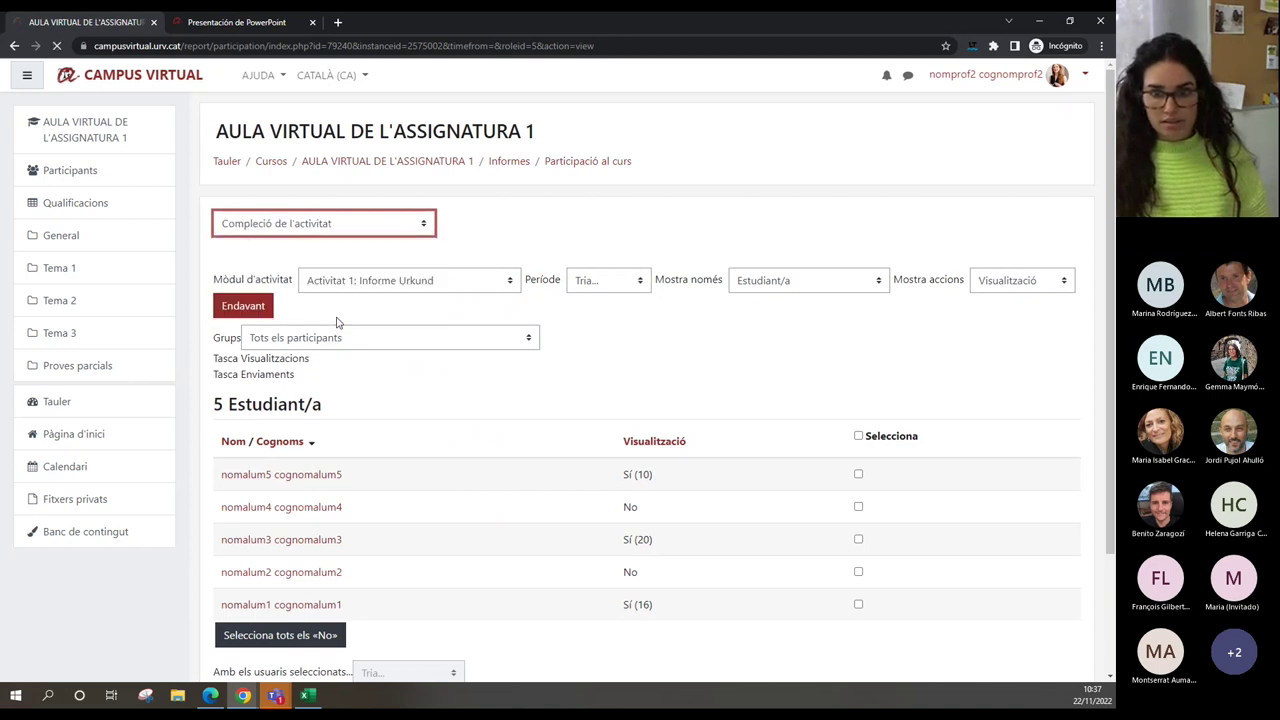
{"action": "scroll", "coordinate": [378, 421], "scroll_direction": "down", "scroll_amount": 1}
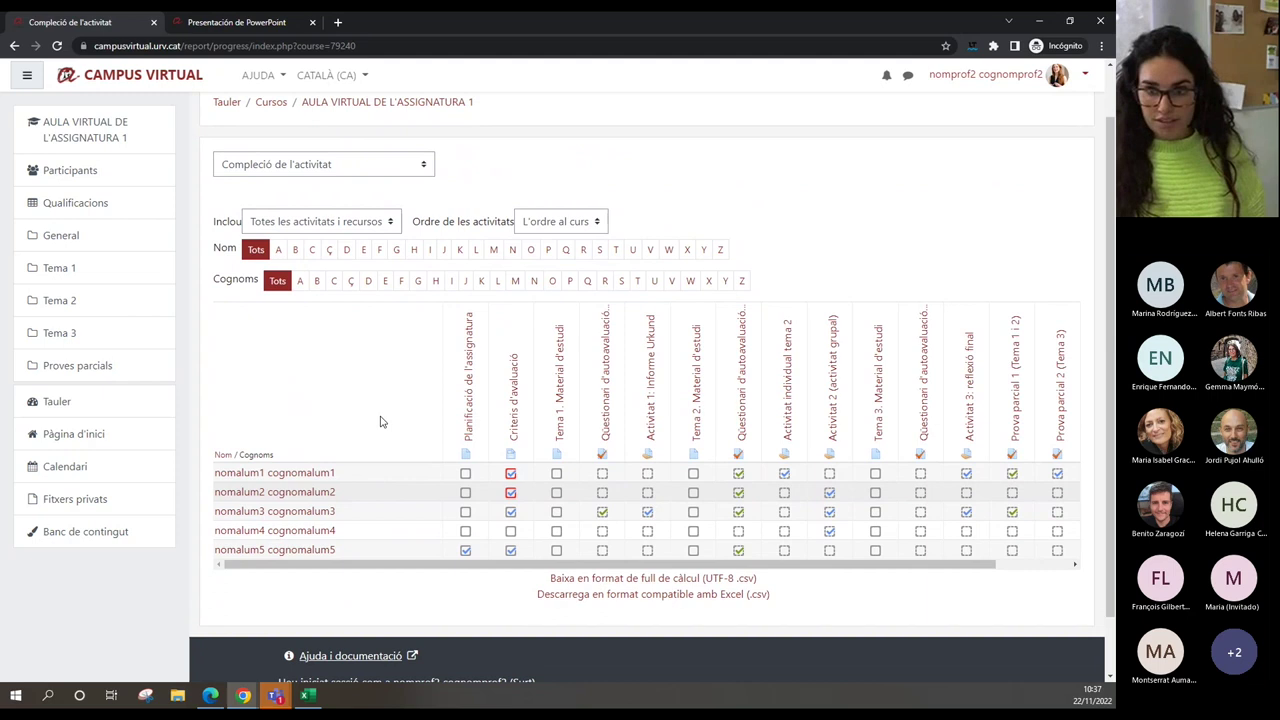
{"action": "left_click_drag", "start_coordinate": [434, 566], "coordinate": [405, 570]}
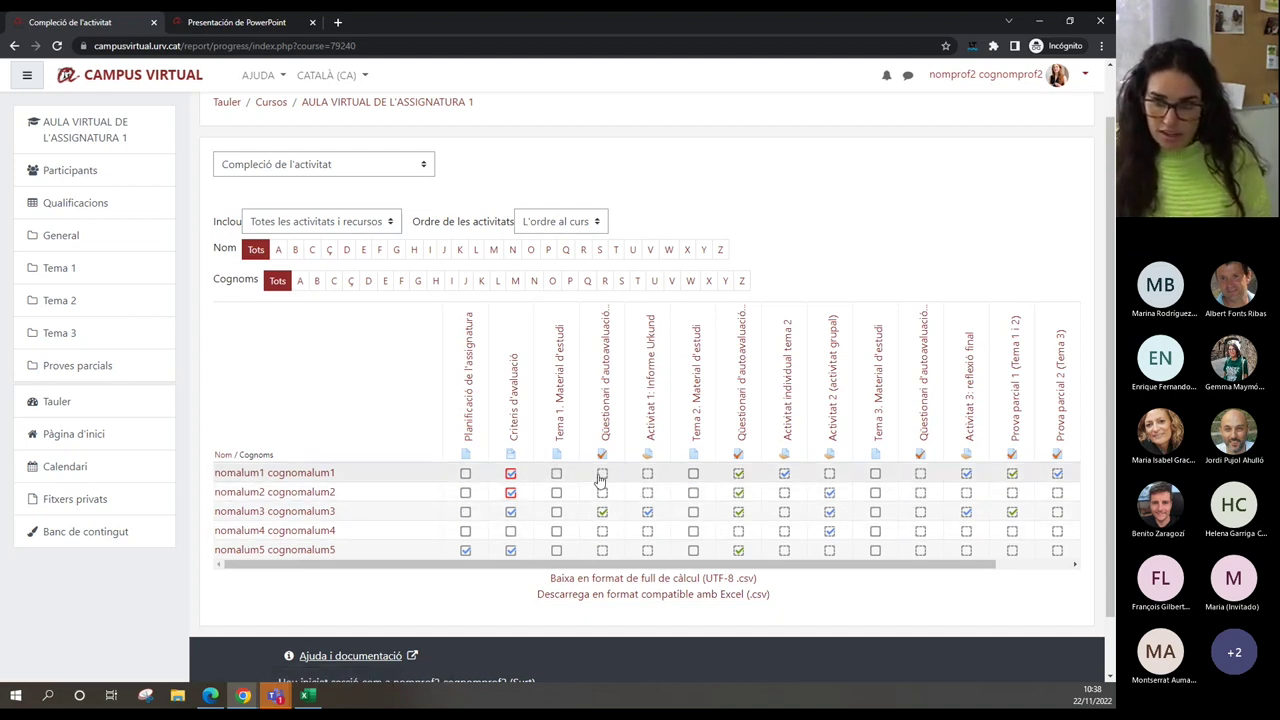
{"action": "mouse_move", "coordinate": [606, 484]}
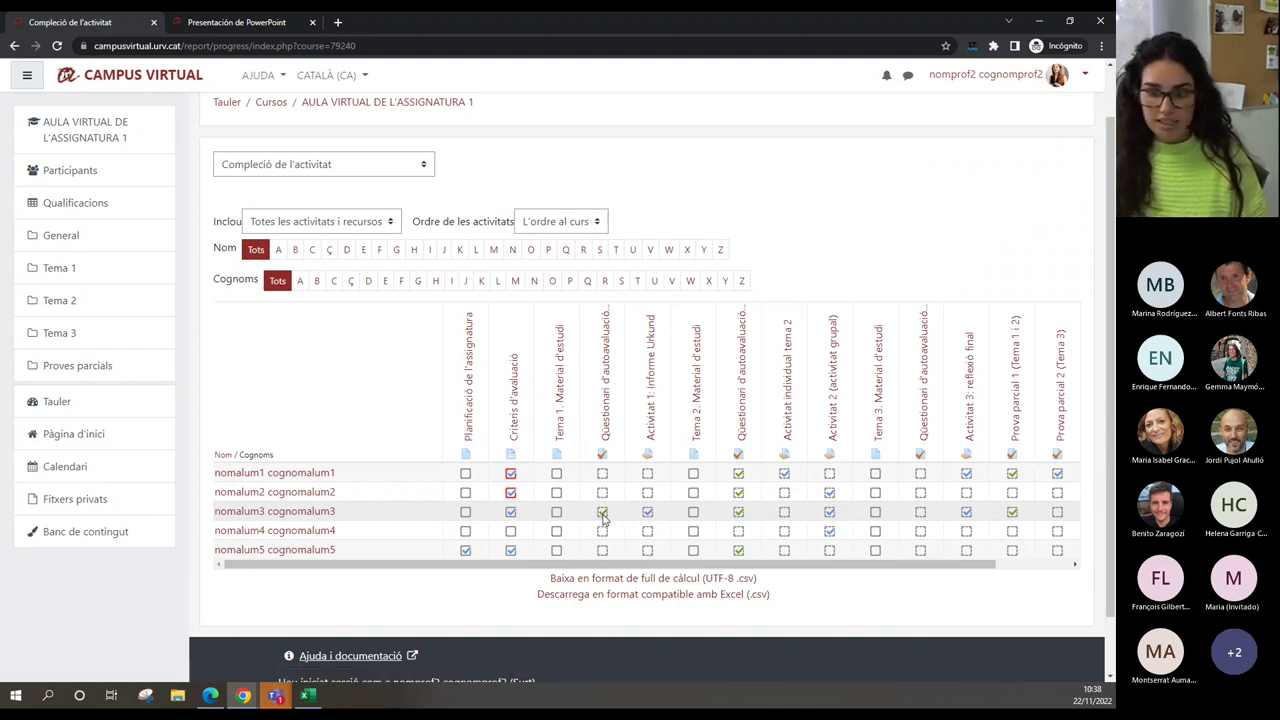
{"action": "mouse_move", "coordinate": [603, 516]}
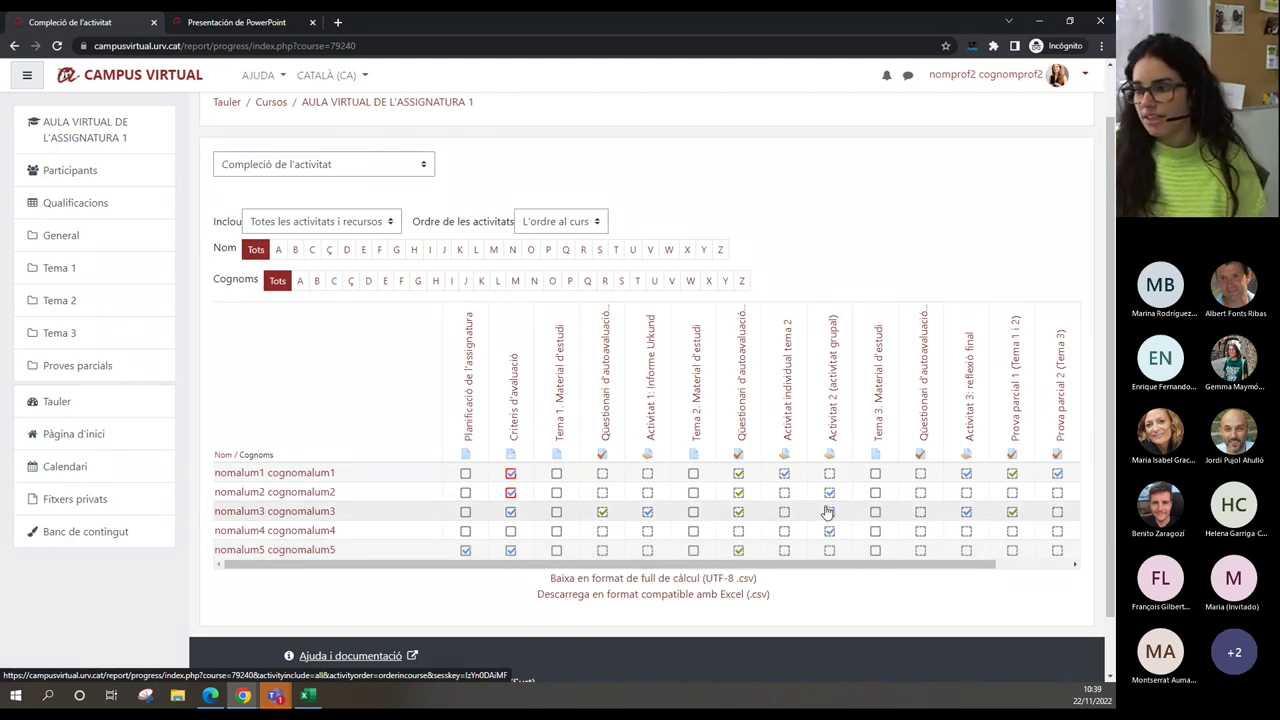
- Check the option to download the completion report as a UTF-8 .csv spreadsheet
{"action": "left_click", "coordinate": [740, 578]}
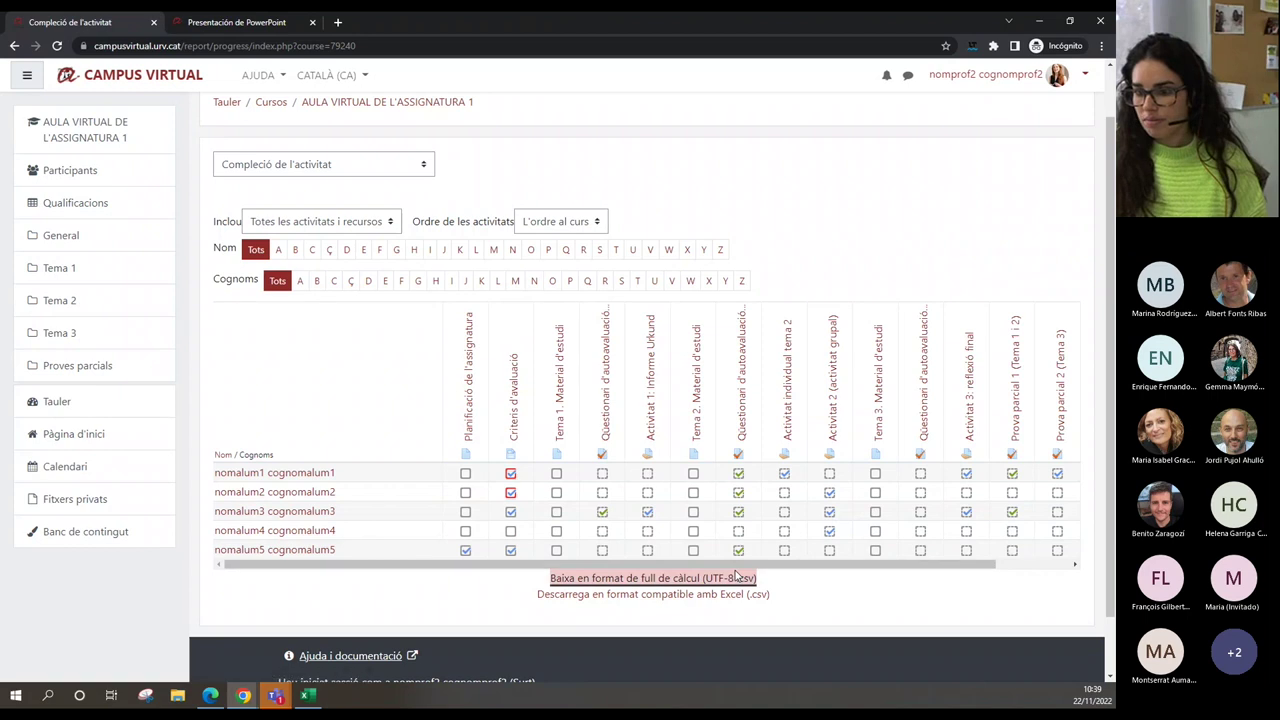
{"action": "left_click", "coordinate": [867, 583]}
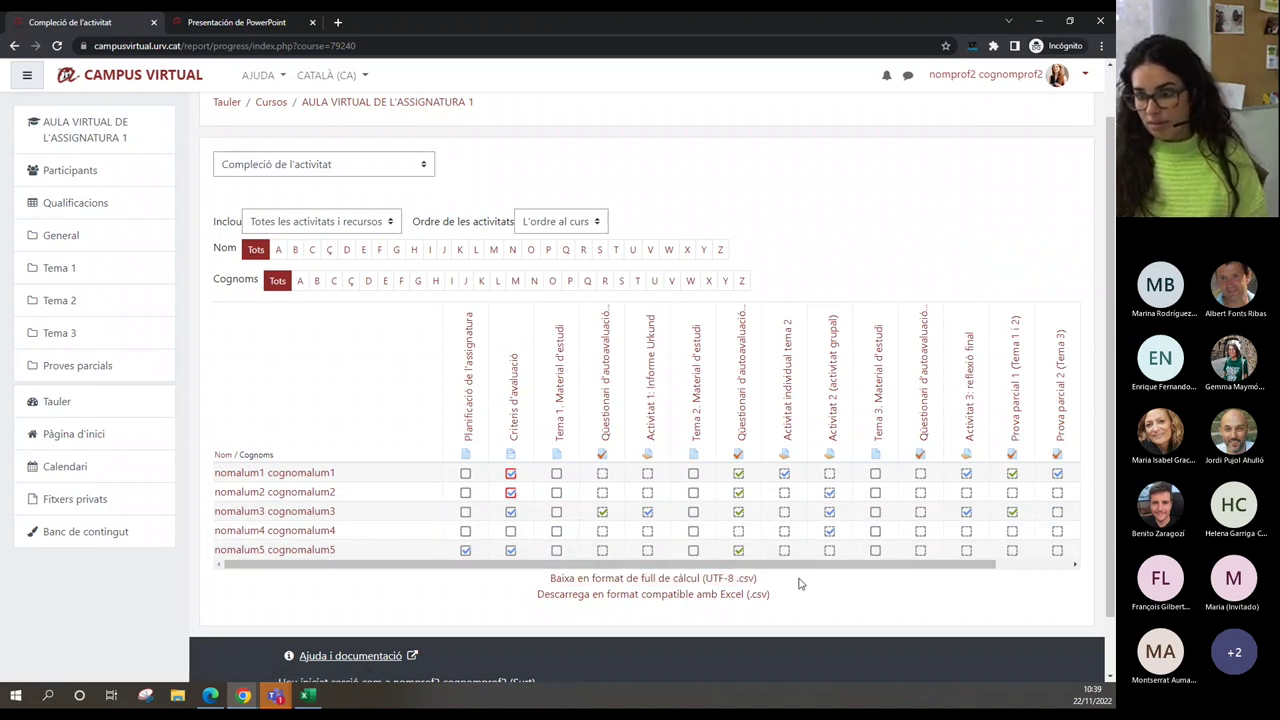
{"action": "left_click_drag", "start_coordinate": [914, 575], "coordinate": [876, 571]}
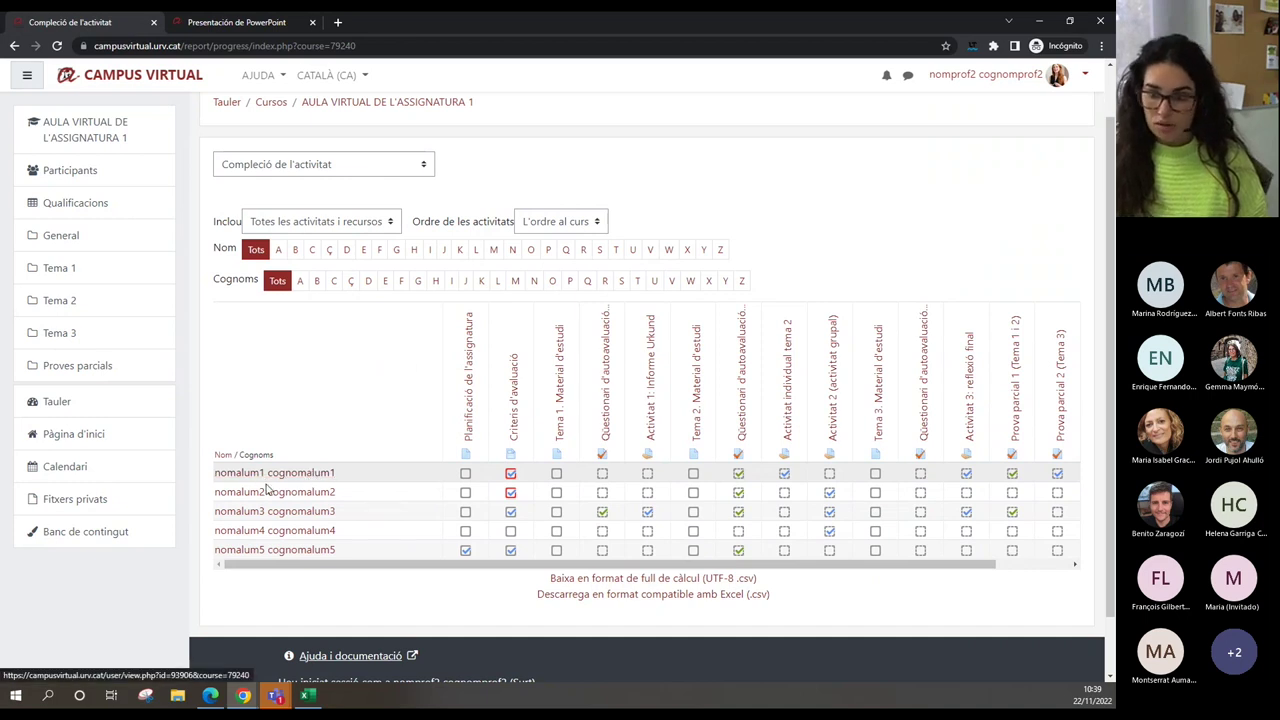
- Open the fourth student's profile in a new browser tab, and view and close the message conversation
{"action": "right_click", "coordinate": [268, 535]}
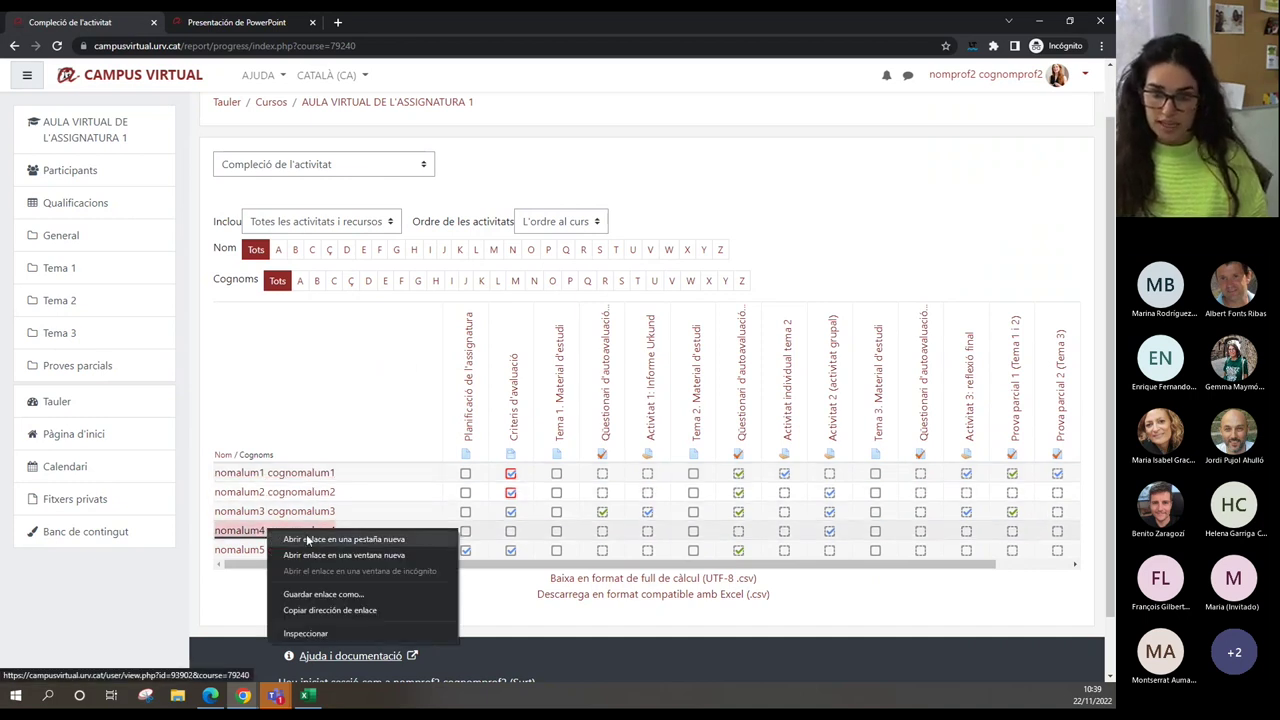
{"action": "left_click", "coordinate": [303, 539]}
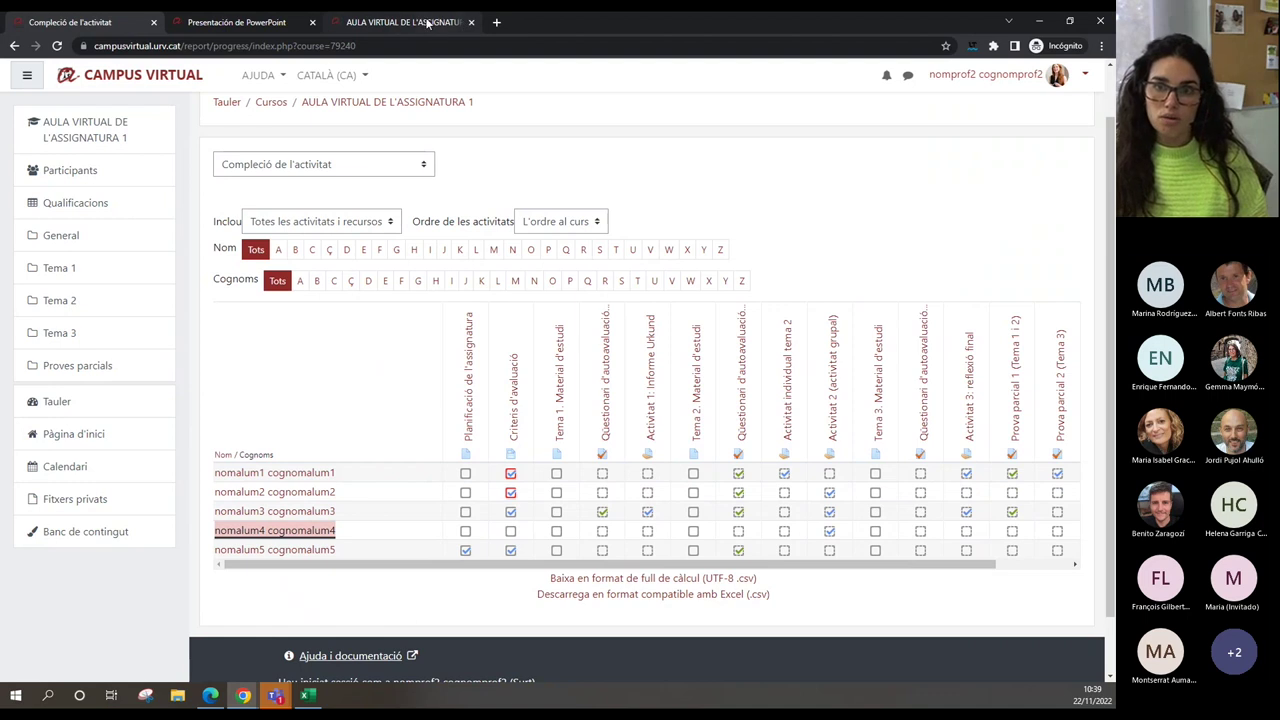
{"action": "left_click", "coordinate": [414, 21]}
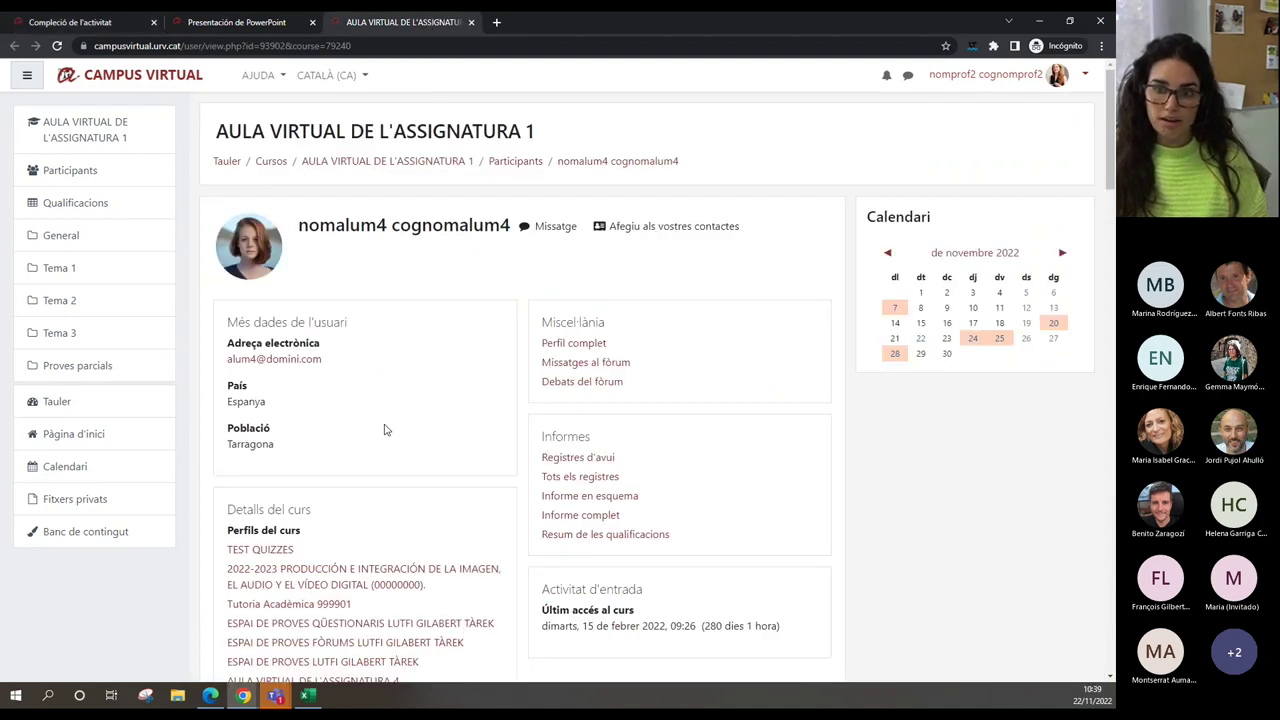
{"action": "left_click", "coordinate": [548, 228]}
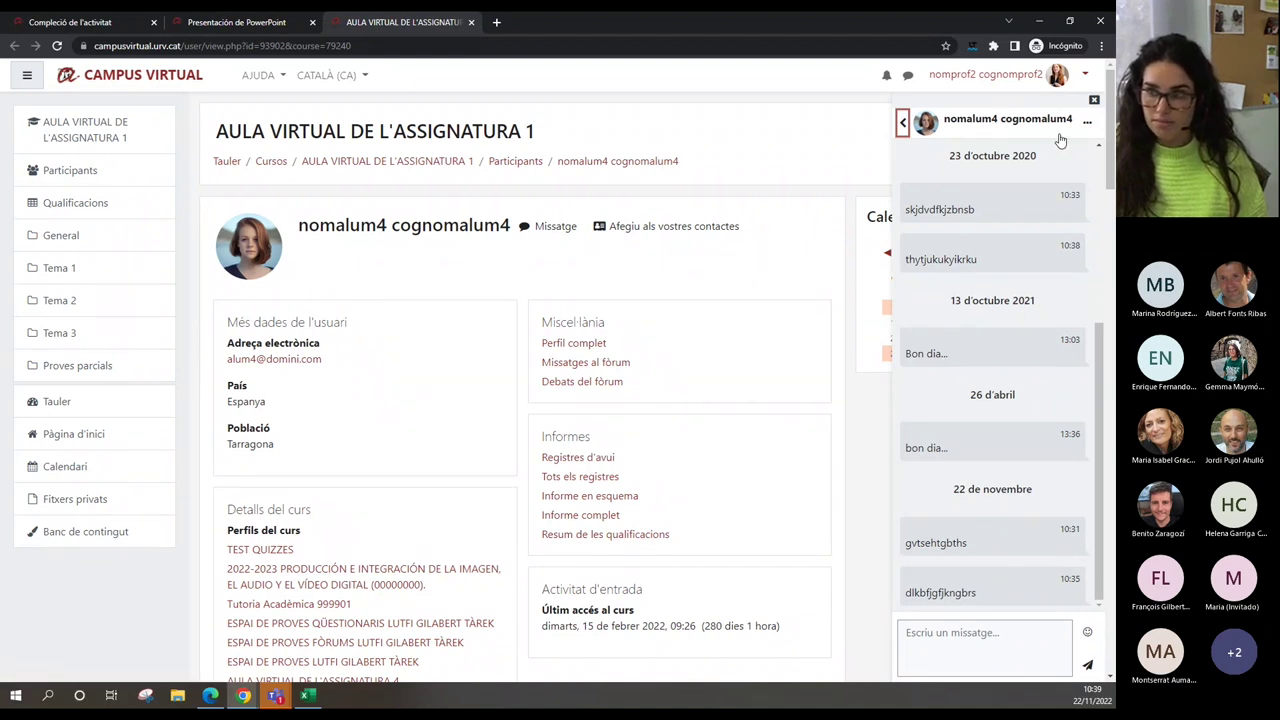
{"action": "left_click", "coordinate": [1092, 101]}
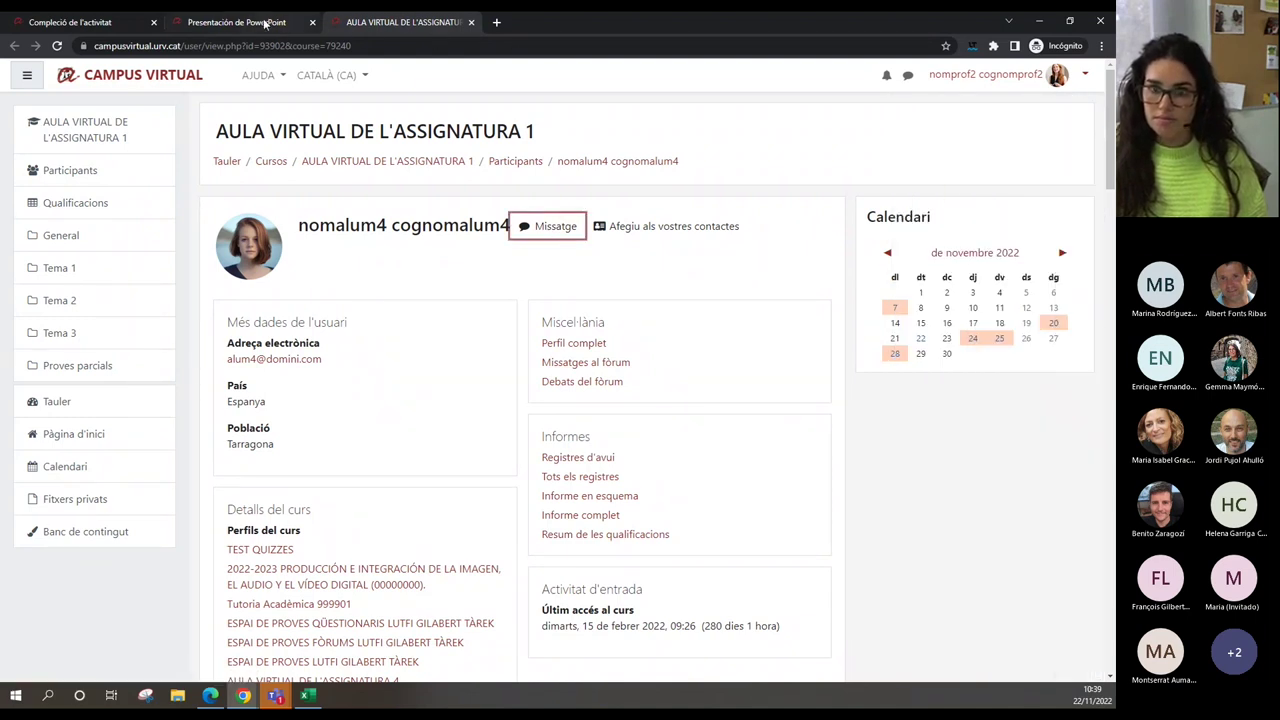
- Return from the student's profile to the main page of AULA VIRTUAL DE L'ASSIGNATURA 1 and turn editing on
{"action": "left_click", "coordinate": [266, 23]}
{"action": "left_click", "coordinate": [96, 24]}
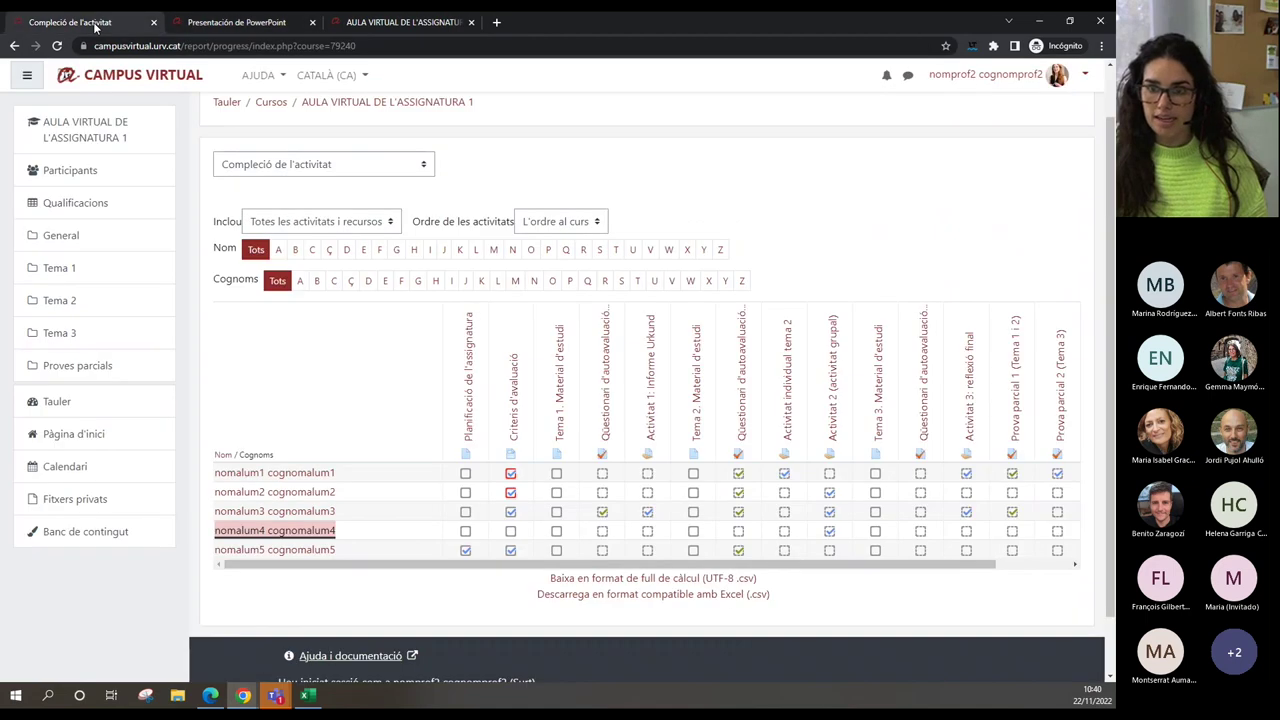
{"action": "scroll", "coordinate": [893, 418], "scroll_direction": "up", "scroll_amount": 1}
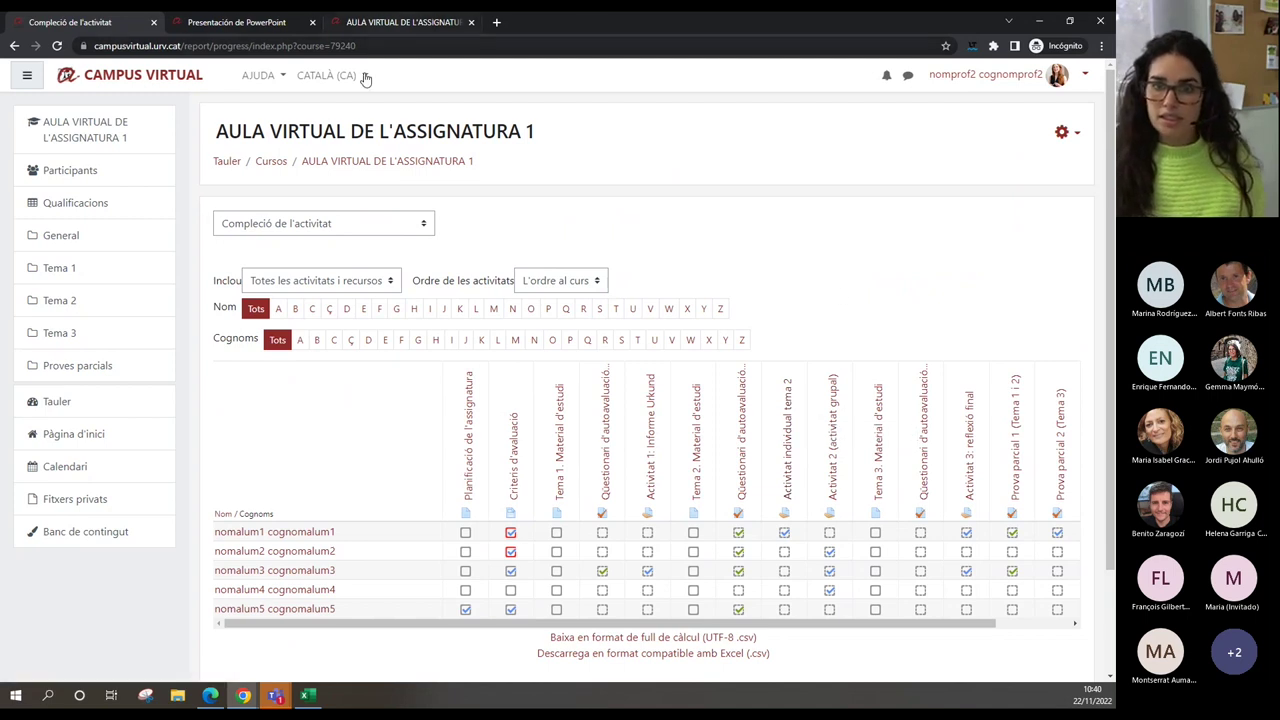
{"action": "left_click", "coordinate": [350, 168]}
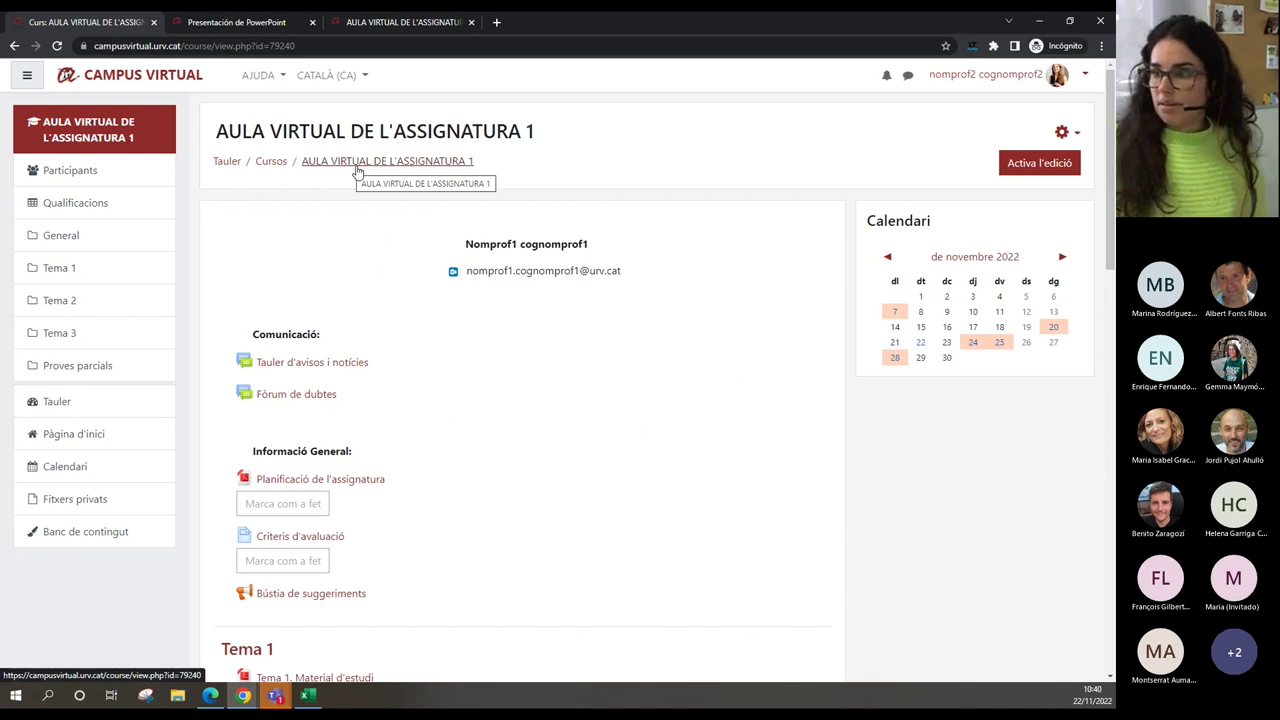
{"action": "left_click", "coordinate": [1030, 166]}
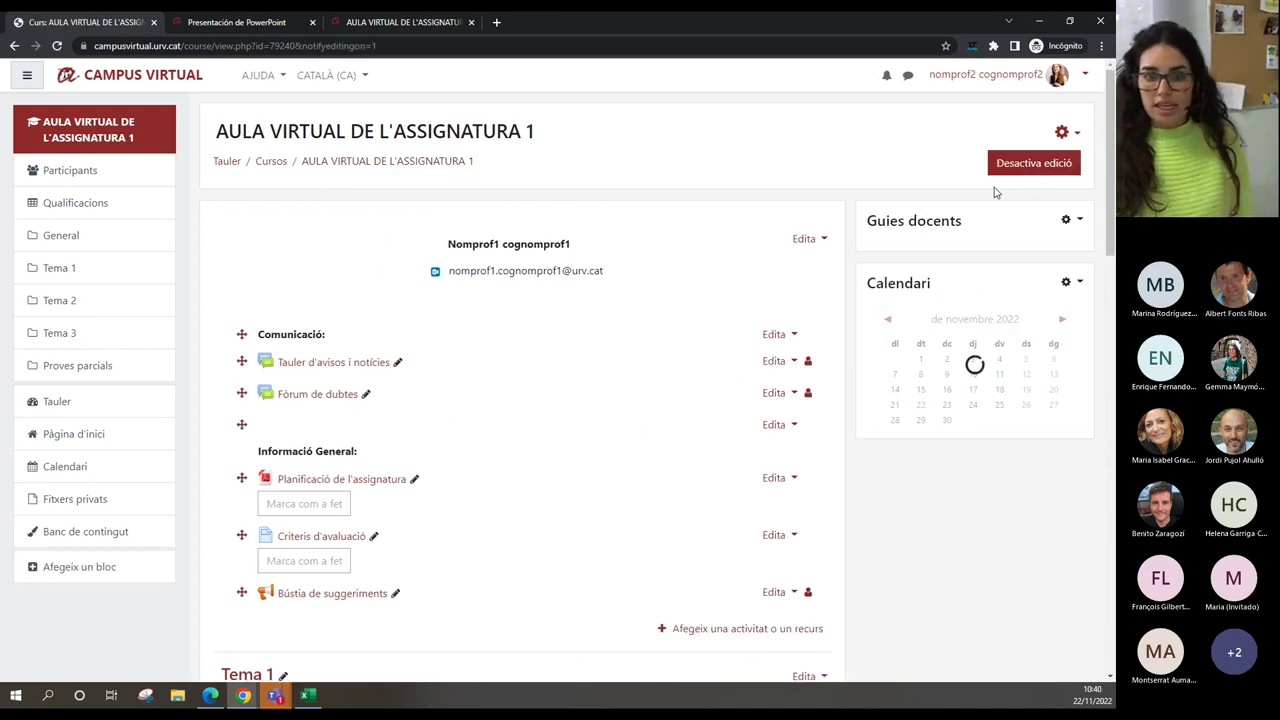
{"action": "scroll", "coordinate": [697, 353], "scroll_direction": "down", "scroll_amount": 1}
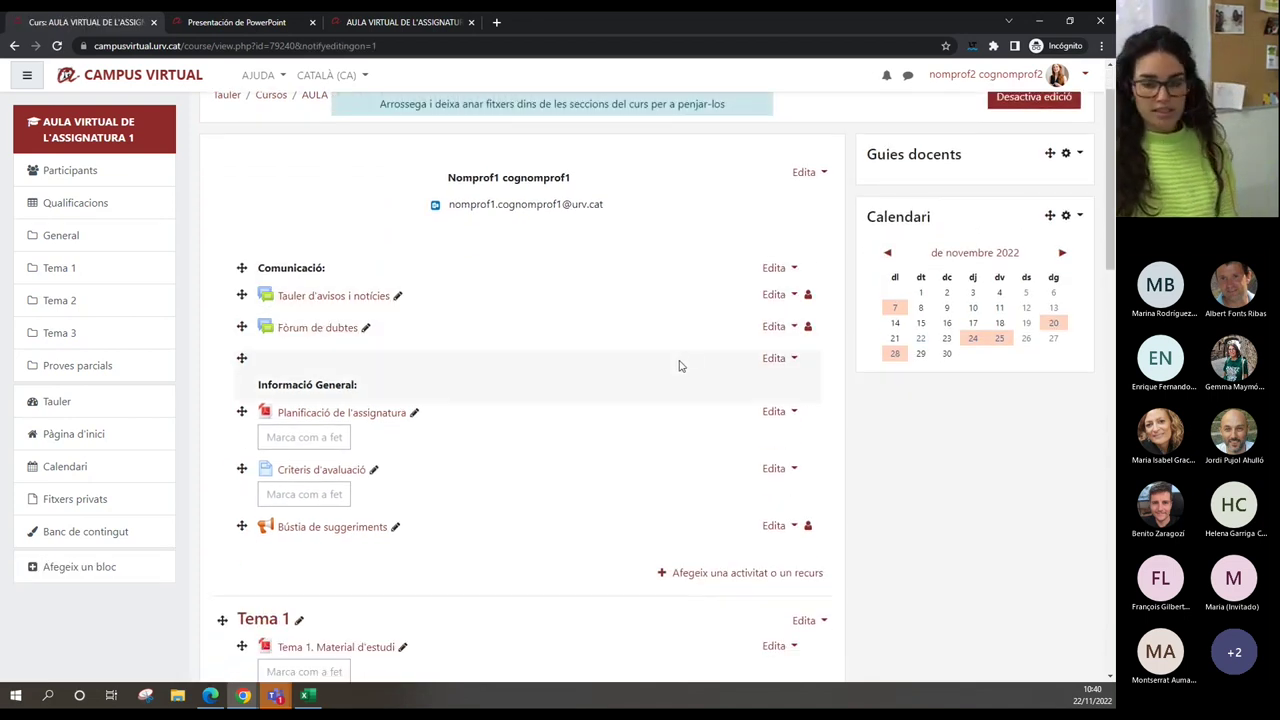
- Check the Compleció de l'activitat settings of the Planificació de l'assignatura file, highlight the manual completion option, and cancel the editing
{"action": "left_click", "coordinate": [776, 413]}
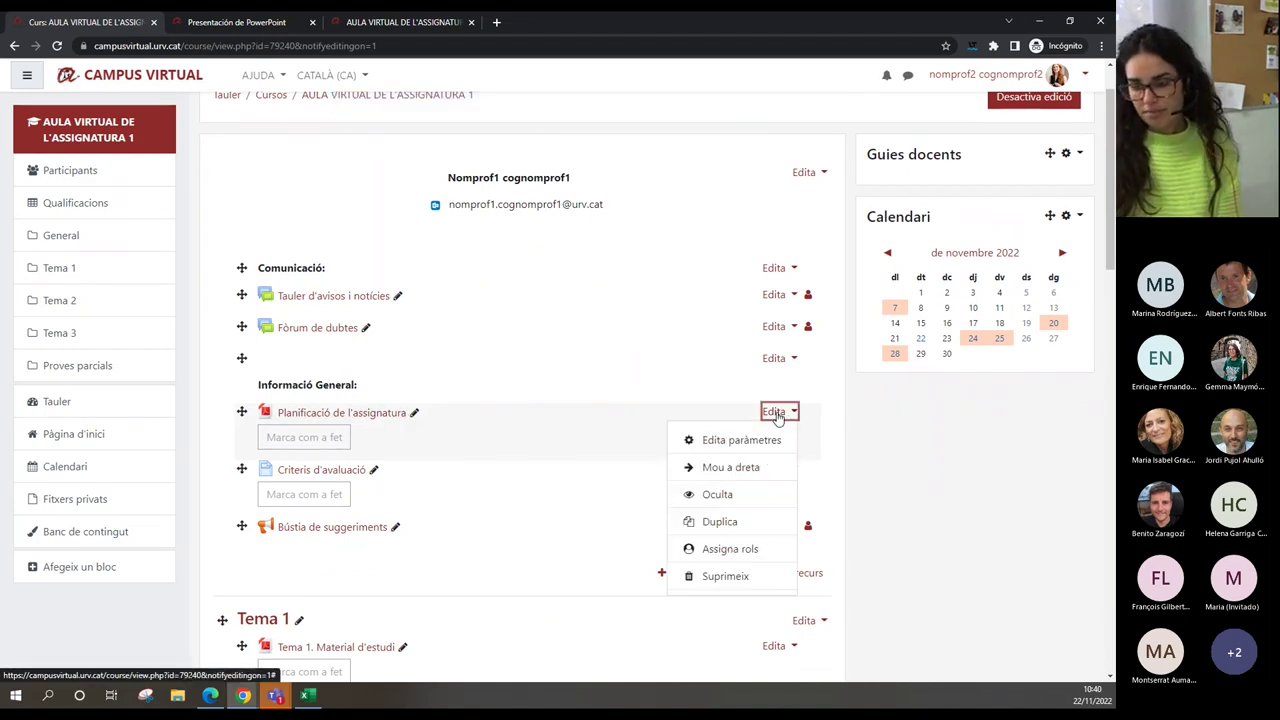
{"action": "left_click", "coordinate": [771, 443]}
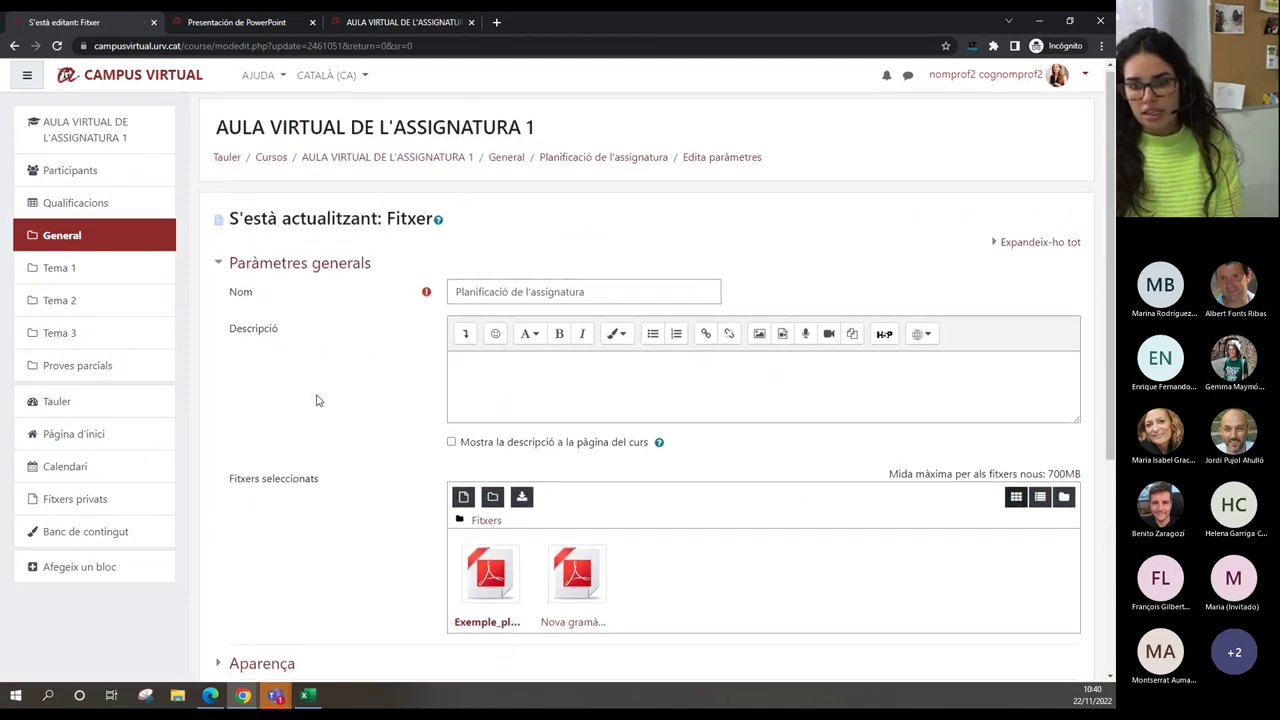
{"action": "scroll", "coordinate": [318, 398], "scroll_direction": "down", "scroll_amount": 5}
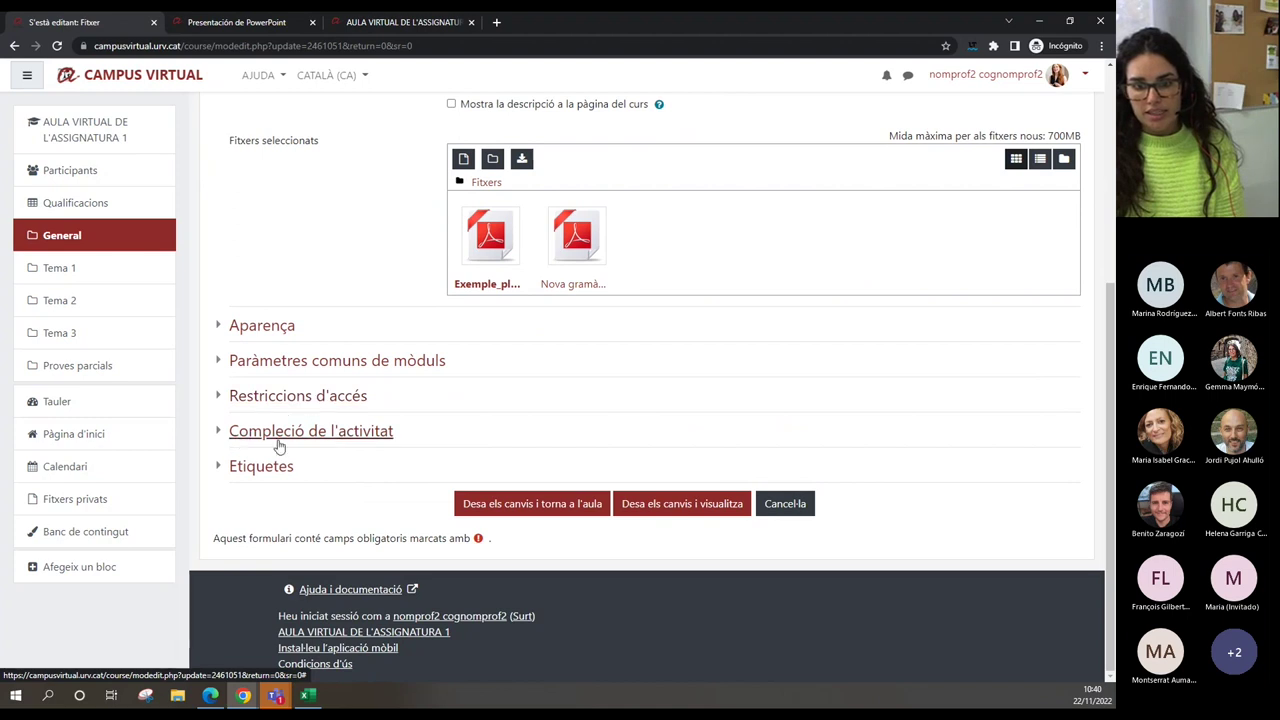
{"action": "left_click", "coordinate": [338, 436]}
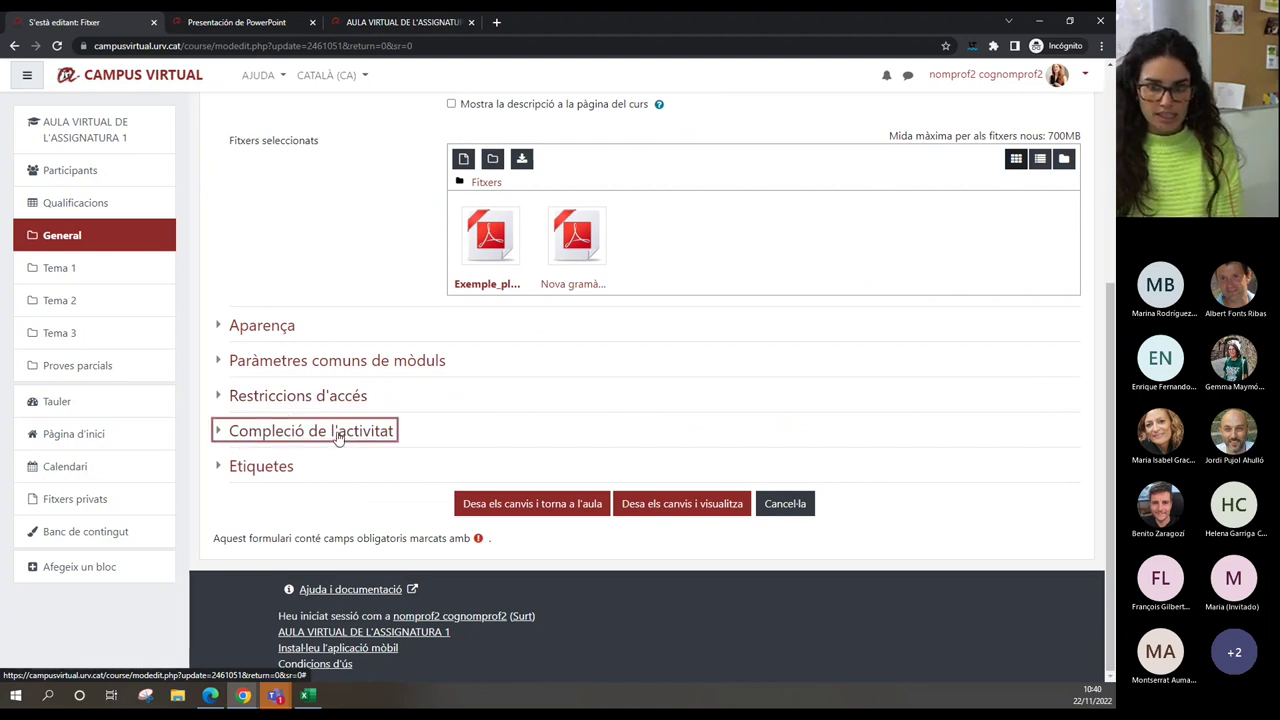
{"action": "scroll", "coordinate": [338, 436], "scroll_direction": "down", "scroll_amount": 1}
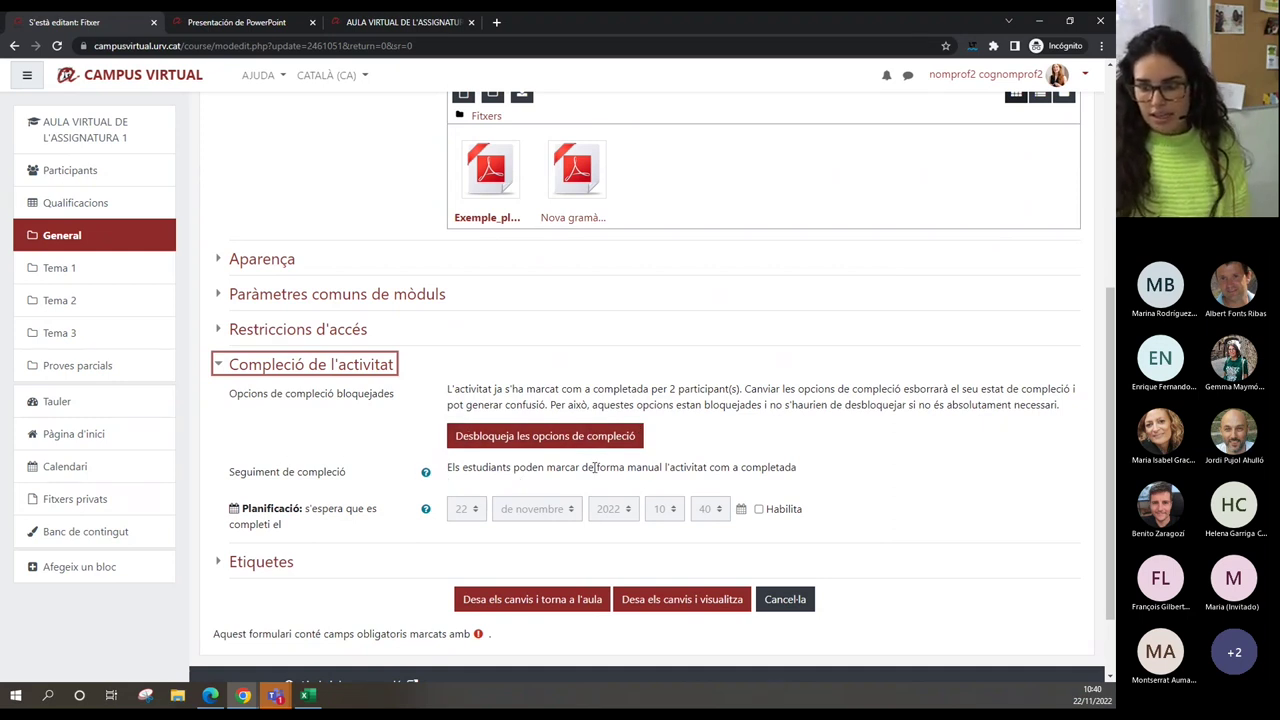
{"action": "left_click_drag", "start_coordinate": [517, 466], "coordinate": [798, 468]}
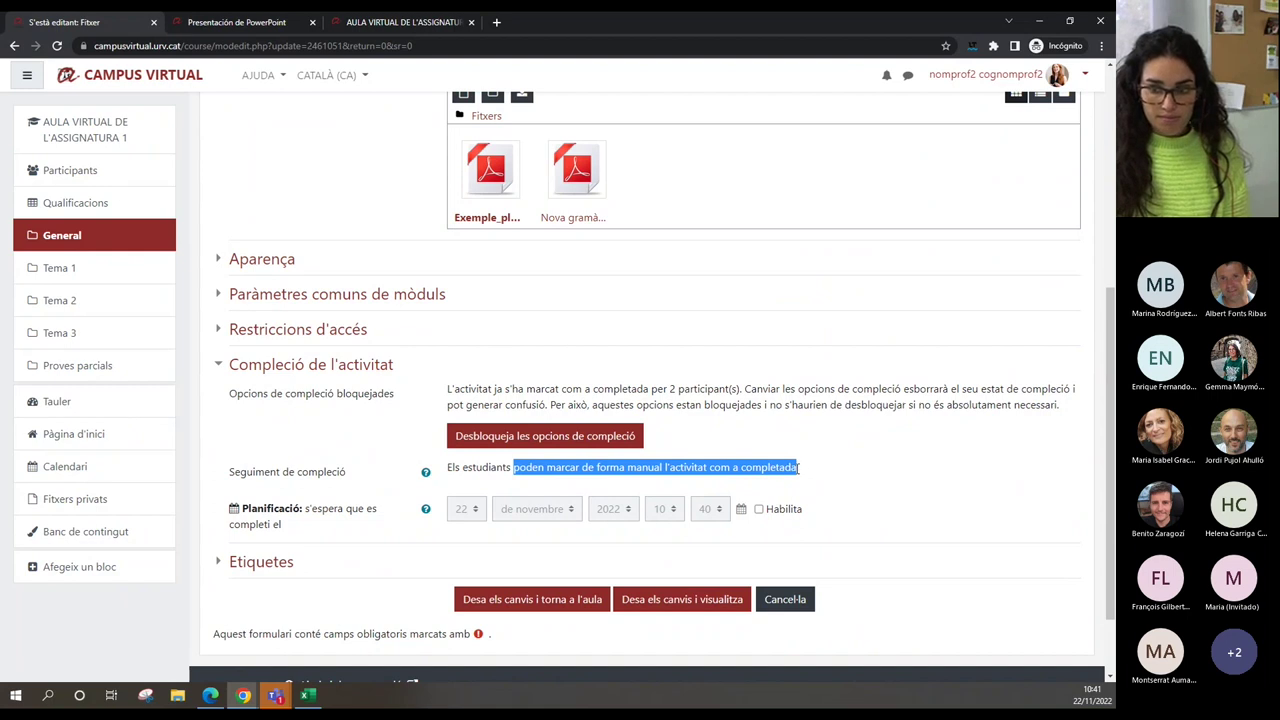
{"action": "left_click", "coordinate": [797, 602]}
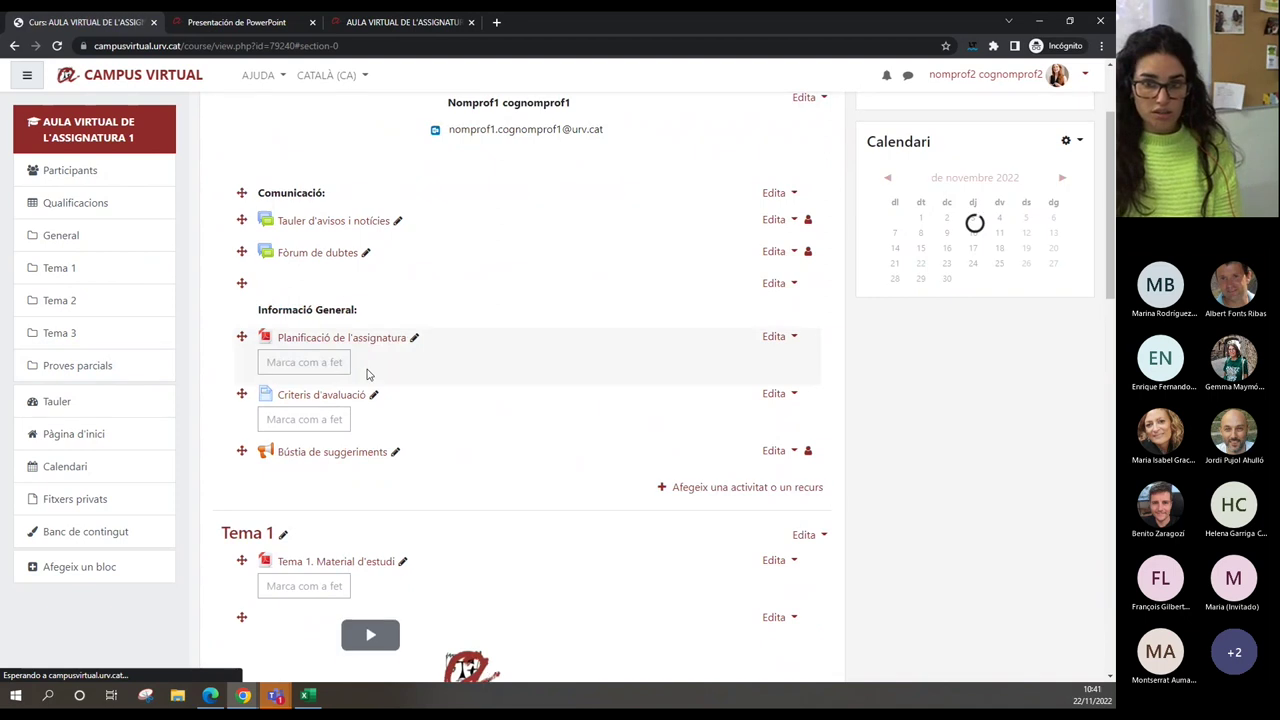
- Open the settings of Activitat 1: Informe Urkund in Tema 1 and examine its Compleció de l'activitat tracking mode, submission and grading conditions
{"action": "scroll", "coordinate": [487, 478], "scroll_direction": "down", "scroll_amount": 2}
{"action": "scroll", "coordinate": [488, 479], "scroll_direction": "down", "scroll_amount": 1}
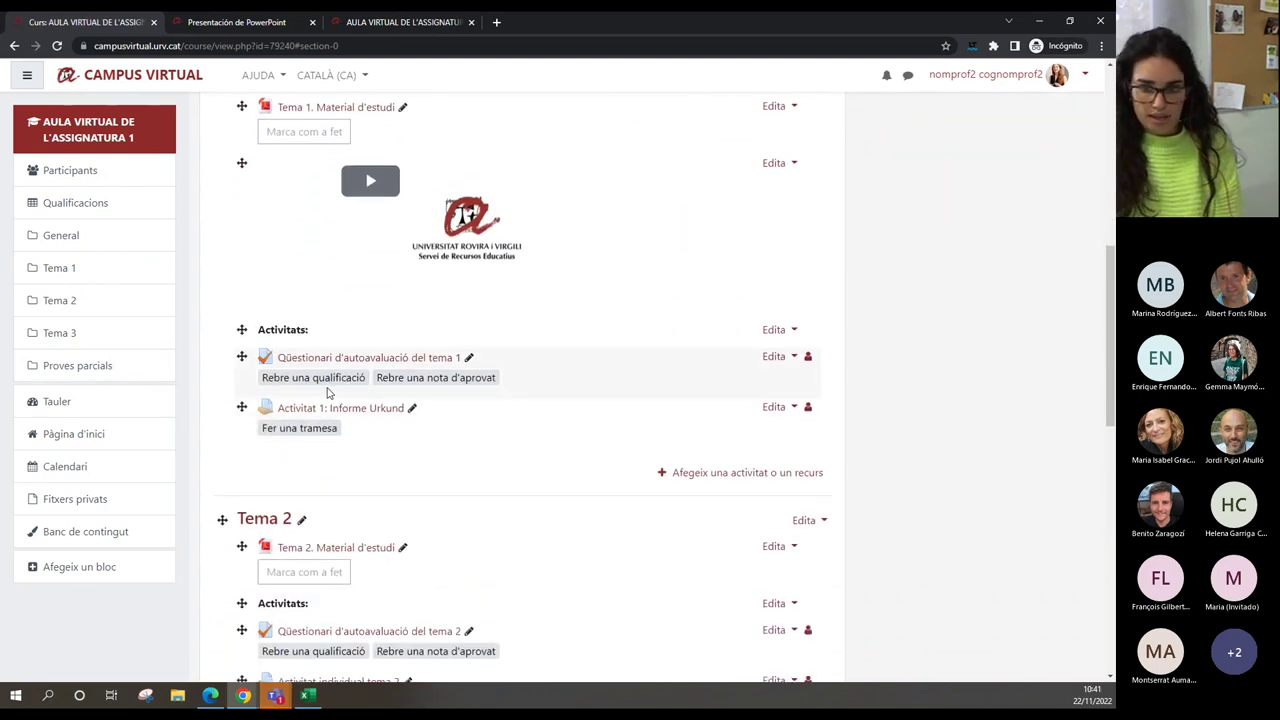
{"action": "left_click", "coordinate": [775, 409]}
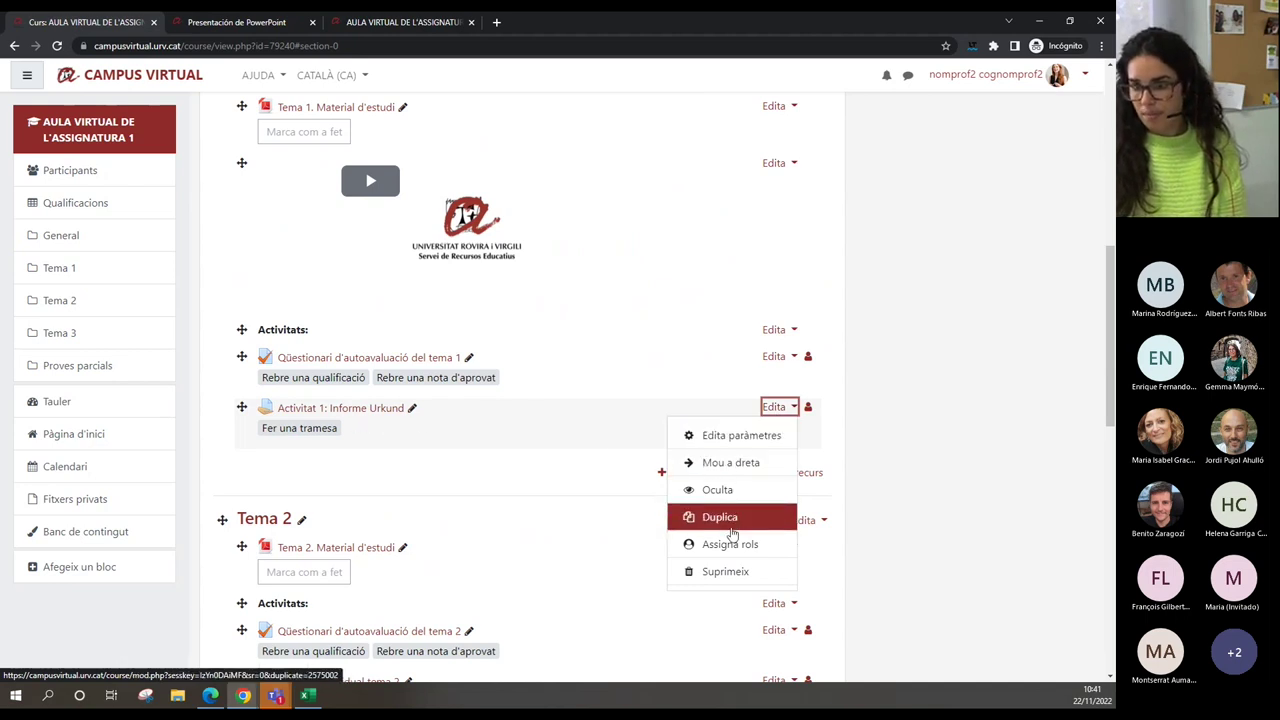
{"action": "left_click", "coordinate": [726, 440]}
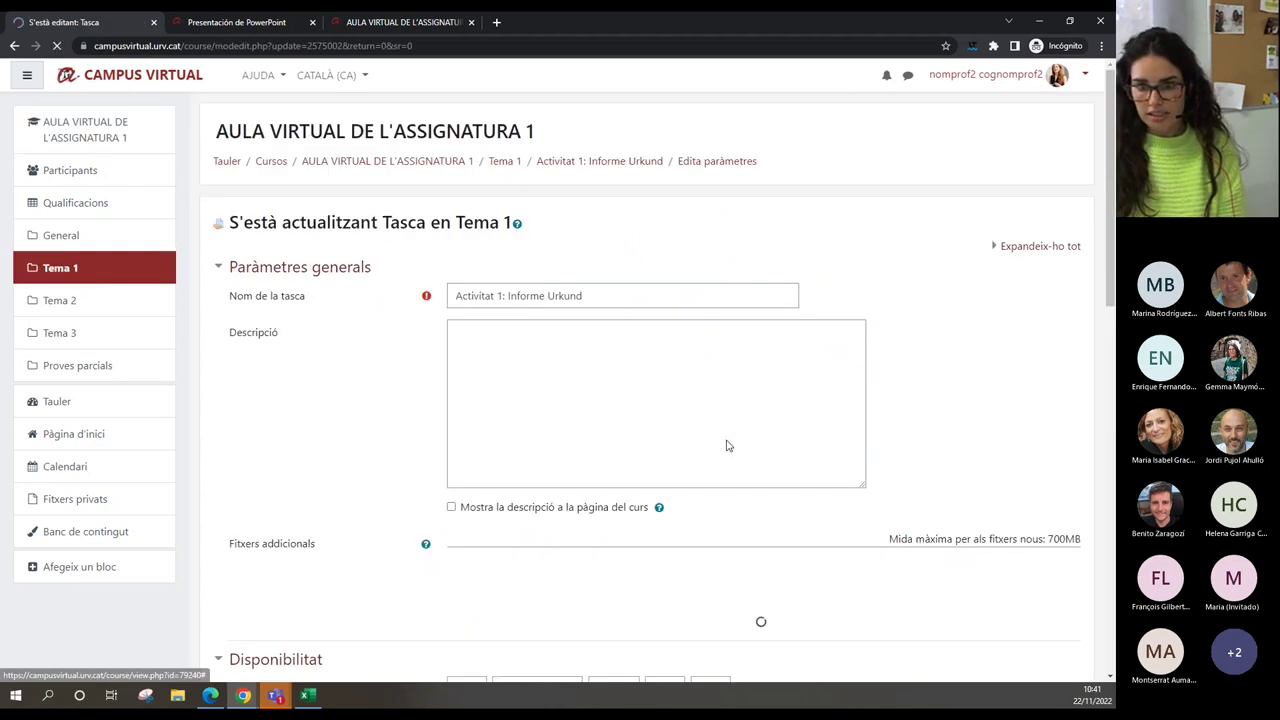
{"action": "scroll", "coordinate": [393, 359], "scroll_direction": "down", "scroll_amount": 10}
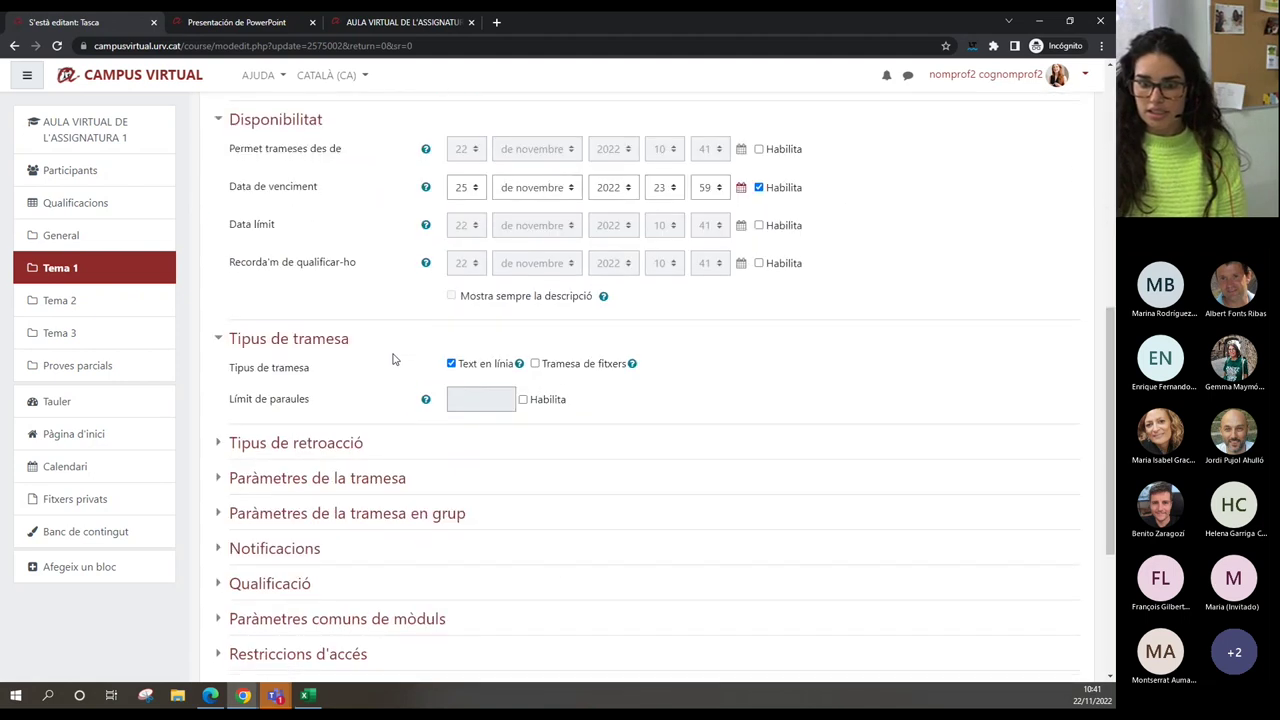
{"action": "left_click", "coordinate": [356, 430]}
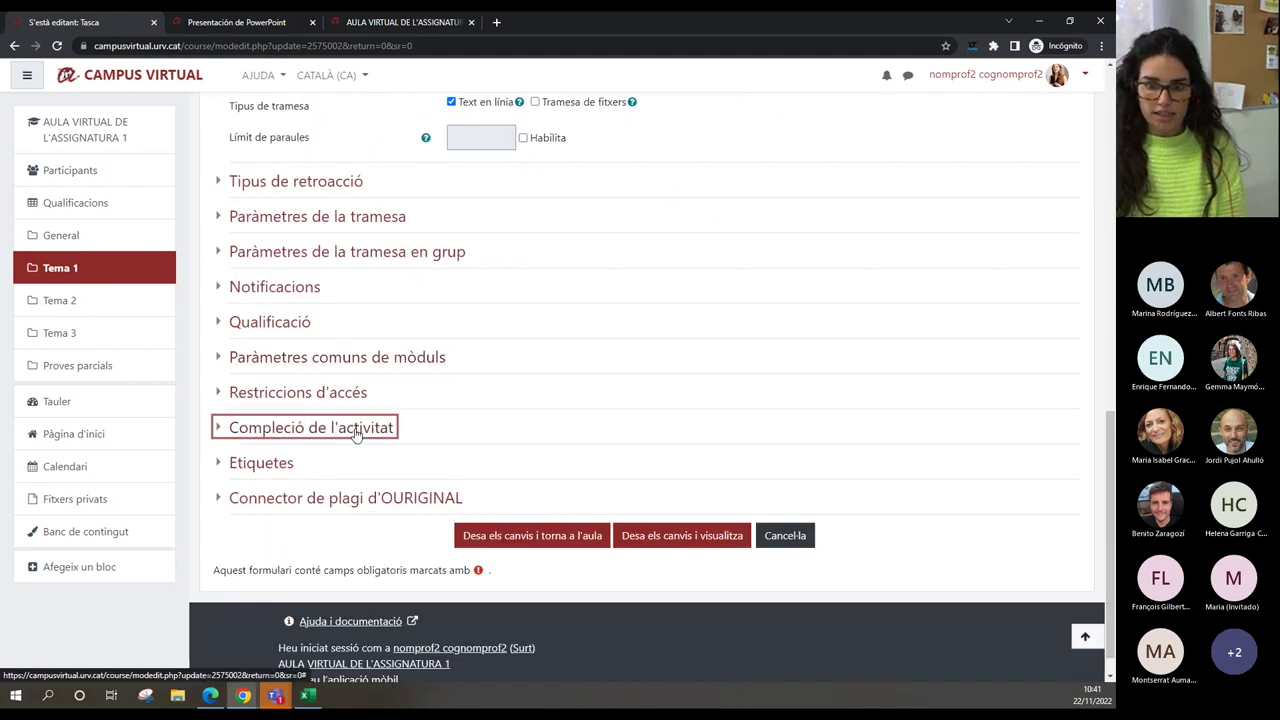
{"action": "scroll", "coordinate": [356, 432], "scroll_direction": "down", "scroll_amount": 2}
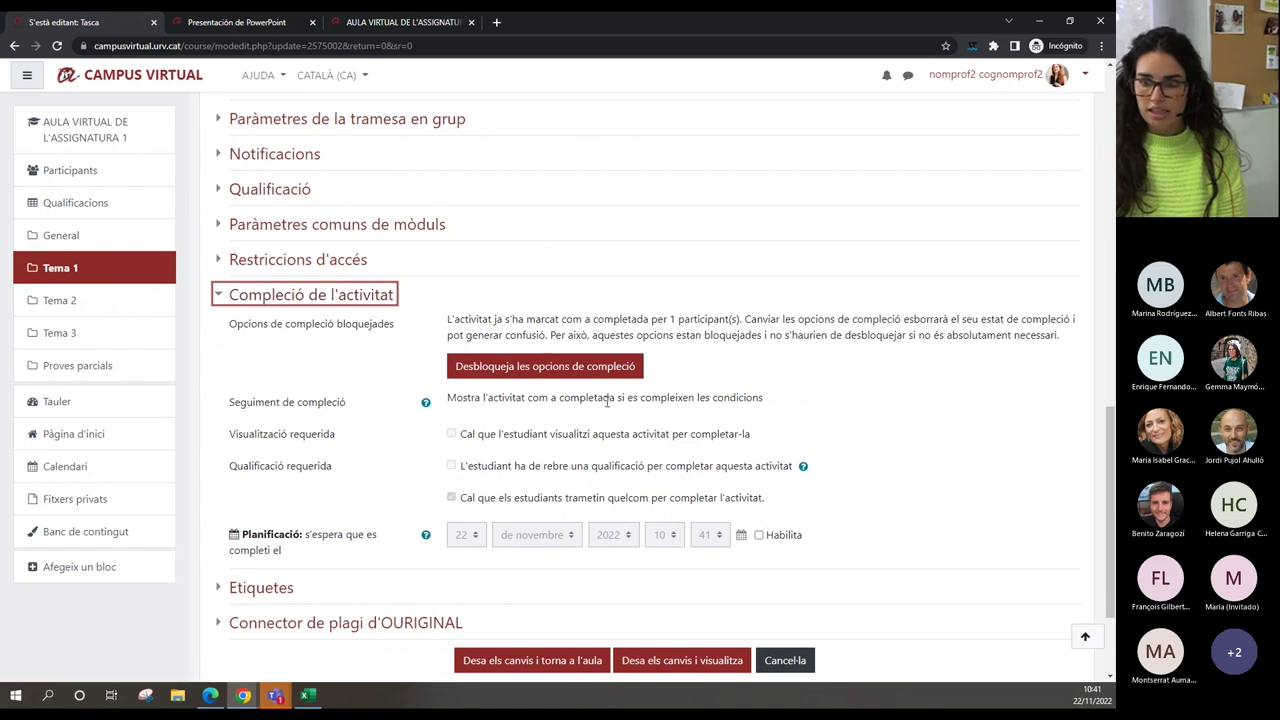
{"action": "left_click_drag", "start_coordinate": [530, 399], "coordinate": [767, 401]}
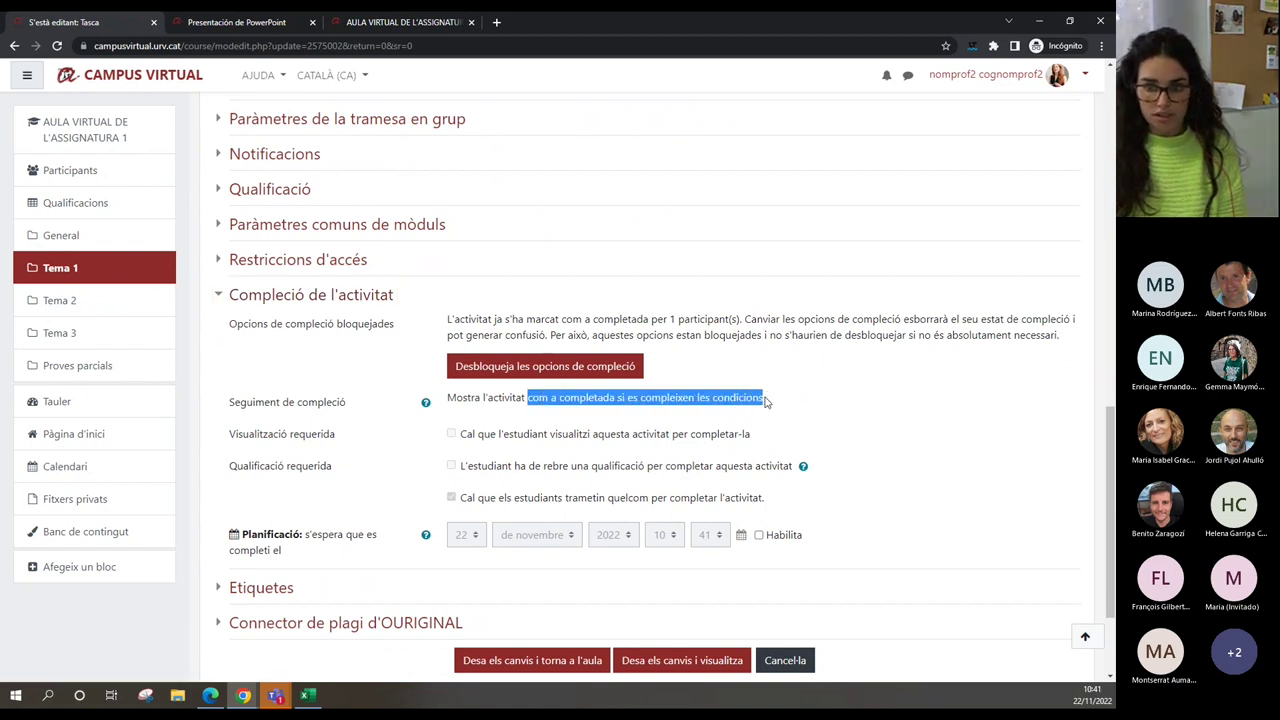
{"action": "left_click_drag", "start_coordinate": [467, 499], "coordinate": [706, 510]}
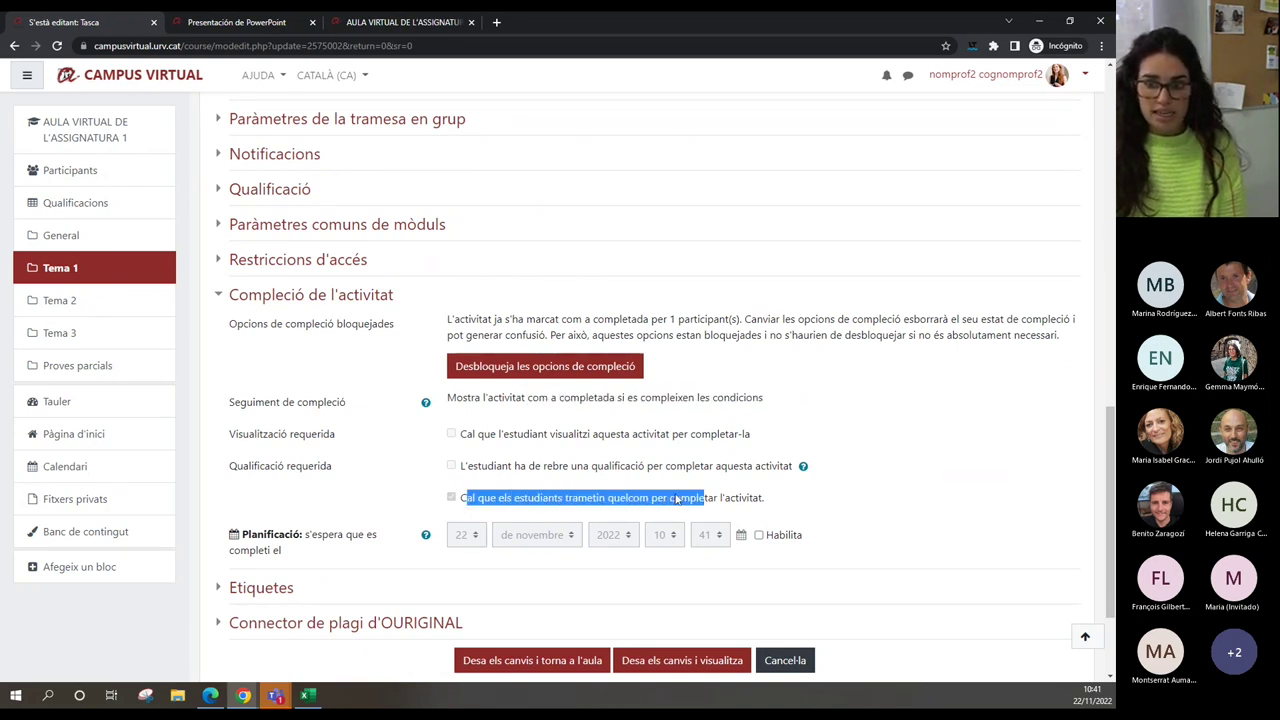
{"action": "left_click_drag", "start_coordinate": [503, 466], "coordinate": [648, 469]}
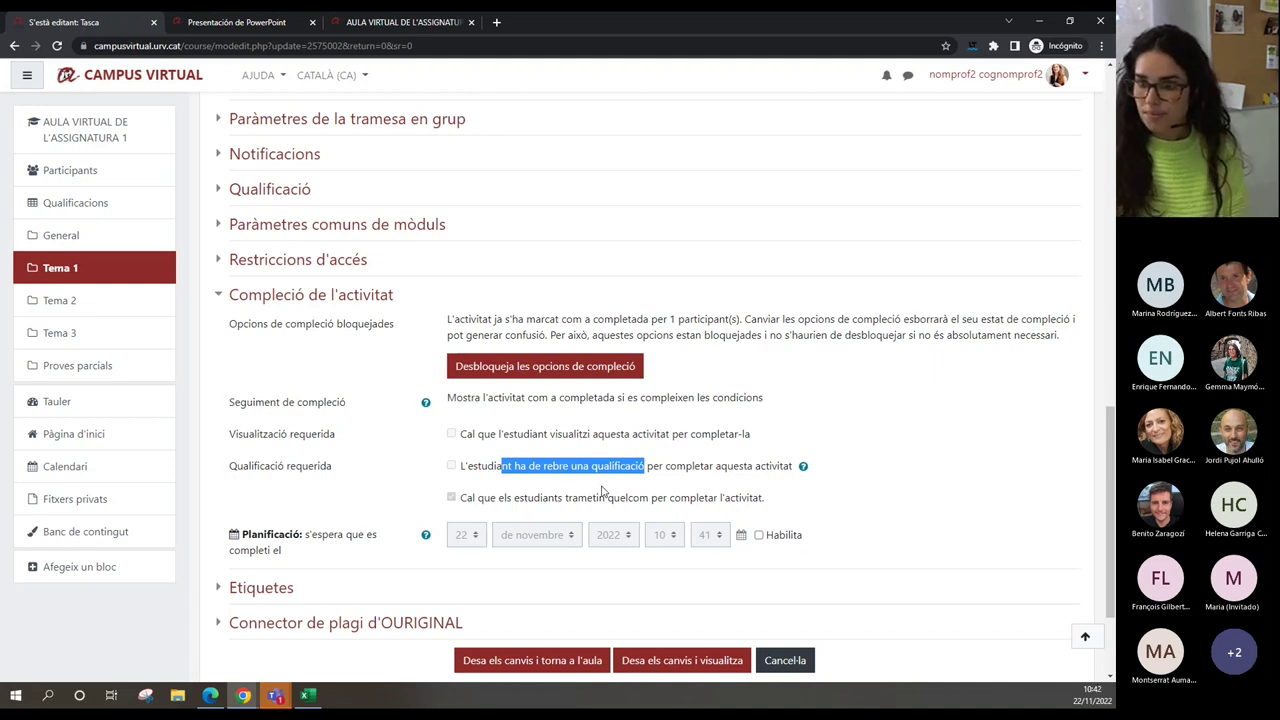
- Review the Disponibilitat date settings of Activitat 1: Informe Urkund
{"action": "scroll", "coordinate": [603, 490], "scroll_direction": "up", "scroll_amount": 5}
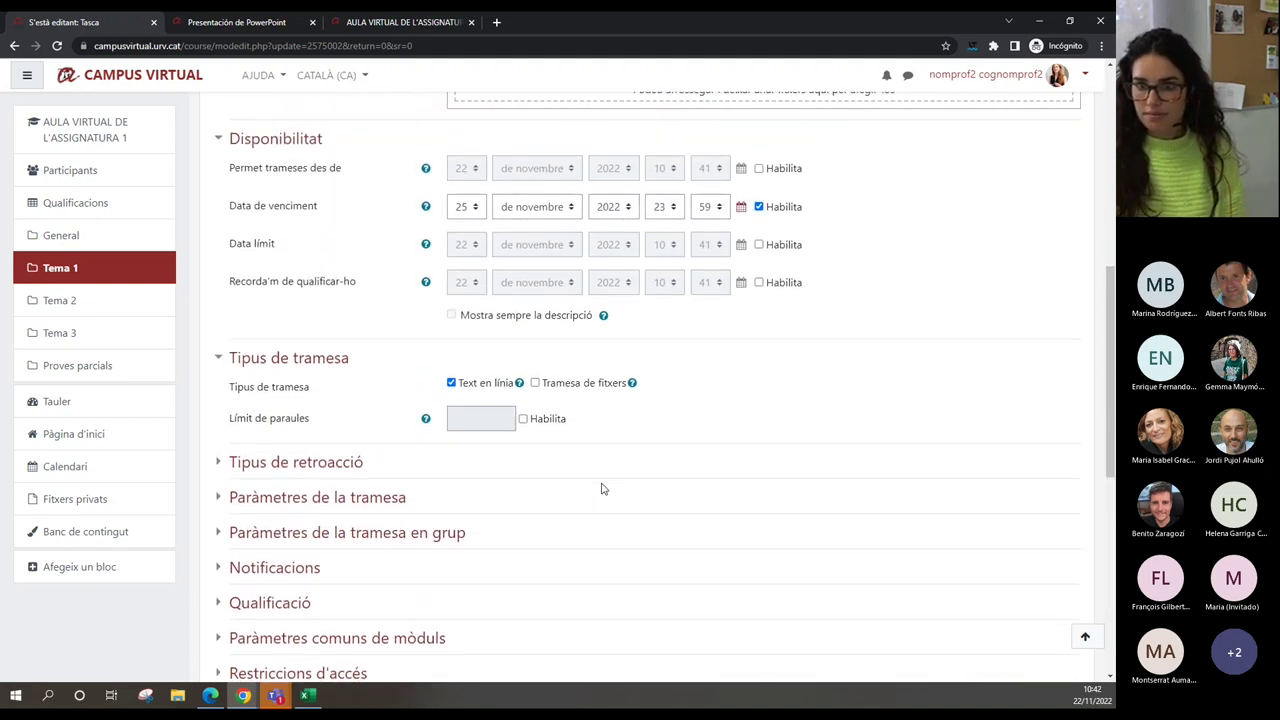
{"action": "scroll", "coordinate": [603, 490], "scroll_direction": "up", "scroll_amount": 2}
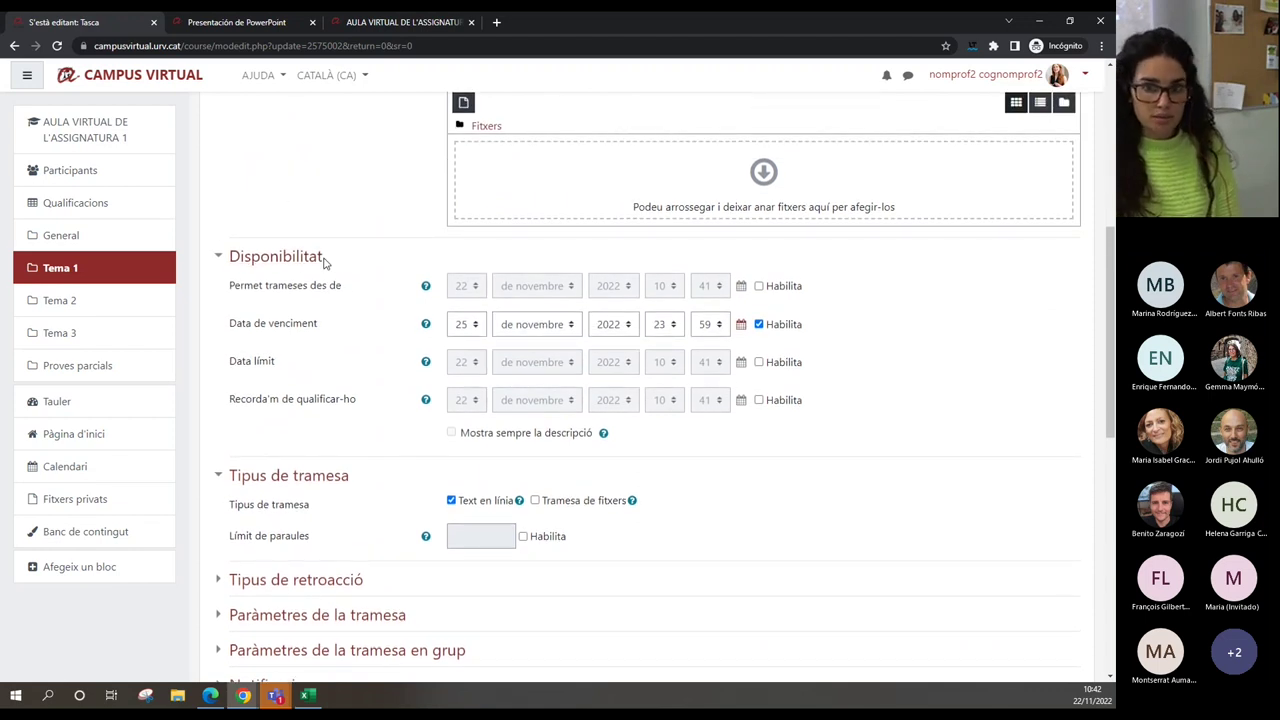
{"action": "left_click_drag", "start_coordinate": [323, 260], "coordinate": [230, 258]}
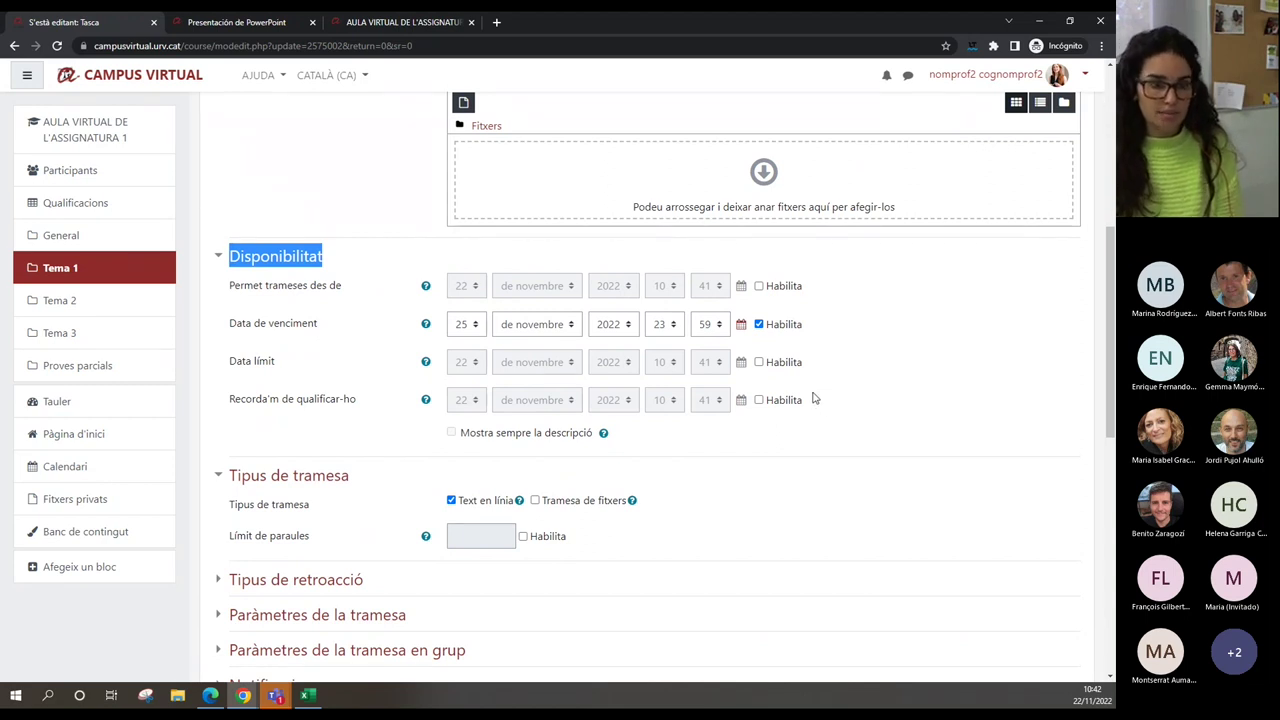
{"action": "scroll", "coordinate": [805, 408], "scroll_direction": "up", "scroll_amount": 1}
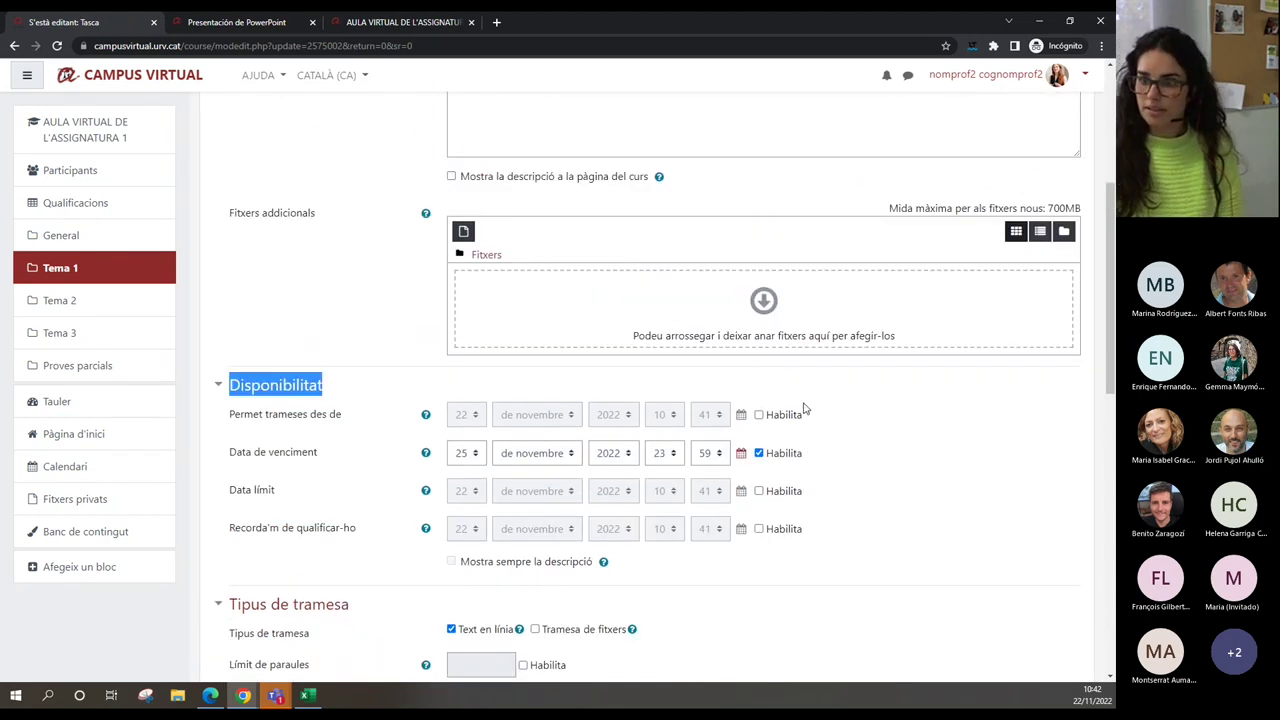
- Leave the task's settings through its activity page, return to the main page of AULA VIRTUAL DE L'ASSIGNATURA 1 and look over Tema 1
{"action": "scroll", "coordinate": [805, 408], "scroll_direction": "up", "scroll_amount": 3}
{"action": "left_click", "coordinate": [559, 167]}
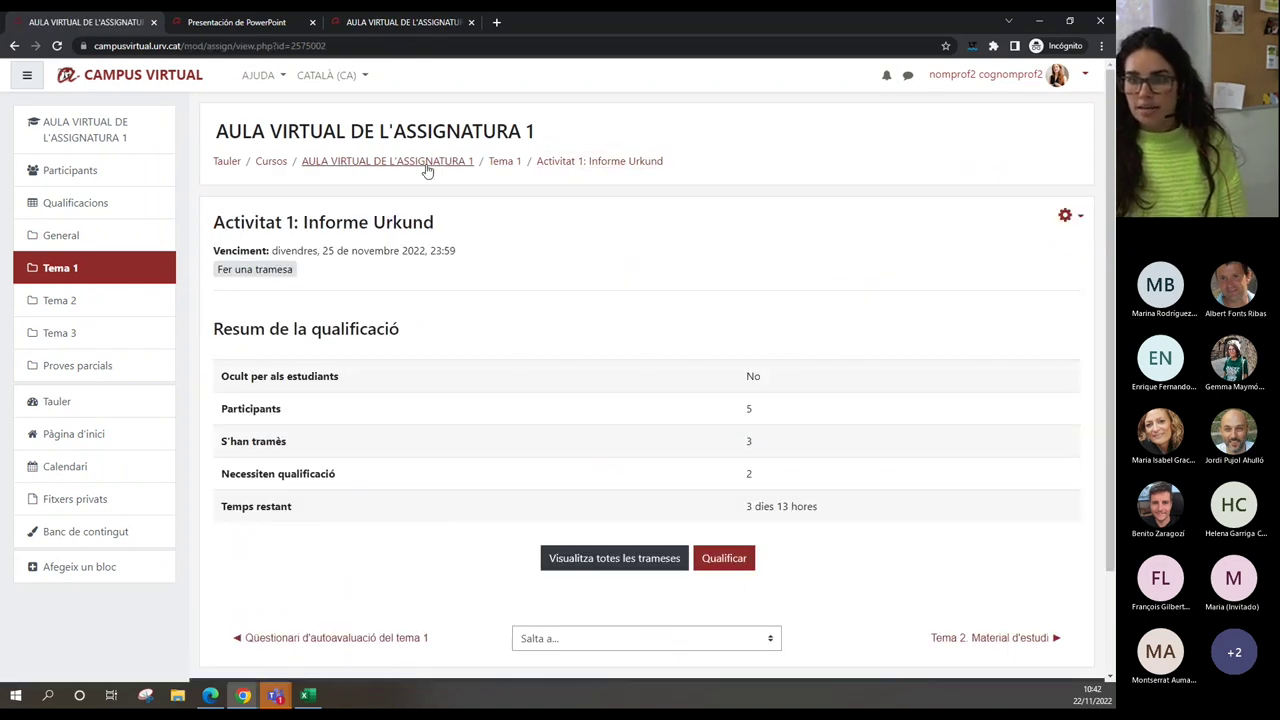
{"action": "left_click", "coordinate": [427, 168]}
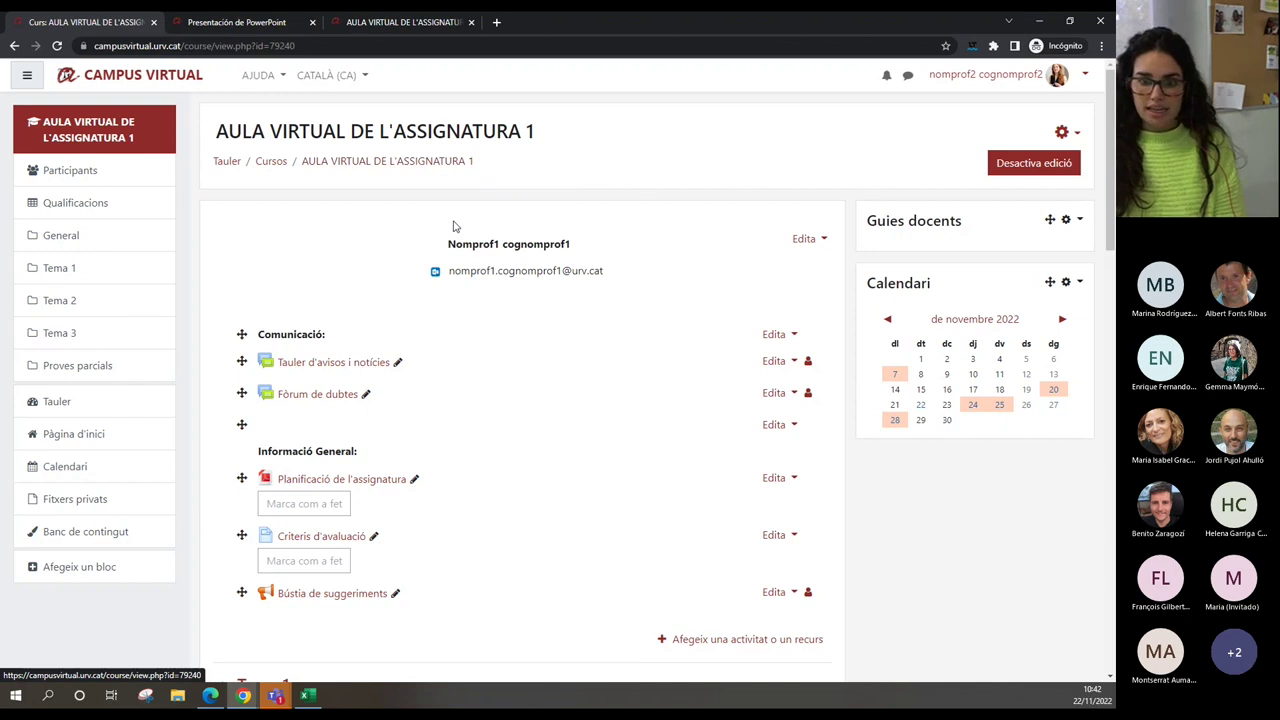
{"action": "scroll", "coordinate": [497, 383], "scroll_direction": "down", "scroll_amount": 5}
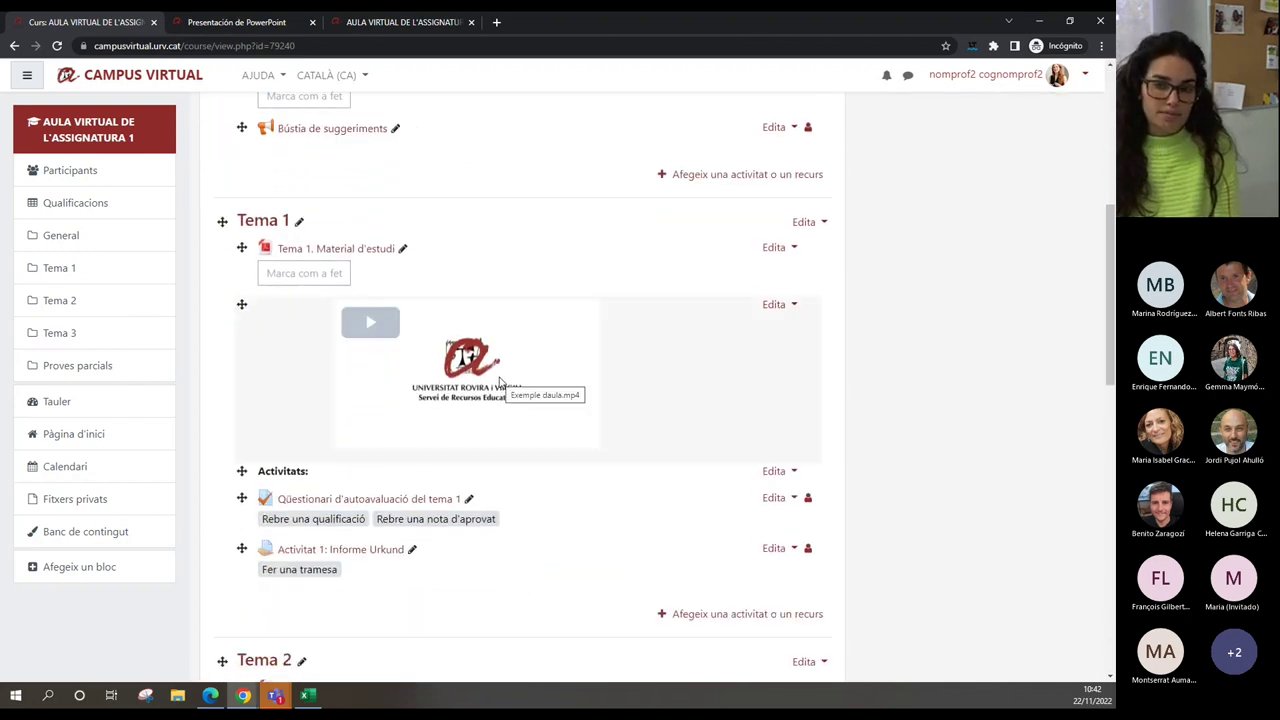
{"action": "scroll", "coordinate": [566, 518], "scroll_direction": "up", "scroll_amount": 5}
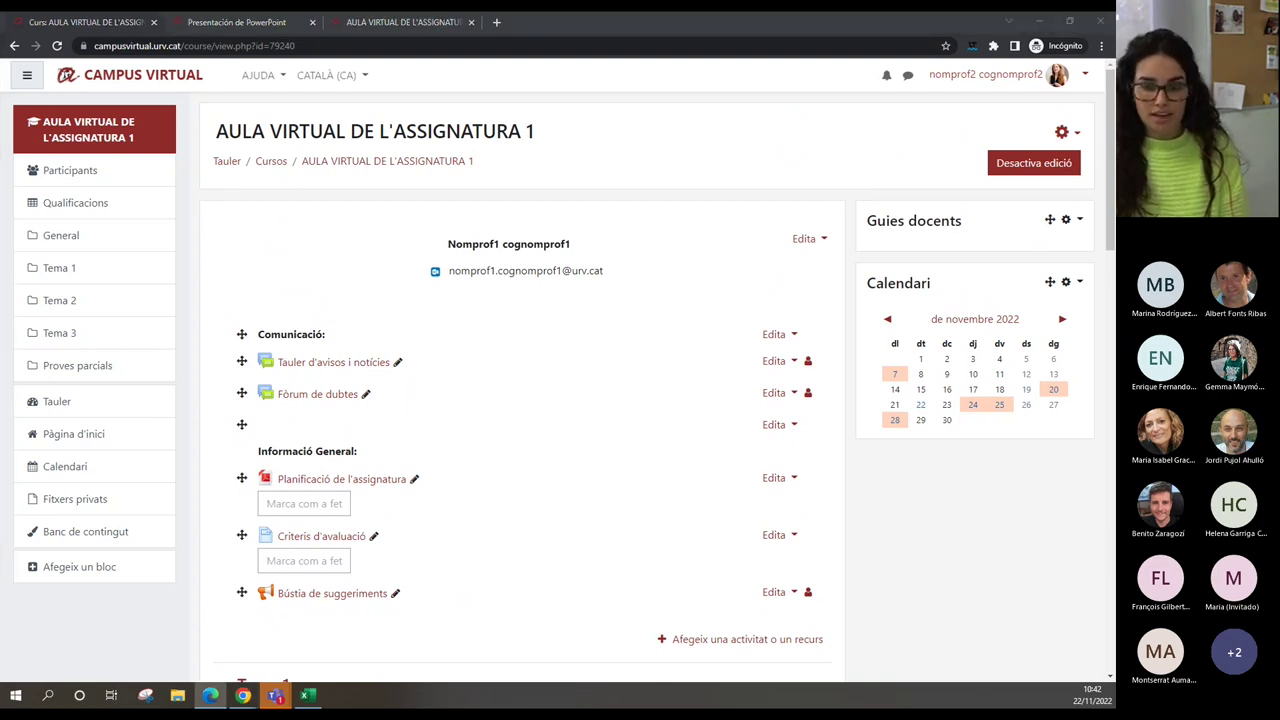
- Switch to the Edge window with the student's dashboard, enlarge it, and check the completion progress of AULA VIRTUAL DE L'ASSIGNATURA 1
{"action": "left_click_drag", "start_coordinate": [0, 15], "coordinate": [808, 29]}
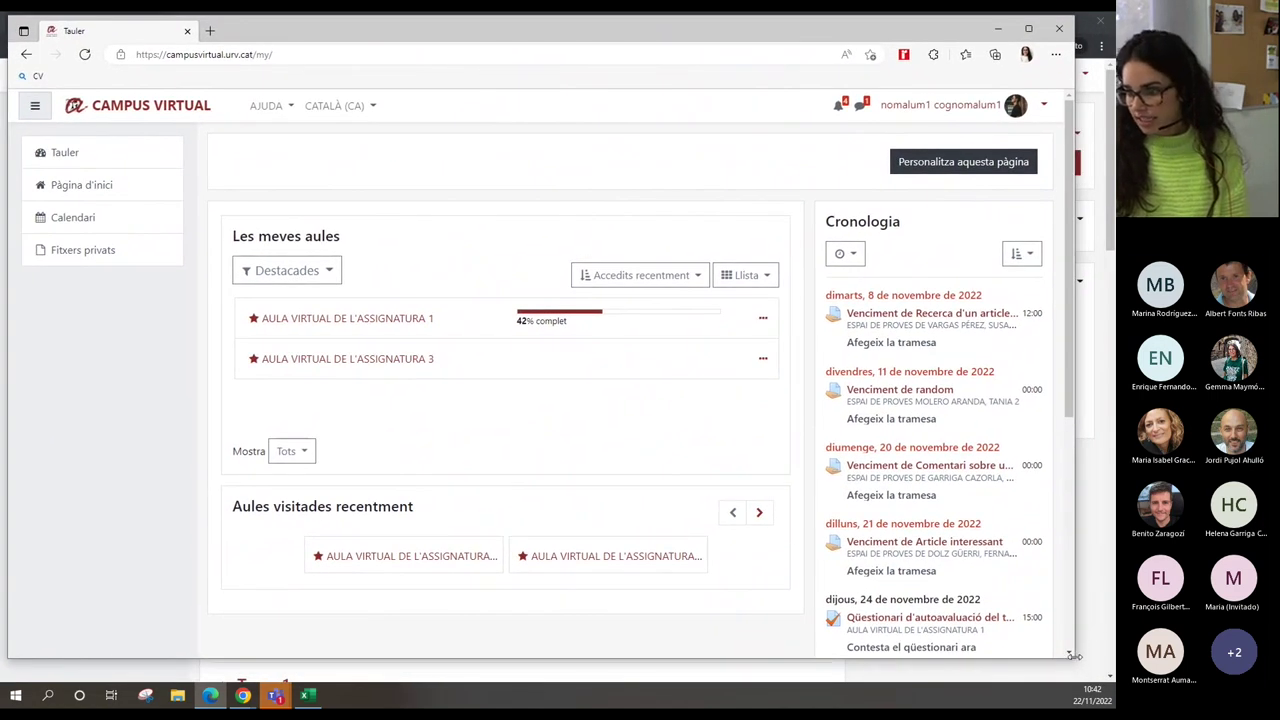
{"action": "left_click_drag", "start_coordinate": [1071, 656], "coordinate": [1108, 679]}
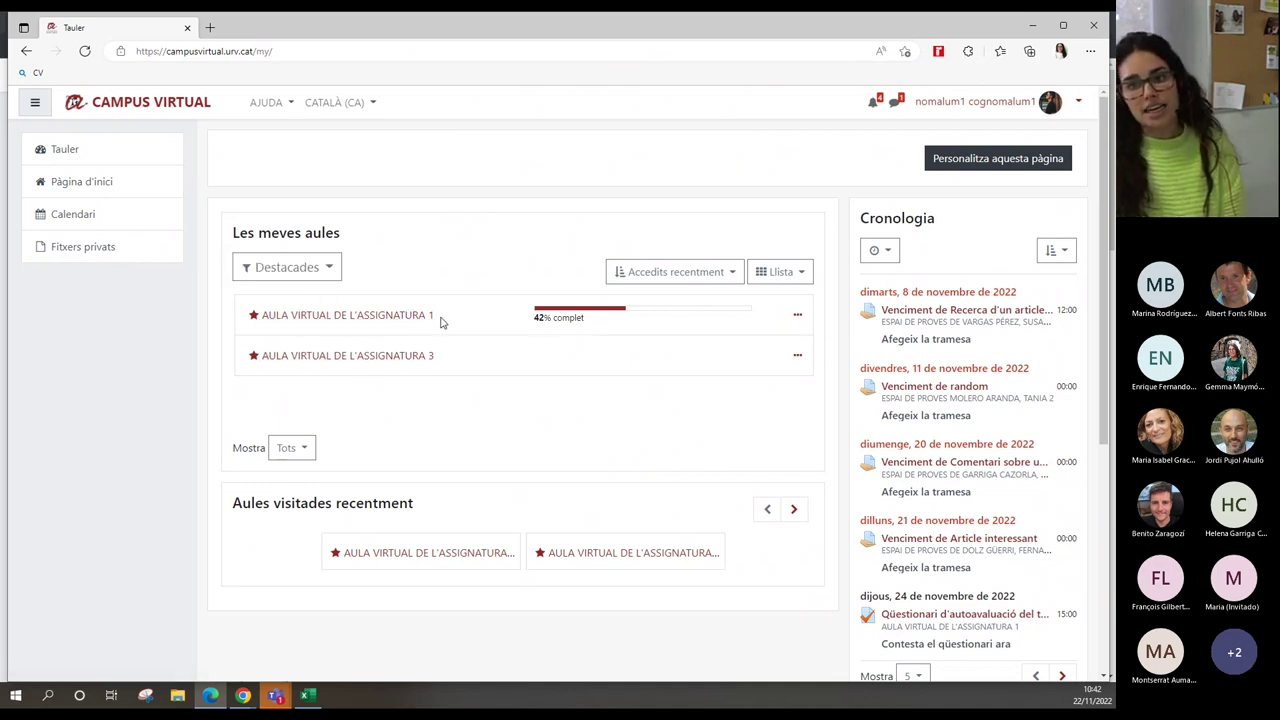
{"action": "left_click_drag", "start_coordinate": [537, 318], "coordinate": [597, 325]}
{"action": "left_click", "coordinate": [597, 325]}
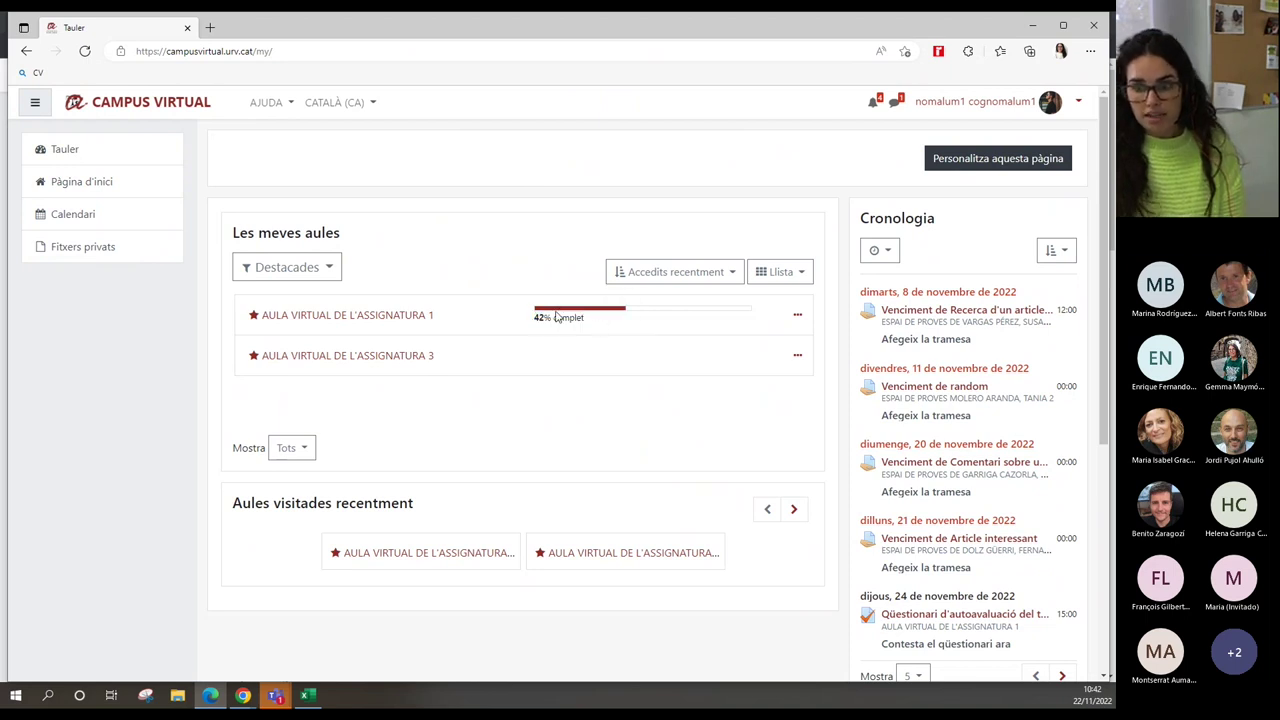
{"action": "left_click_drag", "start_coordinate": [524, 326], "coordinate": [602, 327]}
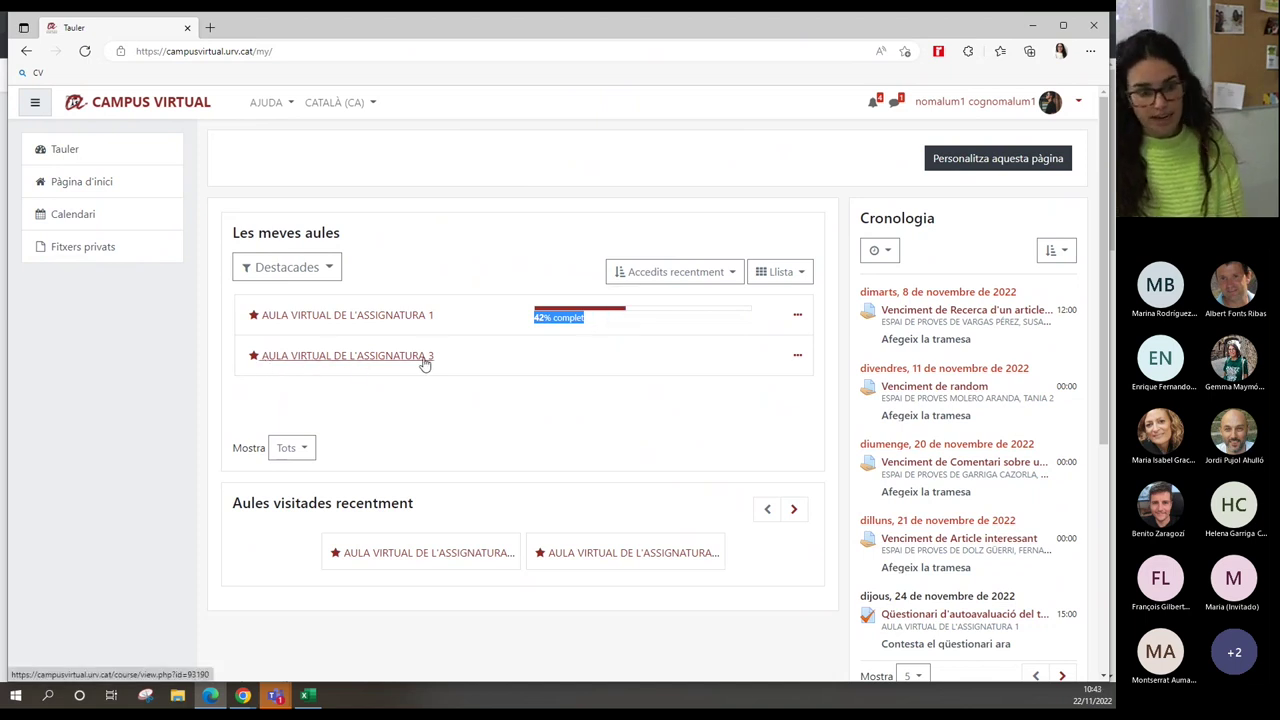
{"action": "left_click", "coordinate": [540, 361]}
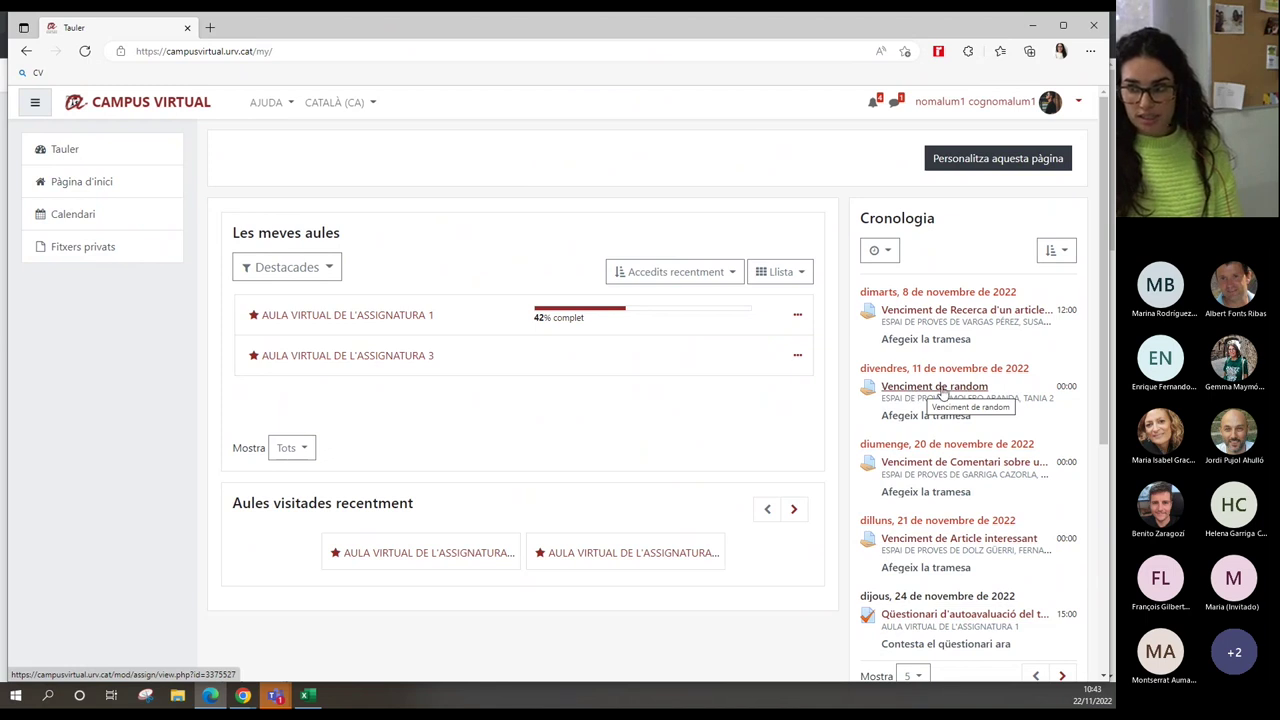
- Filter the student's Cronologia block by Propers 7 dies, change it to Propers 3 mesos, and check its sorting options
{"action": "left_click", "coordinate": [880, 250]}
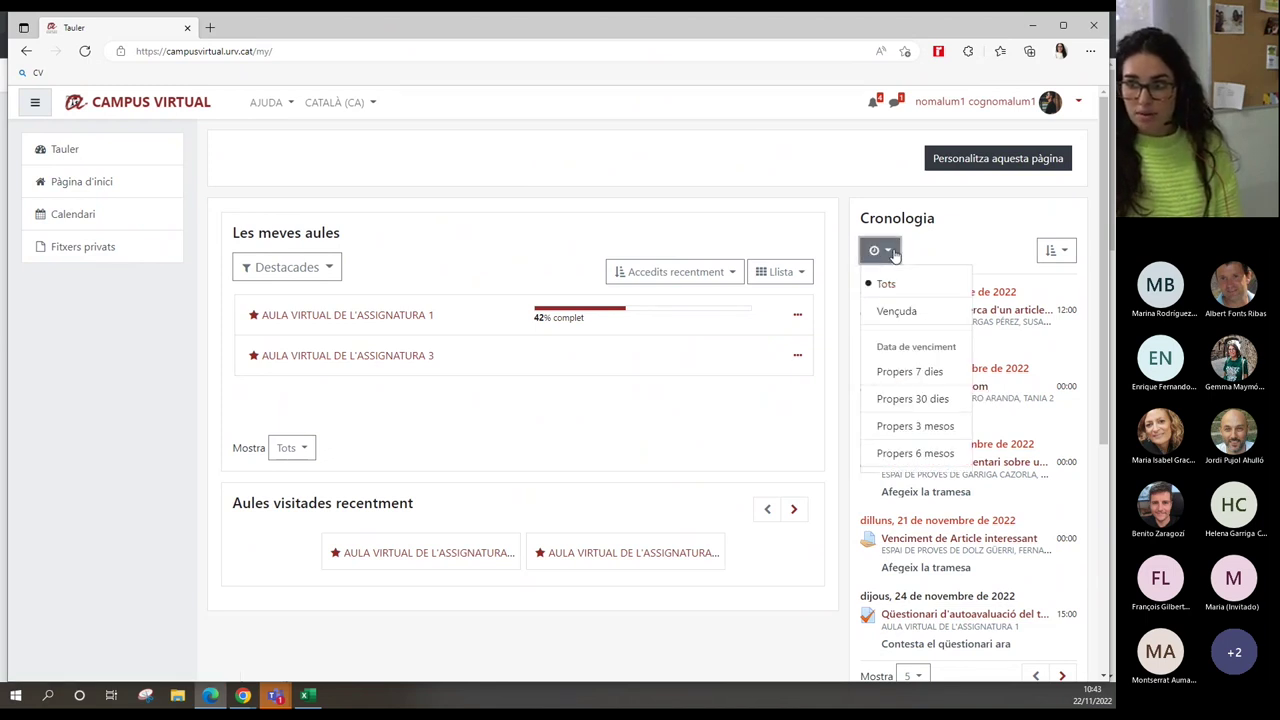
{"action": "left_click", "coordinate": [900, 371]}
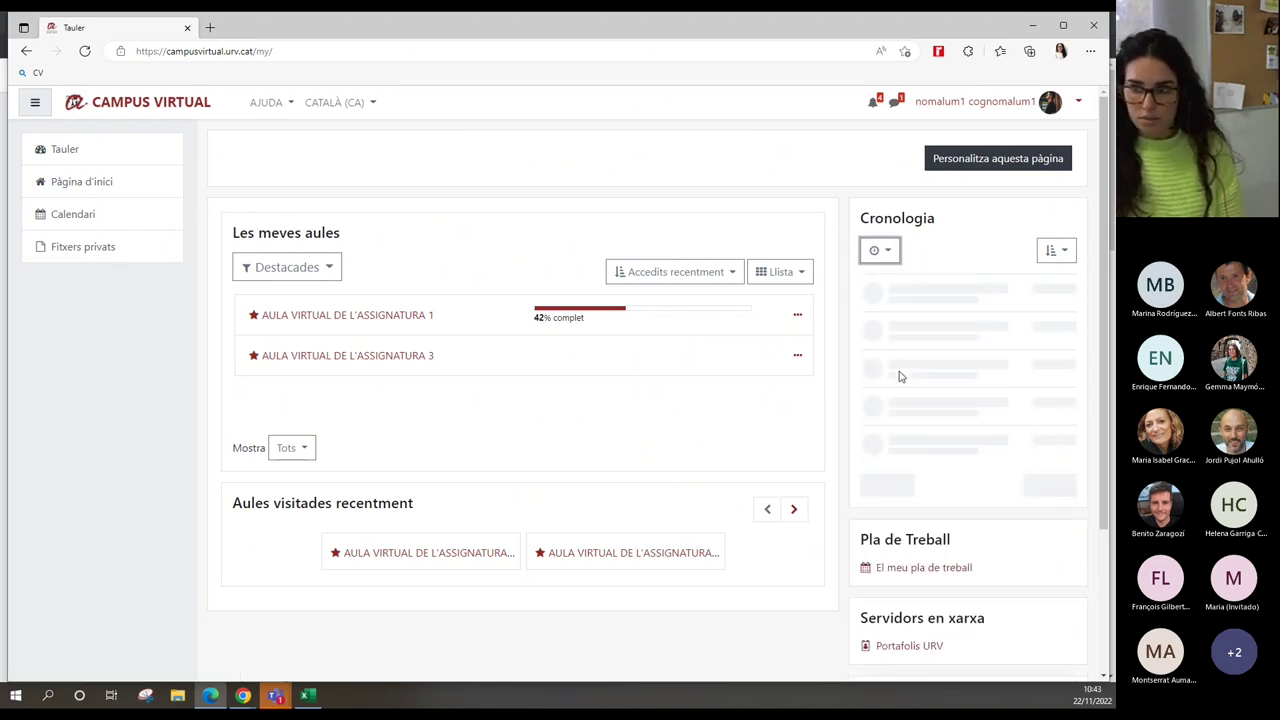
{"action": "left_click", "coordinate": [883, 252]}
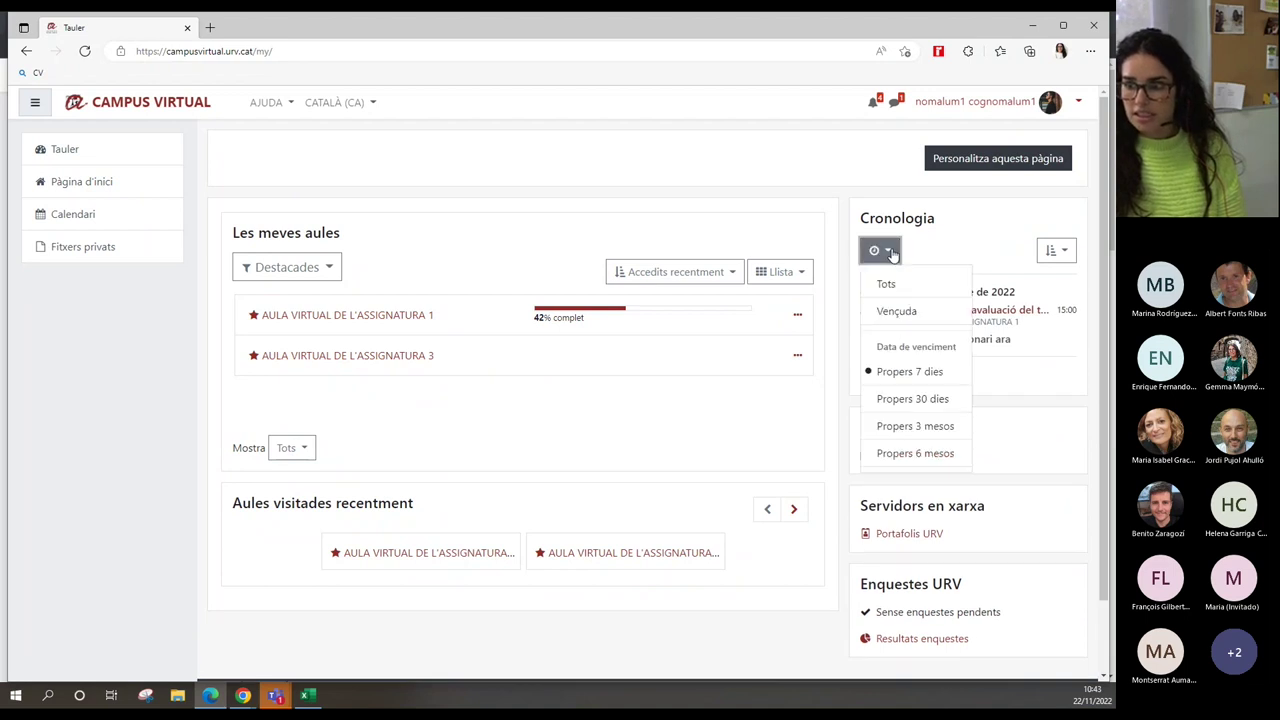
{"action": "left_click", "coordinate": [910, 426]}
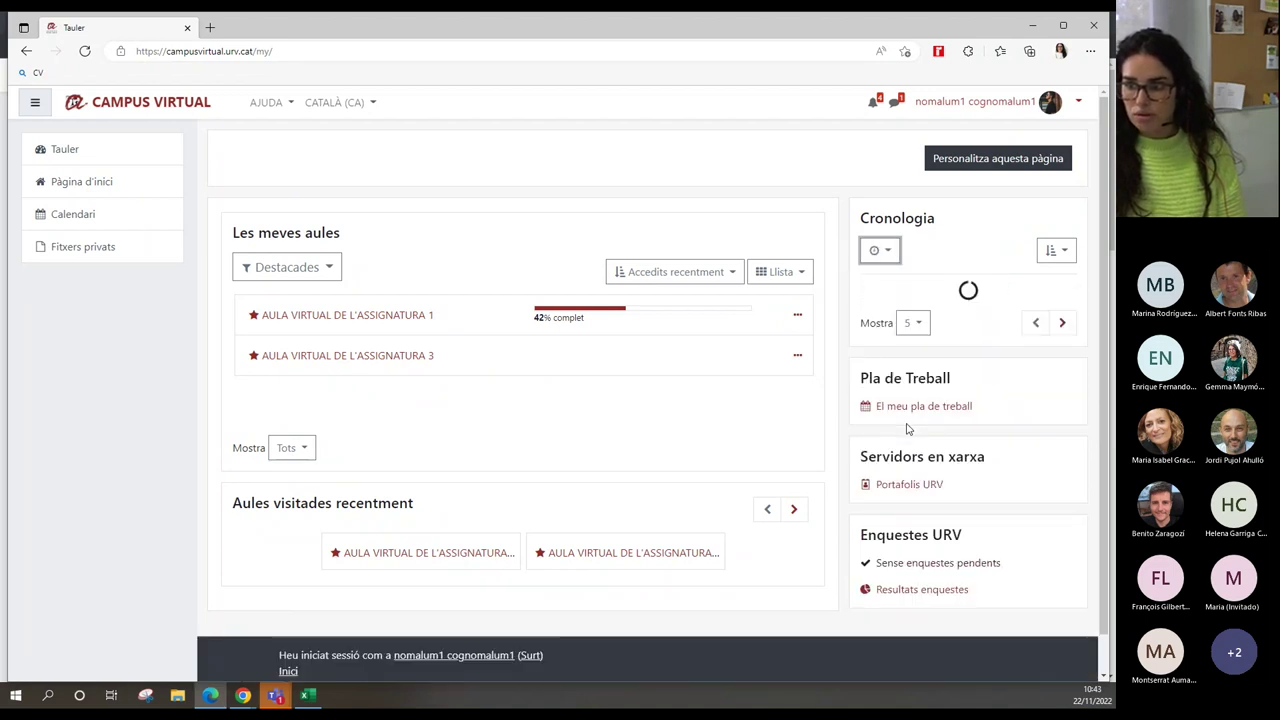
{"action": "left_click", "coordinate": [1054, 251]}
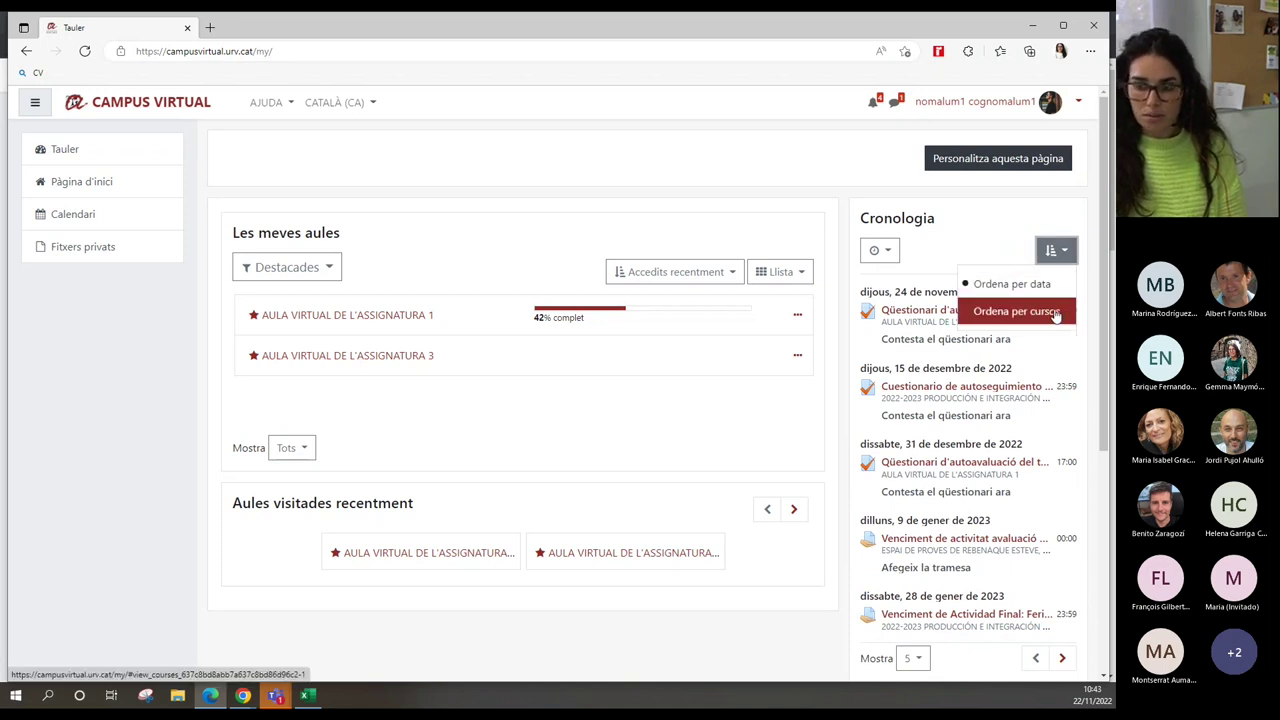
{"action": "left_click", "coordinate": [1057, 251]}
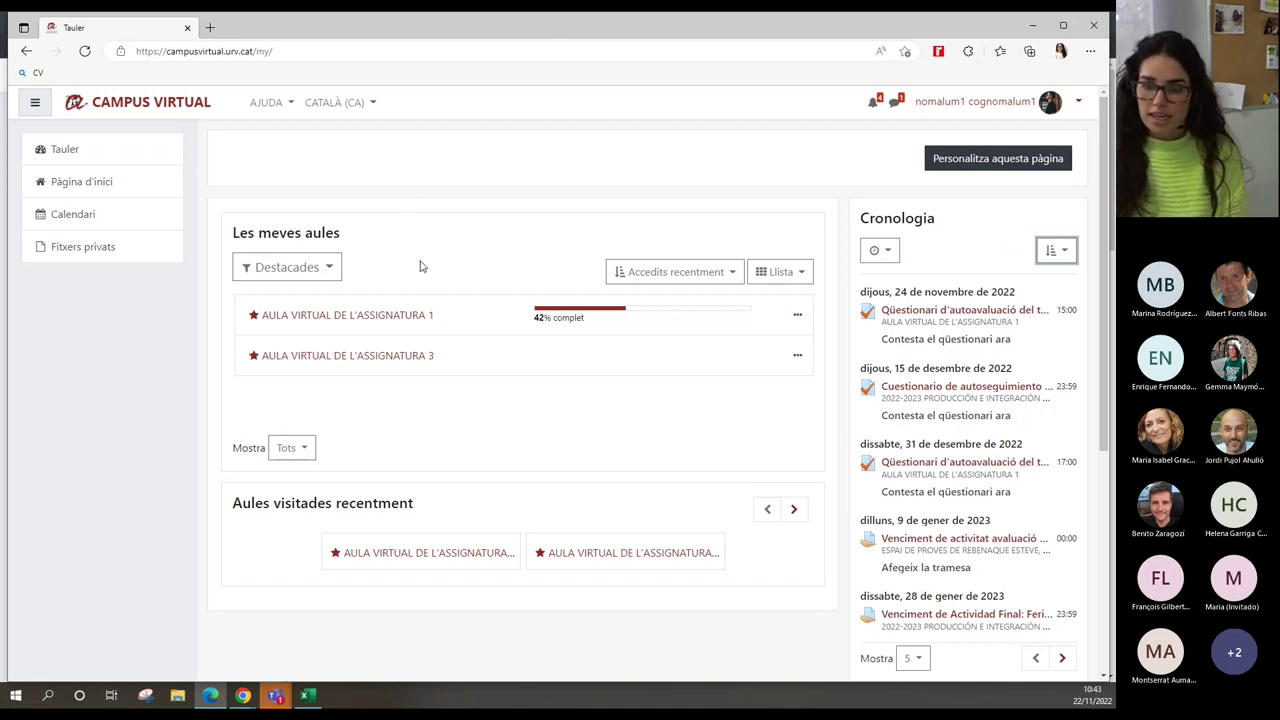
- Open AULA VIRTUAL DE L'ASSIGNATURA 1 as the student and mark Planificació de l'assignatura as done, also trying out undoing the mark
{"action": "left_click", "coordinate": [392, 316]}
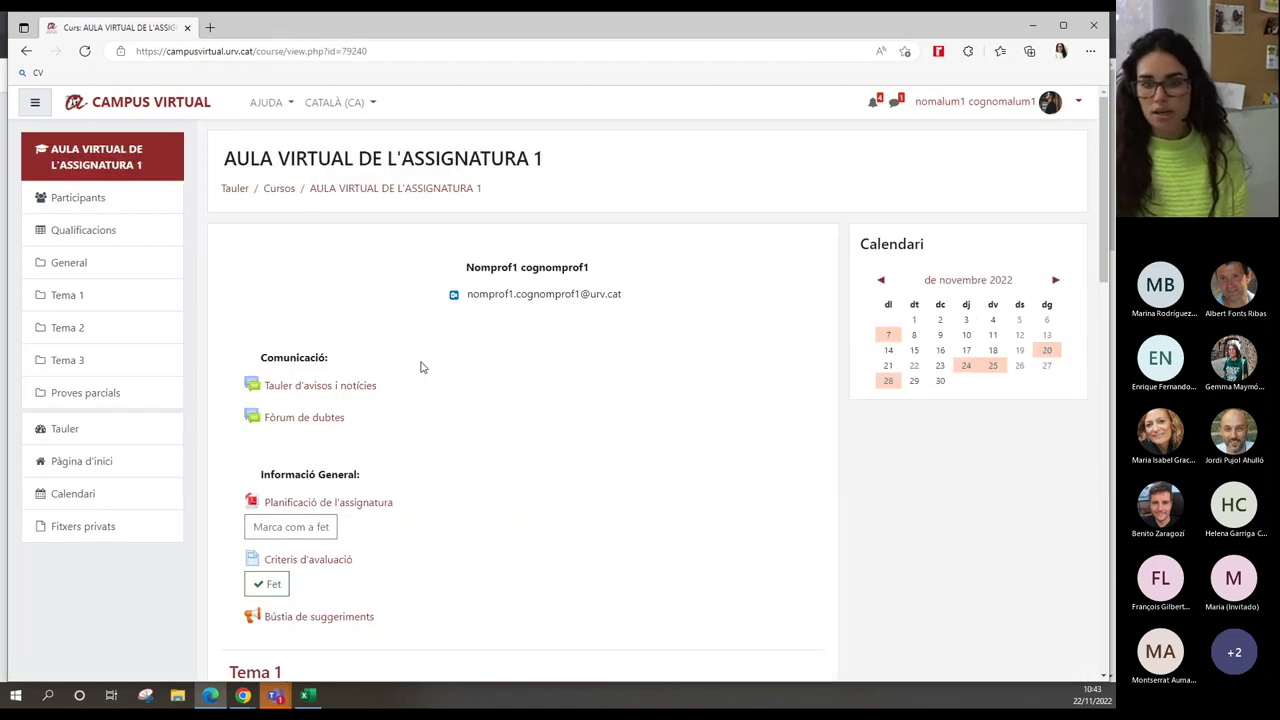
{"action": "scroll", "coordinate": [440, 380], "scroll_direction": "down", "scroll_amount": 2}
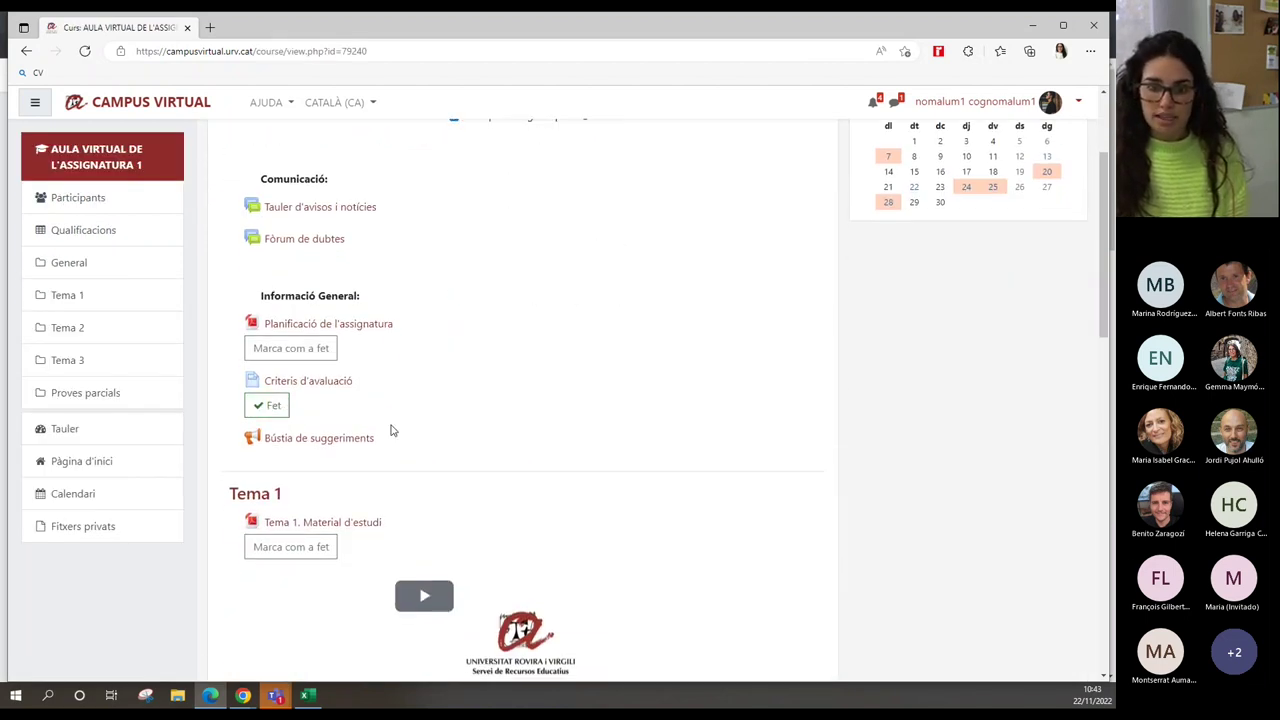
{"action": "left_click", "coordinate": [297, 352]}
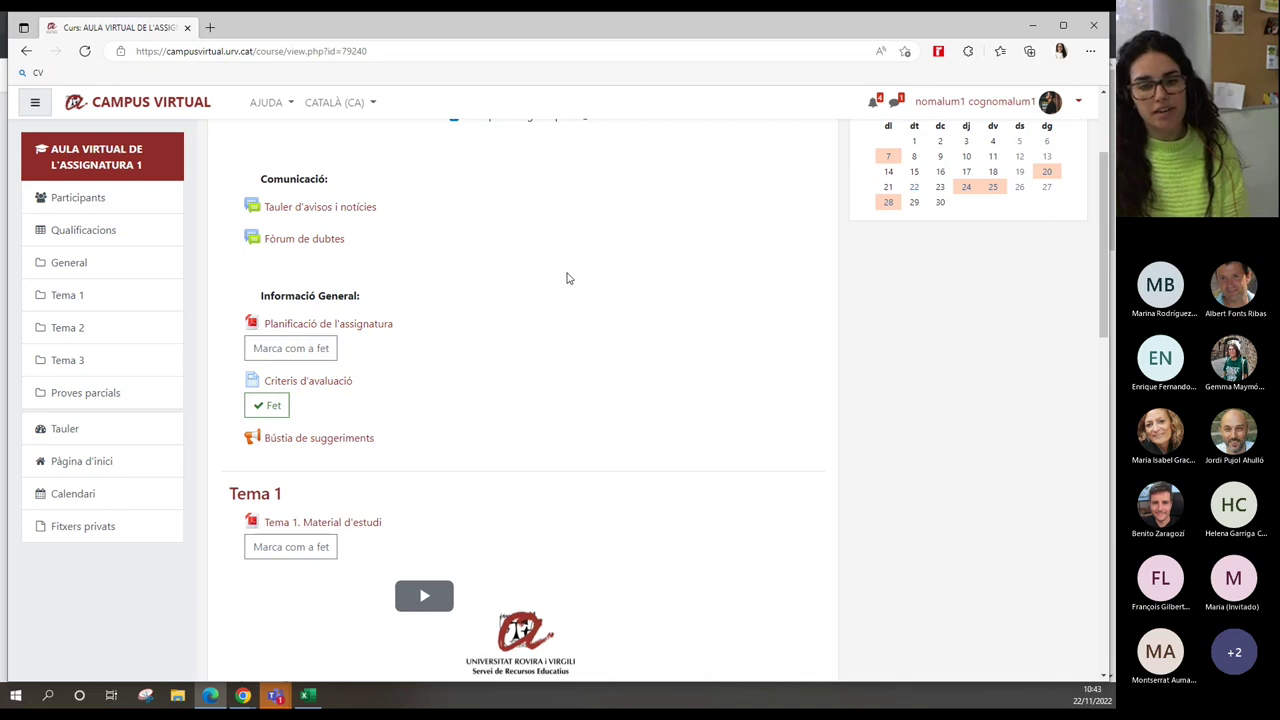
{"action": "left_click", "coordinate": [287, 352]}
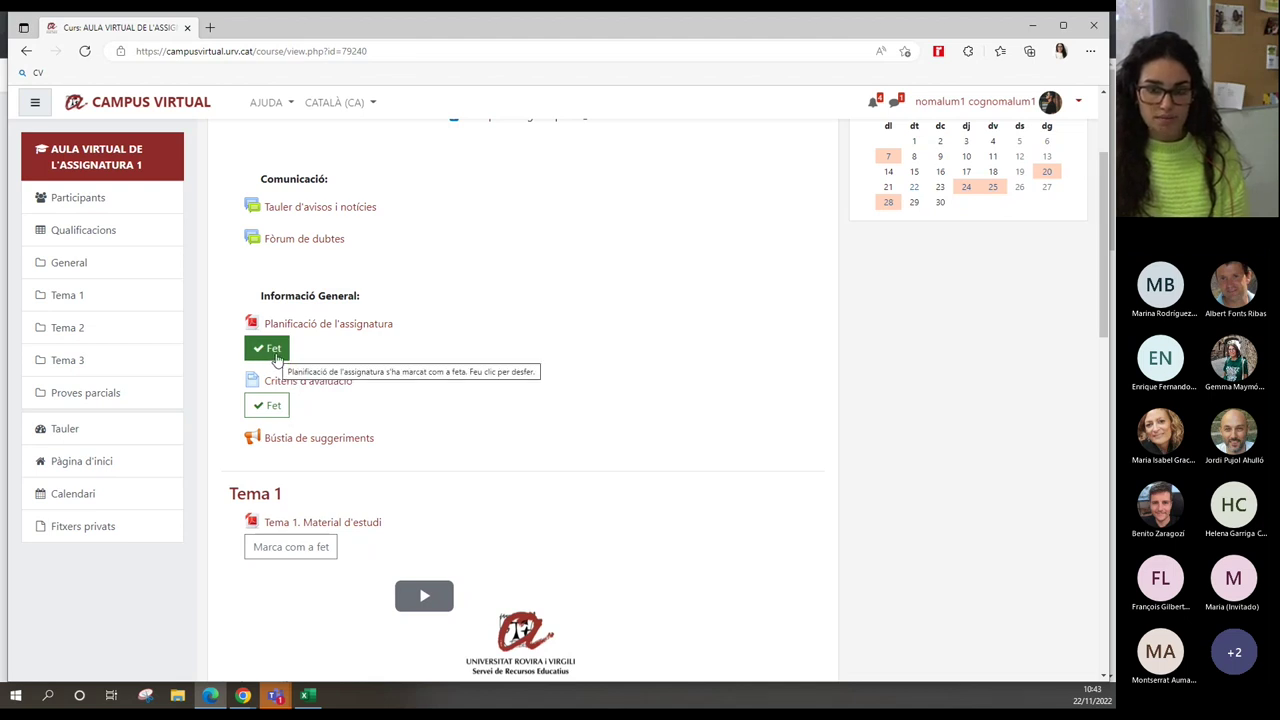
{"action": "left_click", "coordinate": [275, 354]}
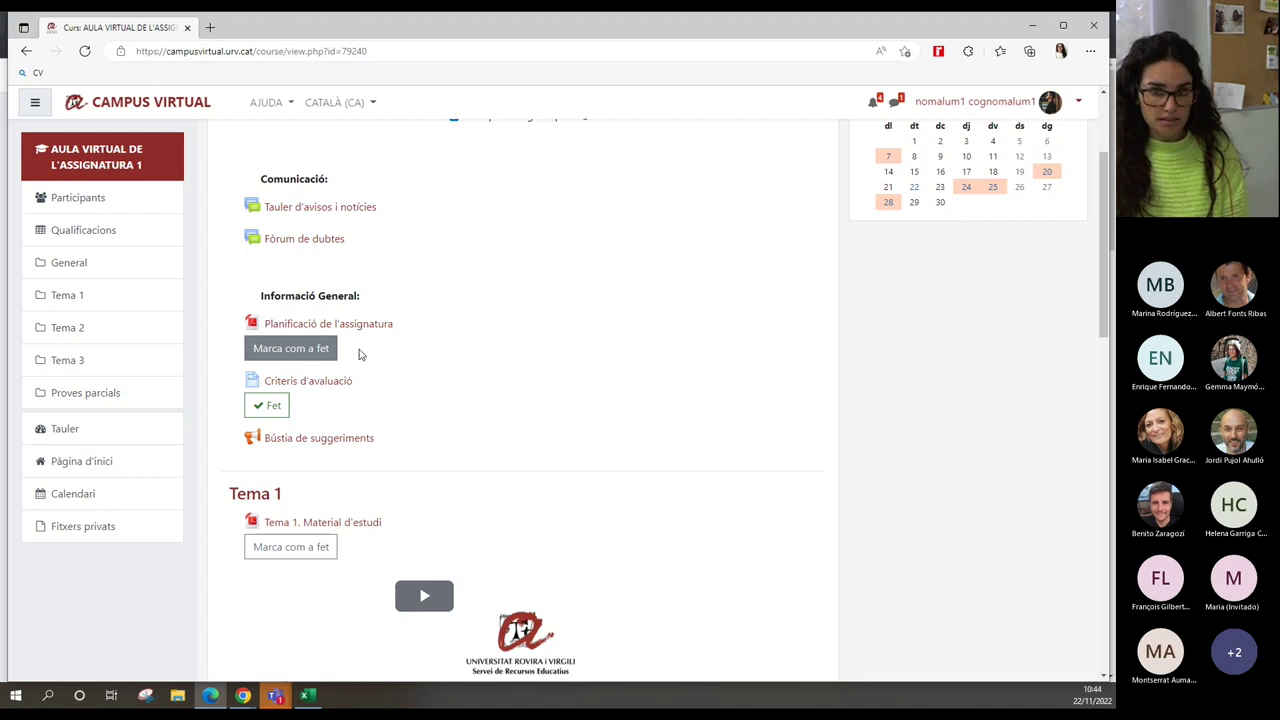
{"action": "left_click", "coordinate": [296, 358]}
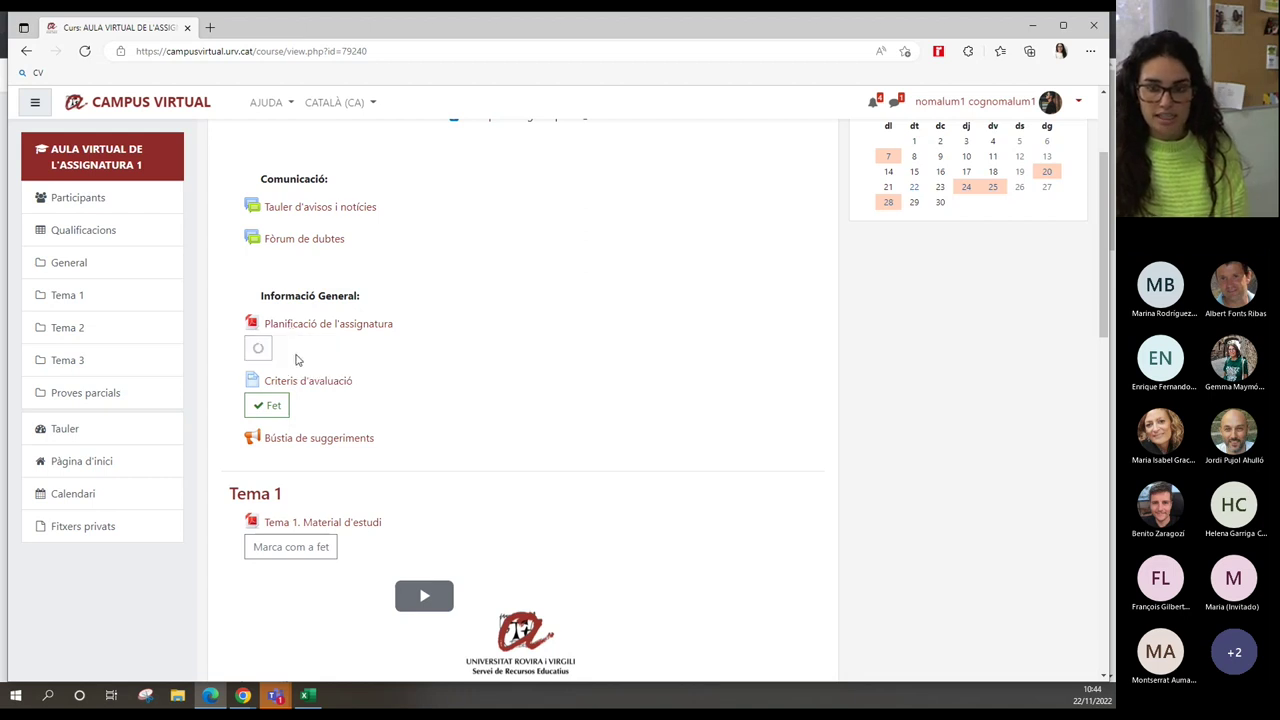
- Compare the completion conditions of the self-assessment questionnaires in Tema 1 and Tema 2
{"action": "scroll", "coordinate": [608, 368], "scroll_direction": "up", "scroll_amount": 1}
{"action": "scroll", "coordinate": [608, 368], "scroll_direction": "down", "scroll_amount": 8}
{"action": "scroll", "coordinate": [609, 369], "scroll_direction": "down", "scroll_amount": 1}
{"action": "scroll", "coordinate": [609, 369], "scroll_direction": "up", "scroll_amount": 1}
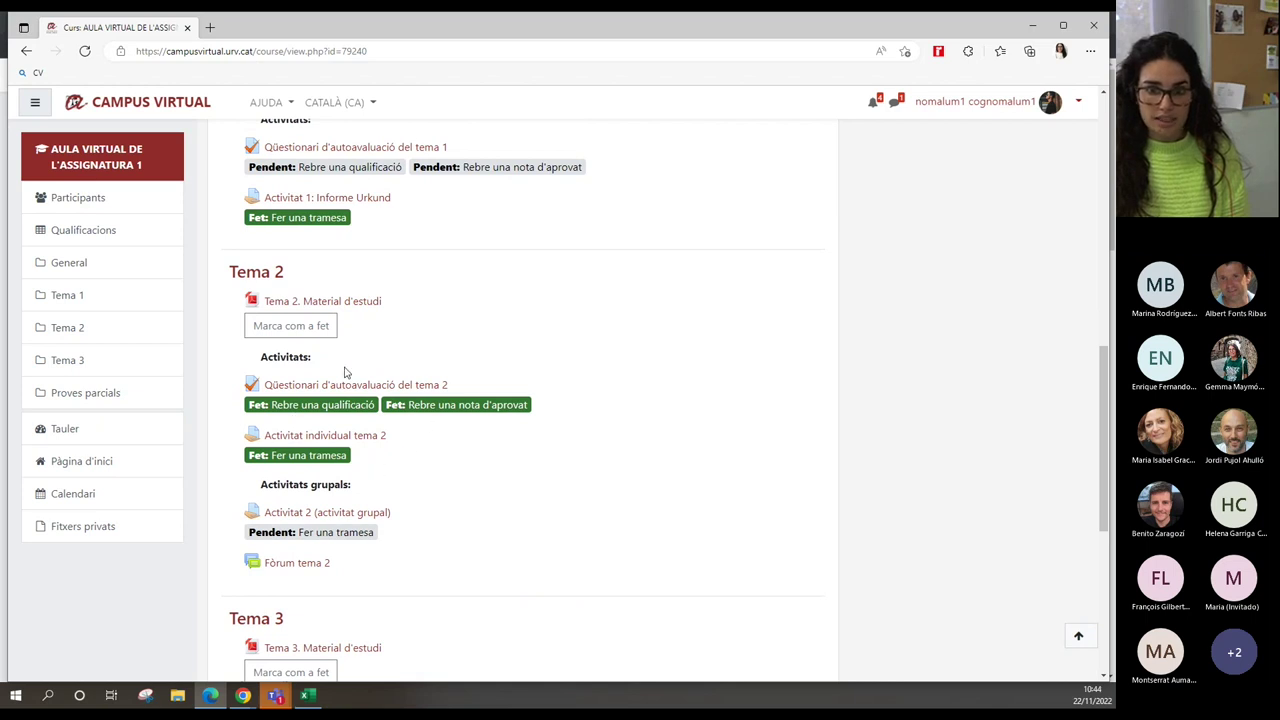
{"action": "scroll", "coordinate": [464, 453], "scroll_direction": "up", "scroll_amount": 1}
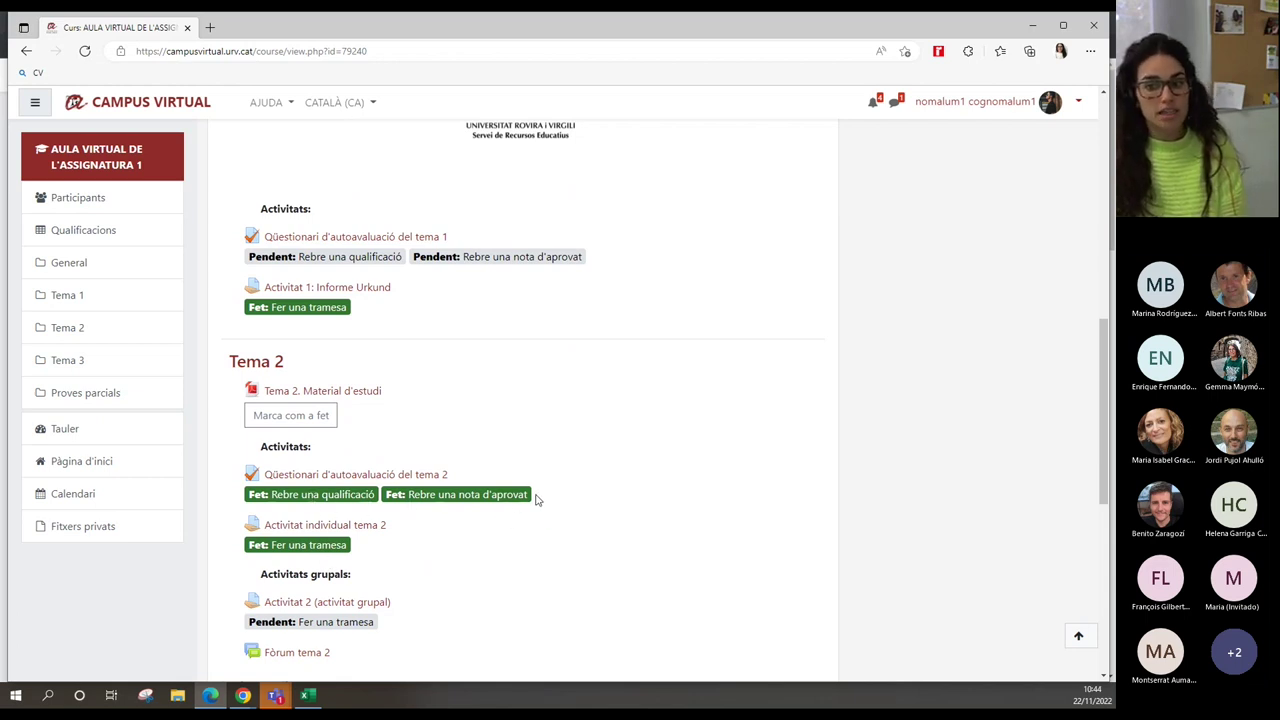
{"action": "left_click_drag", "start_coordinate": [258, 503], "coordinate": [588, 478]}
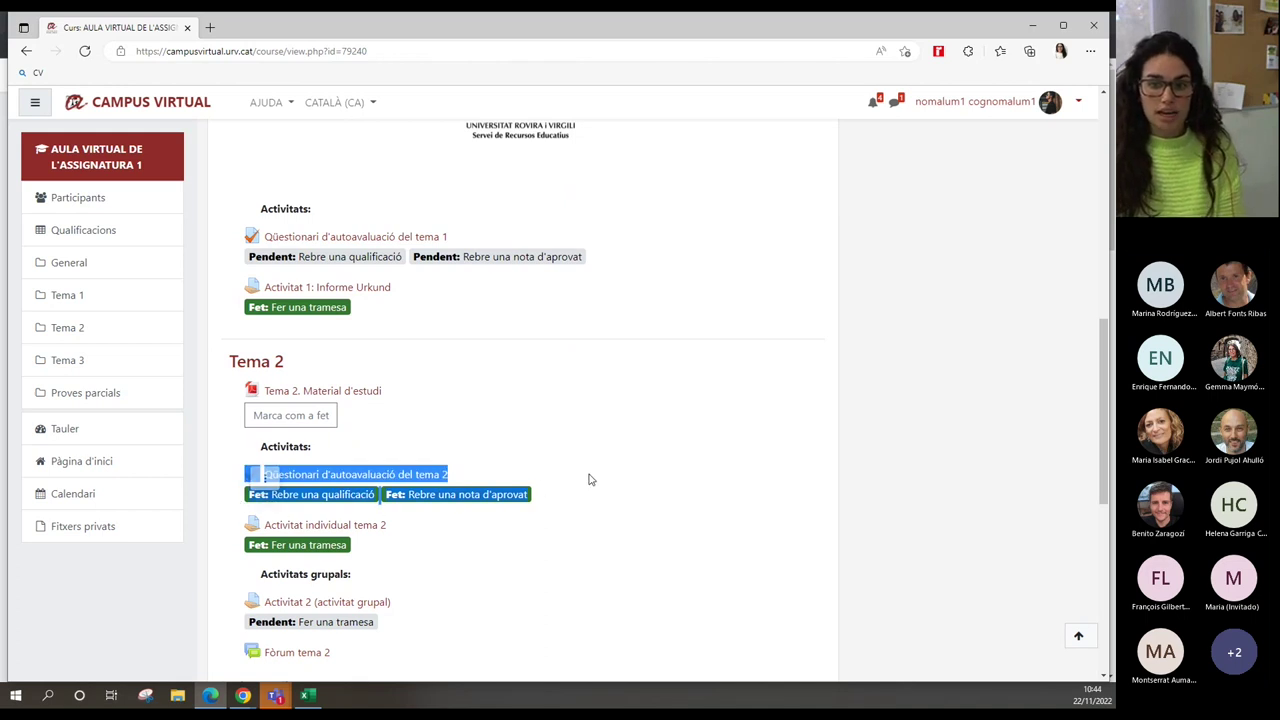
{"action": "left_click", "coordinate": [590, 478]}
{"action": "left_click_drag", "start_coordinate": [247, 256], "coordinate": [586, 257]}
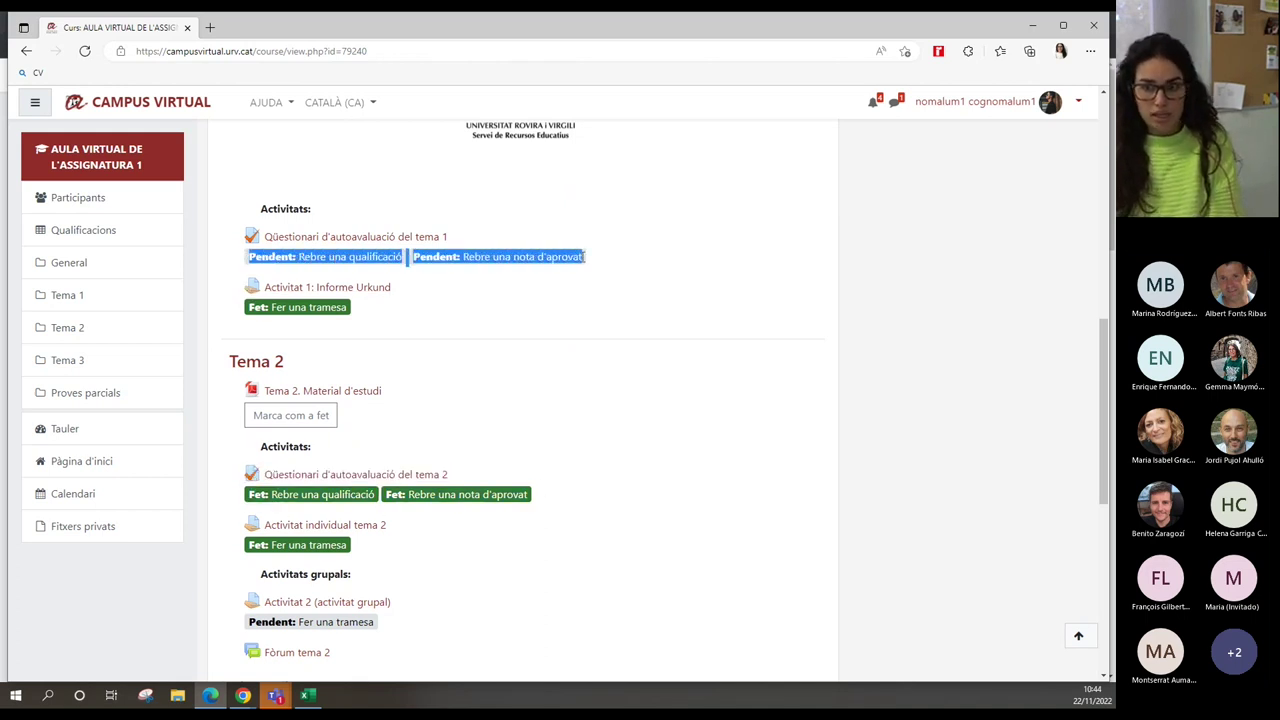
{"action": "left_click", "coordinate": [400, 316]}
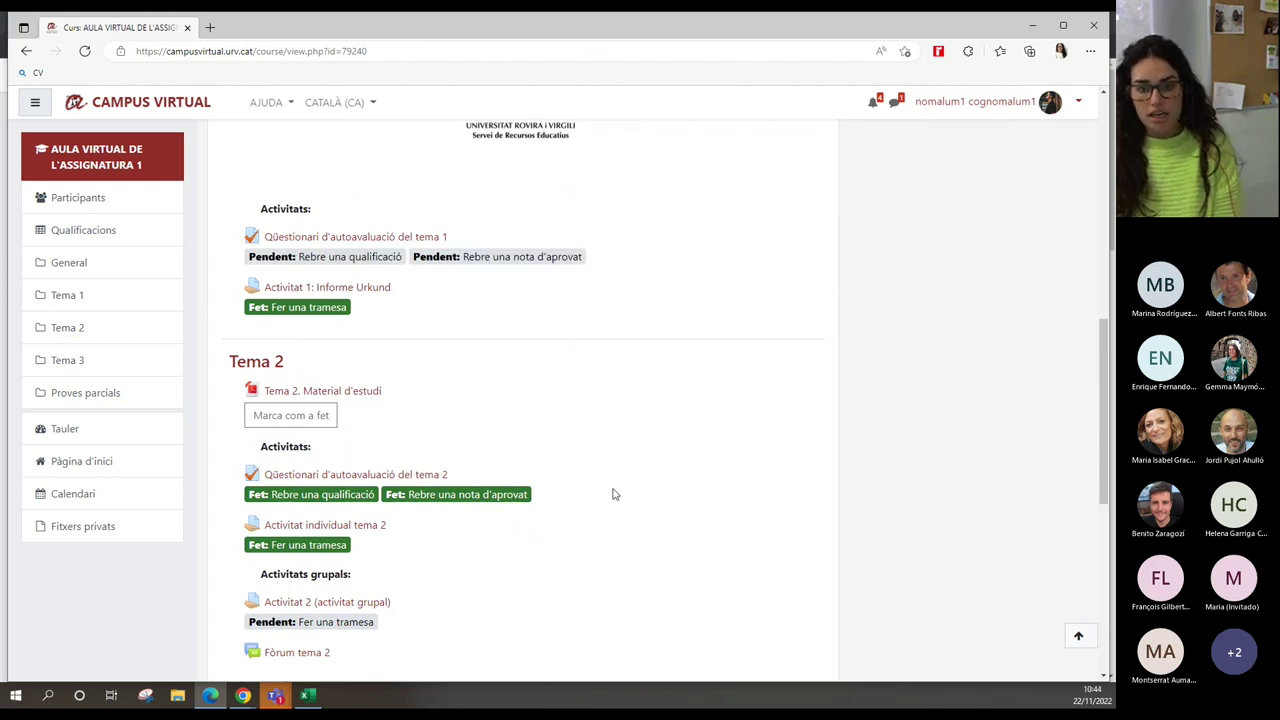
- Review the student's completion conditions in Tema 3 and Proves parcials, and return to the start of the course page
{"action": "scroll", "coordinate": [612, 492], "scroll_direction": "down", "scroll_amount": 5}
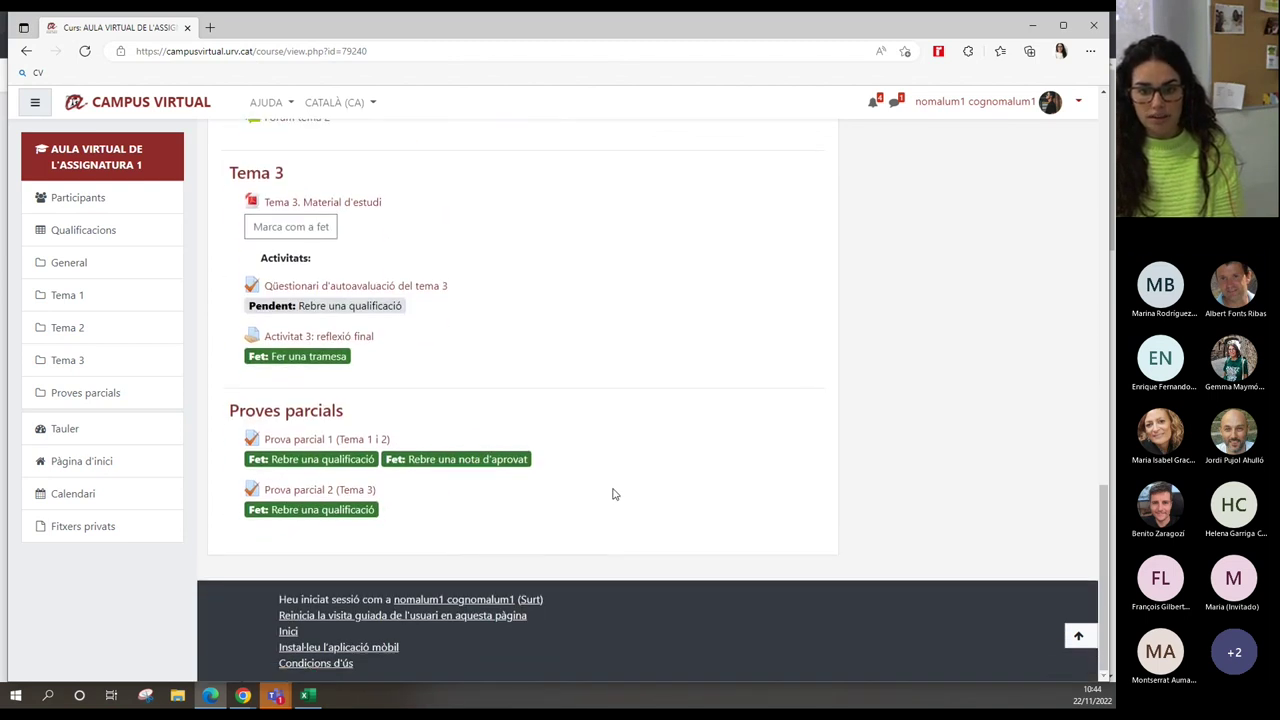
{"action": "scroll", "coordinate": [614, 494], "scroll_direction": "up", "scroll_amount": 3}
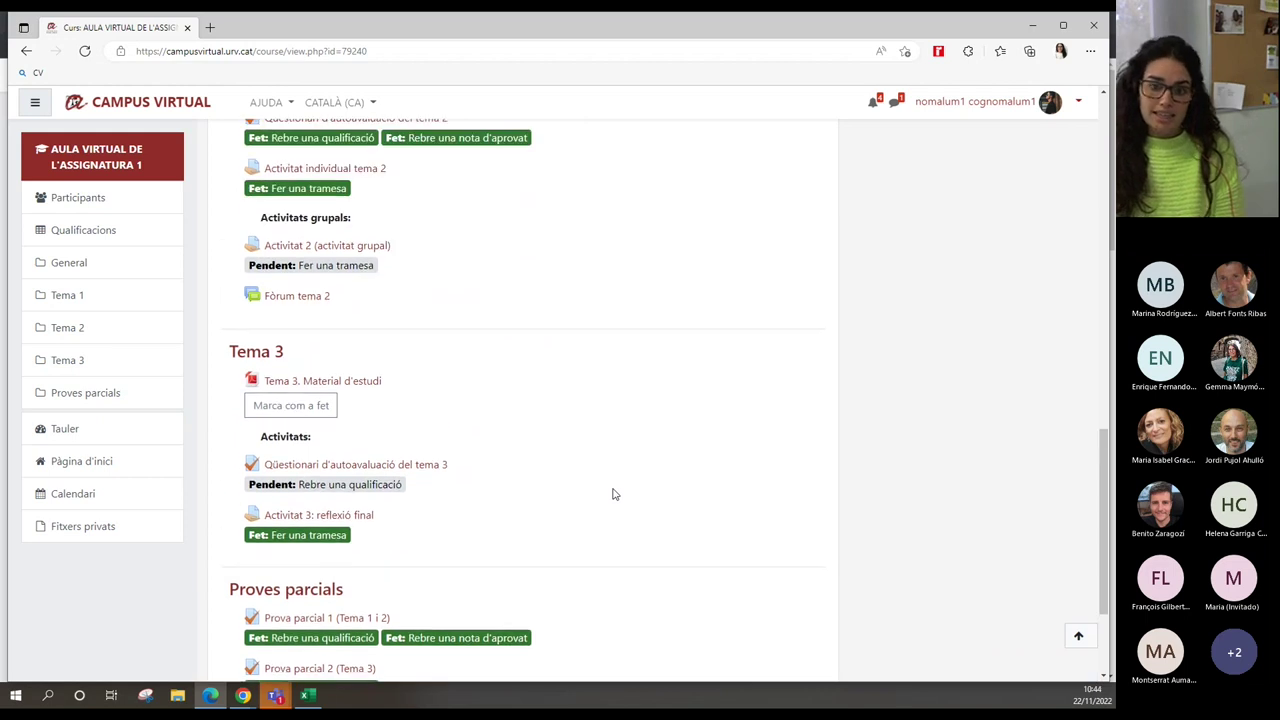
{"action": "scroll", "coordinate": [614, 494], "scroll_direction": "up", "scroll_amount": 2}
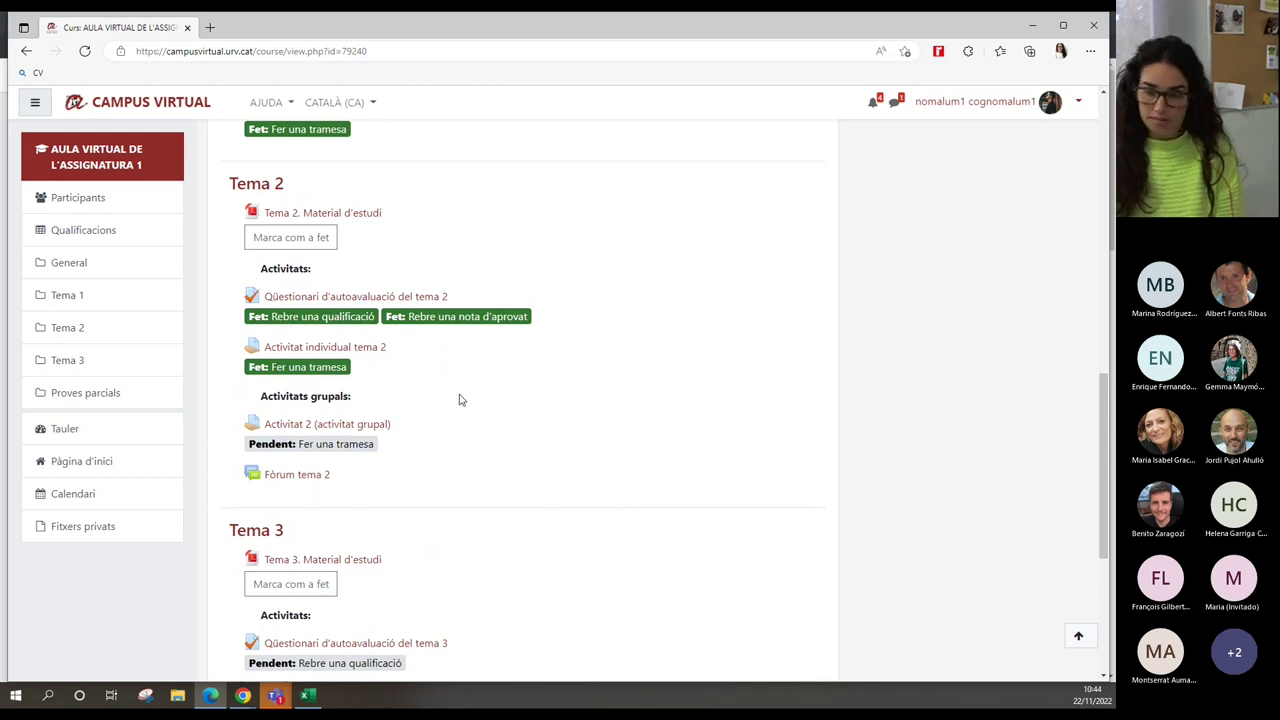
{"action": "scroll", "coordinate": [461, 400], "scroll_direction": "down", "scroll_amount": 4}
{"action": "scroll", "coordinate": [614, 431], "scroll_direction": "up", "scroll_amount": 2}
{"action": "scroll", "coordinate": [616, 431], "scroll_direction": "up", "scroll_amount": 10}
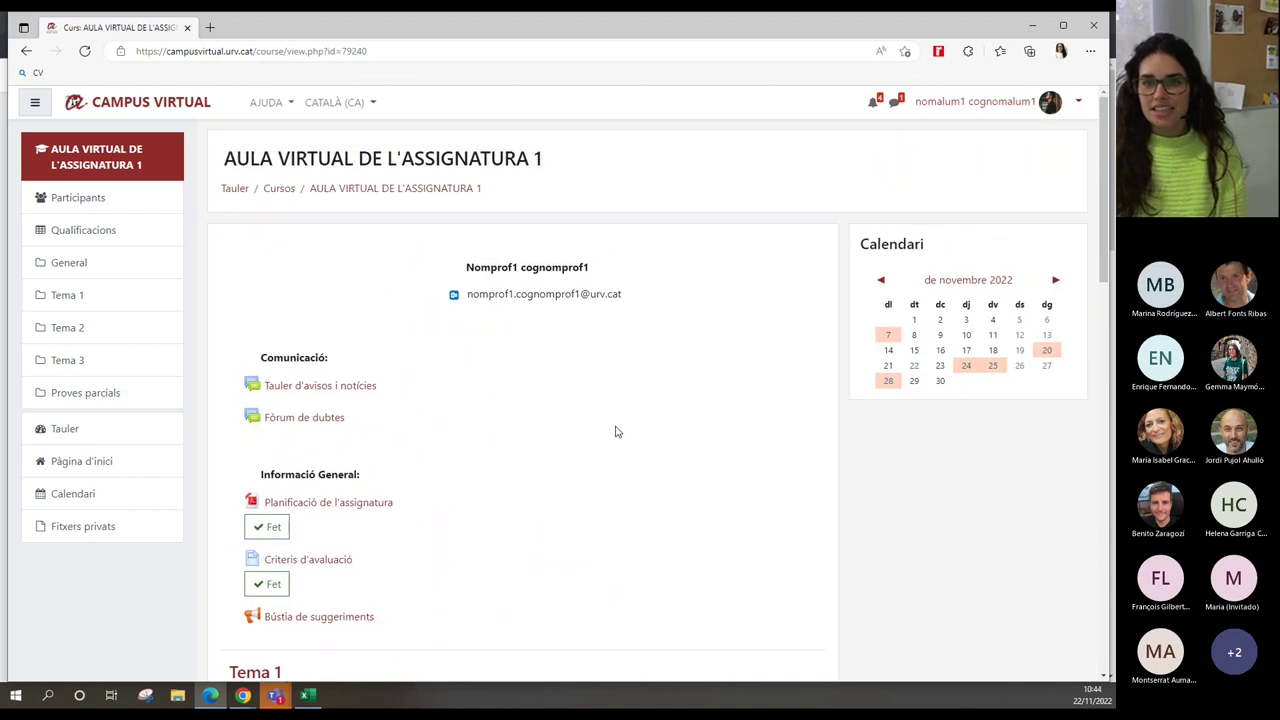
- Switch to the teacher's Chrome window, open AULA VIRTUAL DE L'ASSIGNATURA 3 from the Tauler and look over its sections
{"action": "left_click_drag", "start_coordinate": [940, 28], "coordinate": [664, 37]}
{"action": "key", "text": "alt+Tab"}
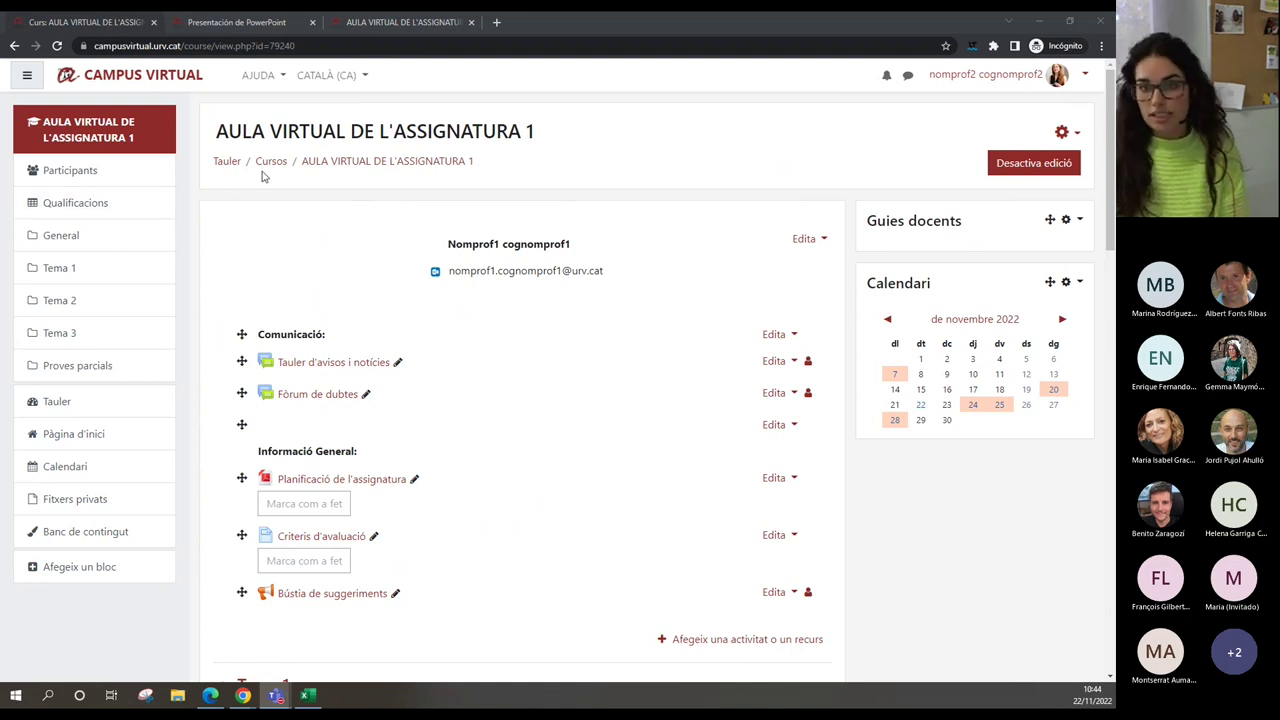
{"action": "left_click", "coordinate": [229, 162]}
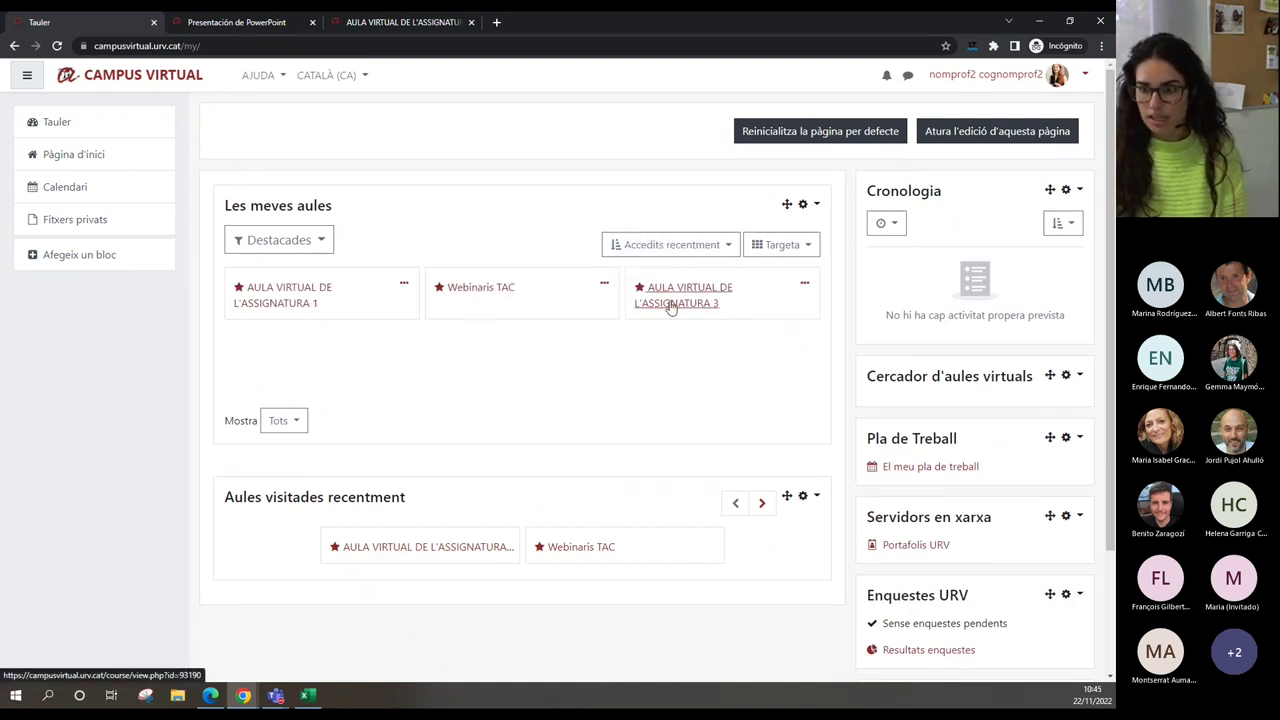
{"action": "left_click", "coordinate": [670, 309]}
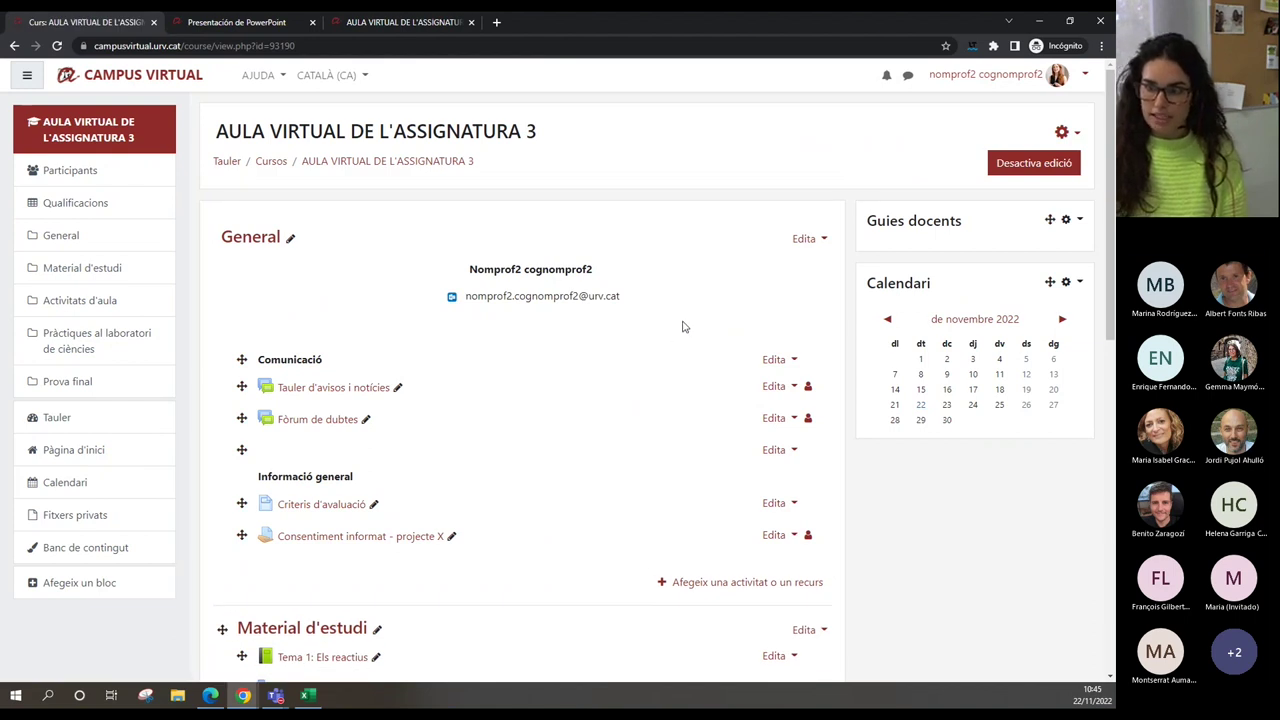
{"action": "scroll", "coordinate": [684, 327], "scroll_direction": "down", "scroll_amount": 4}
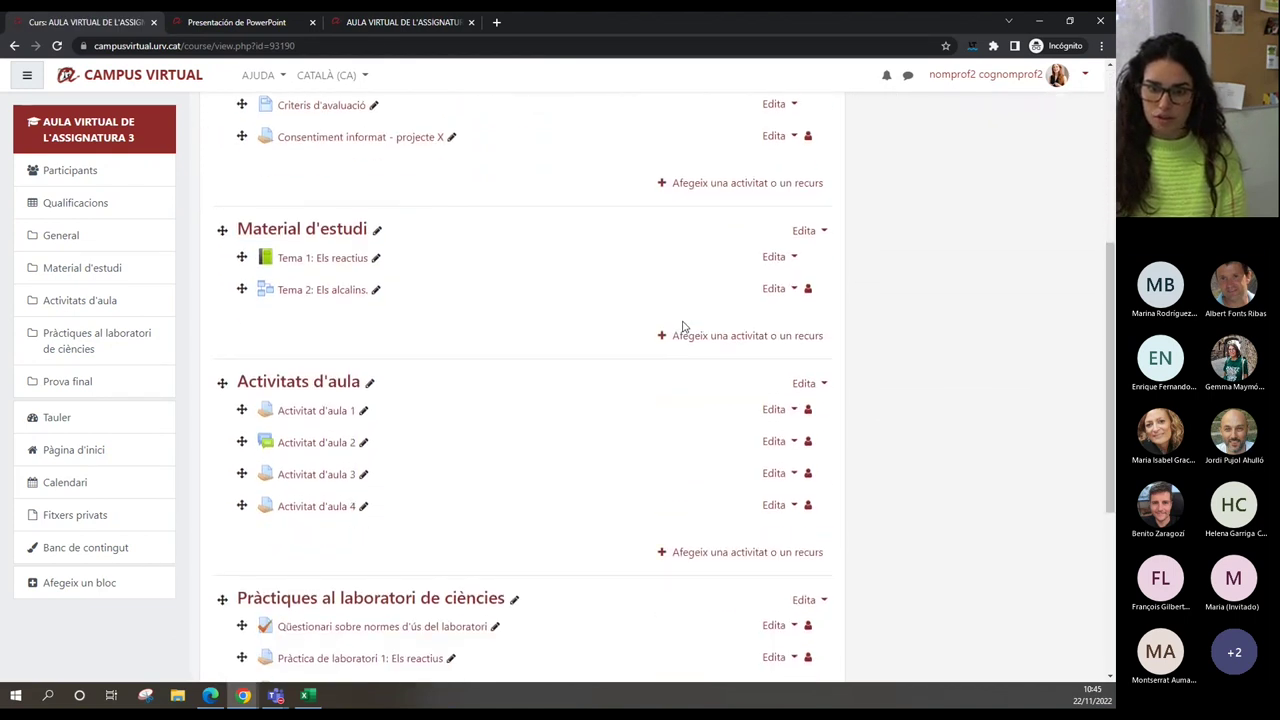
{"action": "scroll", "coordinate": [684, 327], "scroll_direction": "down", "scroll_amount": 4}
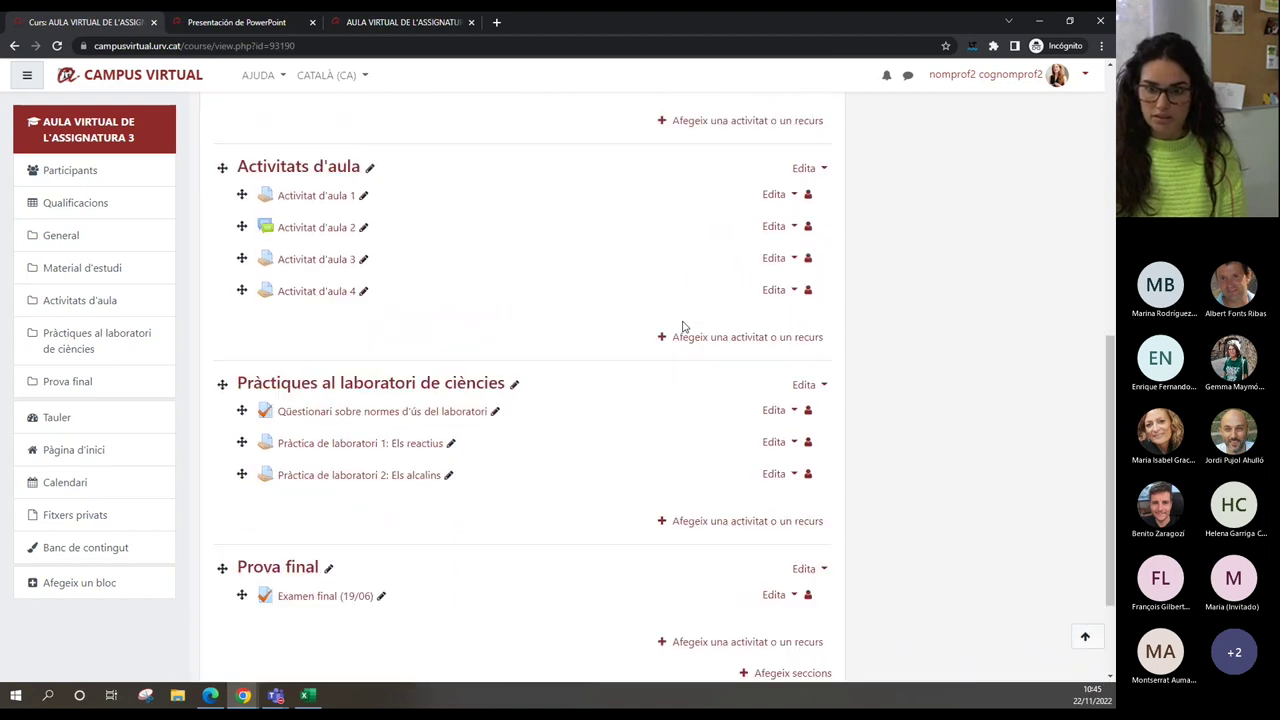
{"action": "scroll", "coordinate": [684, 327], "scroll_direction": "up", "scroll_amount": 6}
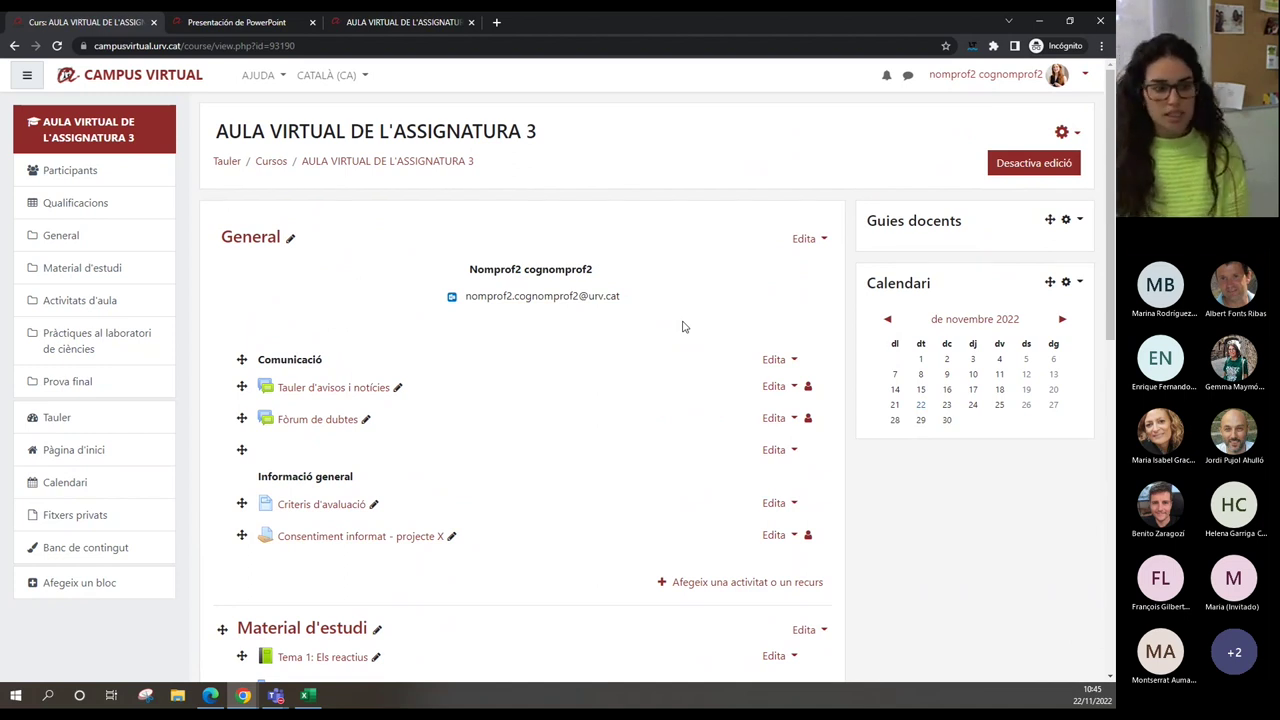
- Turn off course editing and open Edita en massa la compleció d'activitat in the course completion settings
{"action": "left_click", "coordinate": [1020, 163]}
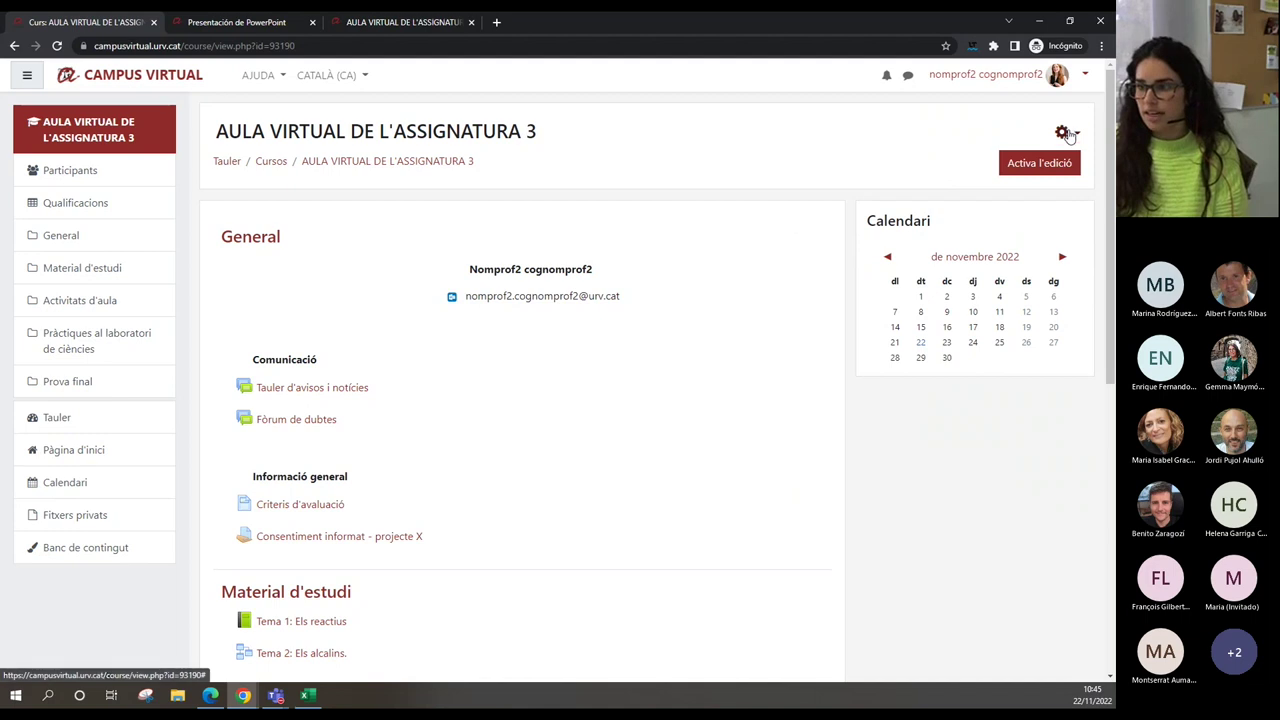
{"action": "left_click", "coordinate": [1066, 133]}
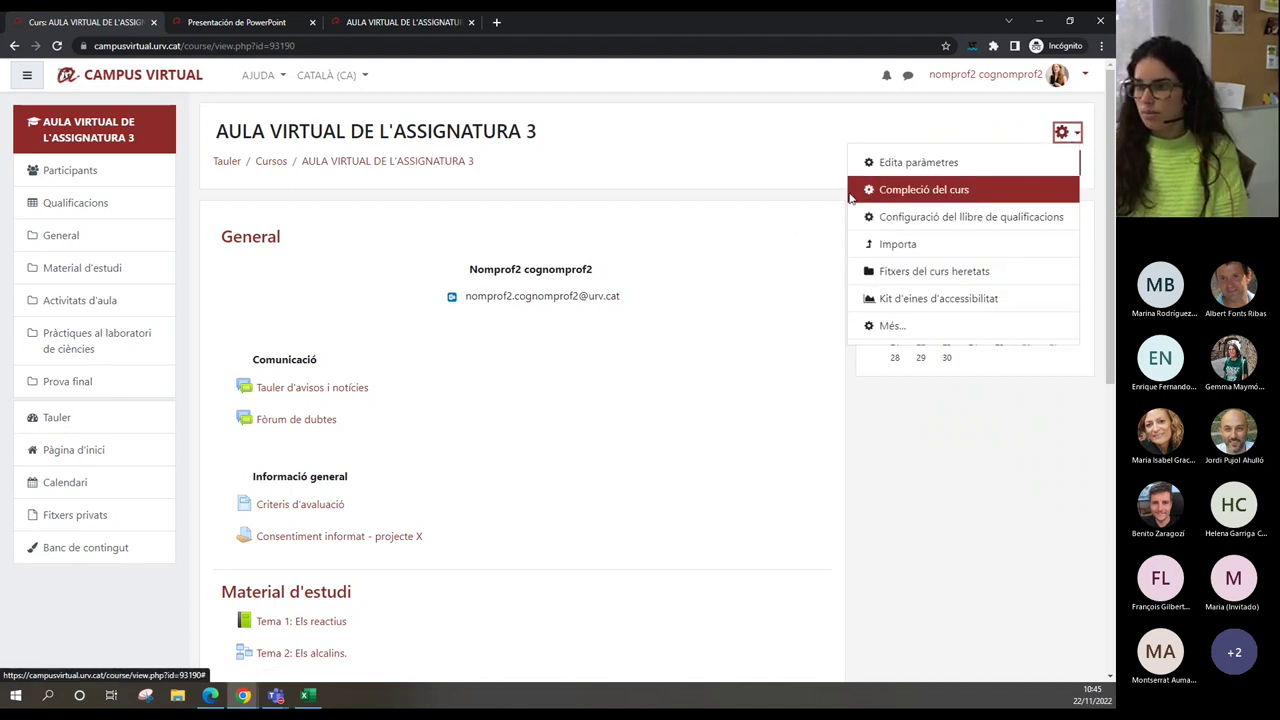
{"action": "left_click", "coordinate": [1066, 133]}
{"action": "left_click", "coordinate": [1066, 133]}
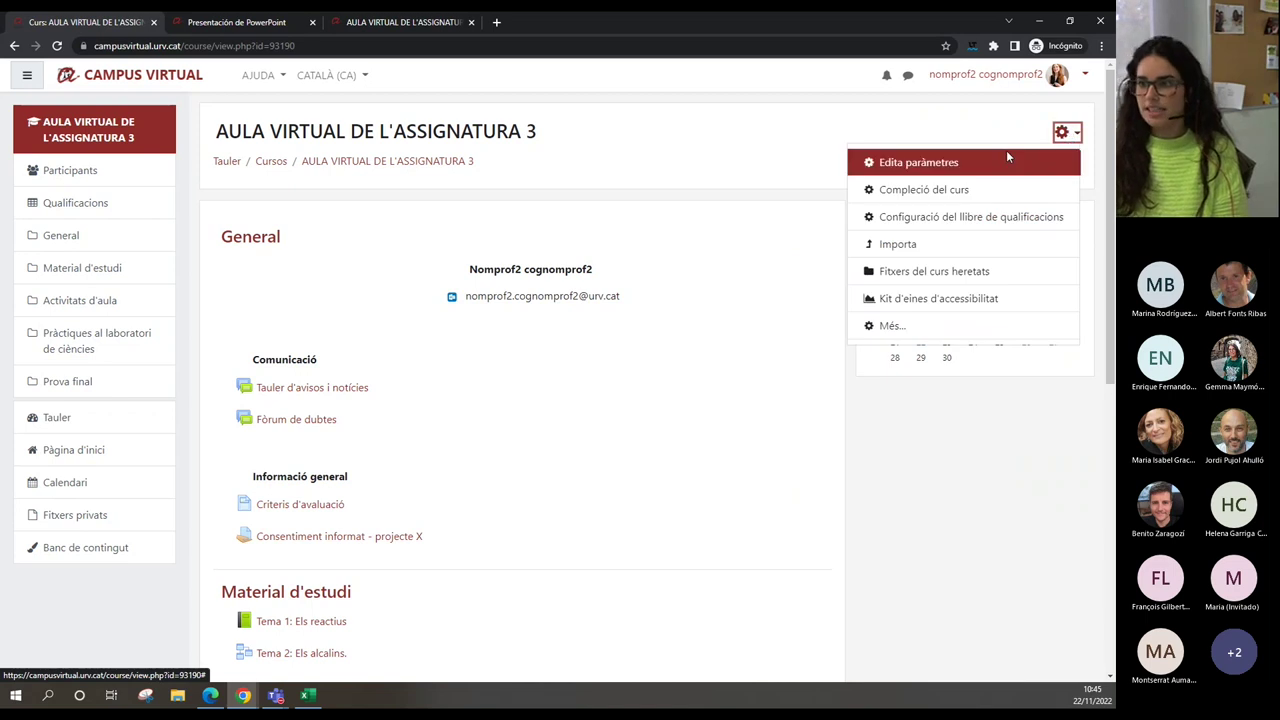
{"action": "left_click", "coordinate": [937, 195]}
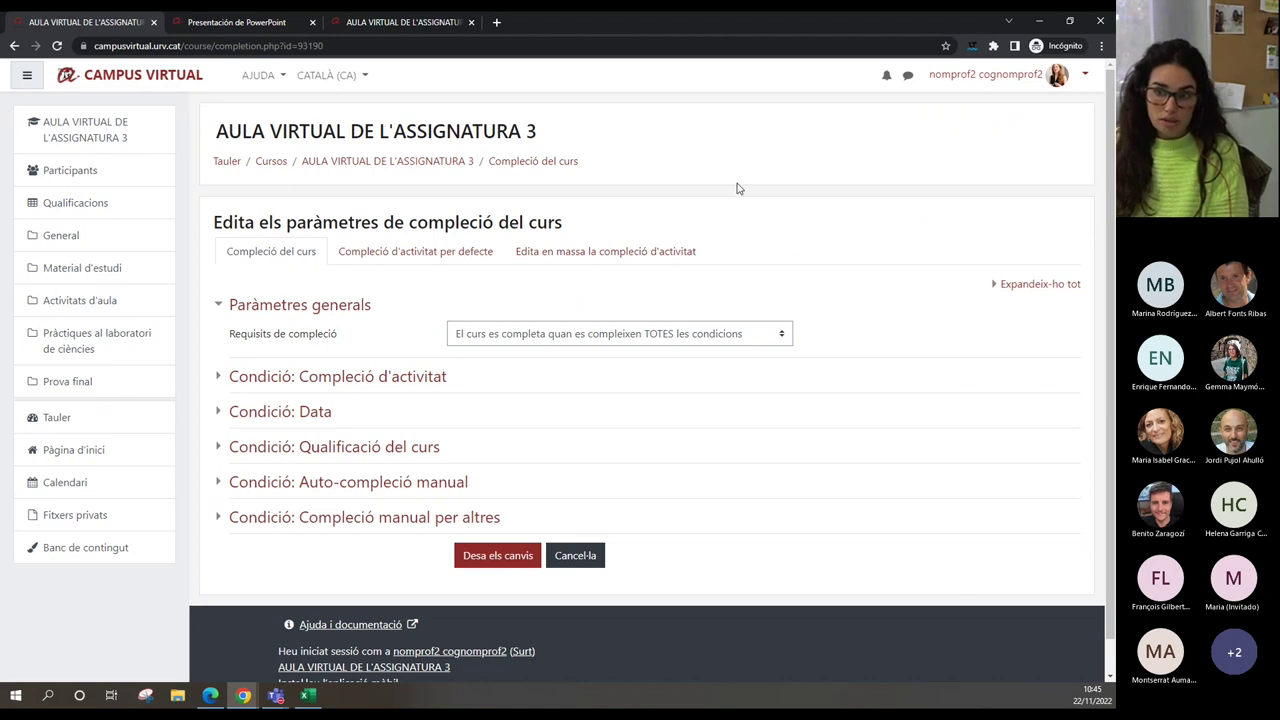
{"action": "left_click", "coordinate": [678, 257]}
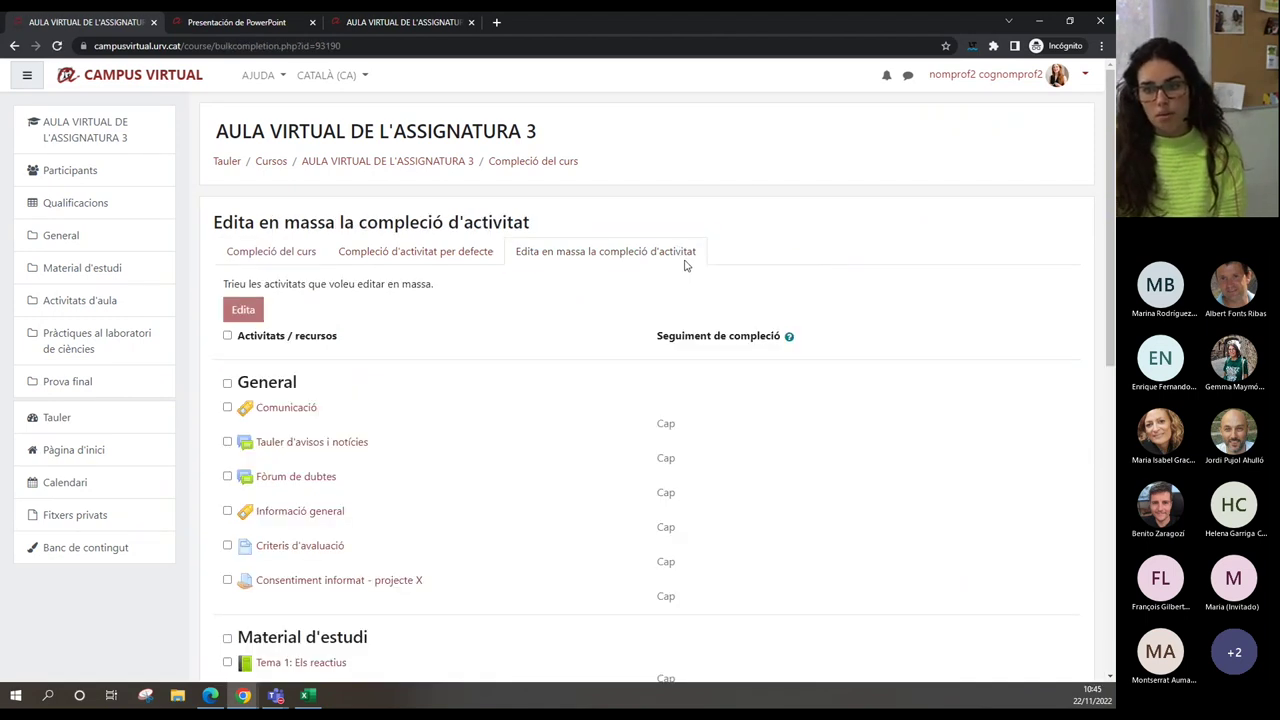
- Examine the activities and resources in every section and their Seguiment de compleció for bulk editing
{"action": "scroll", "coordinate": [626, 371], "scroll_direction": "down", "scroll_amount": 1}
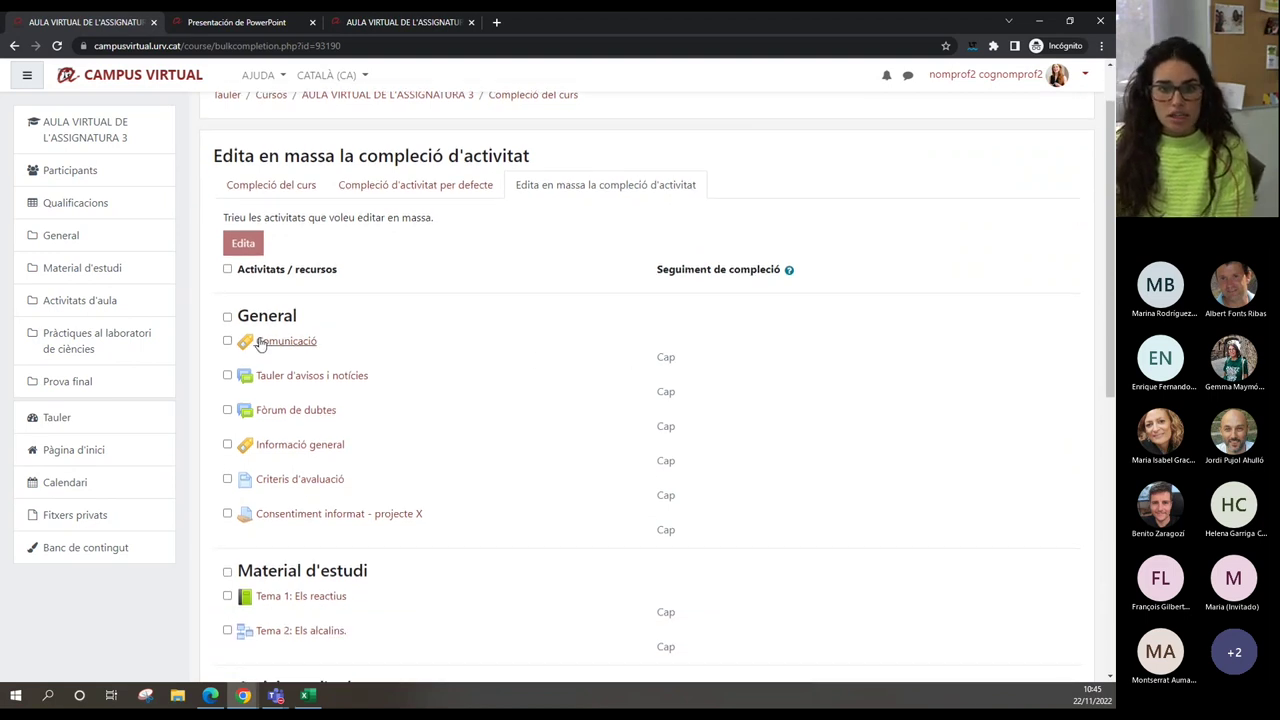
{"action": "scroll", "coordinate": [290, 300], "scroll_direction": "down", "scroll_amount": 2}
{"action": "scroll", "coordinate": [300, 286], "scroll_direction": "down", "scroll_amount": 5}
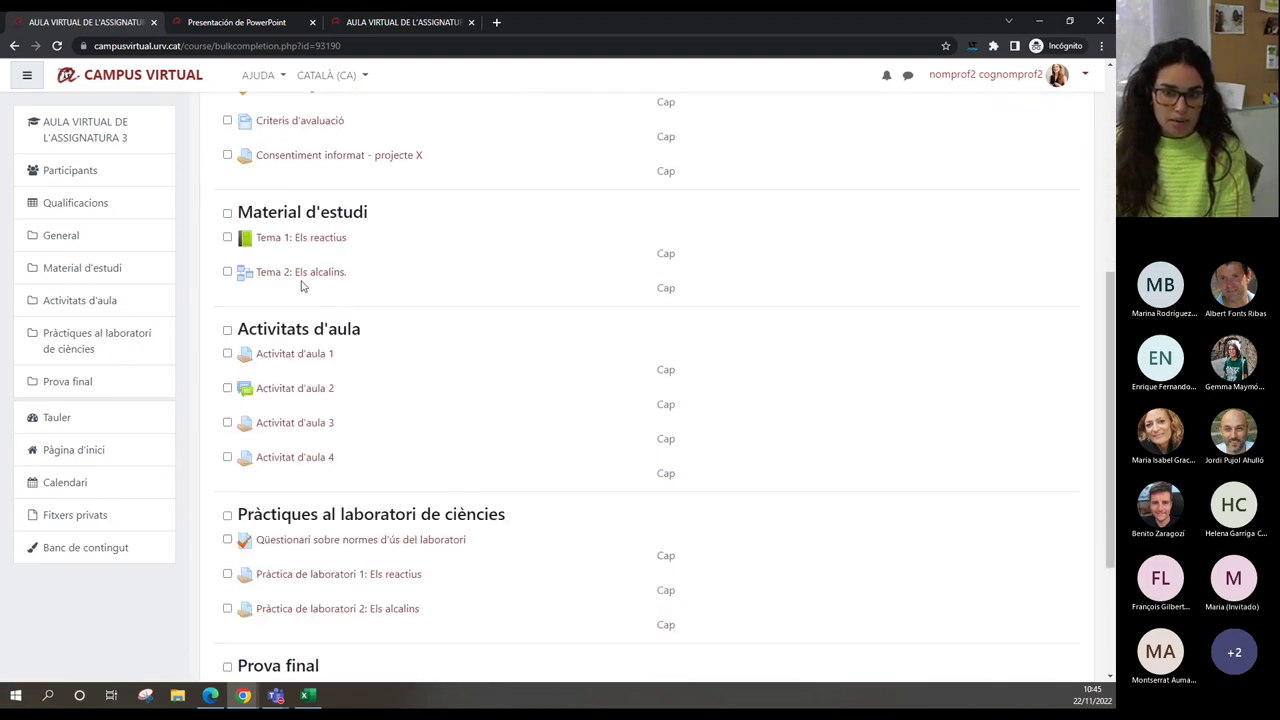
{"action": "scroll", "coordinate": [298, 400], "scroll_direction": "down", "scroll_amount": 1}
{"action": "scroll", "coordinate": [286, 520], "scroll_direction": "up", "scroll_amount": 5}
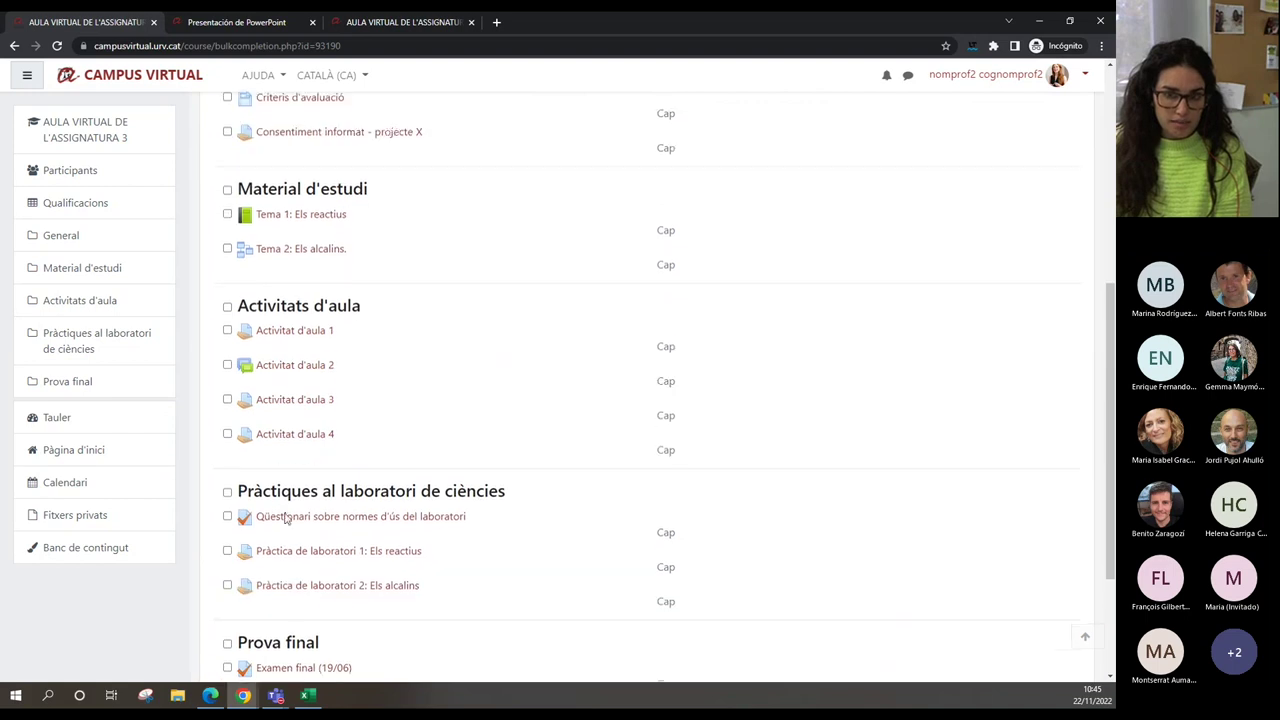
{"action": "scroll", "coordinate": [409, 440], "scroll_direction": "down", "scroll_amount": 1}
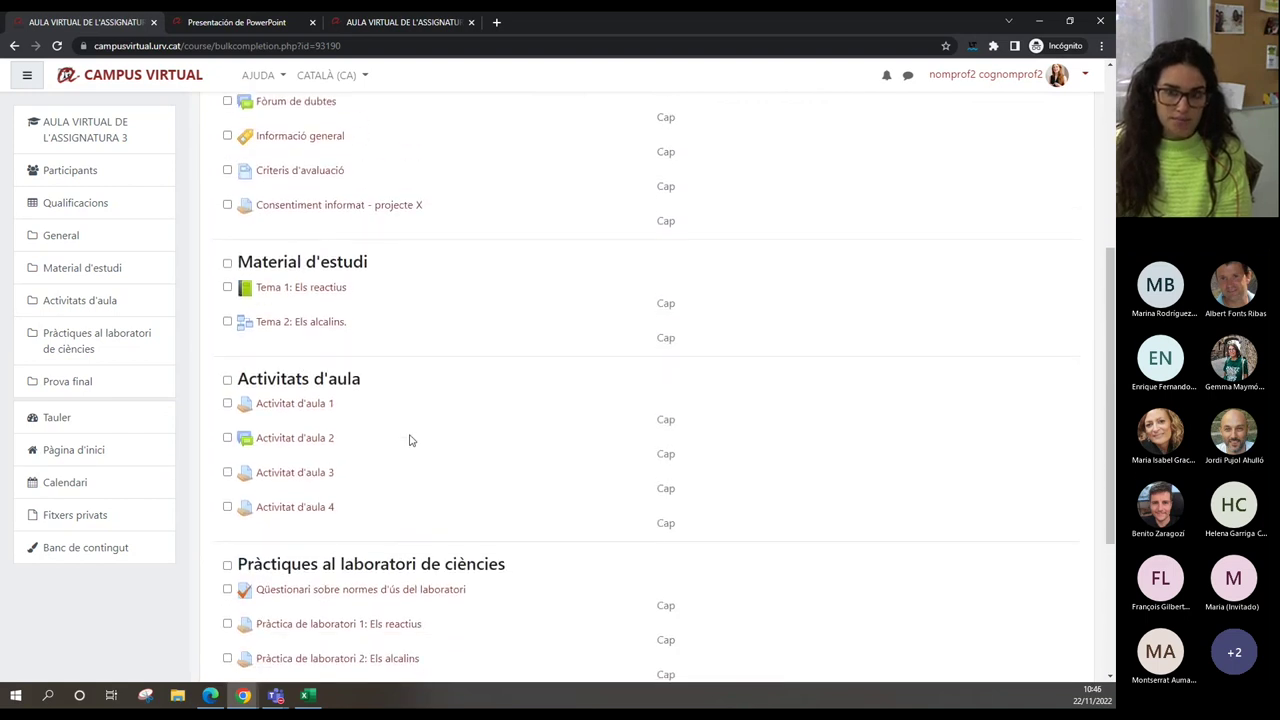
{"action": "scroll", "coordinate": [409, 440], "scroll_direction": "up", "scroll_amount": 4}
{"action": "scroll", "coordinate": [395, 483], "scroll_direction": "down", "scroll_amount": 1}
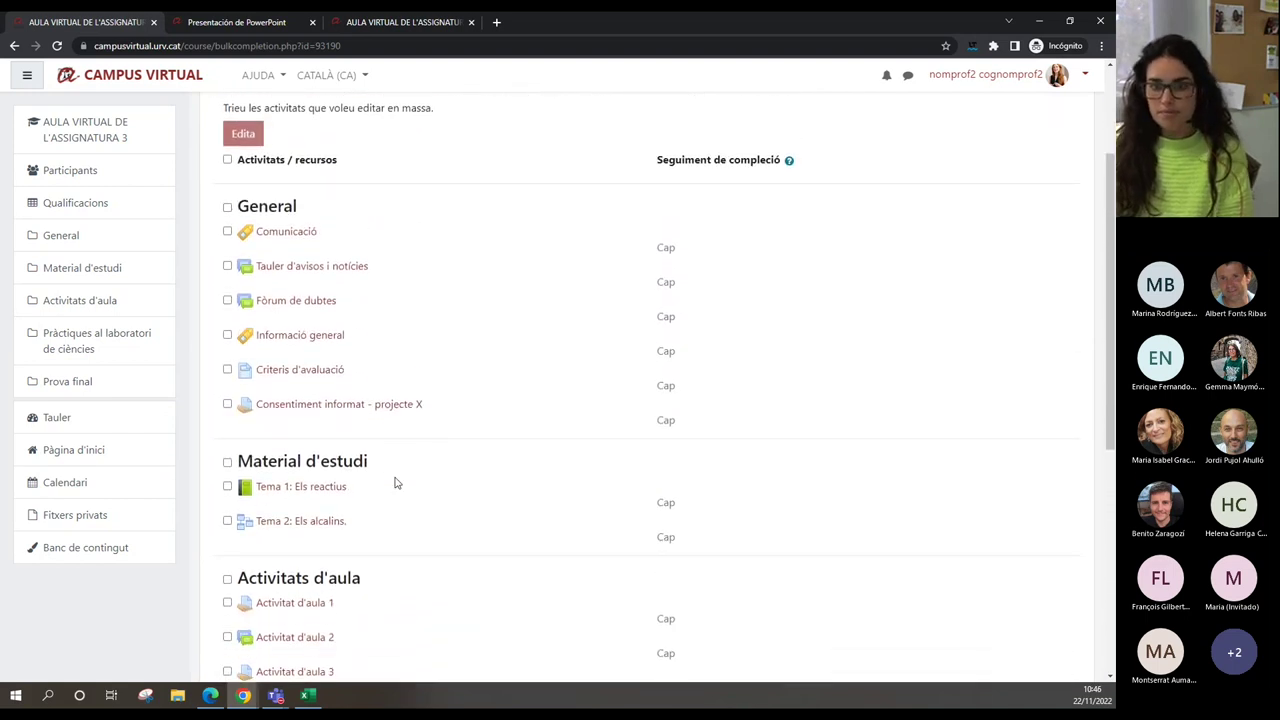
{"action": "scroll", "coordinate": [395, 483], "scroll_direction": "down", "scroll_amount": 1}
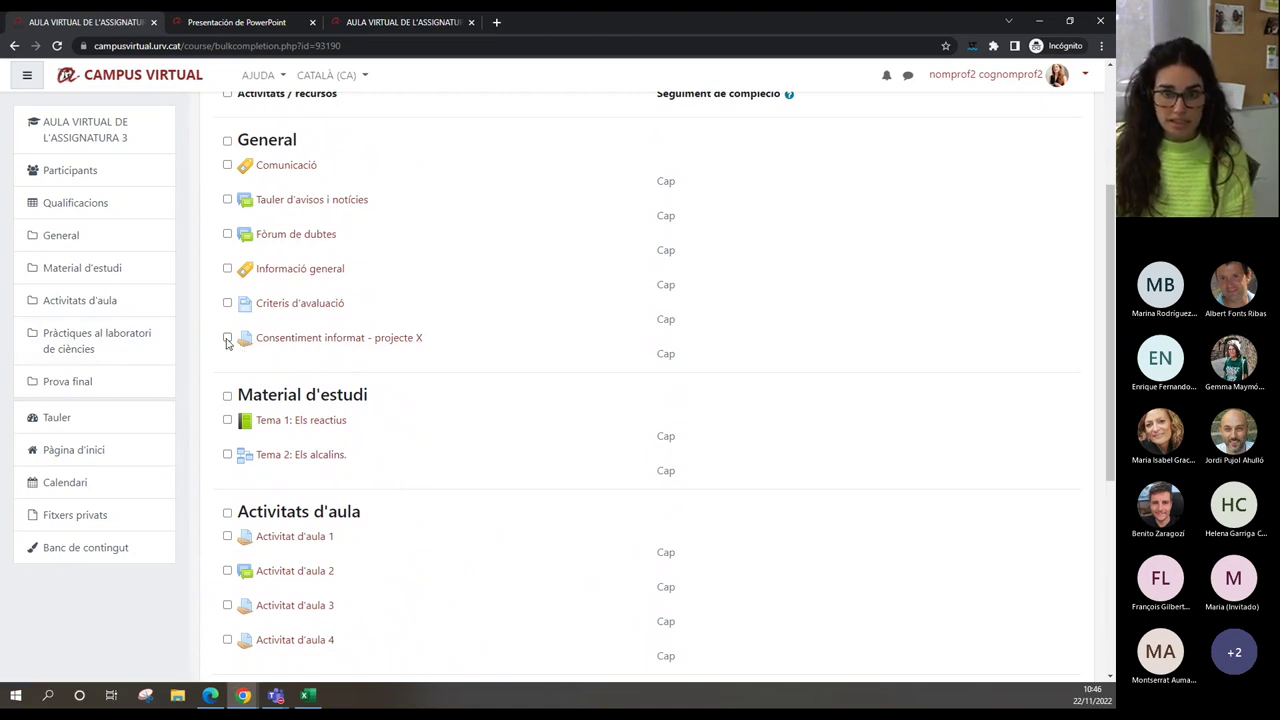
{"action": "scroll", "coordinate": [492, 344], "scroll_direction": "up", "scroll_amount": 4}
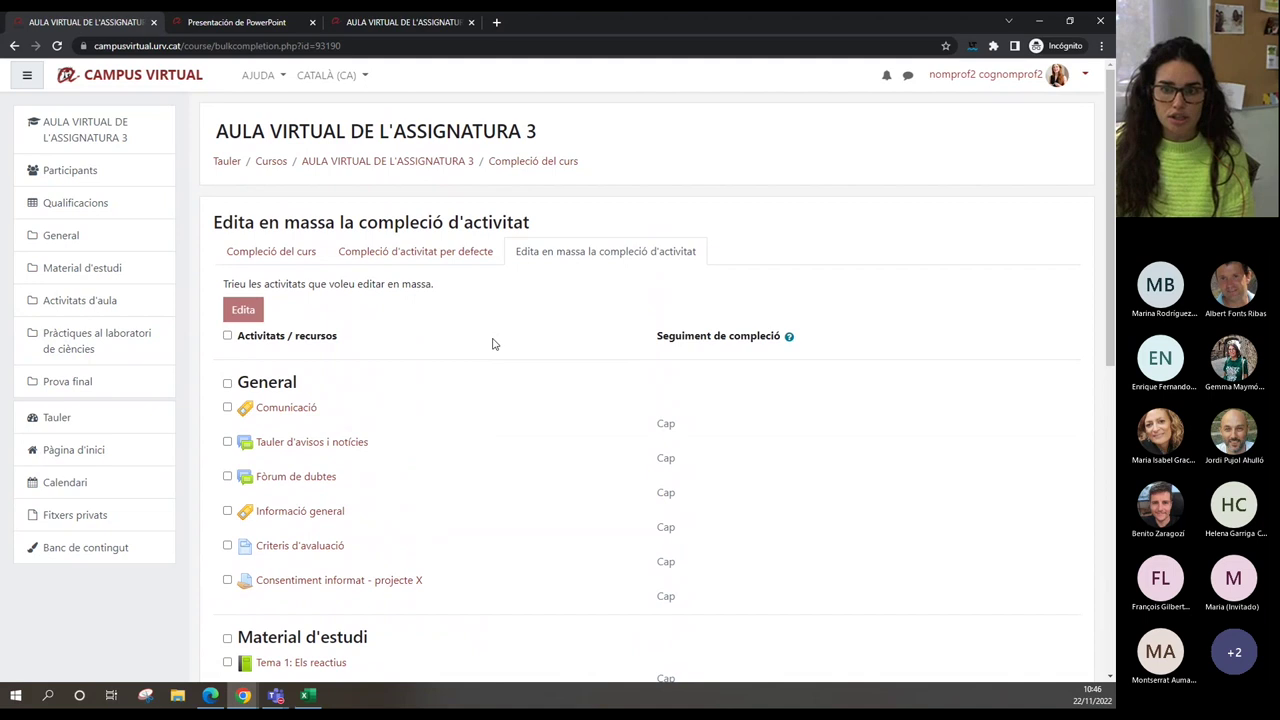
- Select Consentiment informat - projecte X, Activitat d'aula 1, 3 and 4, and Pràctica de laboratori 1 and 2 for bulk completion editing
{"action": "scroll", "coordinate": [492, 344], "scroll_direction": "down", "scroll_amount": 1}
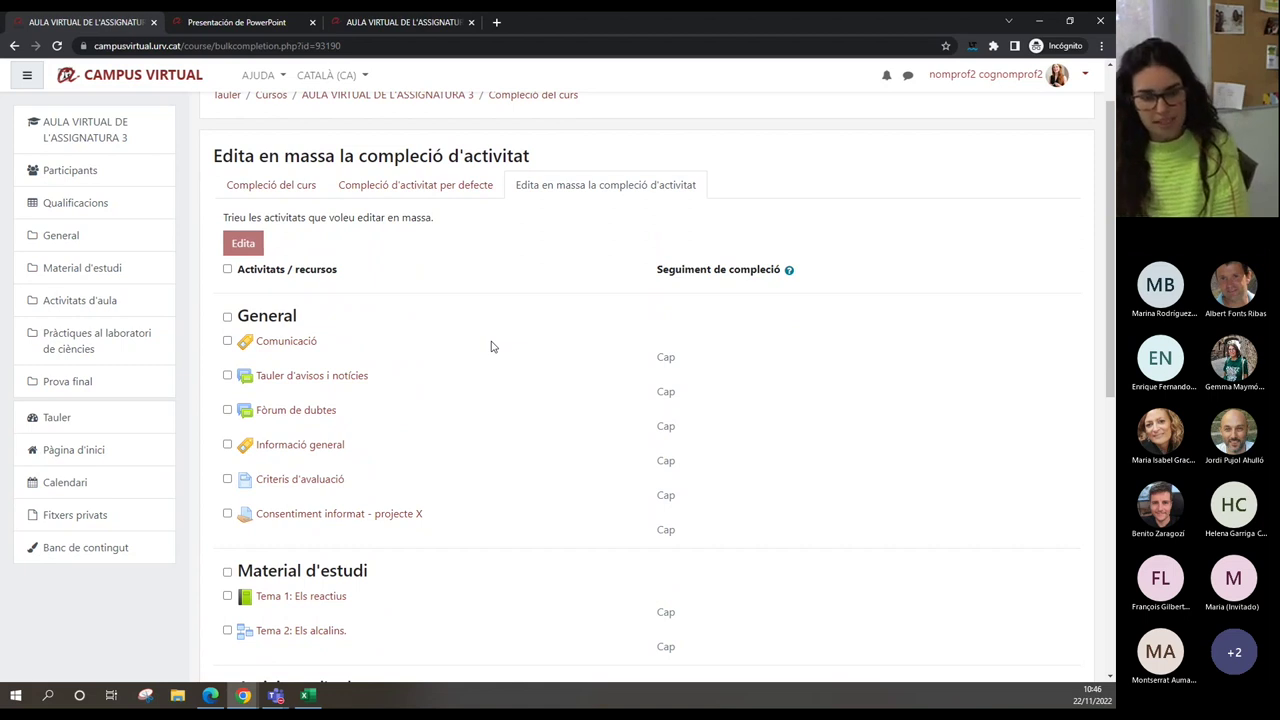
{"action": "left_click", "coordinate": [227, 513]}
{"action": "scroll", "coordinate": [227, 513], "scroll_direction": "down", "scroll_amount": 3}
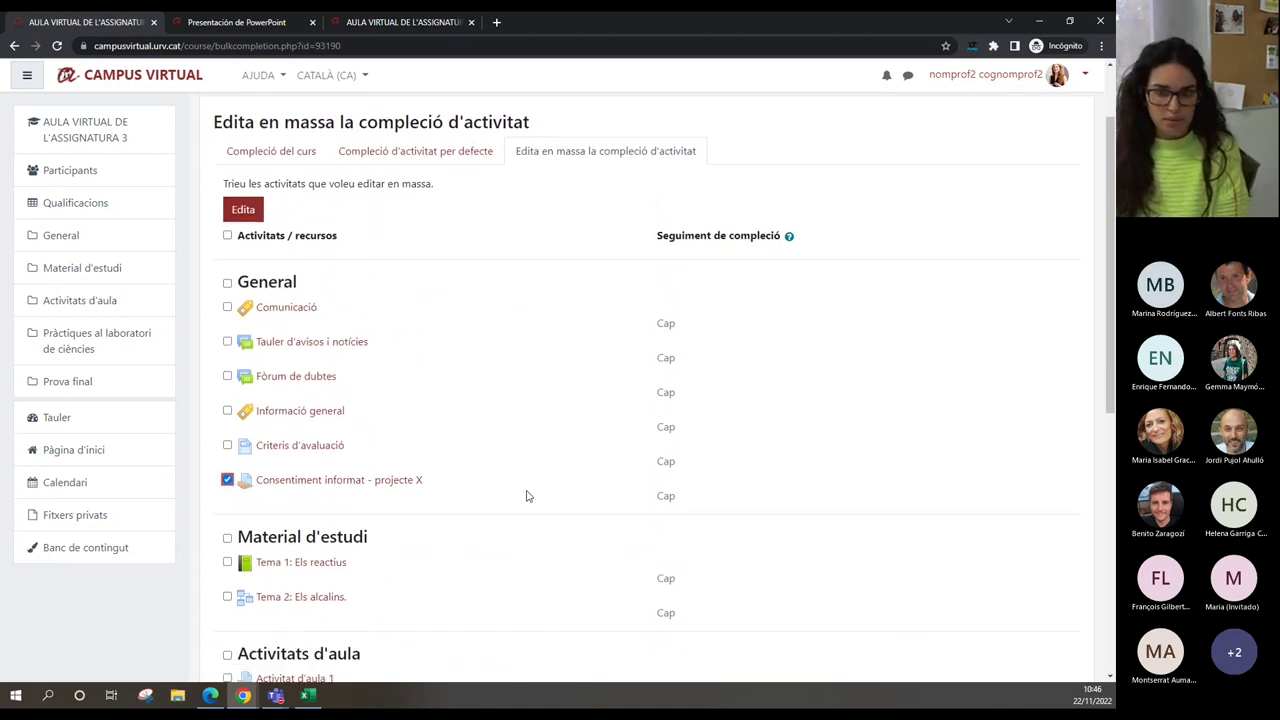
{"action": "left_click", "coordinate": [227, 513]}
{"action": "left_click", "coordinate": [227, 582]}
{"action": "left_click", "coordinate": [227, 617]}
{"action": "scroll", "coordinate": [423, 557], "scroll_direction": "down", "scroll_amount": 3}
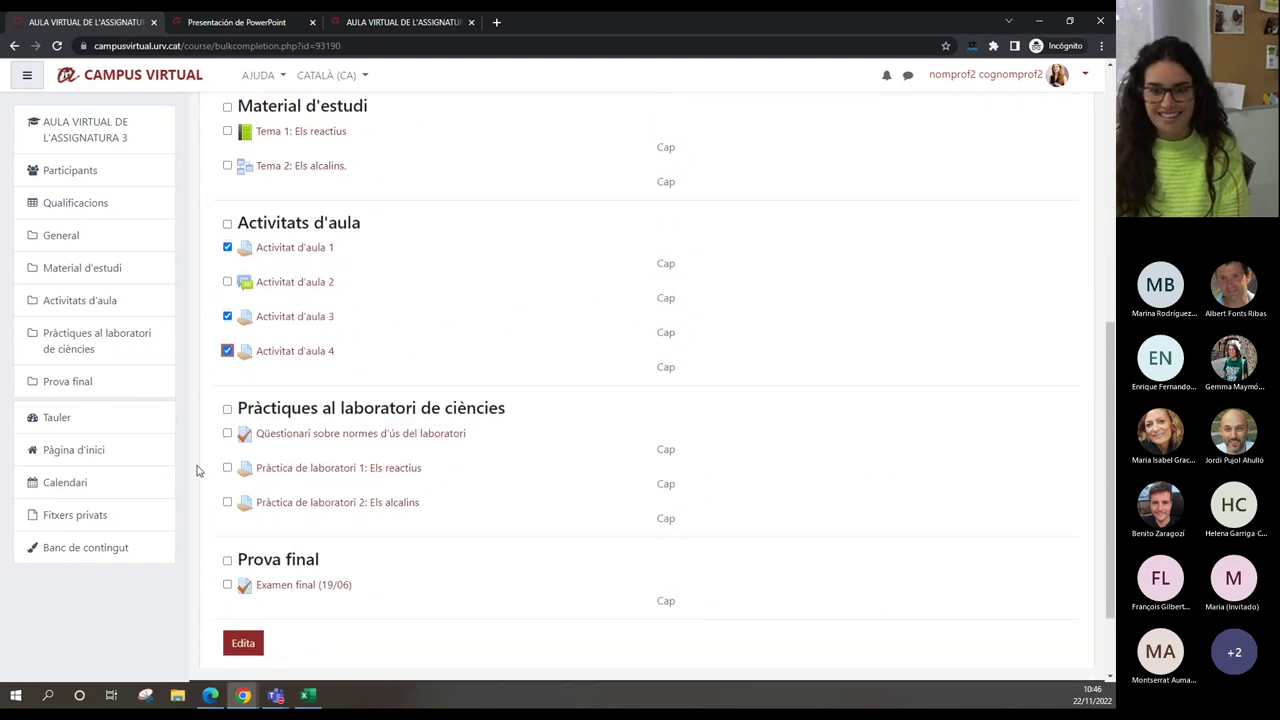
{"action": "left_click", "coordinate": [227, 468]}
{"action": "left_click", "coordinate": [227, 502]}
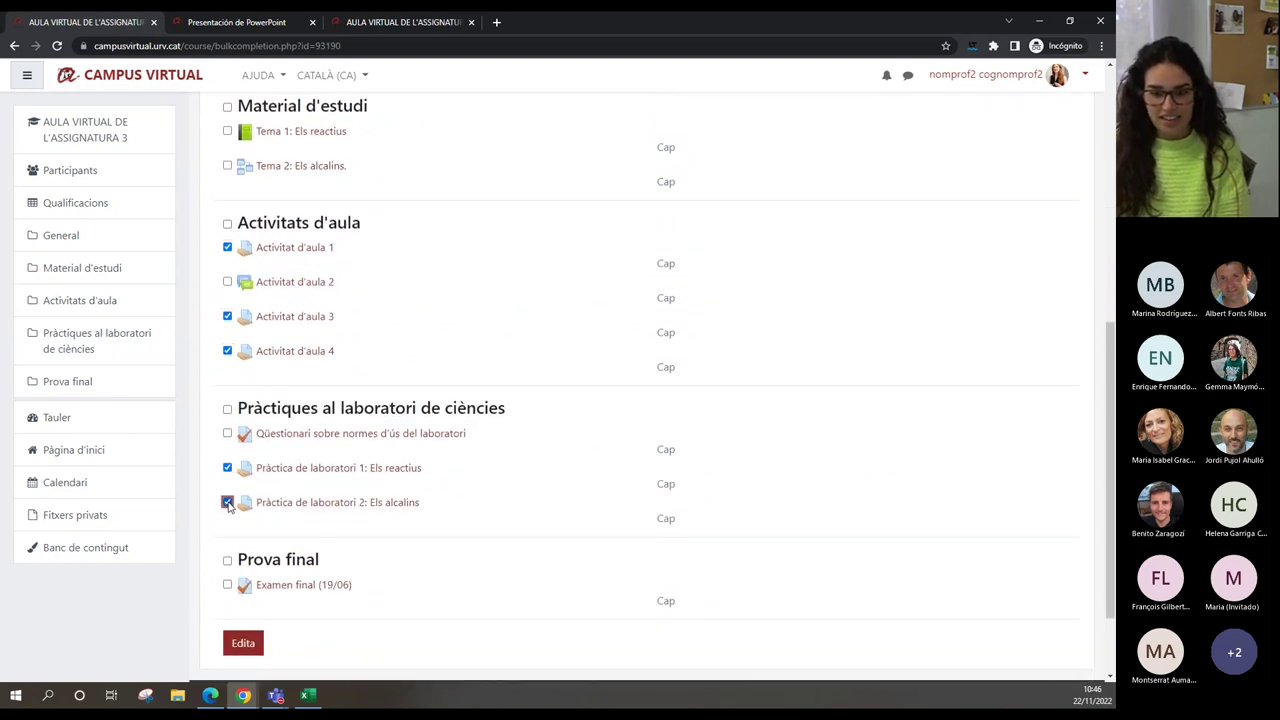
{"action": "scroll", "coordinate": [586, 509], "scroll_direction": "up", "scroll_amount": 4}
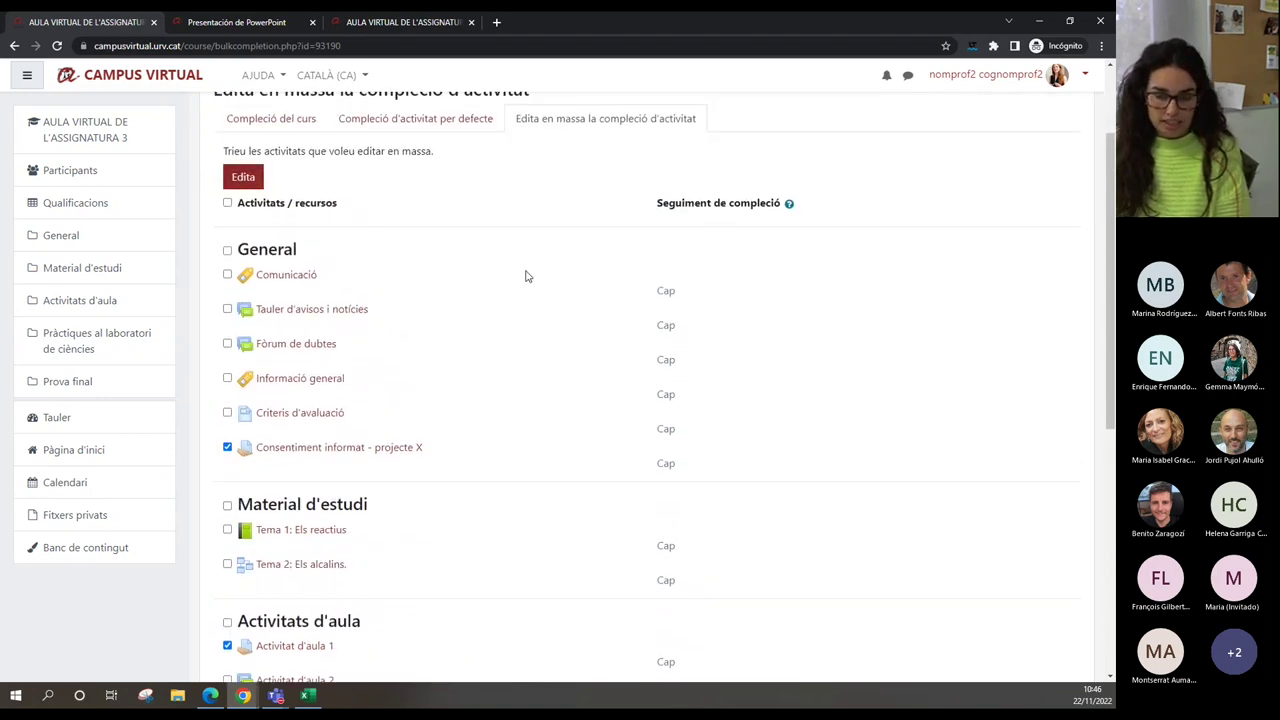
- Replace Consentiment informat - projecte X with Qüestionari sobre normes d'ús del laboratori in the selection, open its bulk completion form and cancel it
{"action": "scroll", "coordinate": [539, 351], "scroll_direction": "down", "scroll_amount": 3}
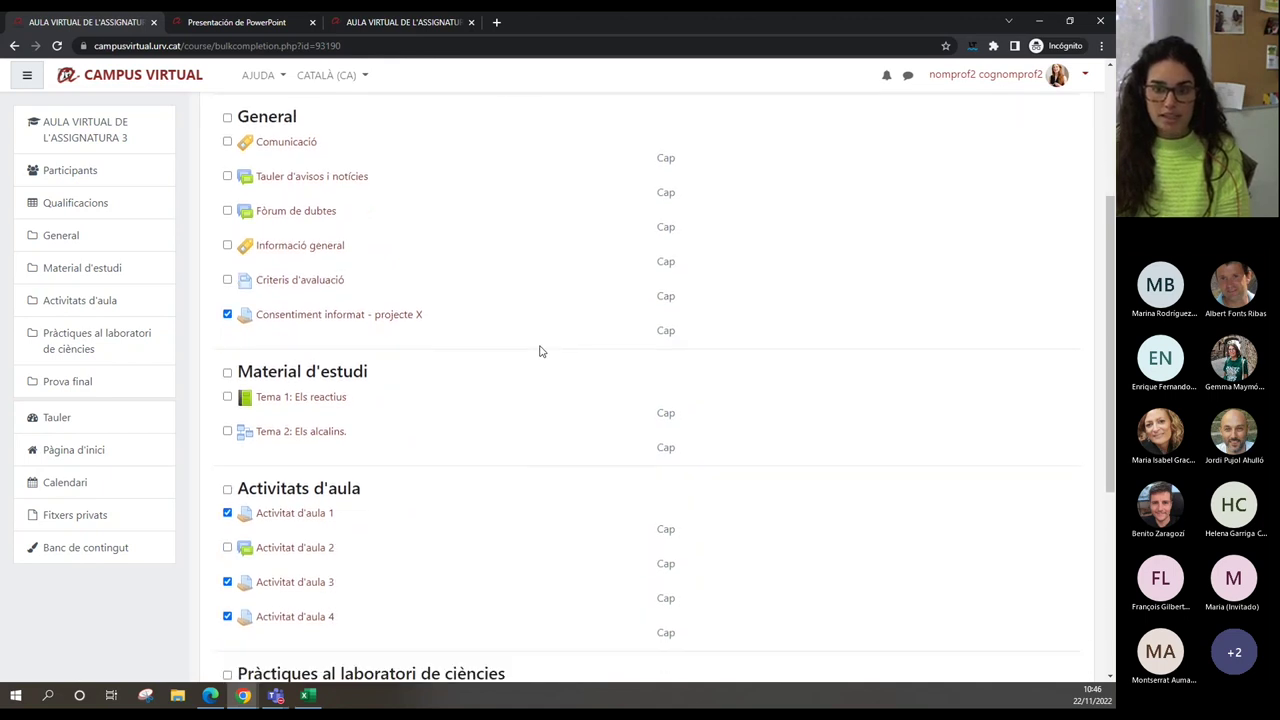
{"action": "left_click", "coordinate": [227, 181]}
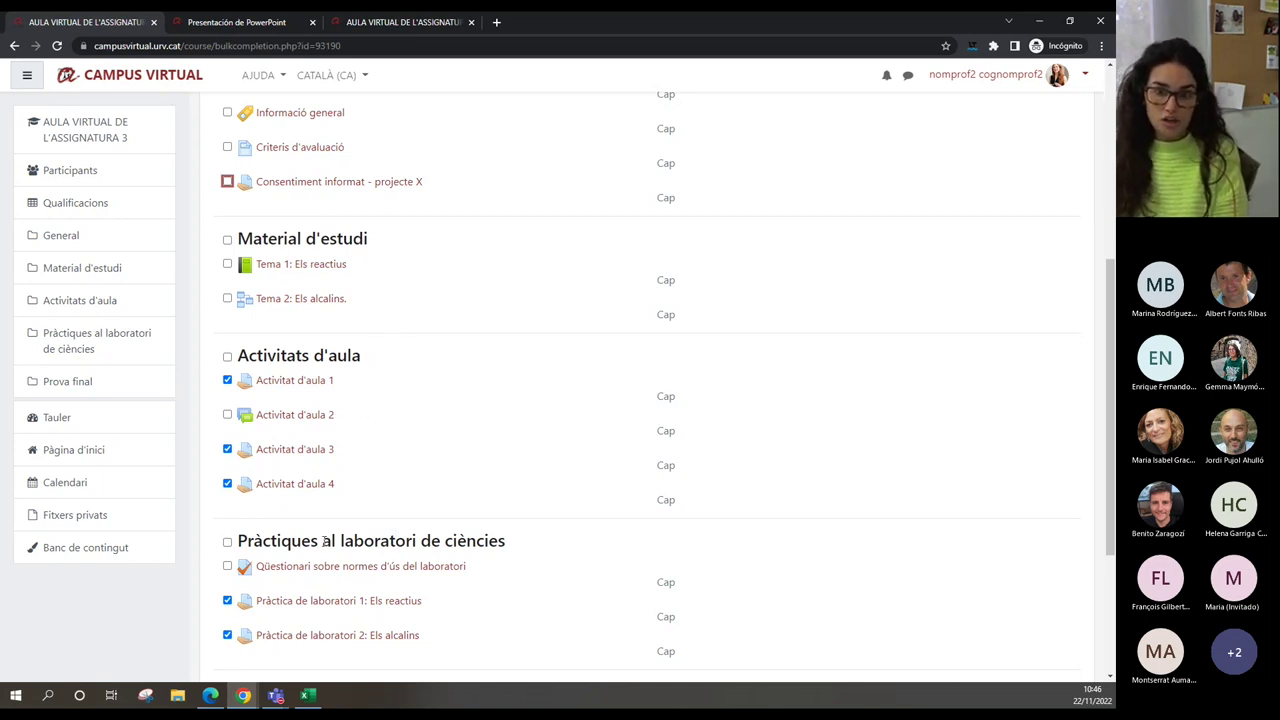
{"action": "scroll", "coordinate": [323, 541], "scroll_direction": "down", "scroll_amount": 2}
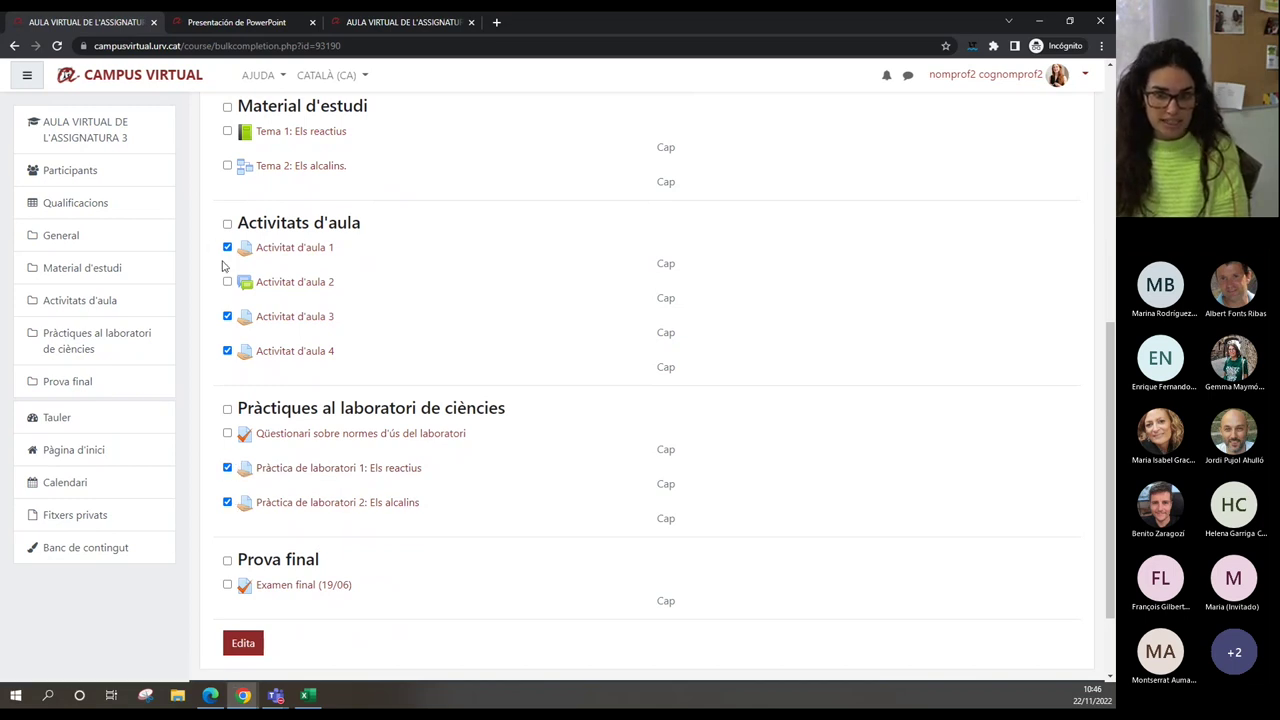
{"action": "left_click", "coordinate": [228, 434]}
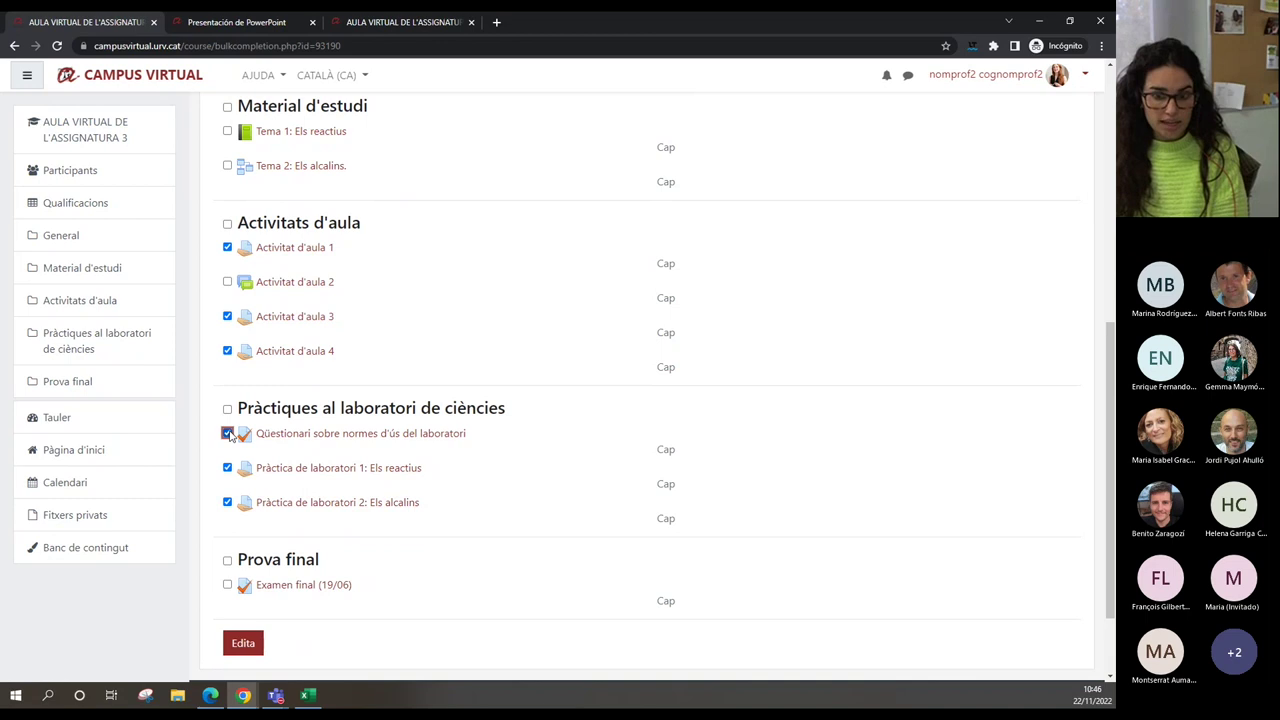
{"action": "left_click", "coordinate": [245, 643]}
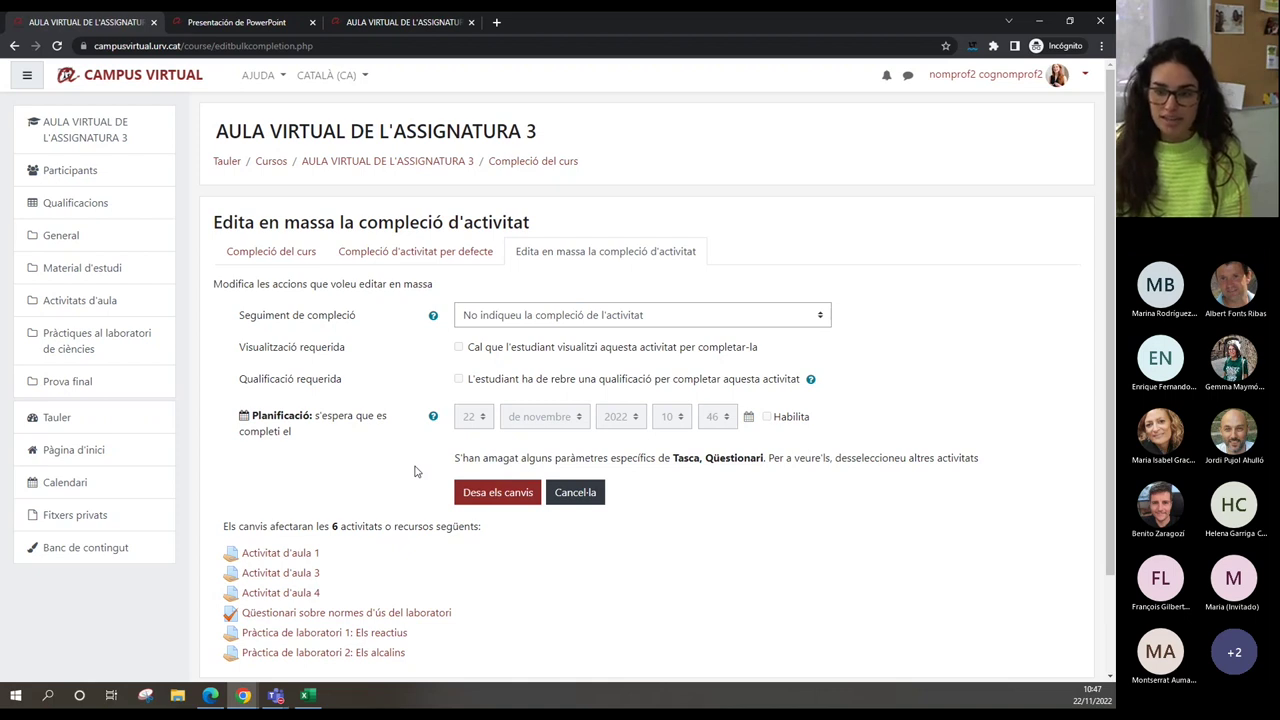
{"action": "left_click", "coordinate": [577, 492]}
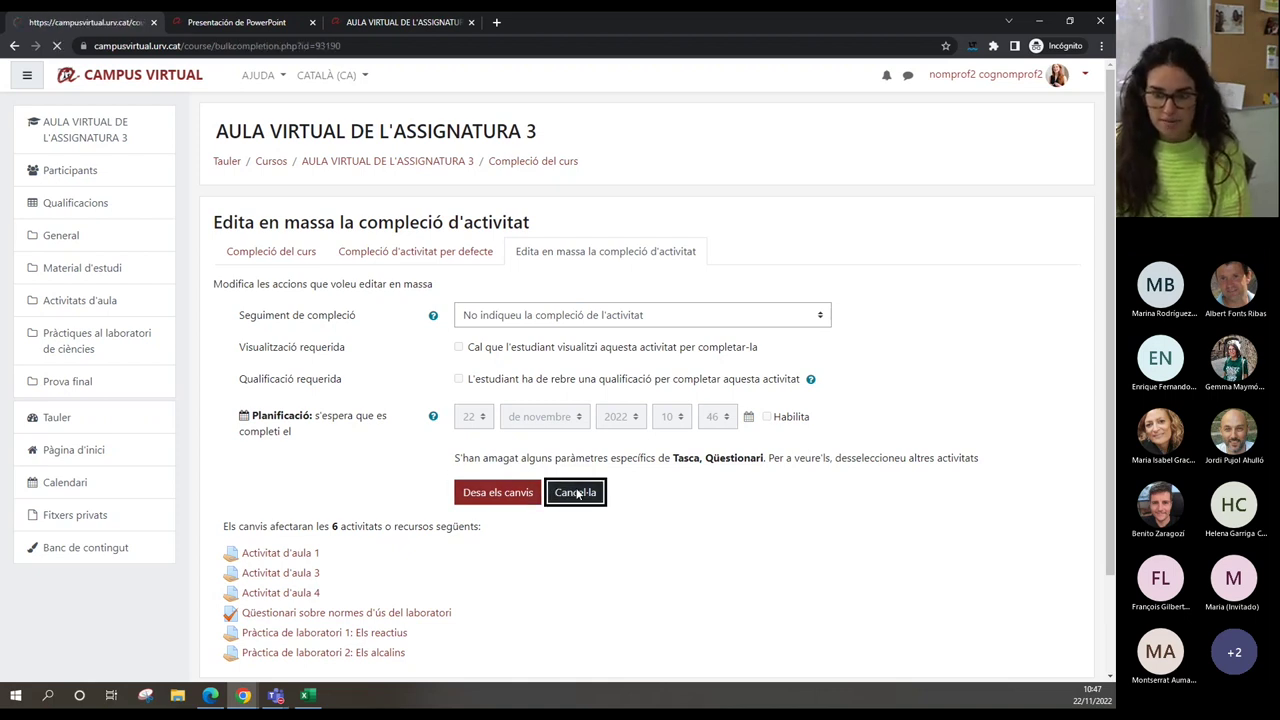
- Open bulk completion editing for Pràctica de laboratori 1 and 2, Activitat d'aula 1, 3 and 4, and Consentiment informat - projecte X
{"action": "scroll", "coordinate": [489, 431], "scroll_direction": "down", "scroll_amount": 5}
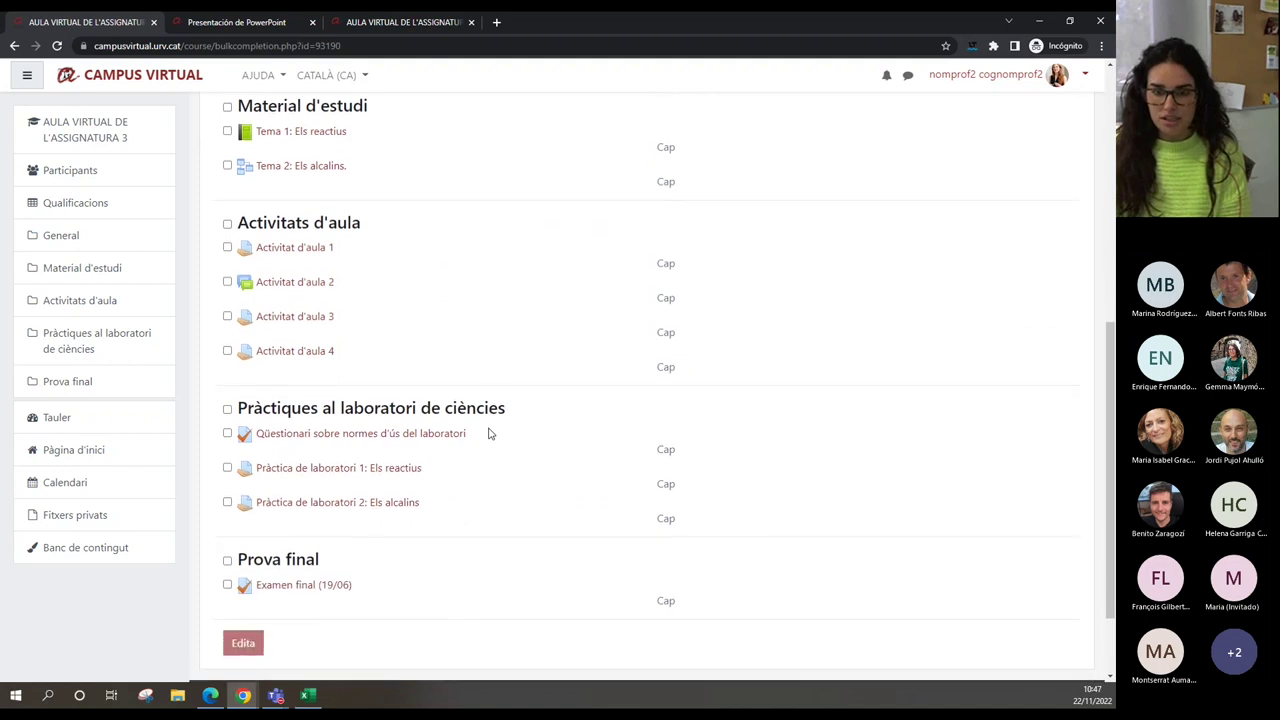
{"action": "left_click", "coordinate": [228, 467]}
{"action": "left_click", "coordinate": [228, 502]}
{"action": "left_click", "coordinate": [227, 316]}
{"action": "left_click", "coordinate": [227, 350]}
{"action": "left_click", "coordinate": [227, 248]}
{"action": "scroll", "coordinate": [566, 463], "scroll_direction": "up", "scroll_amount": 2}
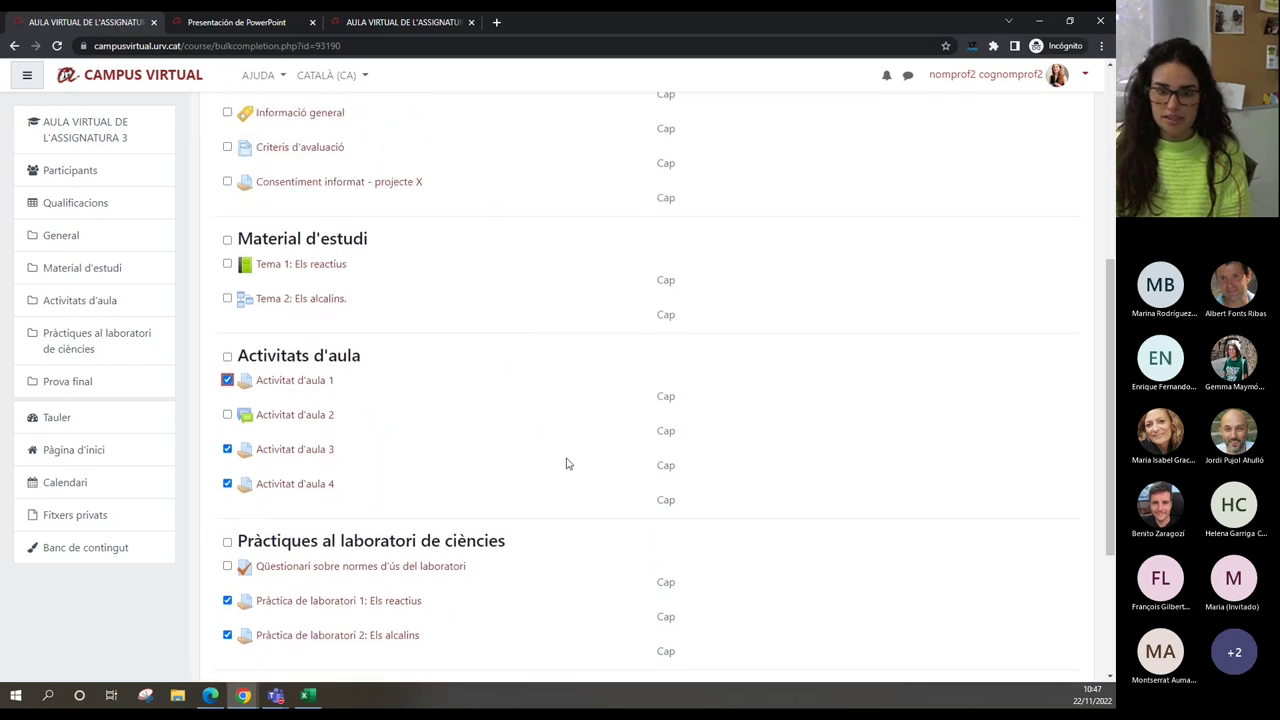
{"action": "scroll", "coordinate": [566, 463], "scroll_direction": "up", "scroll_amount": 1}
{"action": "left_click", "coordinate": [228, 248]}
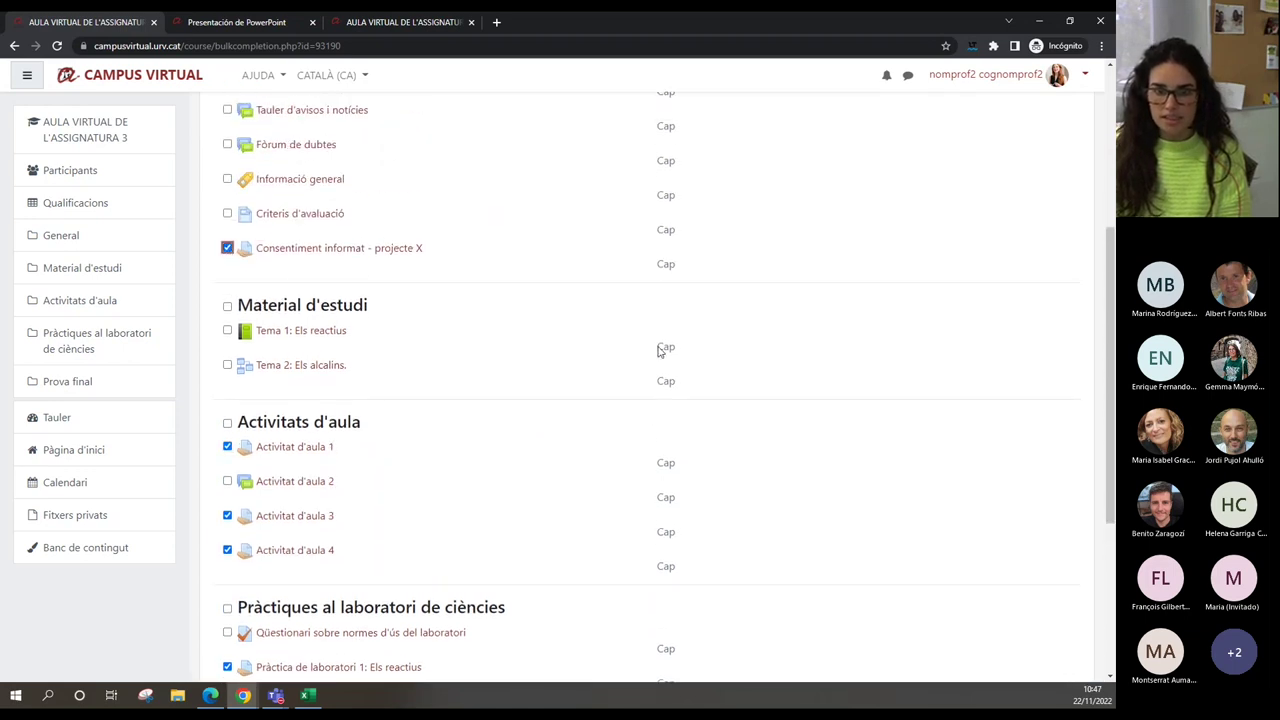
{"action": "scroll", "coordinate": [657, 502], "scroll_direction": "up", "scroll_amount": 1}
{"action": "scroll", "coordinate": [657, 502], "scroll_direction": "up", "scroll_amount": 3}
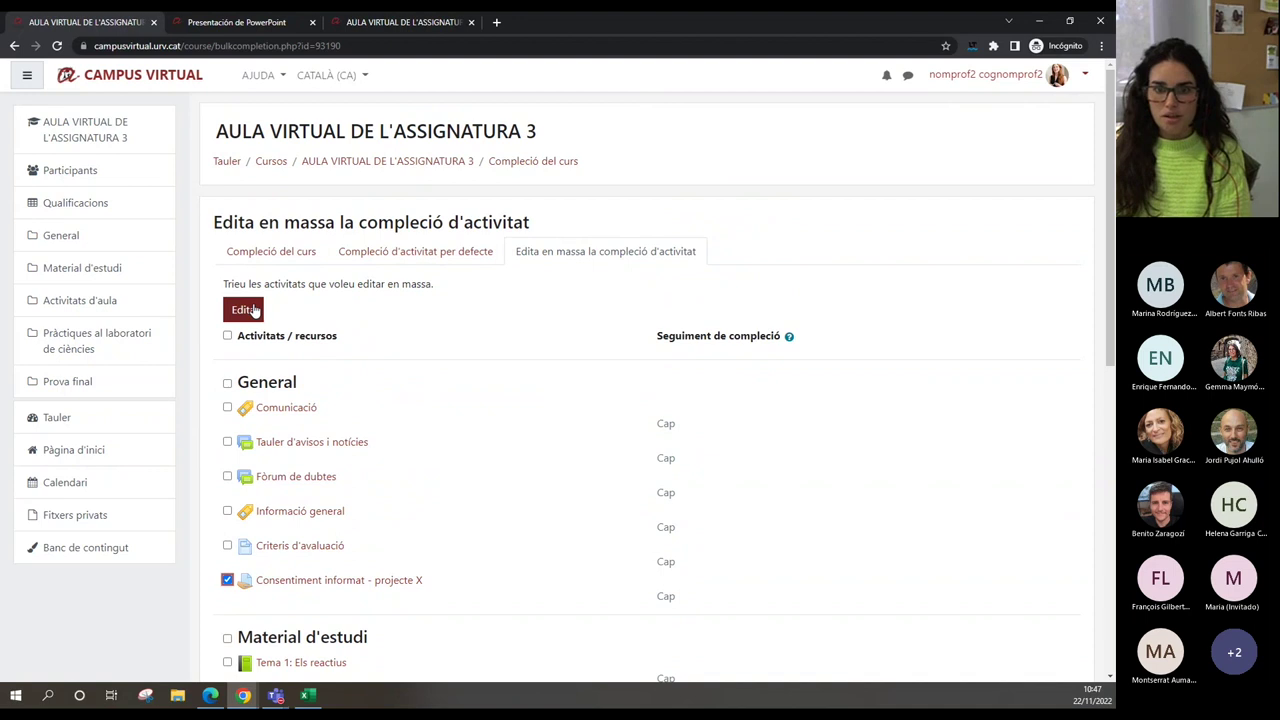
{"action": "left_click", "coordinate": [250, 310]}
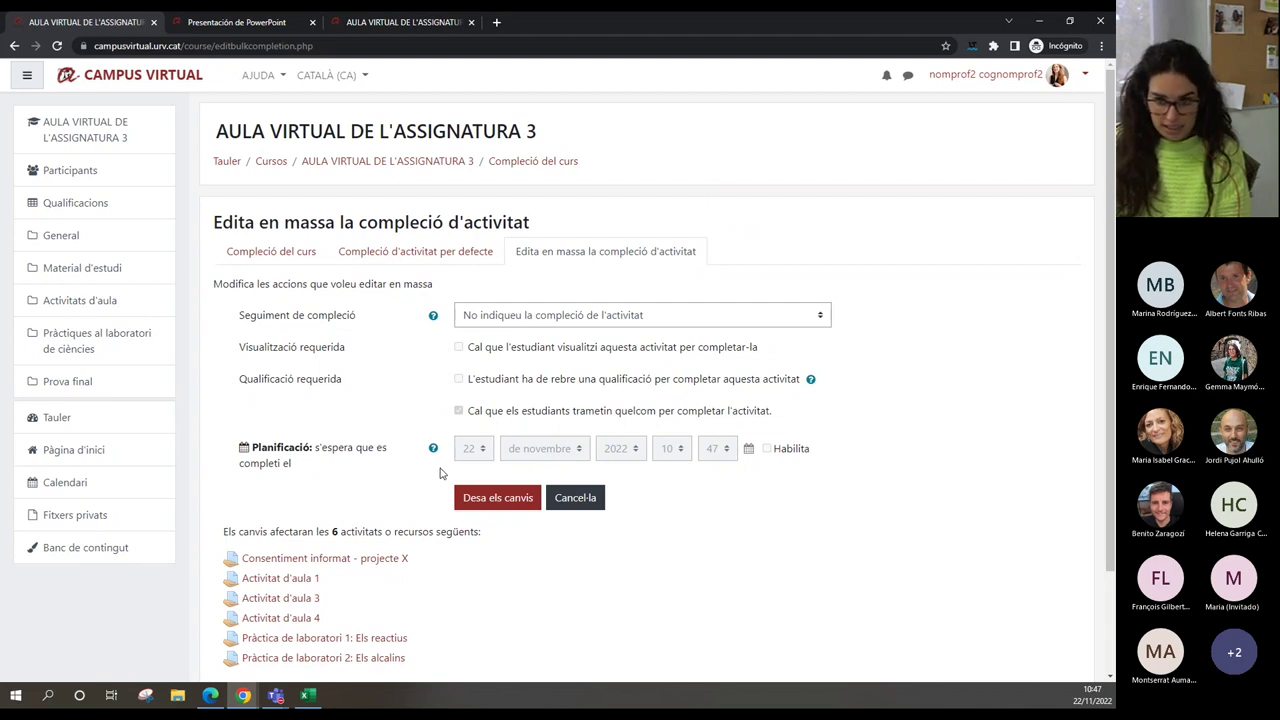
- Set the selected tasks' Seguiment de compleció to Mostra l'activitat com a completada si es compleixen les condicions and save the changes
{"action": "scroll", "coordinate": [400, 496], "scroll_direction": "down", "scroll_amount": 1}
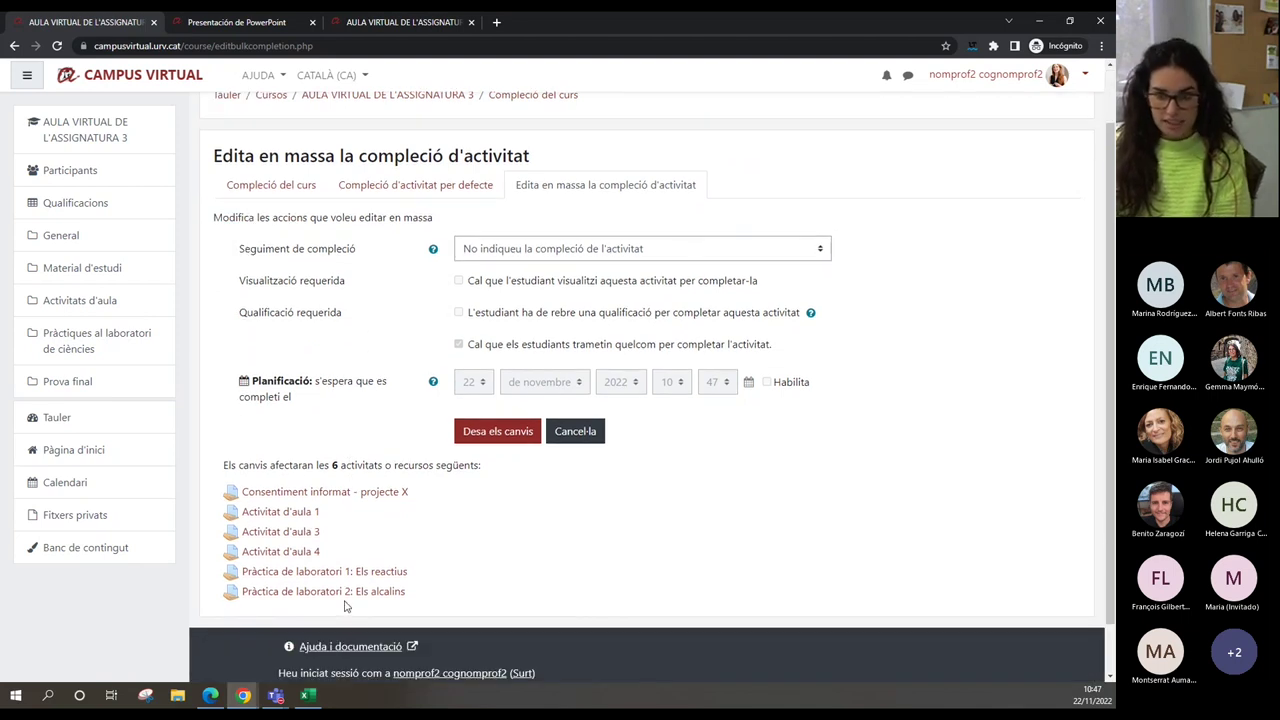
{"action": "scroll", "coordinate": [610, 573], "scroll_direction": "up", "scroll_amount": 1}
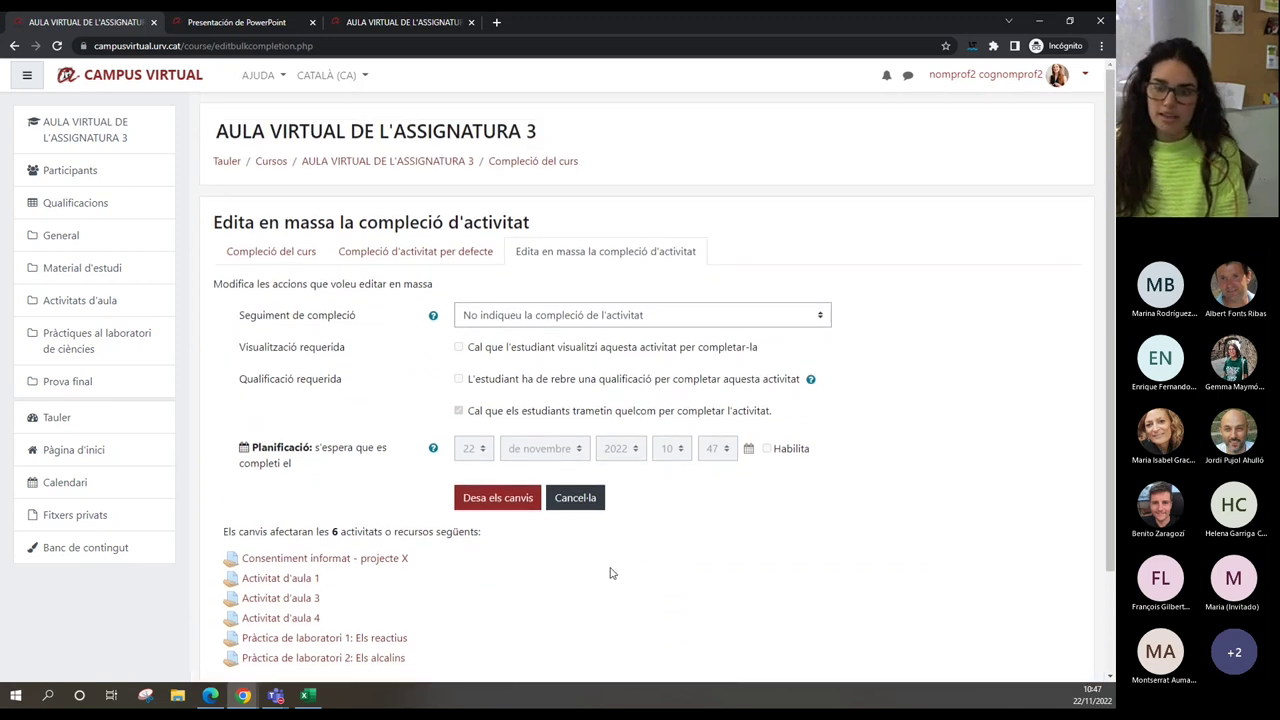
{"action": "left_click", "coordinate": [622, 316]}
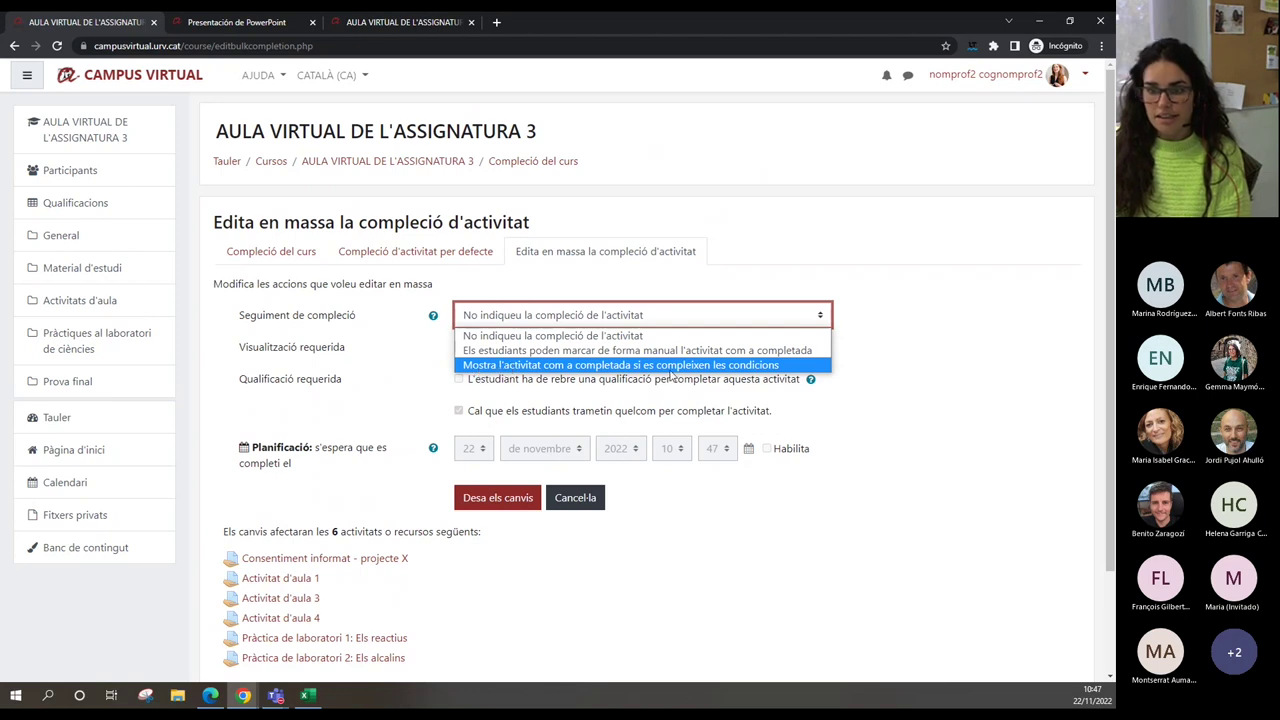
{"action": "left_click", "coordinate": [727, 366]}
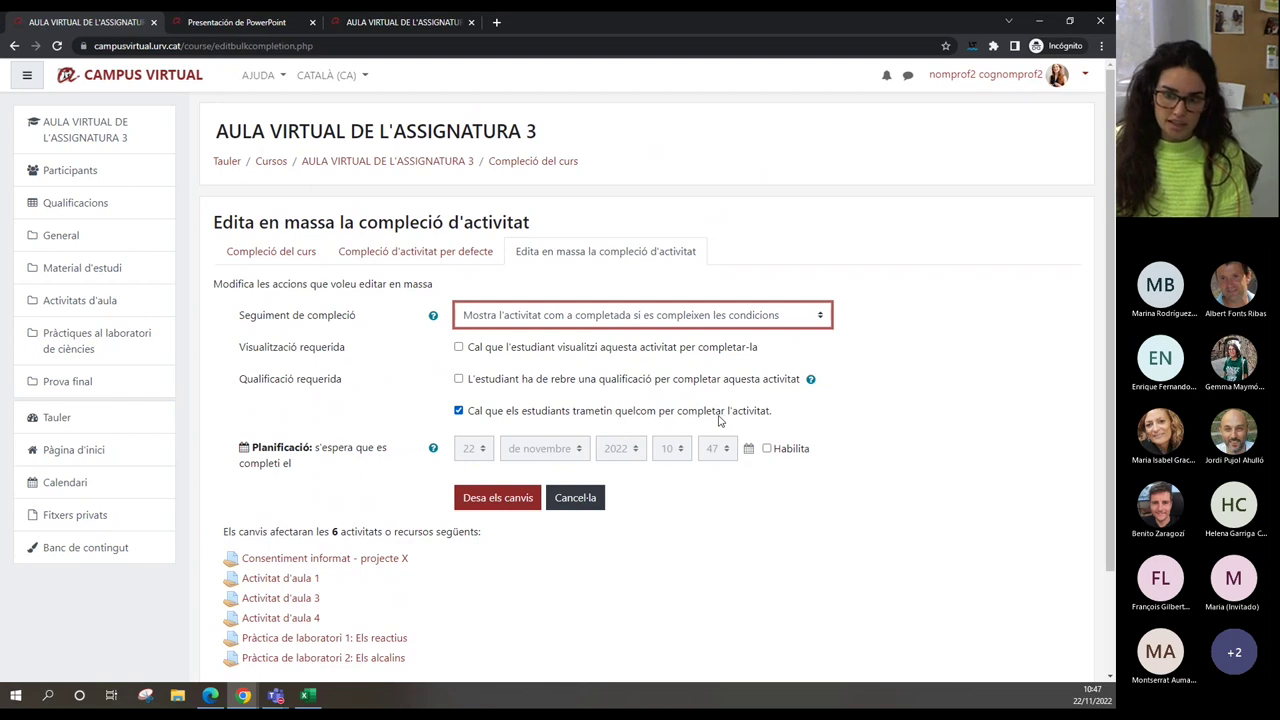
{"action": "scroll", "coordinate": [706, 460], "scroll_direction": "down", "scroll_amount": 1}
{"action": "left_click", "coordinate": [515, 431]}
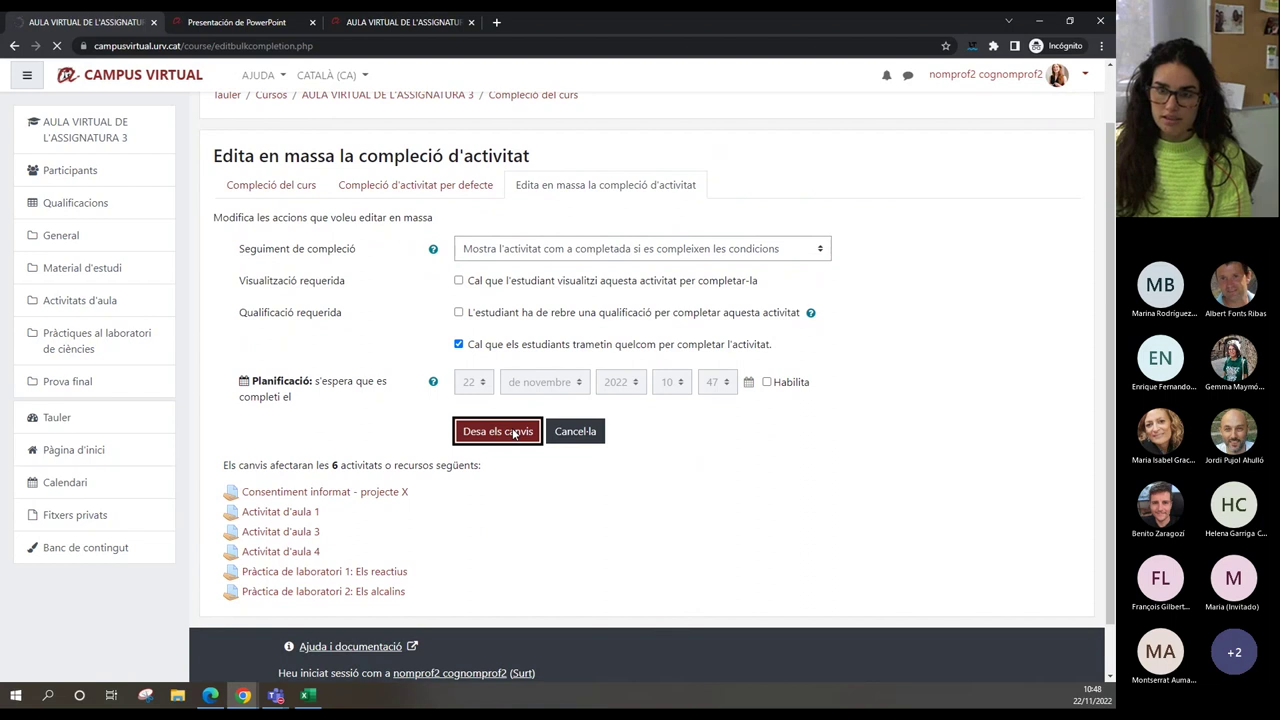
- Review the tasks' completion conditions in the bulk editing list and on the AULA VIRTUAL DE L'ASSIGNATURA 3 course page
{"action": "scroll", "coordinate": [513, 435], "scroll_direction": "down", "scroll_amount": 4}
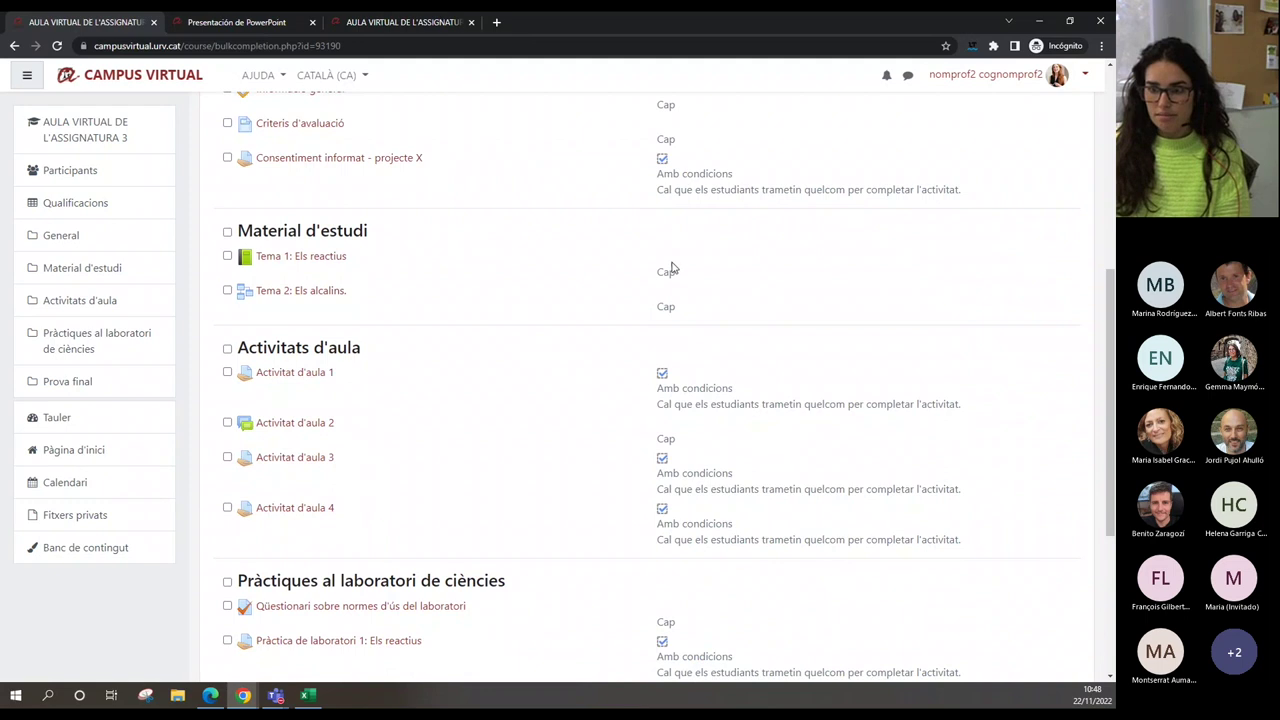
{"action": "scroll", "coordinate": [672, 268], "scroll_direction": "down", "scroll_amount": 3}
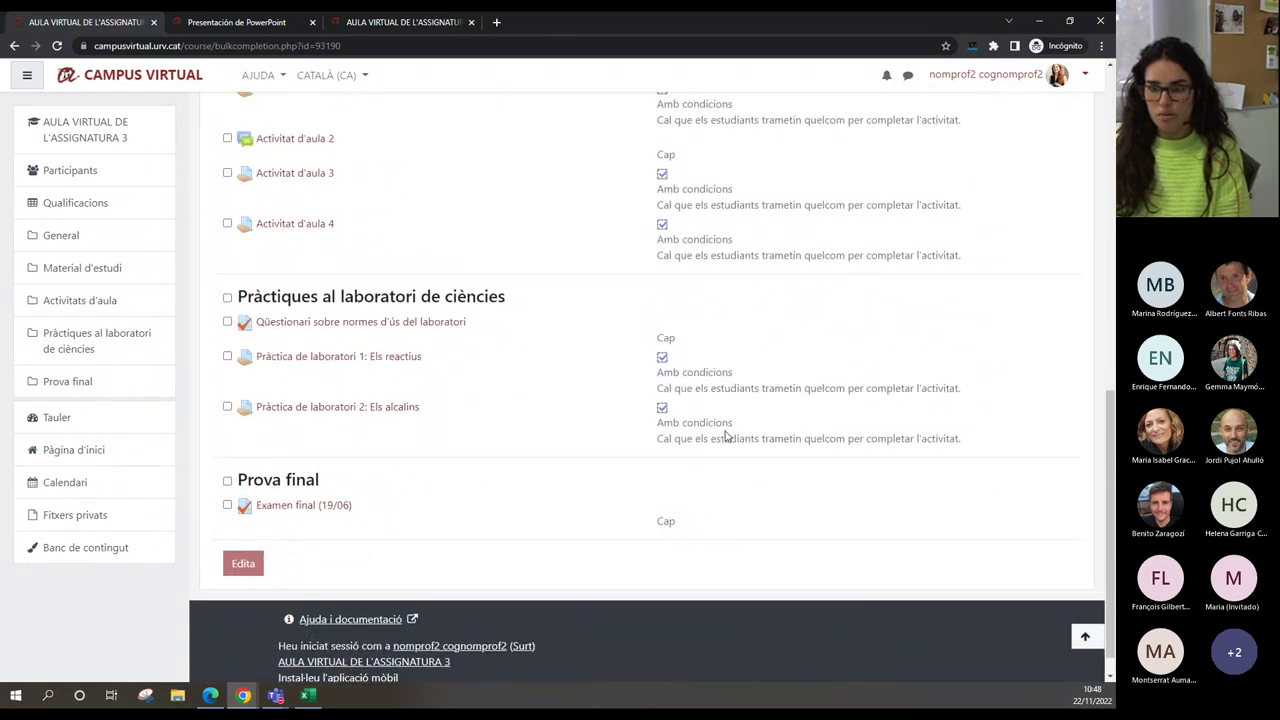
{"action": "scroll", "coordinate": [727, 436], "scroll_direction": "up", "scroll_amount": 7}
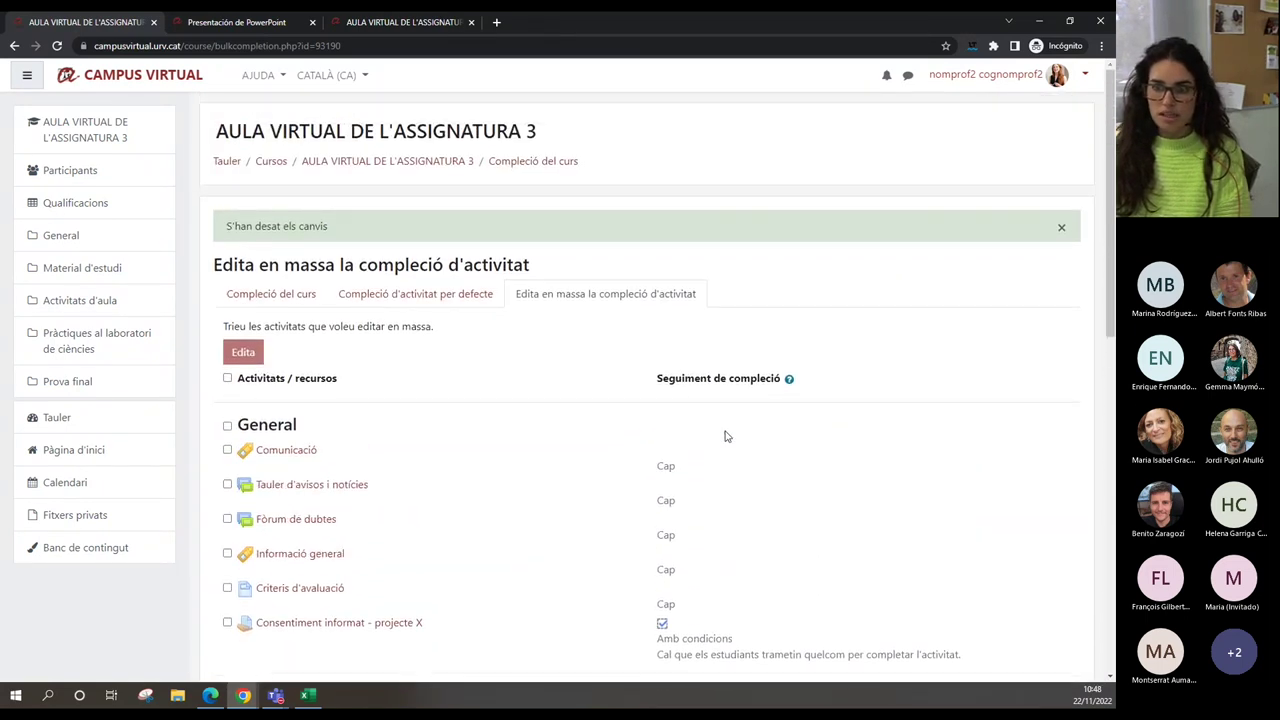
{"action": "left_click", "coordinate": [437, 163]}
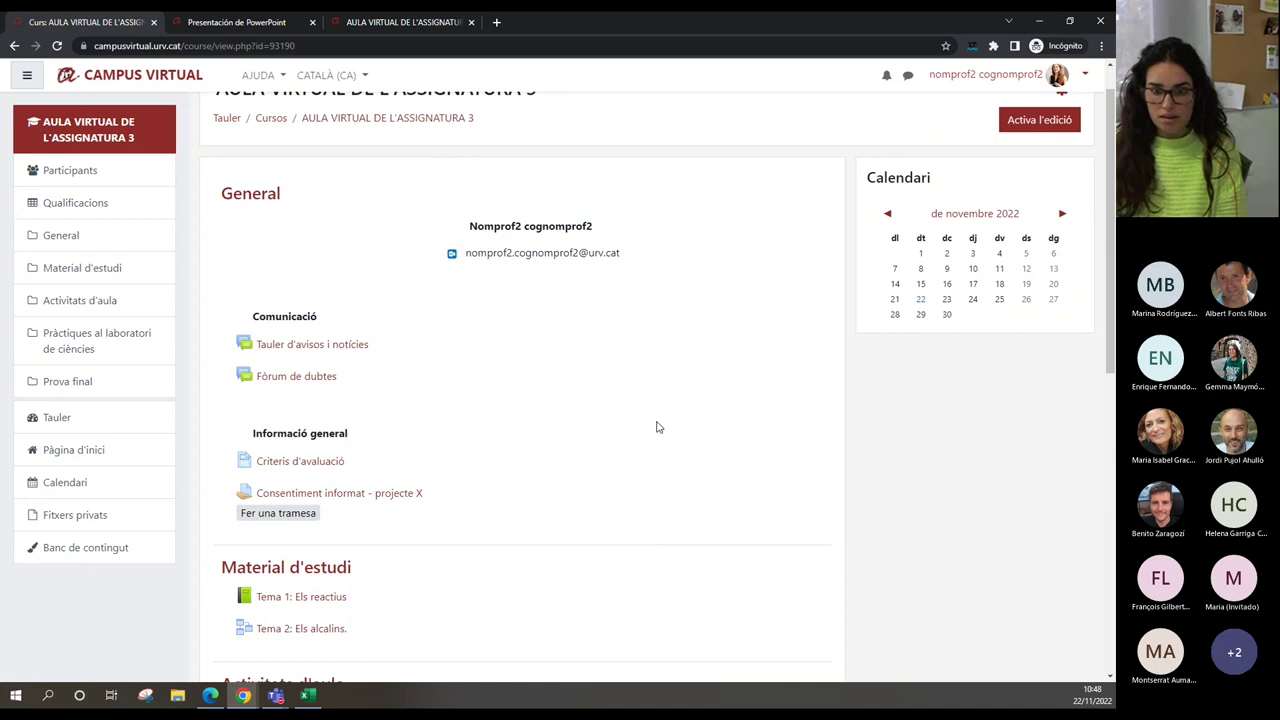
{"action": "scroll", "coordinate": [370, 345], "scroll_direction": "down", "scroll_amount": 2}
{"action": "scroll", "coordinate": [268, 316], "scroll_direction": "down", "scroll_amount": 2}
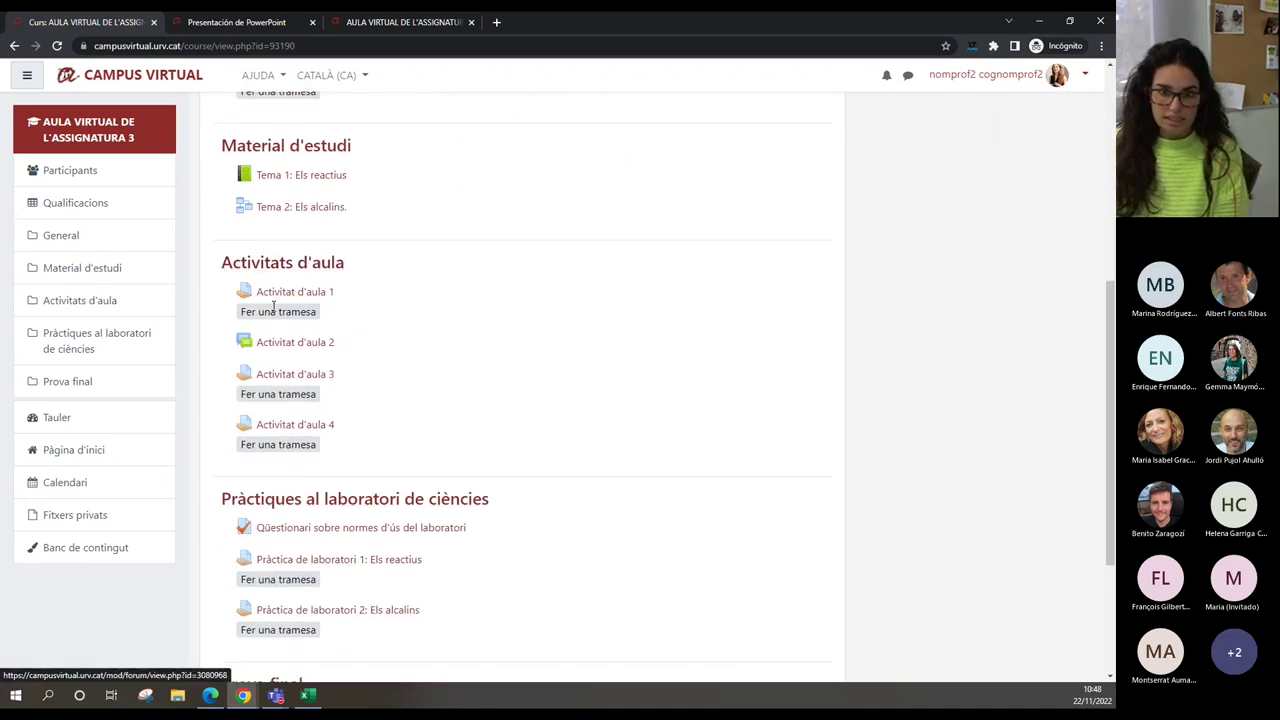
{"action": "scroll", "coordinate": [293, 468], "scroll_direction": "down", "scroll_amount": 2}
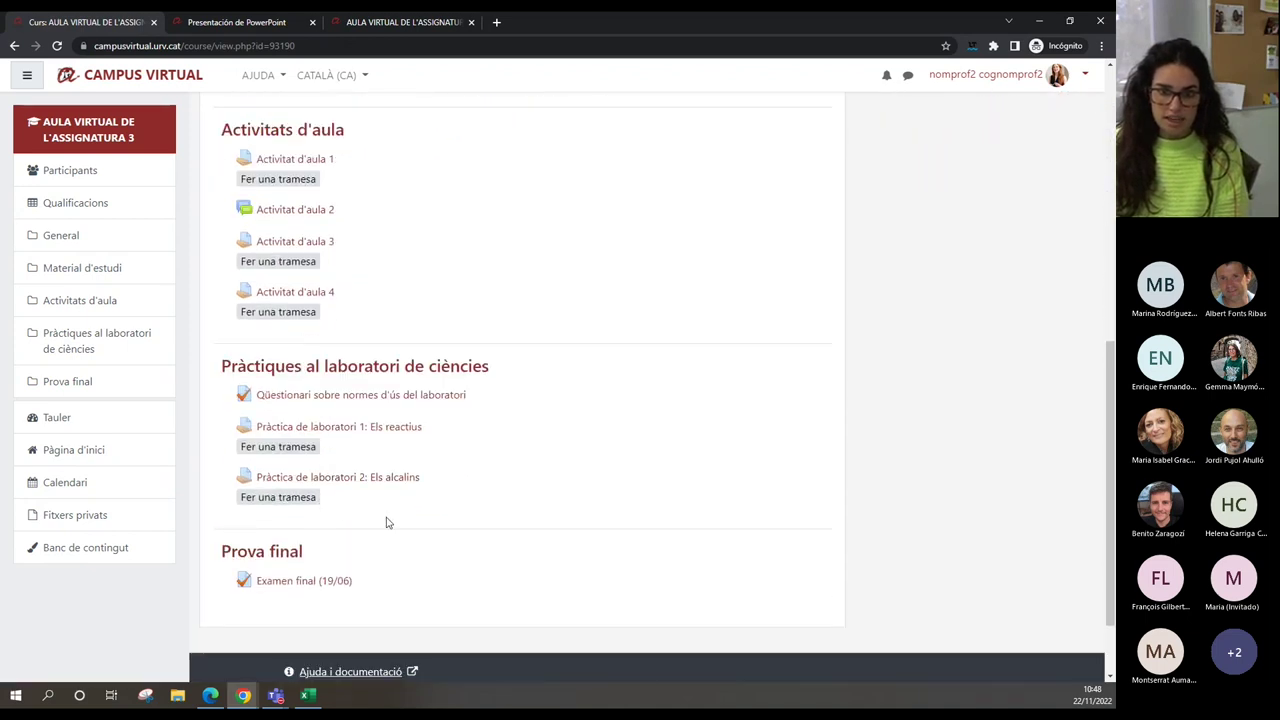
{"action": "scroll", "coordinate": [672, 491], "scroll_direction": "up", "scroll_amount": 6}
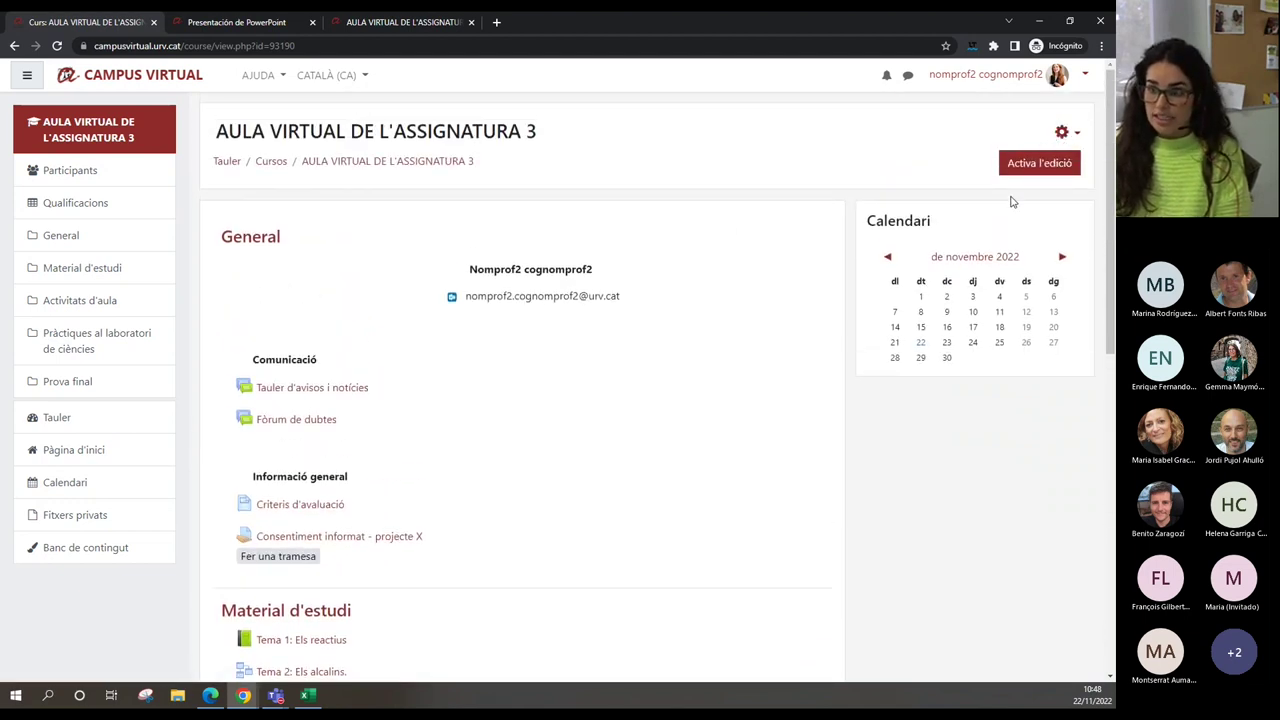
- Examine each student's completed tasks in the Compleció de l'activitat report from the course administration, and return to the course page
{"action": "left_click", "coordinate": [1066, 133]}
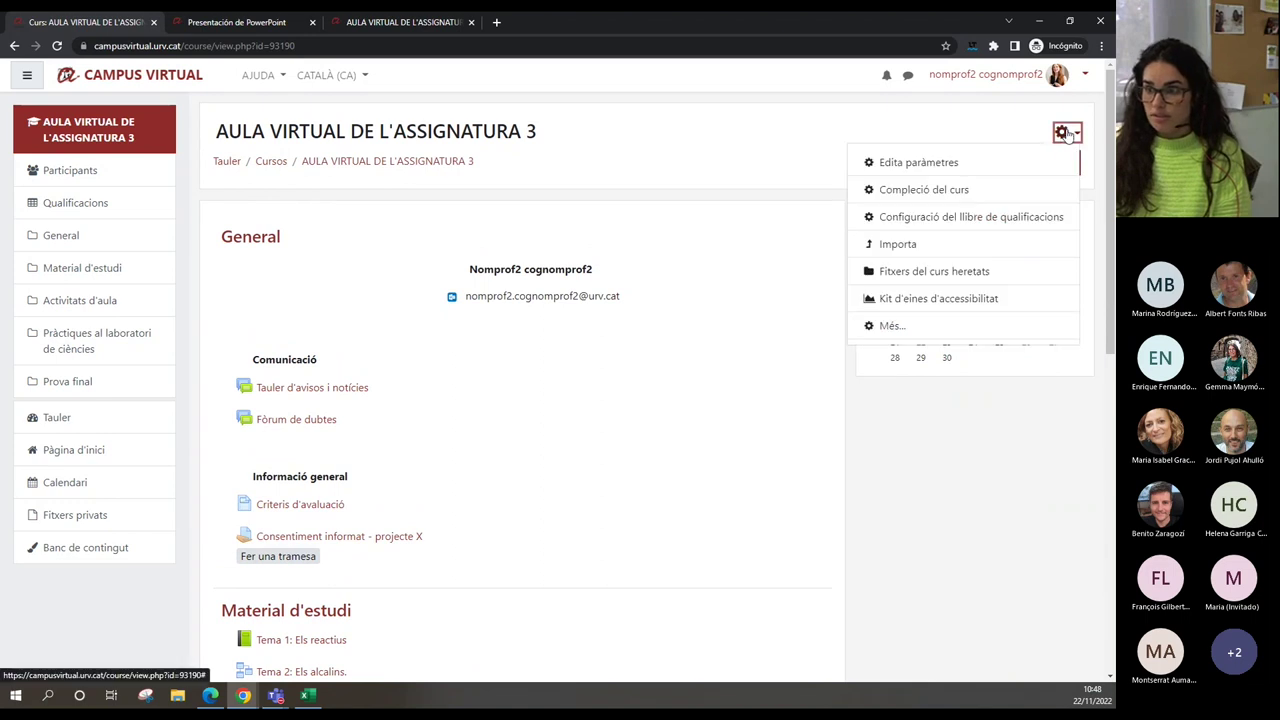
{"action": "left_click", "coordinate": [893, 326]}
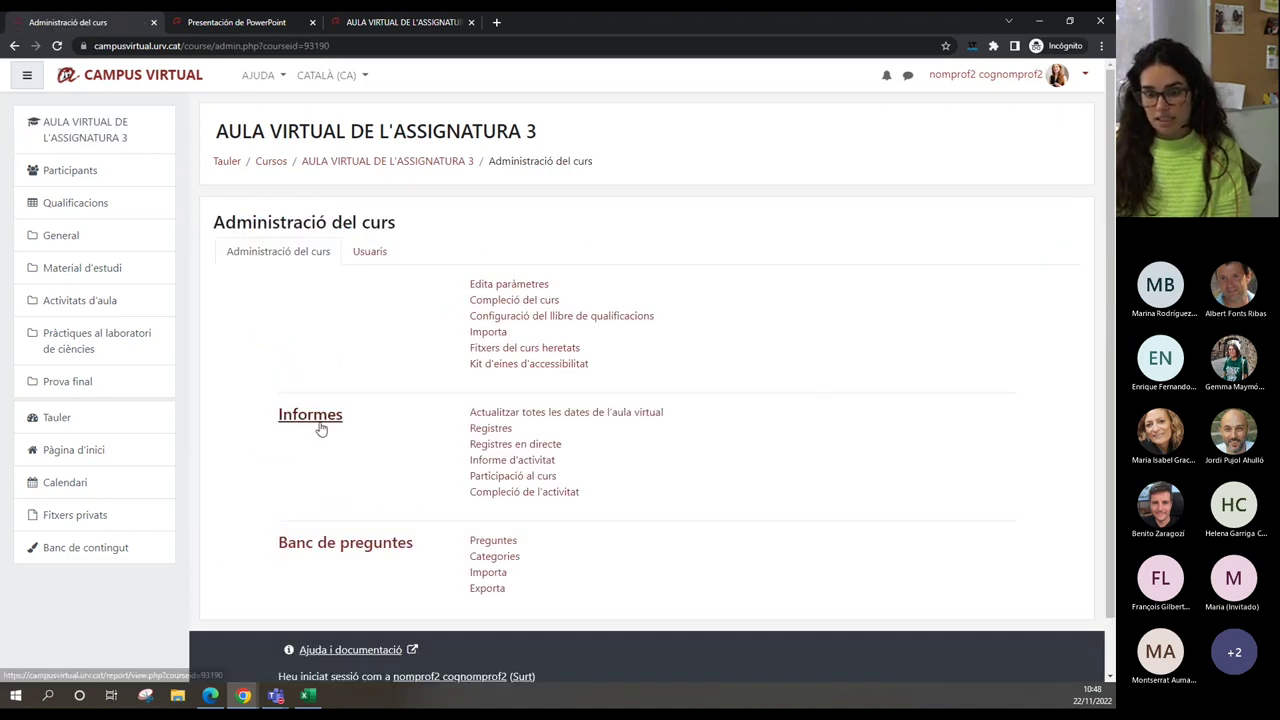
{"action": "left_click_drag", "start_coordinate": [594, 494], "coordinate": [469, 502]}
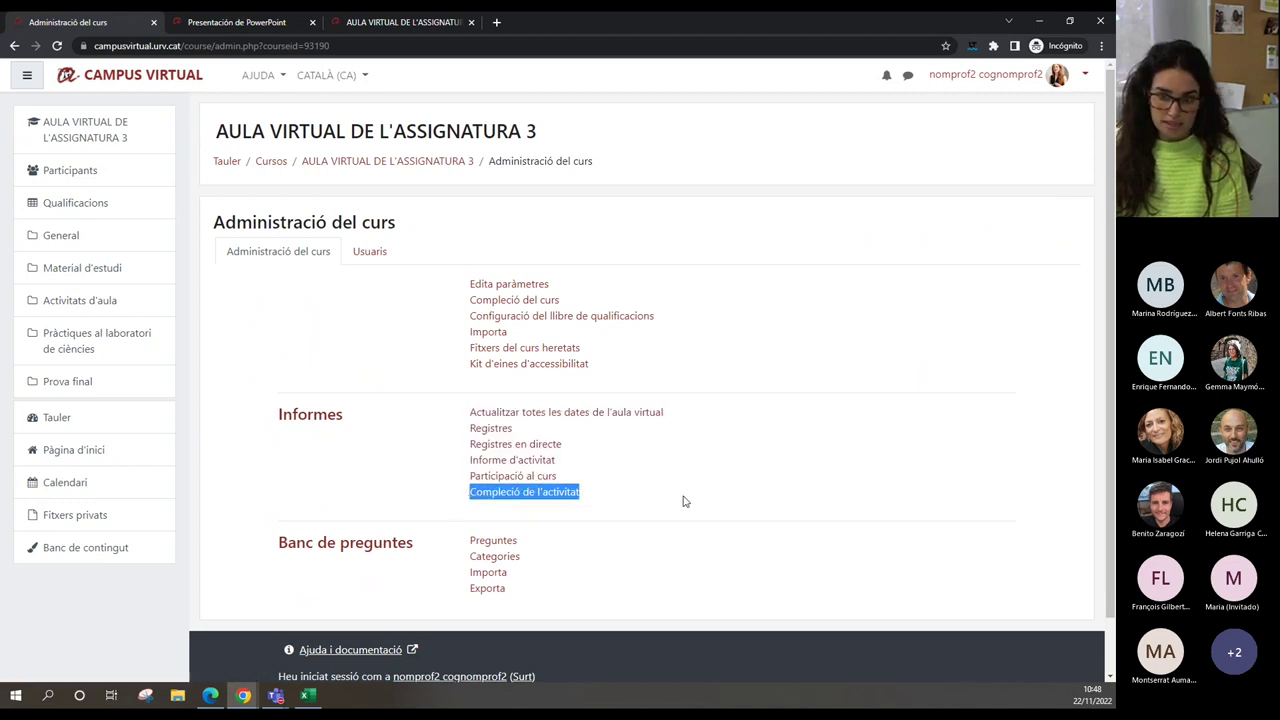
{"action": "left_click", "coordinate": [576, 496]}
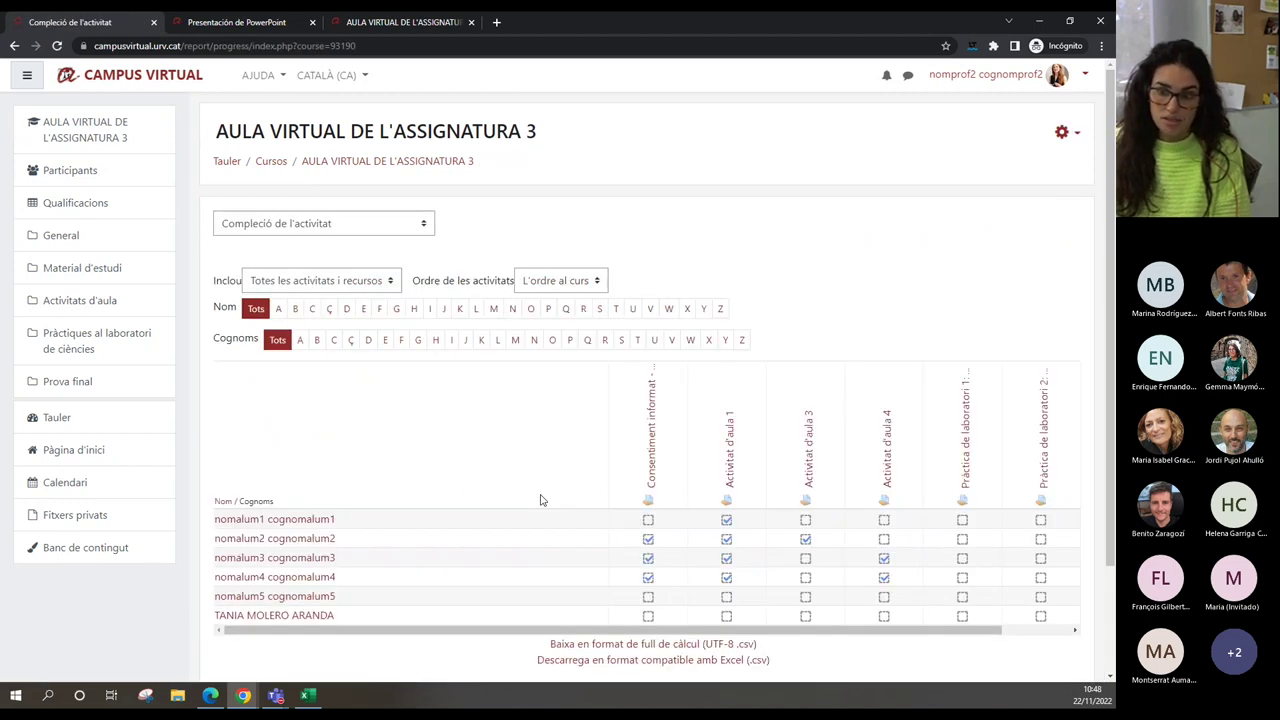
{"action": "scroll", "coordinate": [540, 500], "scroll_direction": "down", "scroll_amount": 1}
{"action": "mouse_move", "coordinate": [500, 563]}
{"action": "left_mouse_down"}
{"action": "mouse_move", "coordinate": [556, 563]}
{"action": "mouse_move", "coordinate": [500, 563]}
{"action": "left_mouse_up"}
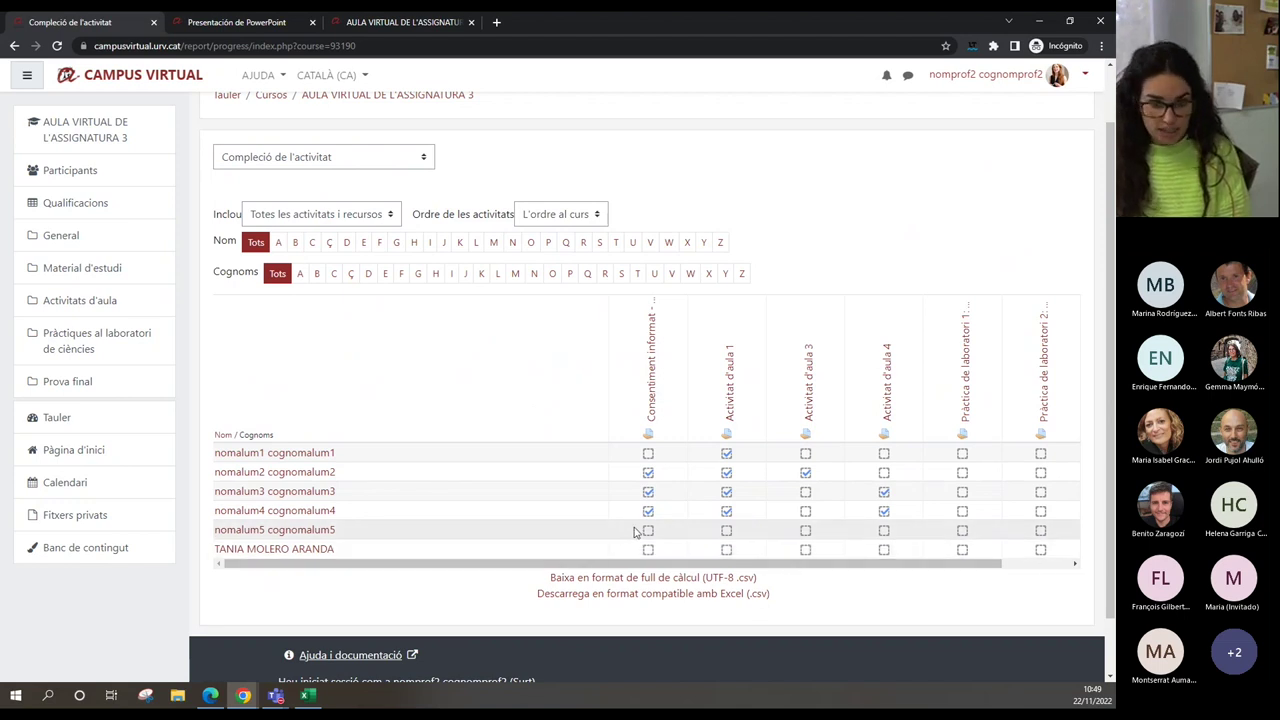
{"action": "scroll", "coordinate": [606, 443], "scroll_direction": "up", "scroll_amount": 1}
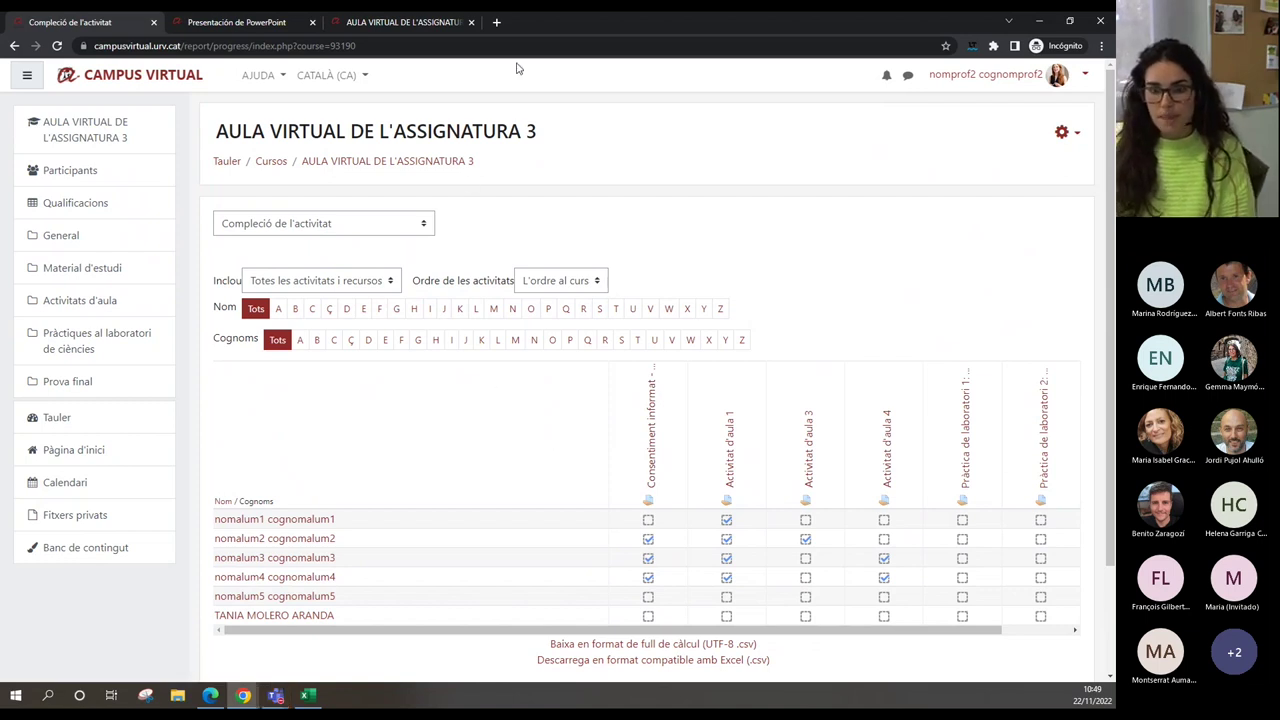
{"action": "left_click", "coordinate": [400, 161]}
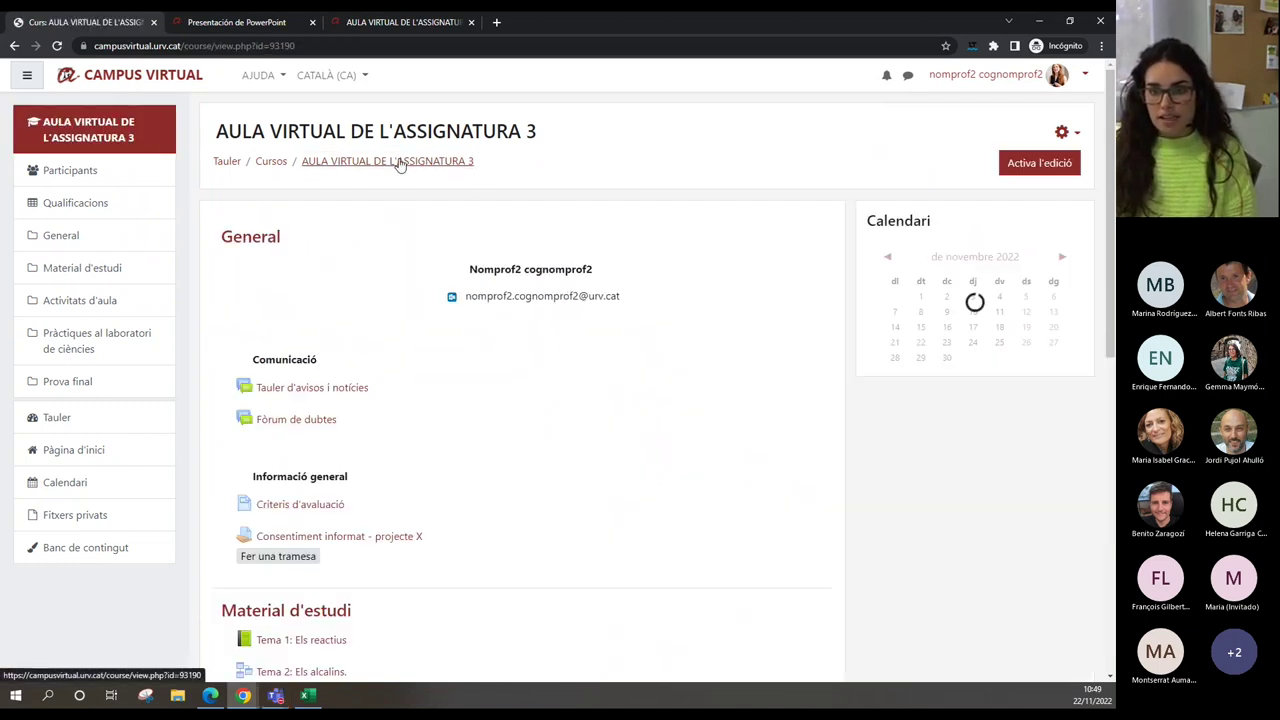
- Open the Compleció d'activitat per defecte settings within the course completion options of AULA VIRTUAL DE L'ASSIGNATURA 3
{"action": "scroll", "coordinate": [591, 431], "scroll_direction": "down", "scroll_amount": 3}
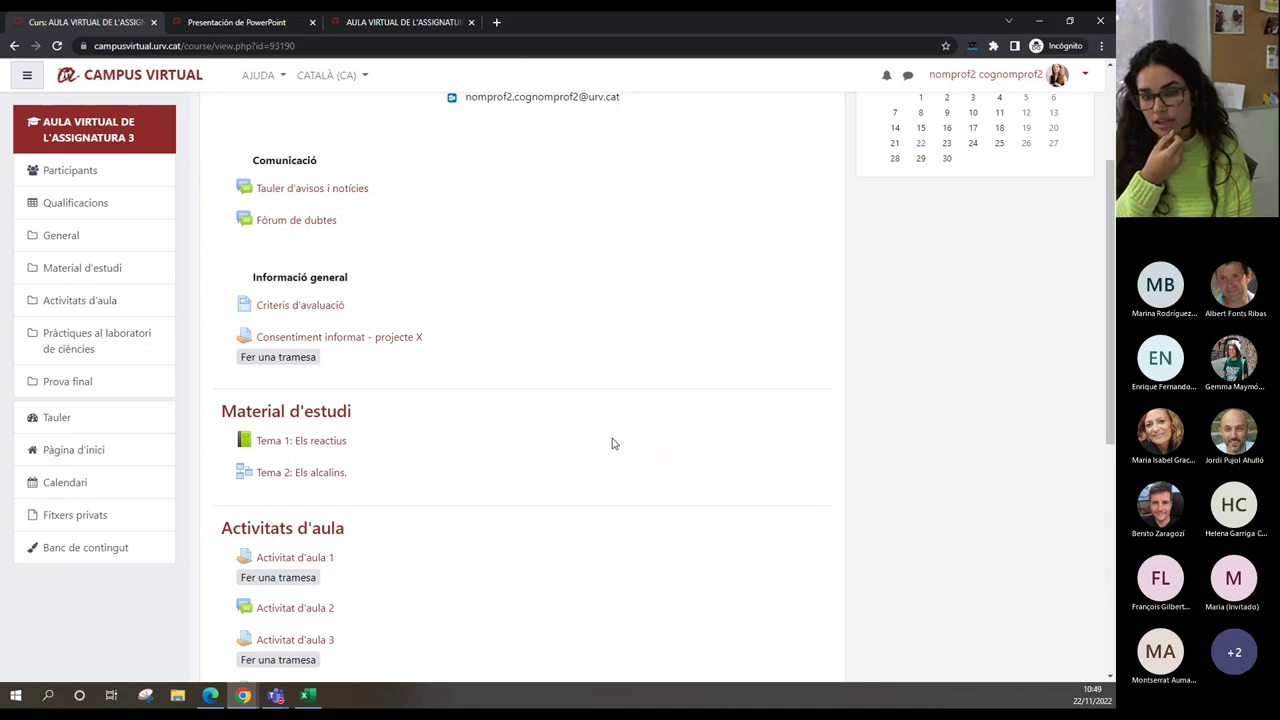
{"action": "scroll", "coordinate": [613, 443], "scroll_direction": "up", "scroll_amount": 3}
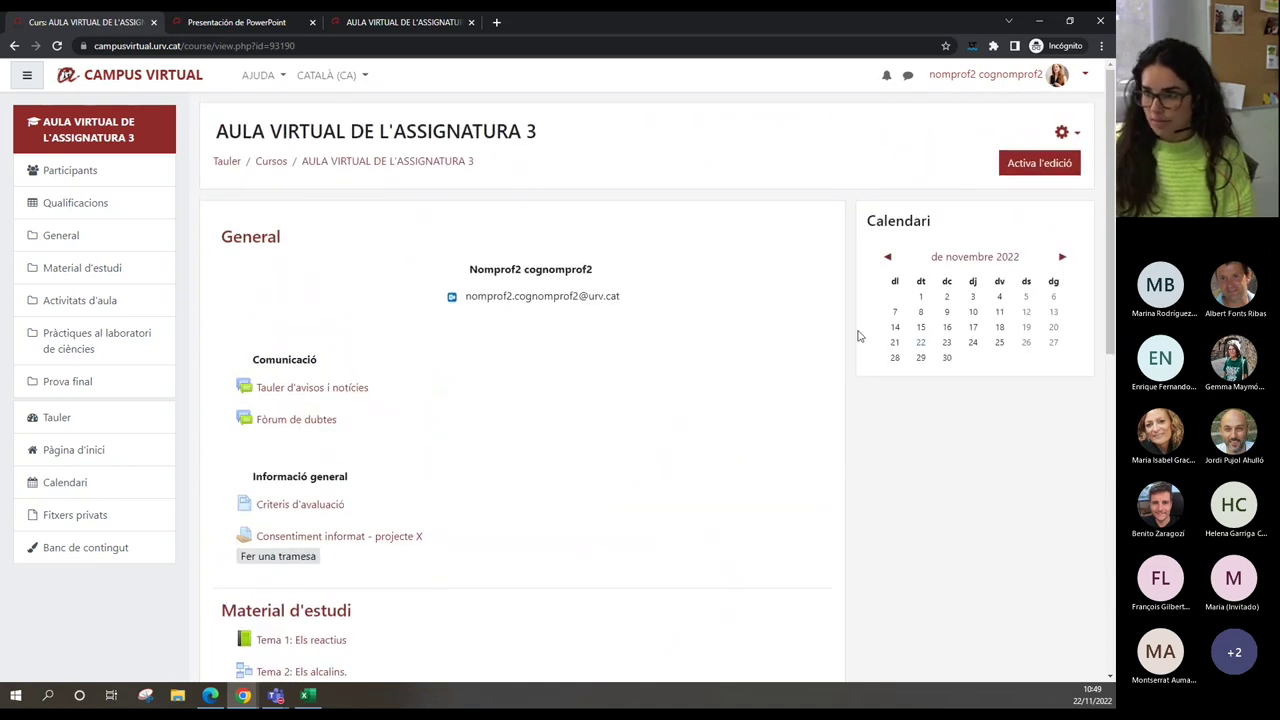
{"action": "left_click", "coordinate": [1062, 135]}
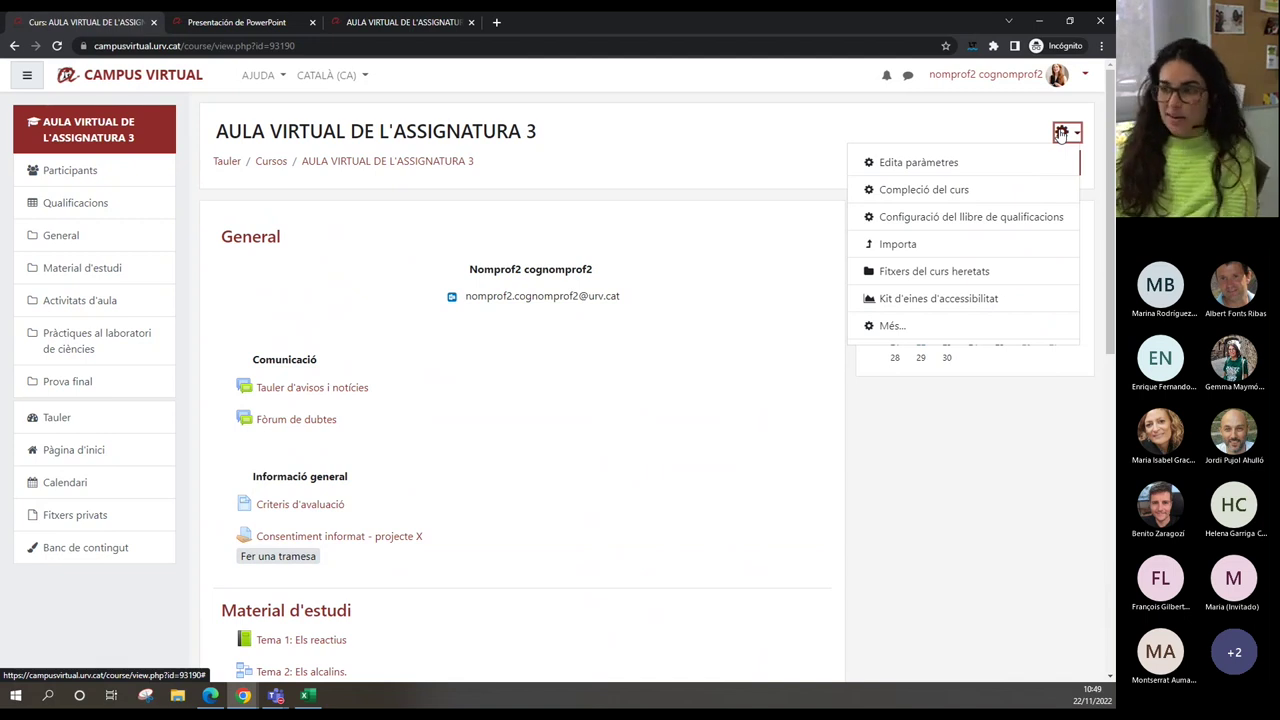
{"action": "left_click", "coordinate": [960, 190]}
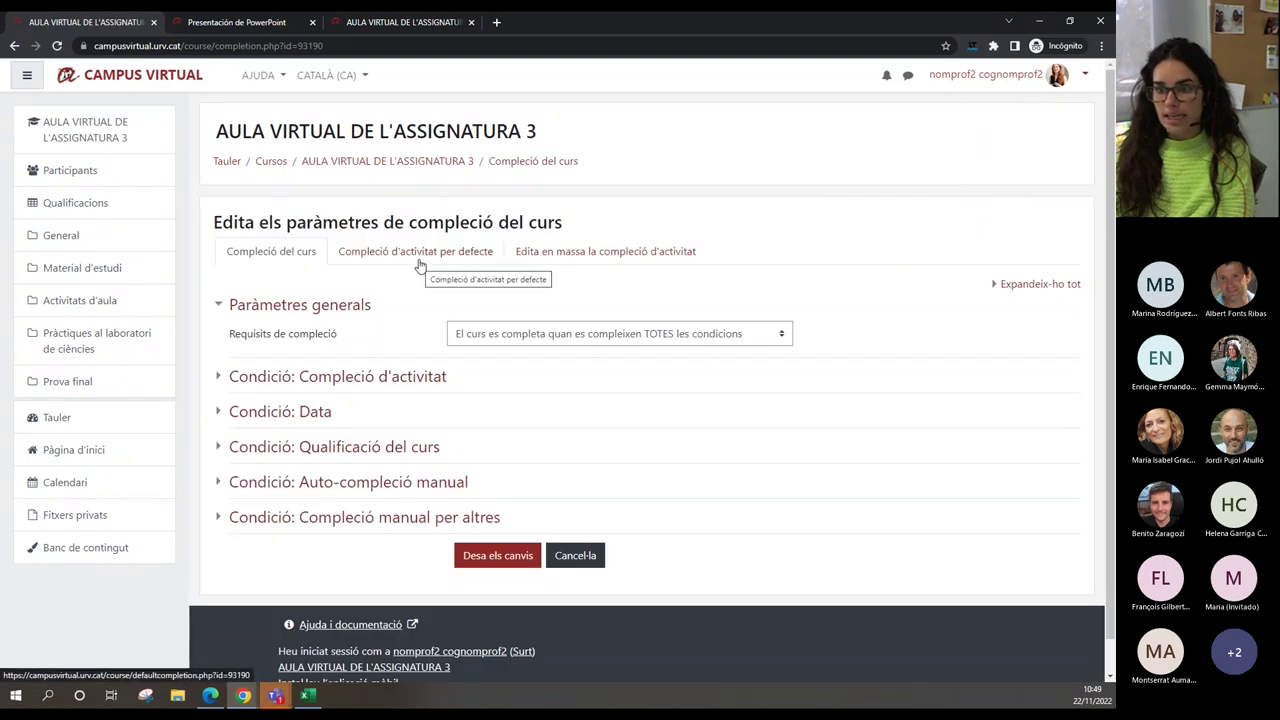
{"action": "left_click", "coordinate": [420, 265]}
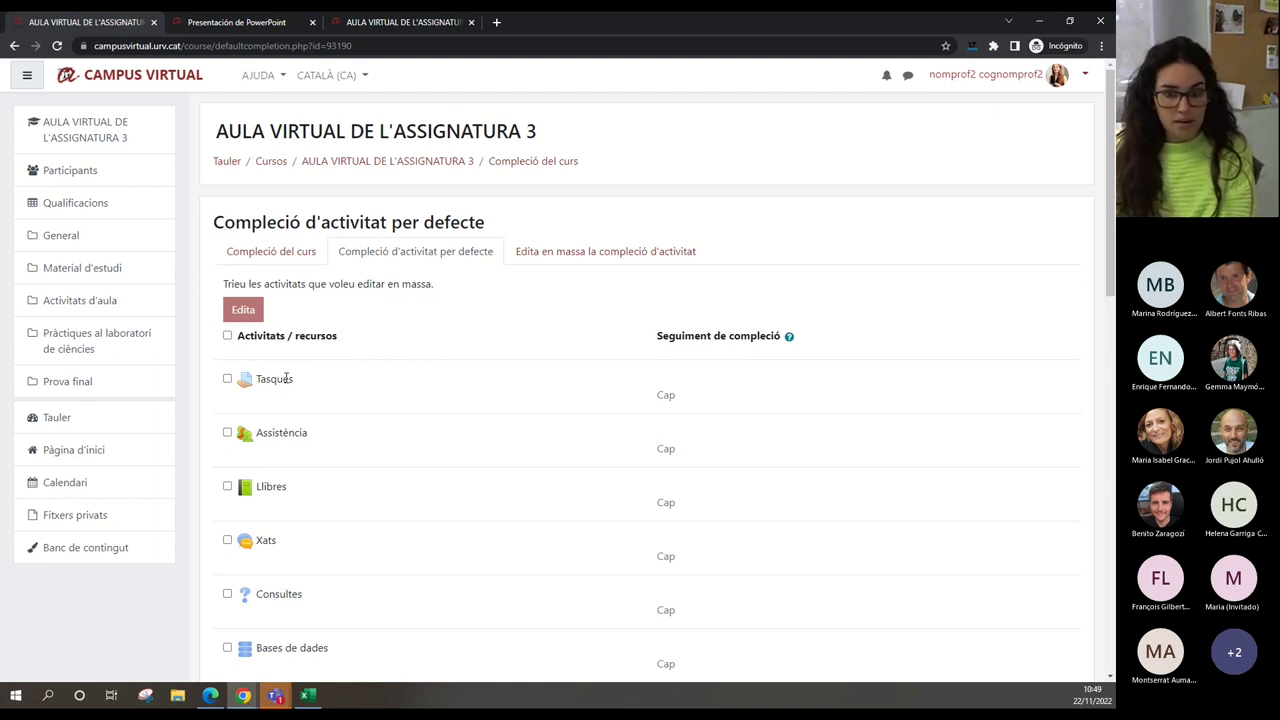
- Select Qüestionaris among the activity types and open its default completion settings for editing
{"action": "scroll", "coordinate": [286, 380], "scroll_direction": "down", "scroll_amount": 2}
{"action": "scroll", "coordinate": [286, 382], "scroll_direction": "down", "scroll_amount": 4}
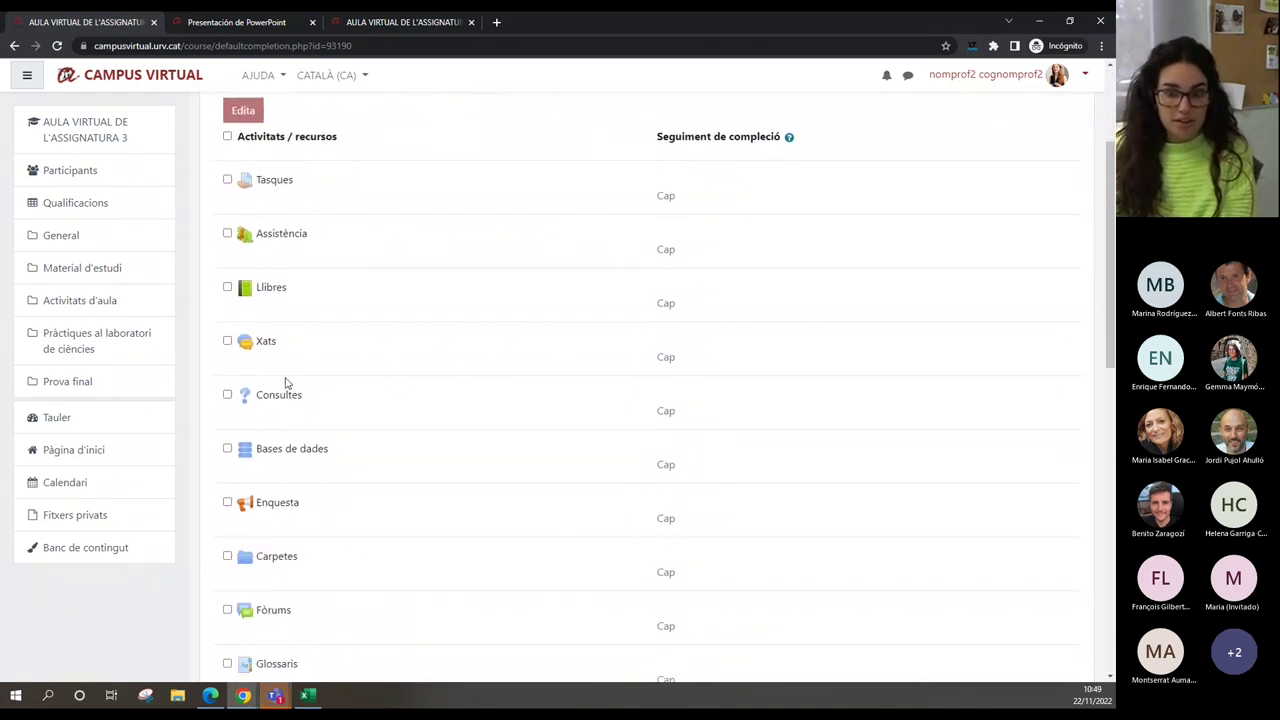
{"action": "scroll", "coordinate": [286, 382], "scroll_direction": "down", "scroll_amount": 5}
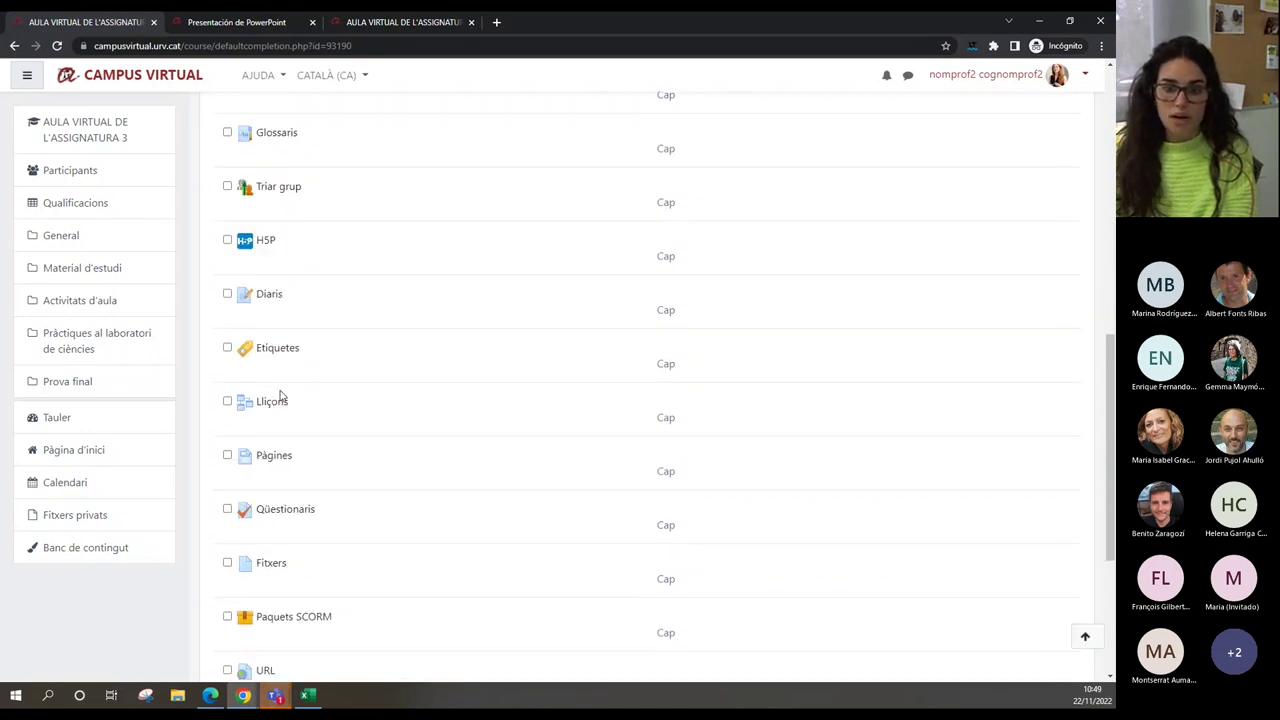
{"action": "left_click", "coordinate": [227, 509]}
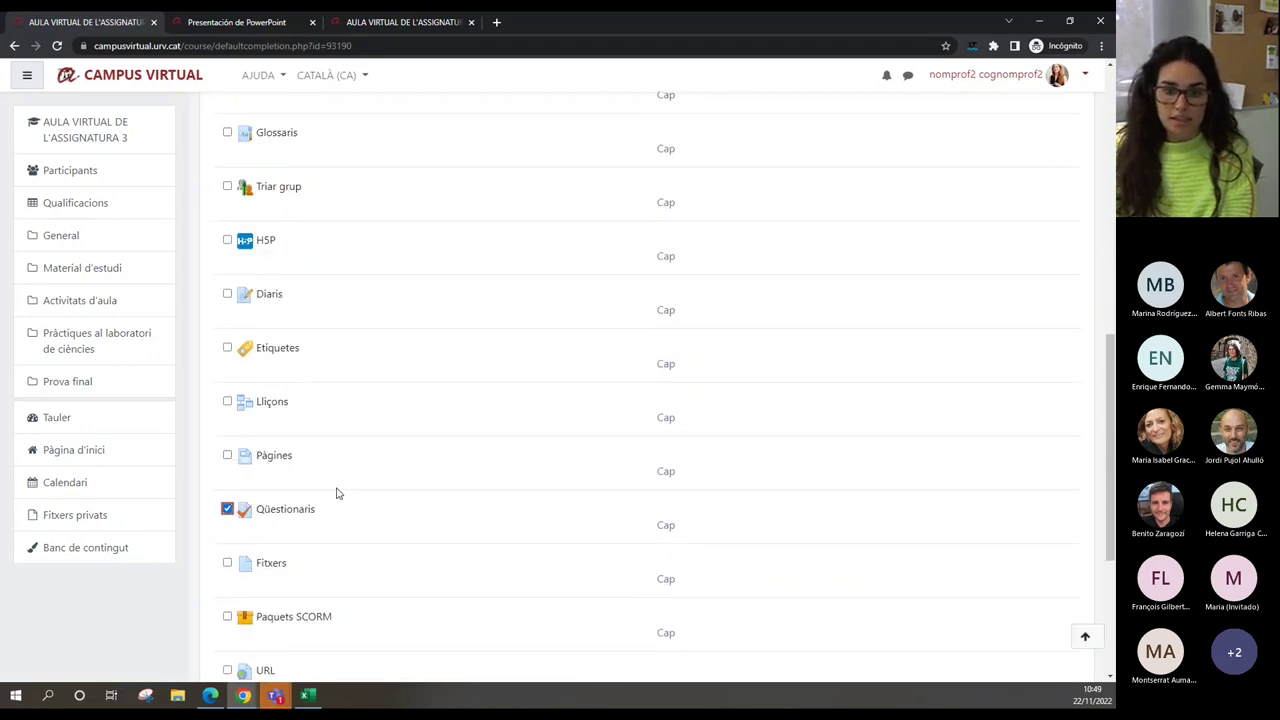
{"action": "scroll", "coordinate": [397, 491], "scroll_direction": "down", "scroll_amount": 5}
{"action": "left_click", "coordinate": [243, 534]}
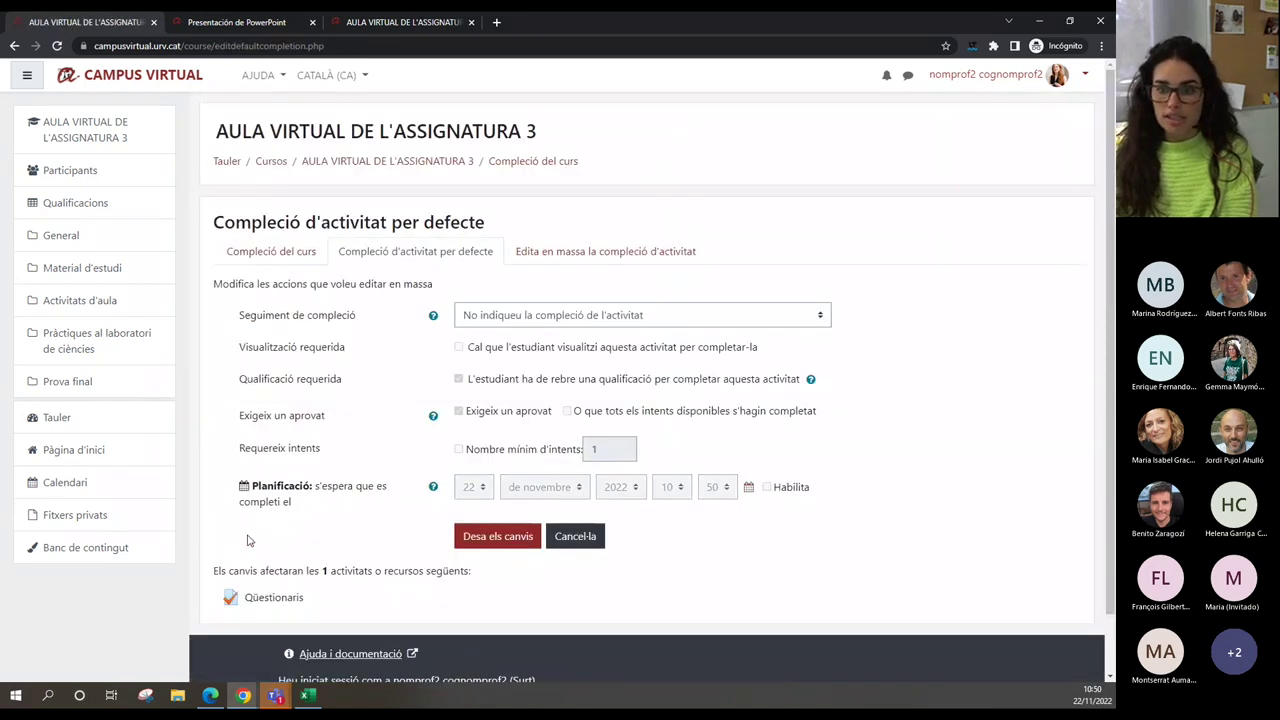
- Set Qüestionaris to Mostra l'activitat com a completada si es compleixen les condicions, without Exigeix un aprovat, requiring at least 3 attempts, and save
{"action": "left_click", "coordinate": [558, 318]}
{"action": "left_click", "coordinate": [551, 365]}
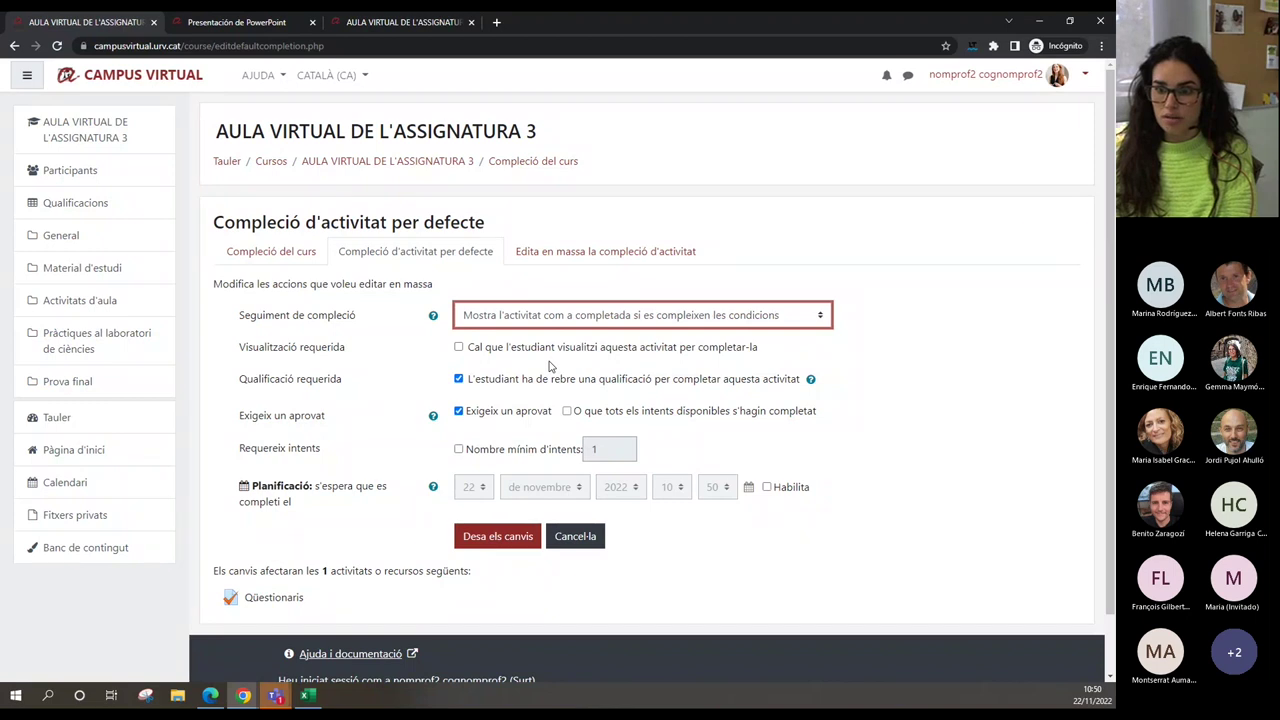
{"action": "left_click", "coordinate": [459, 411]}
{"action": "left_click", "coordinate": [458, 449]}
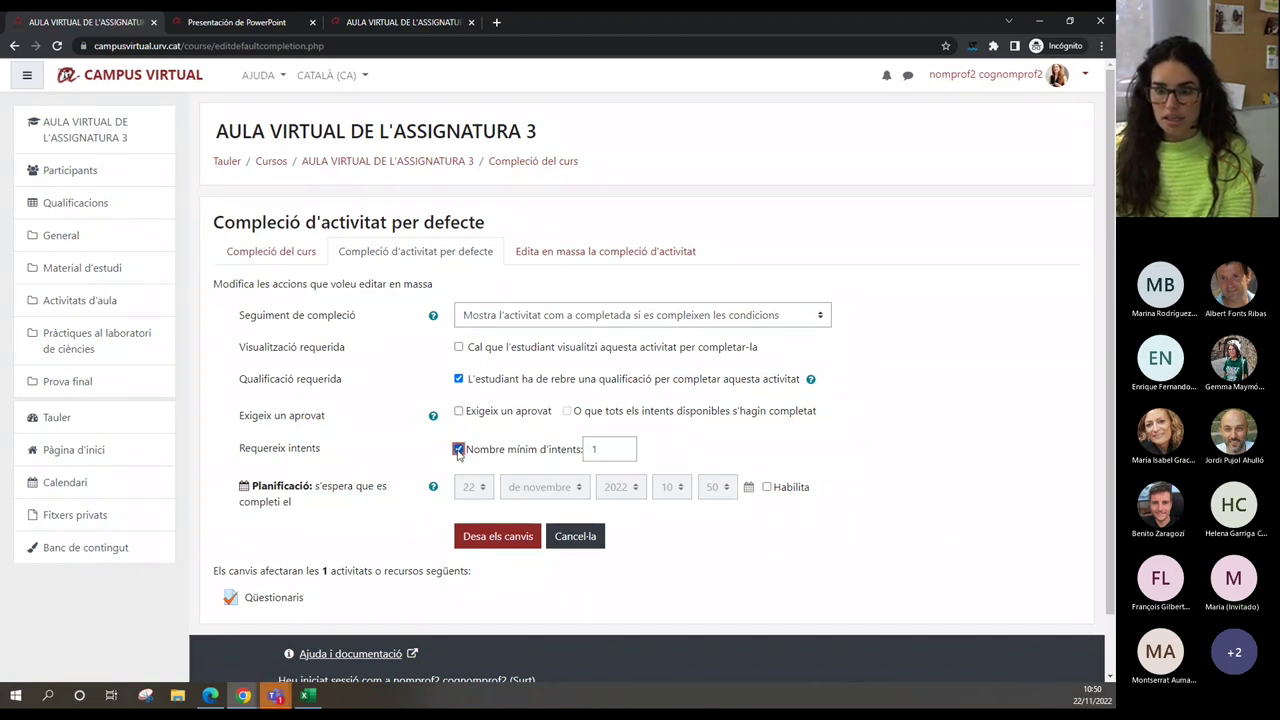
{"action": "double_click", "coordinate": [585, 455]}
{"action": "type", "text": "3"}
{"action": "left_click", "coordinate": [672, 458]}
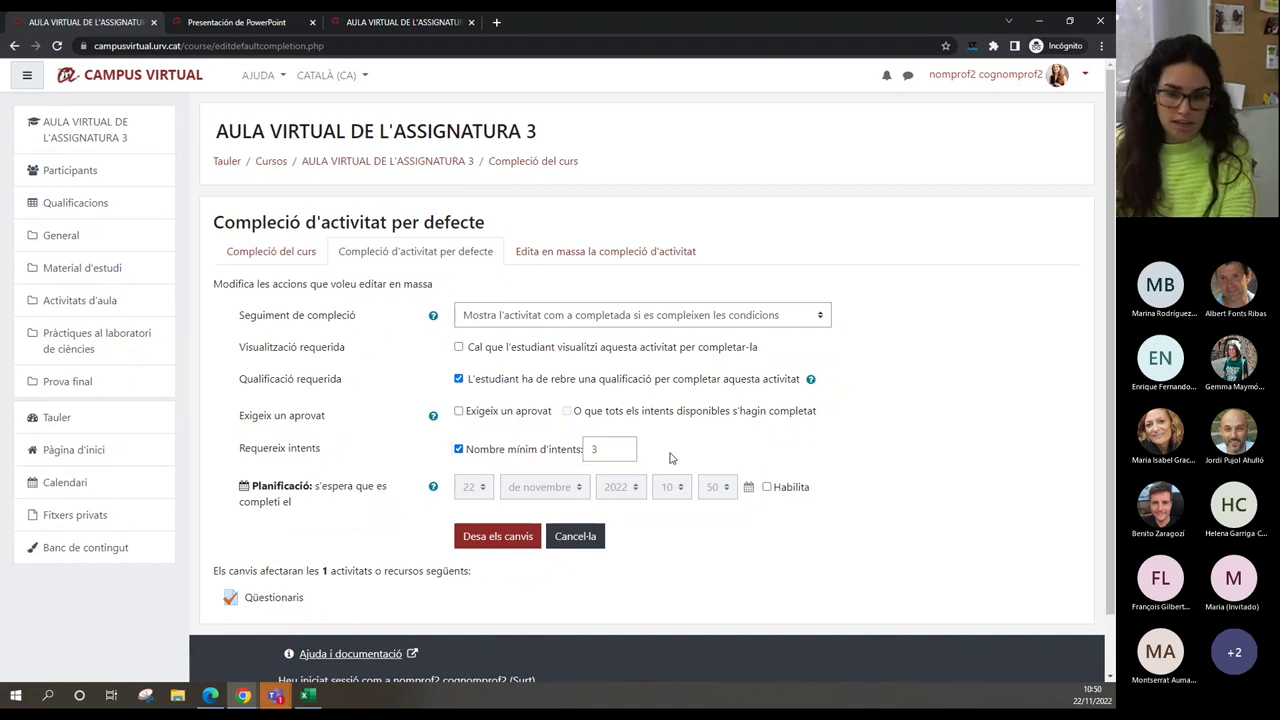
{"action": "left_click", "coordinate": [470, 543]}
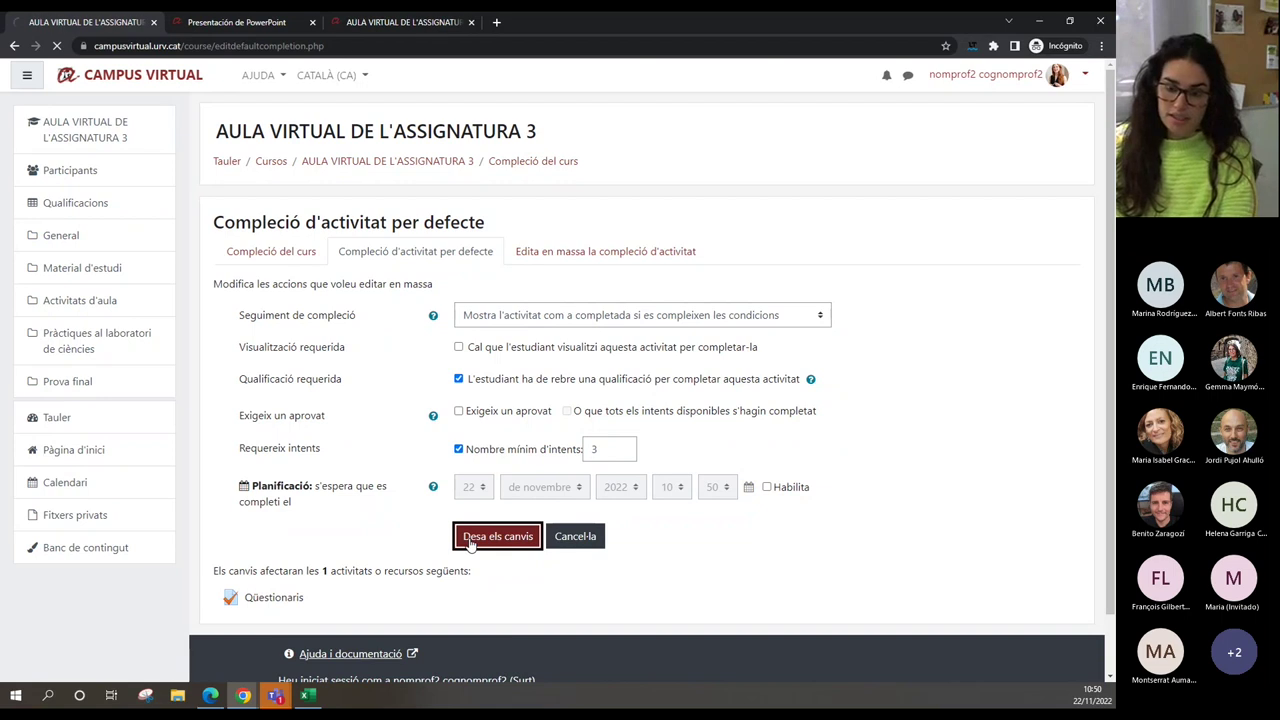
- Turn on editing on the course page and start adding a Qüestionari activity to the General section
{"action": "left_click", "coordinate": [434, 163]}
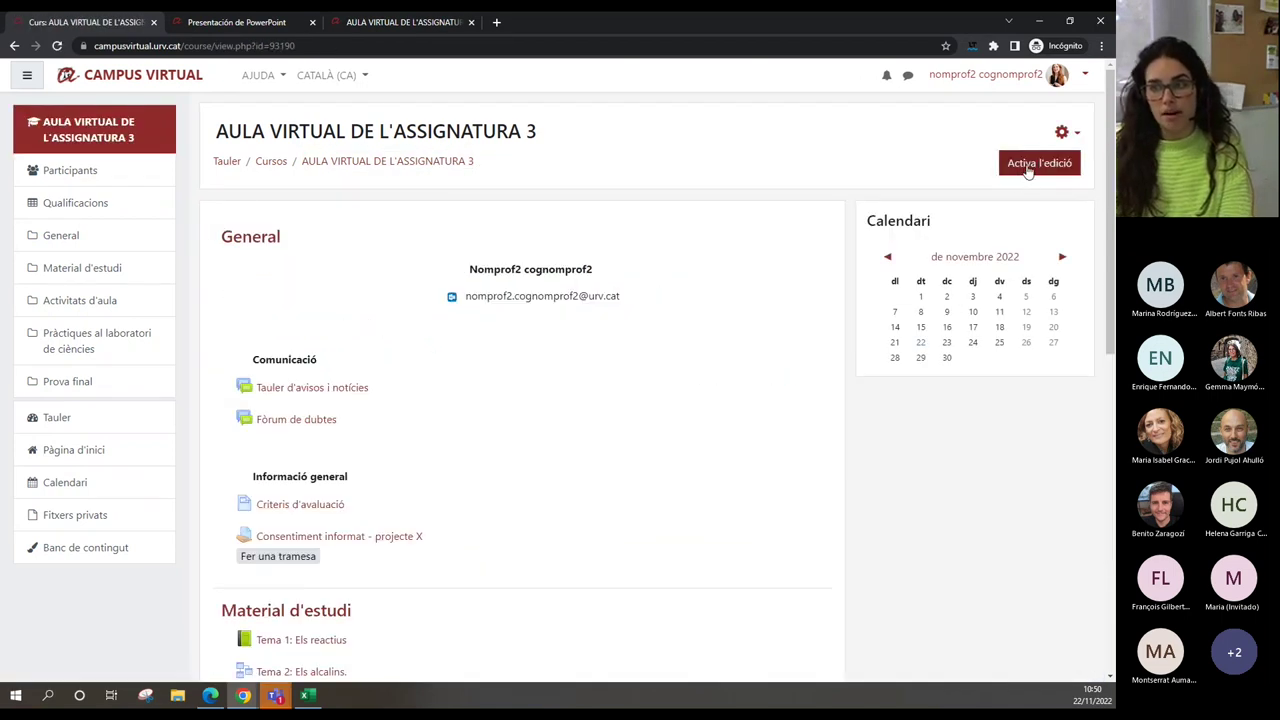
{"action": "left_click", "coordinate": [1028, 170]}
{"action": "scroll", "coordinate": [736, 428], "scroll_direction": "down", "scroll_amount": 2}
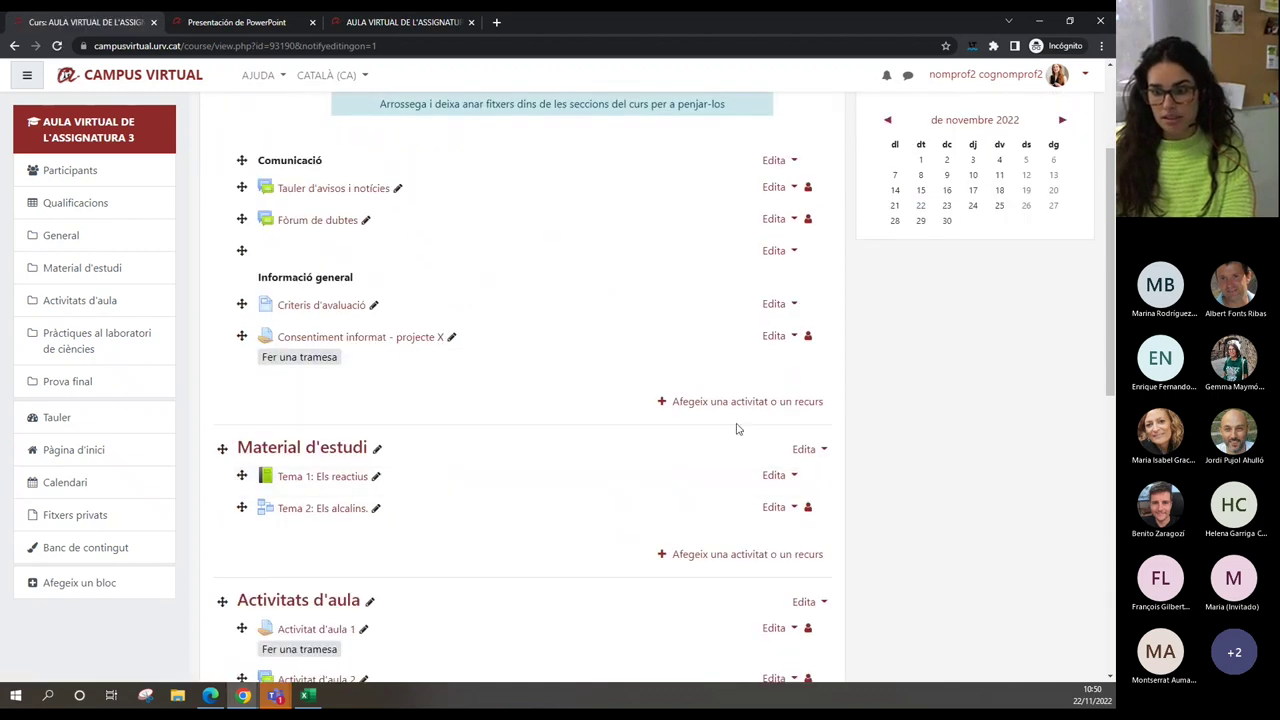
{"action": "left_click", "coordinate": [740, 401]}
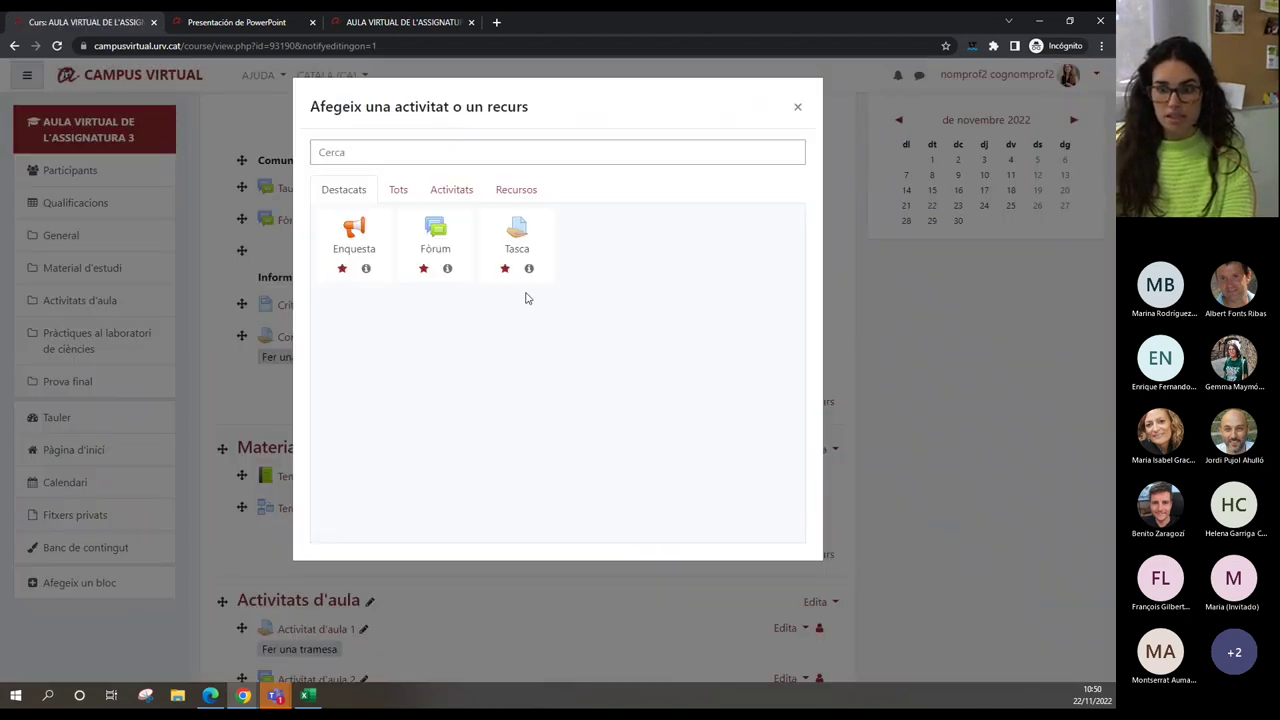
{"action": "left_click", "coordinate": [440, 193]}
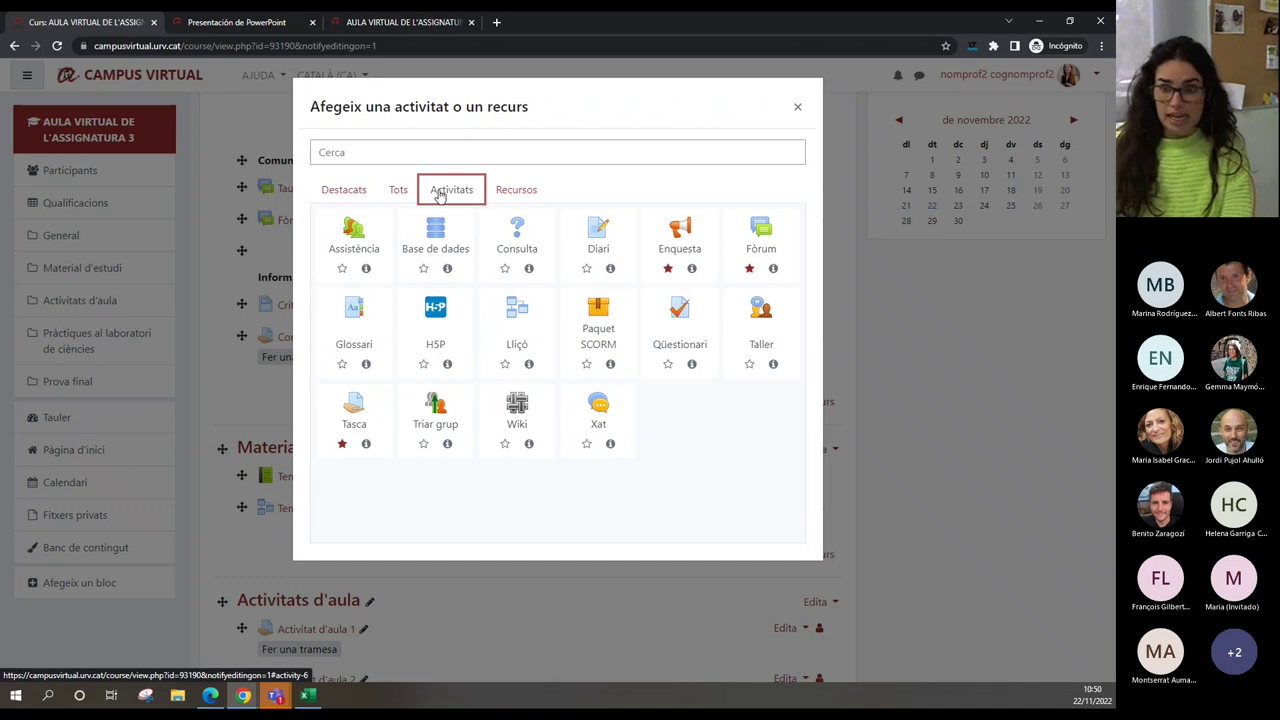
{"action": "left_click", "coordinate": [680, 318]}
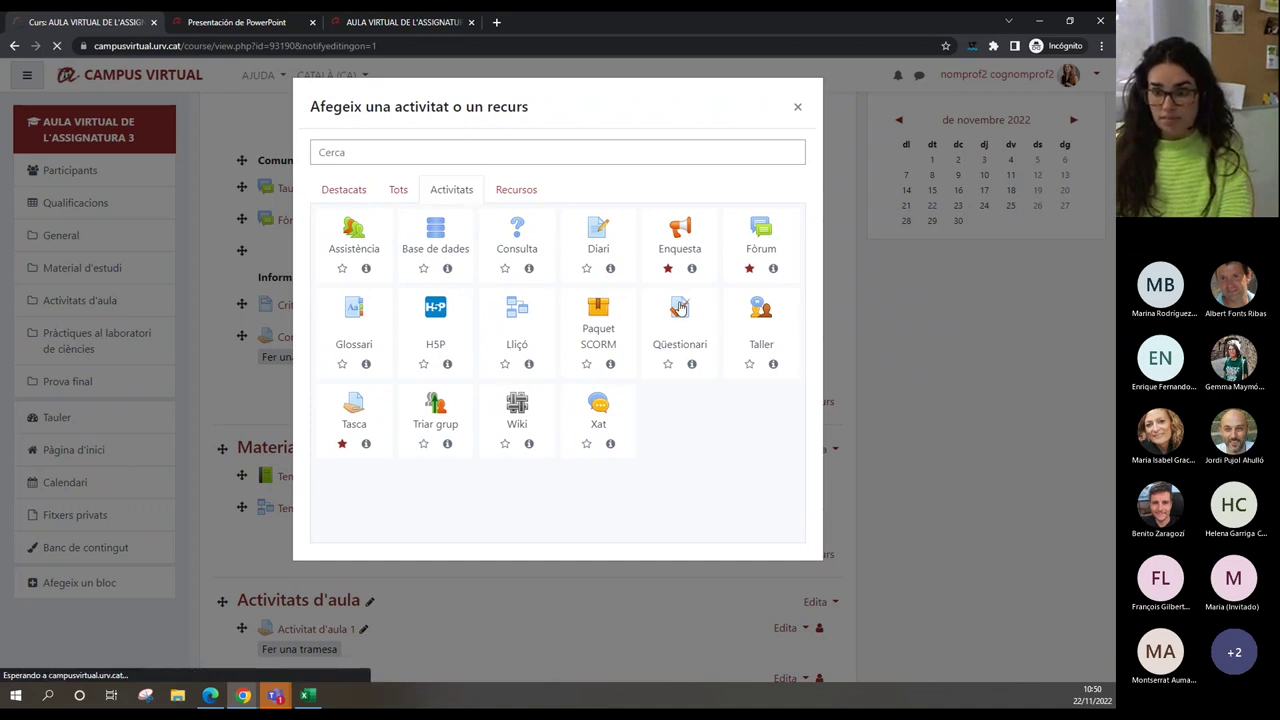
- Check the default Compleció de l'activitat conditions in the new questionnaire's settings, and cancel its creation
{"action": "scroll", "coordinate": [385, 309], "scroll_direction": "down", "scroll_amount": 6}
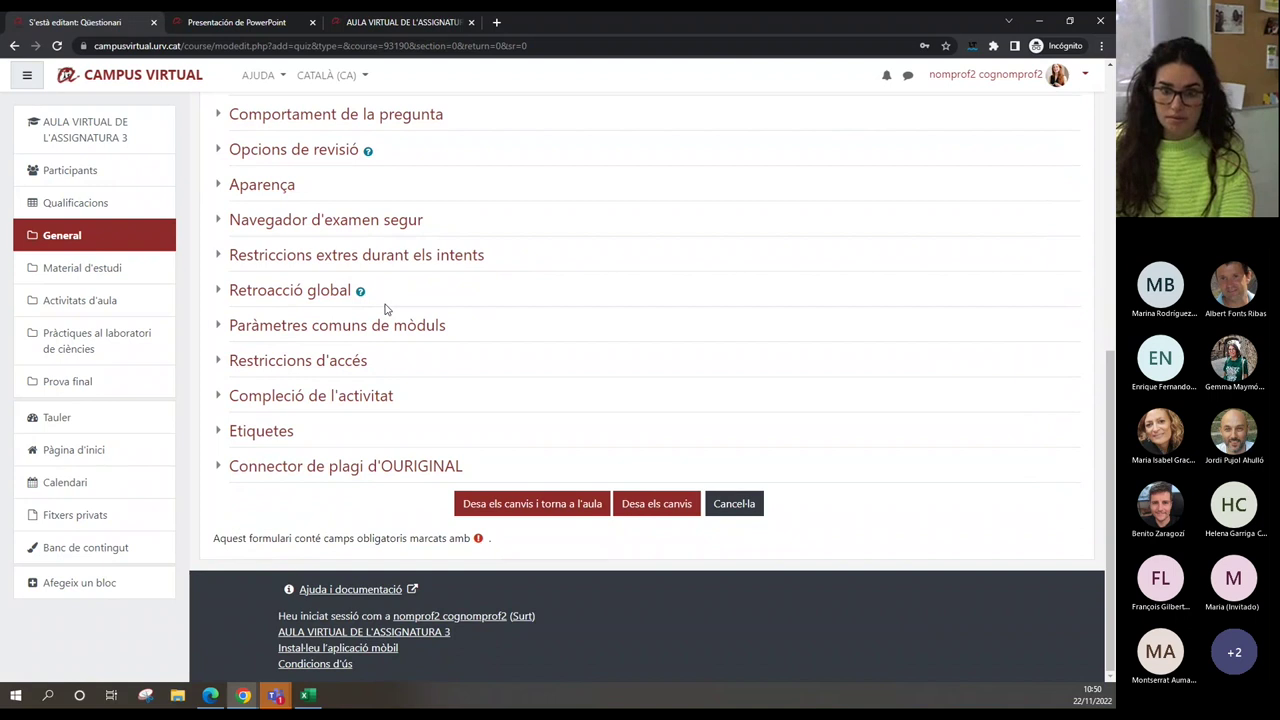
{"action": "left_click", "coordinate": [337, 398]}
{"action": "scroll", "coordinate": [337, 398], "scroll_direction": "down", "scroll_amount": 2}
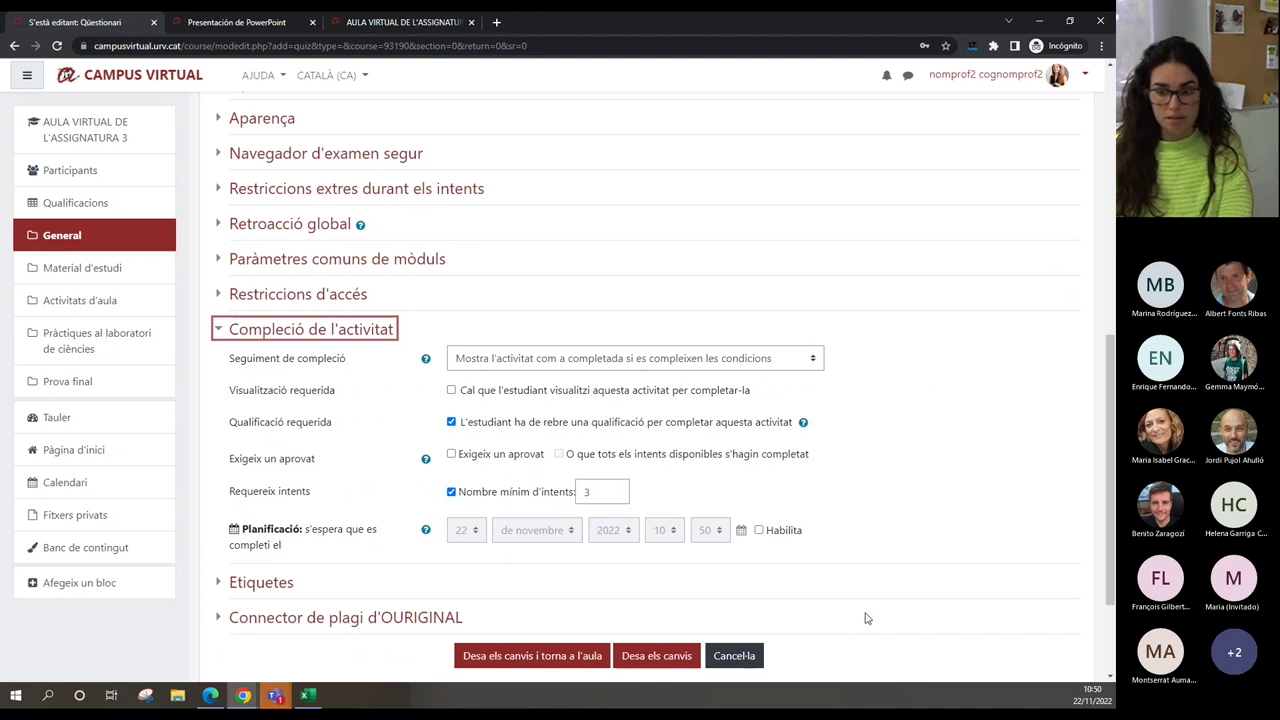
{"action": "left_click", "coordinate": [735, 656]}
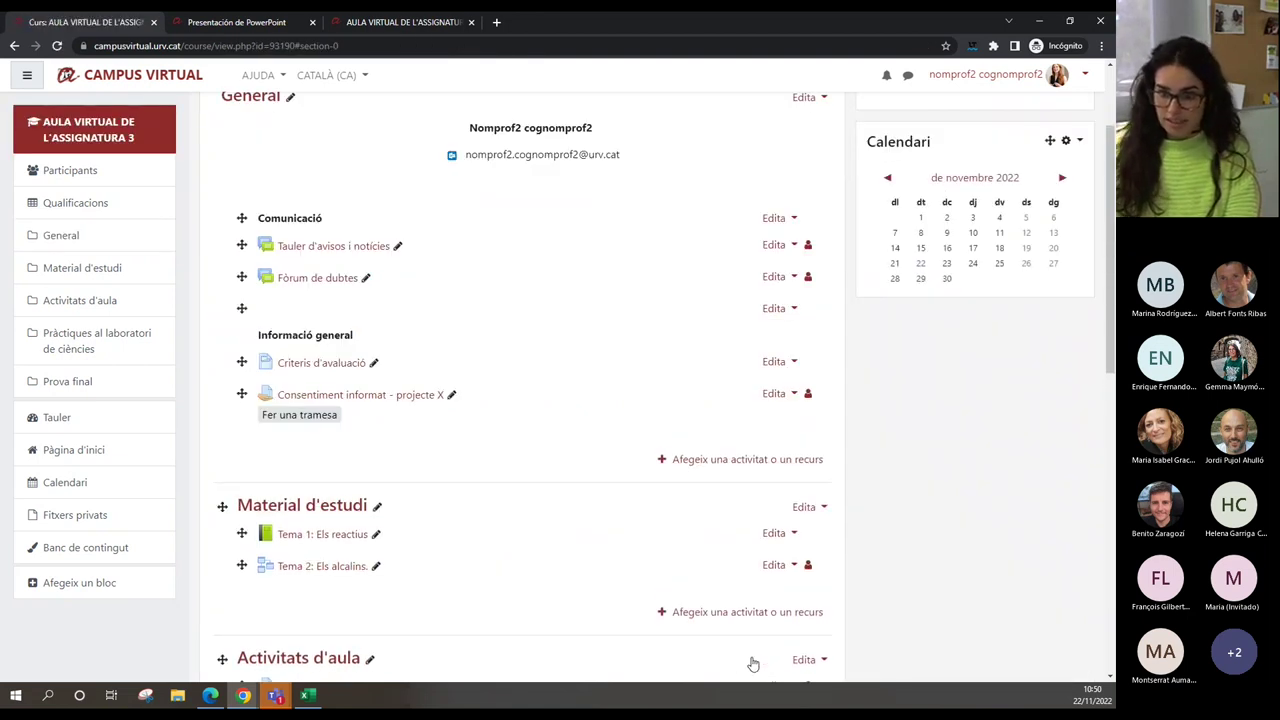
{"action": "scroll", "coordinate": [753, 664], "scroll_direction": "up", "scroll_amount": 2}
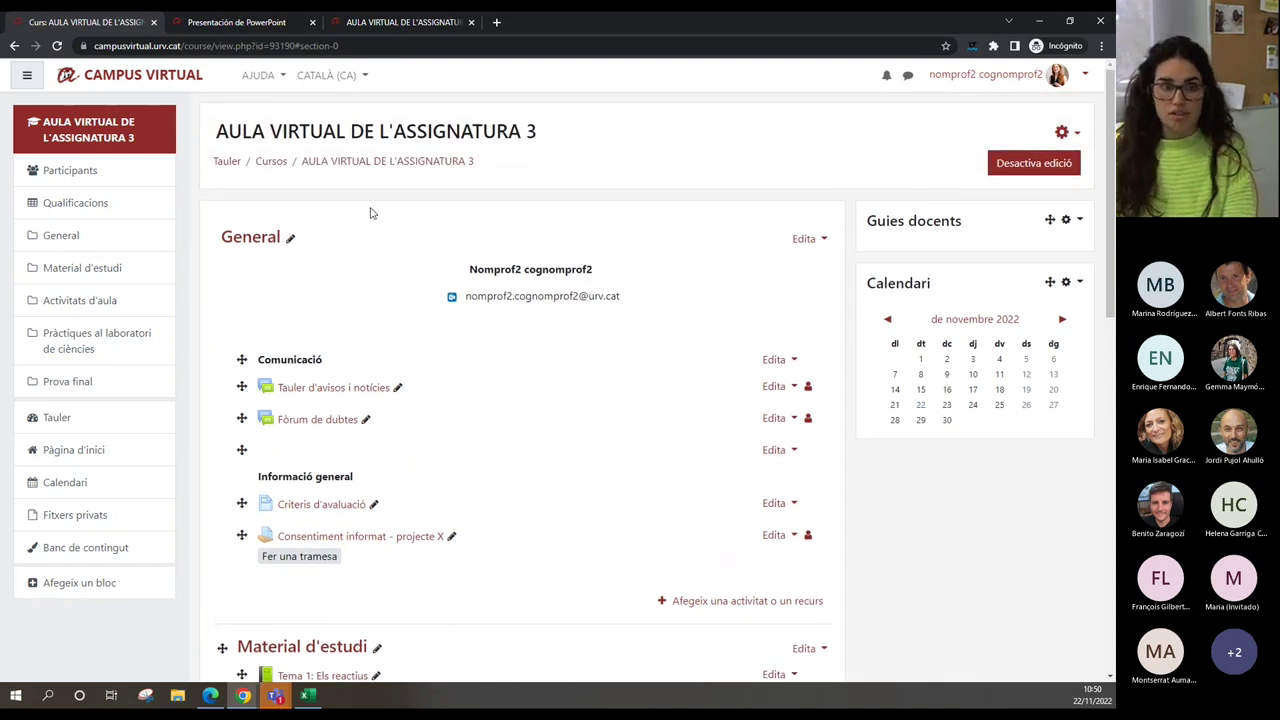
- Switch to the student's browser window, examine the course completion percentages on the Tauler, and return to the teacher's course page
{"action": "left_click_drag", "start_coordinate": [0, 38], "coordinate": [914, 39]}
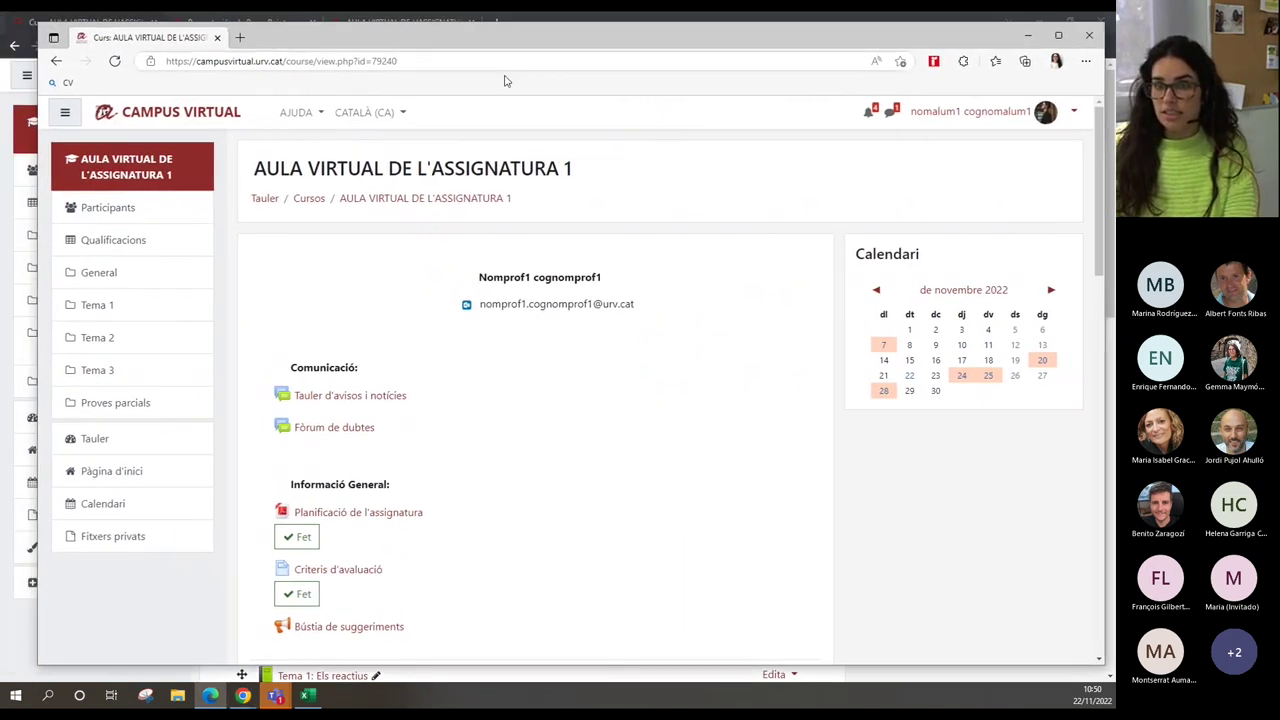
{"action": "left_click", "coordinate": [264, 200]}
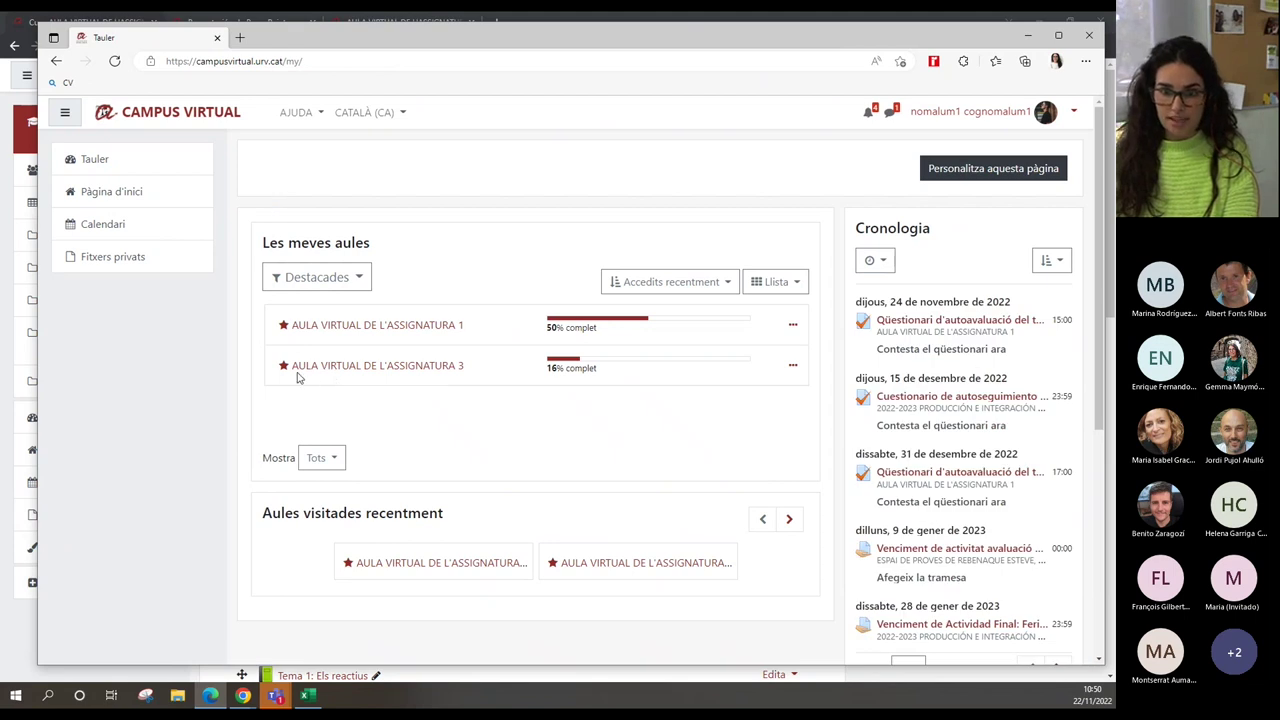
{"action": "left_click_drag", "start_coordinate": [550, 384], "coordinate": [625, 385]}
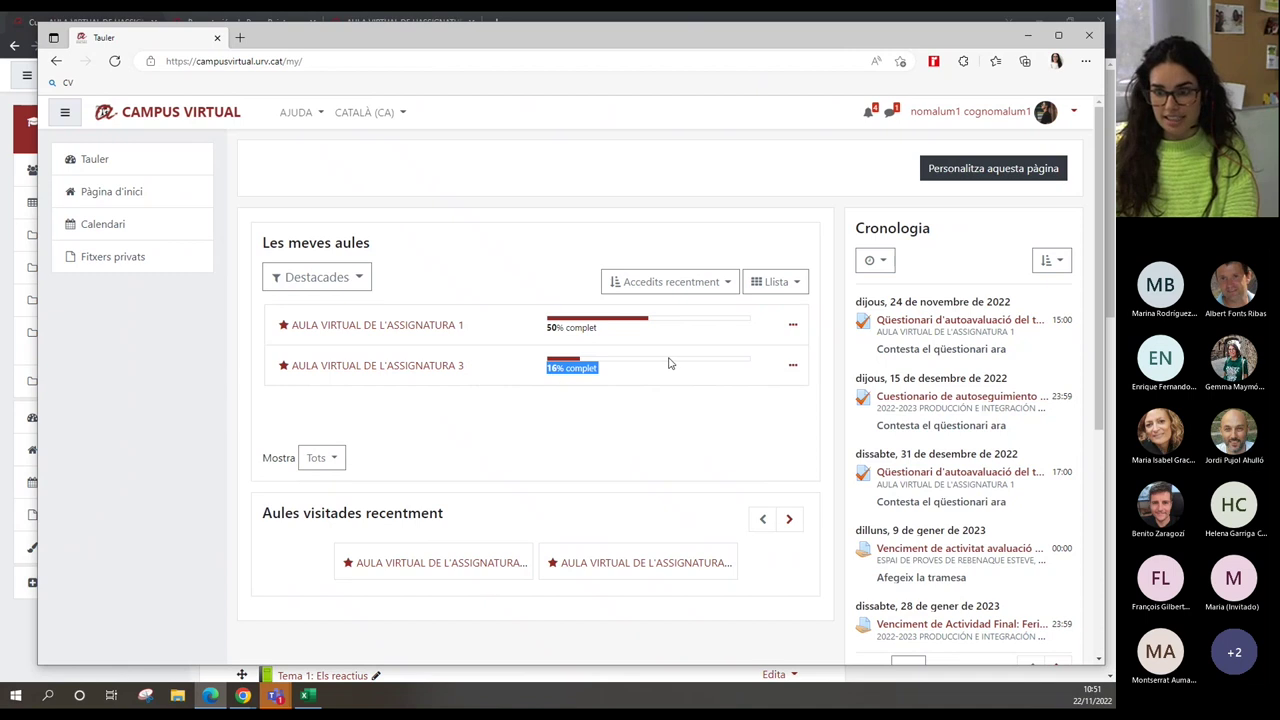
{"action": "left_click", "coordinate": [585, 383]}
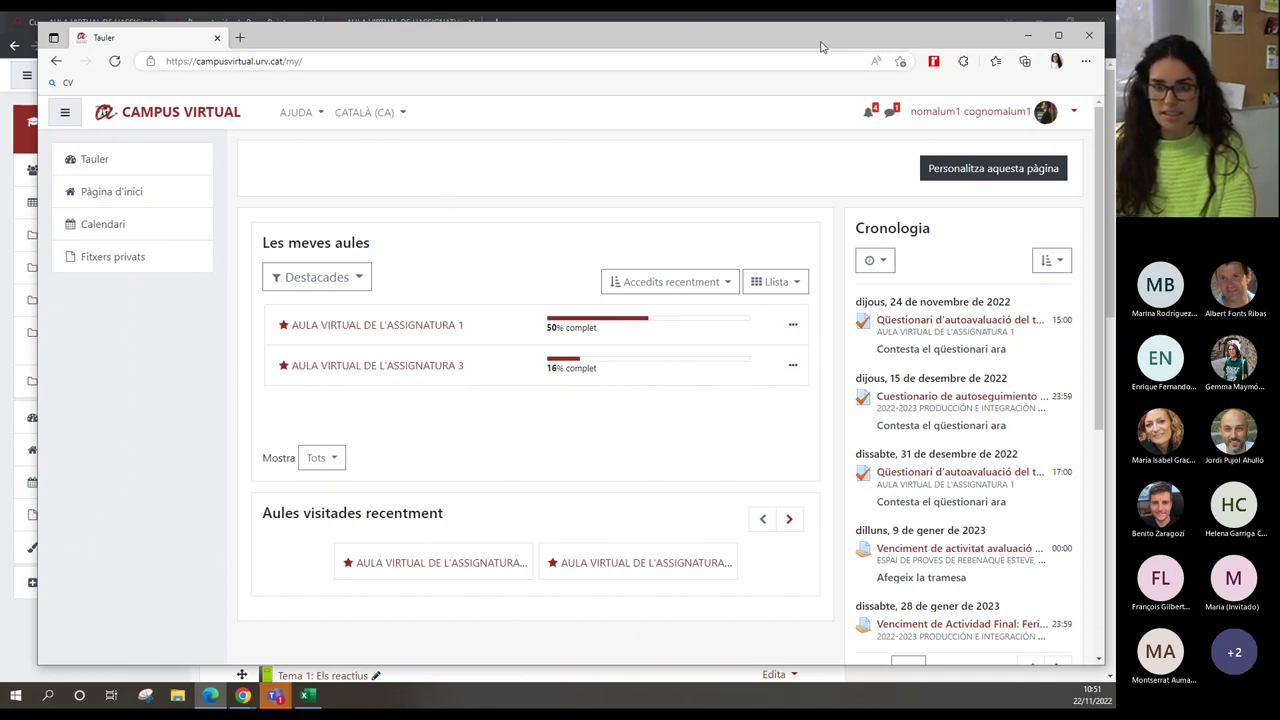
{"action": "key", "text": "alt+Tab"}
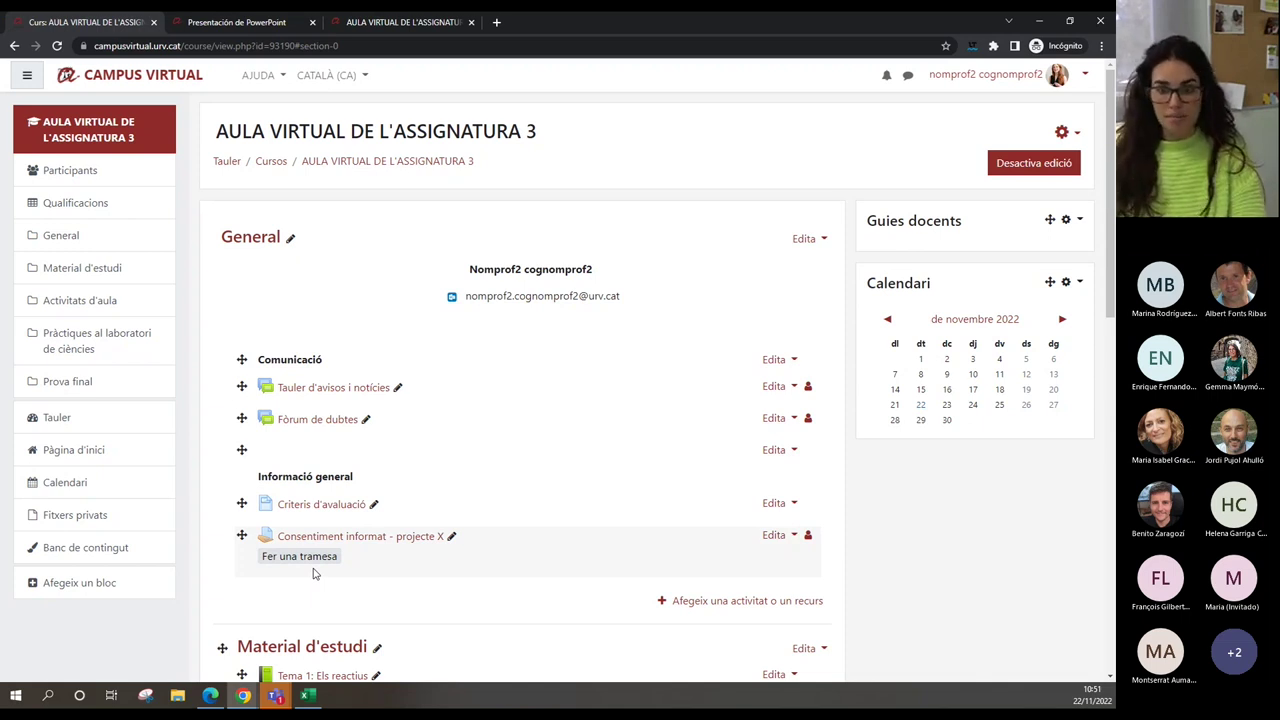
- Open the course's Edita paràmetres form and expand its Seguiment de compleció section
{"action": "left_click", "coordinate": [1063, 133]}
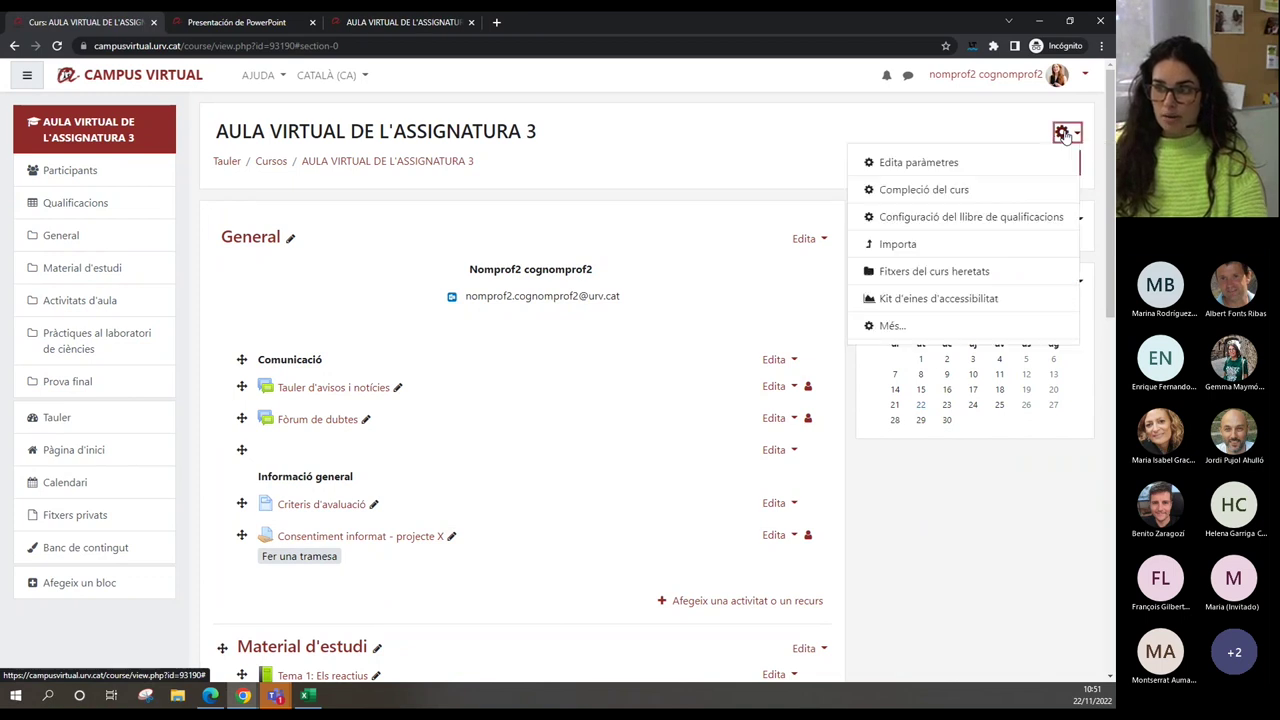
{"action": "left_click", "coordinate": [951, 165]}
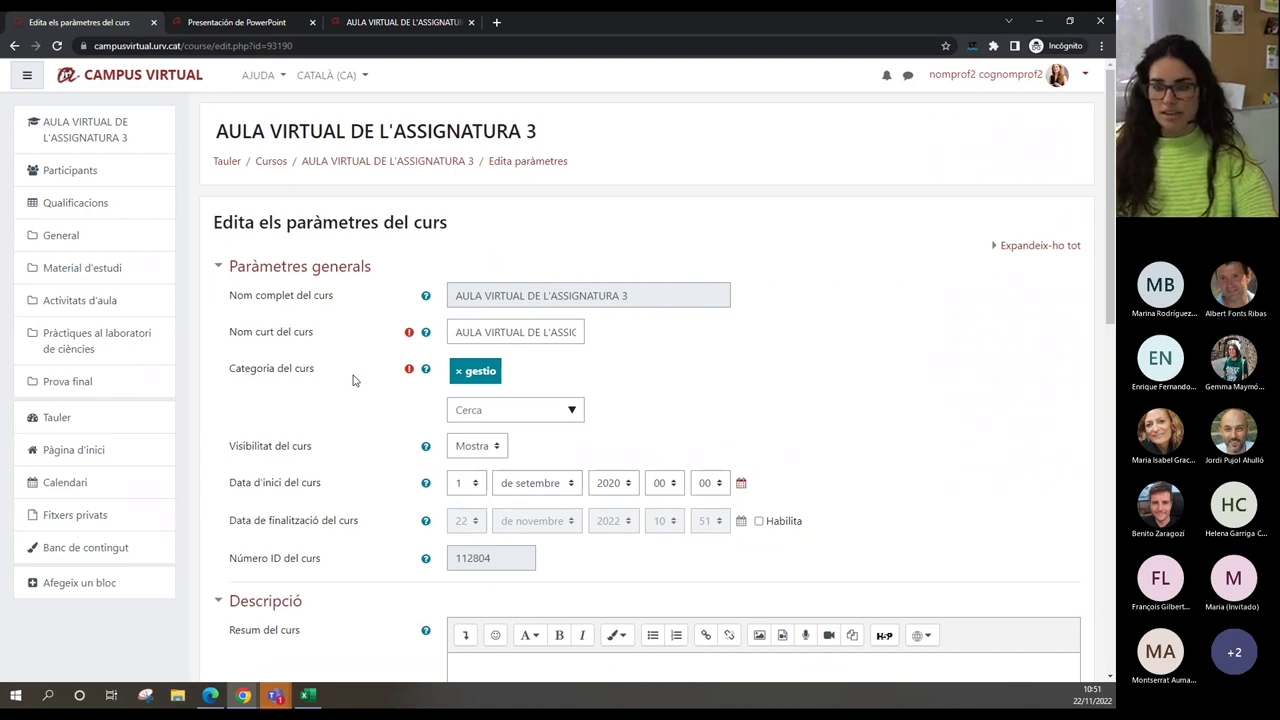
{"action": "scroll", "coordinate": [352, 380], "scroll_direction": "down", "scroll_amount": 5}
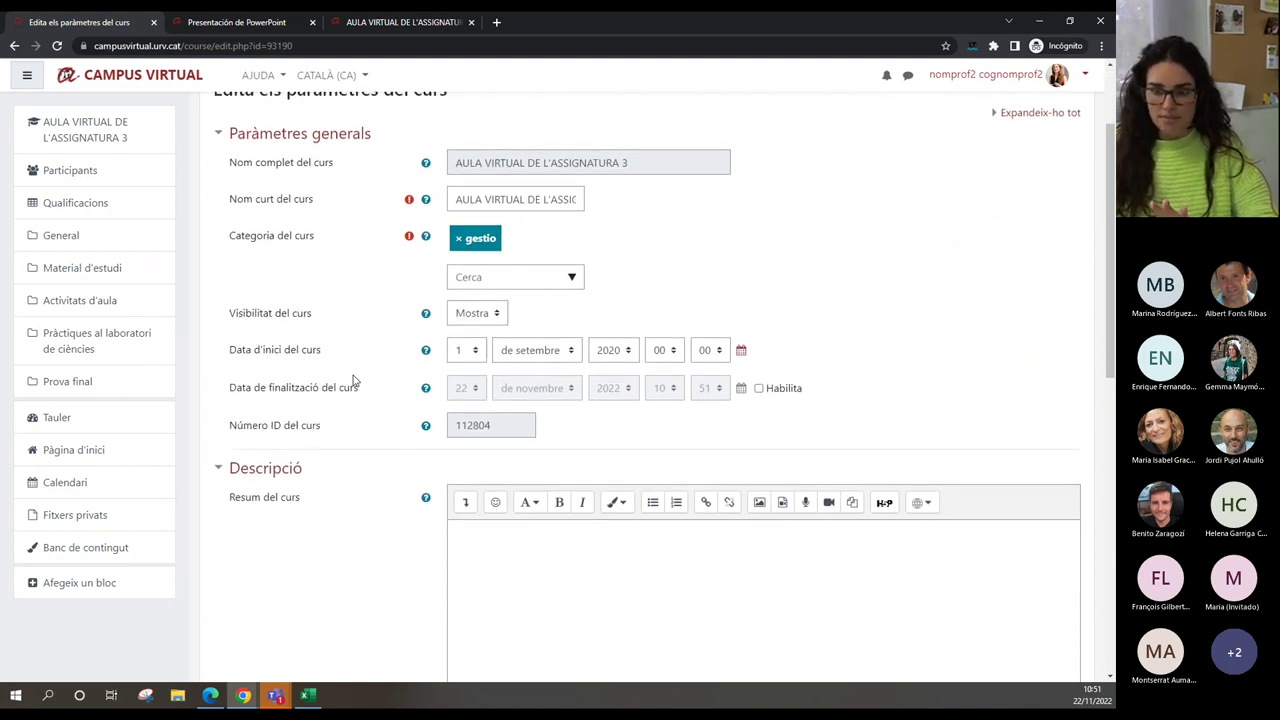
{"action": "scroll", "coordinate": [352, 380], "scroll_direction": "down", "scroll_amount": 3}
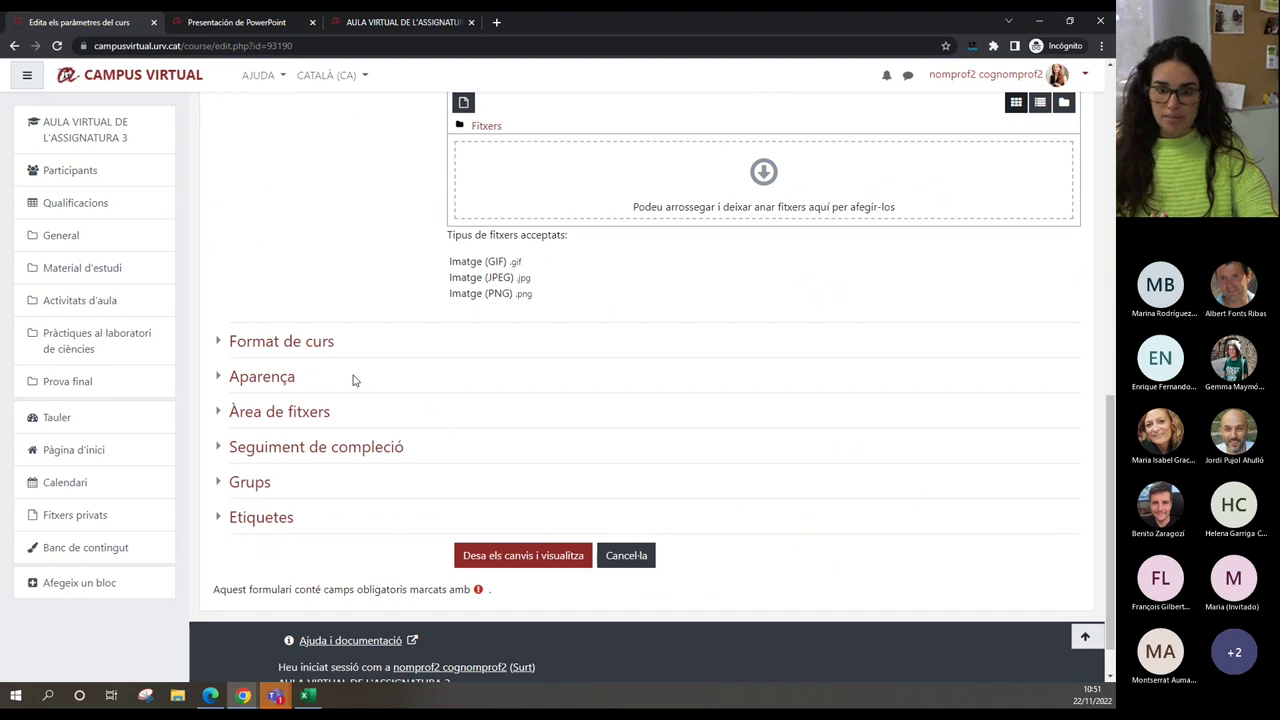
{"action": "left_click", "coordinate": [318, 397]}
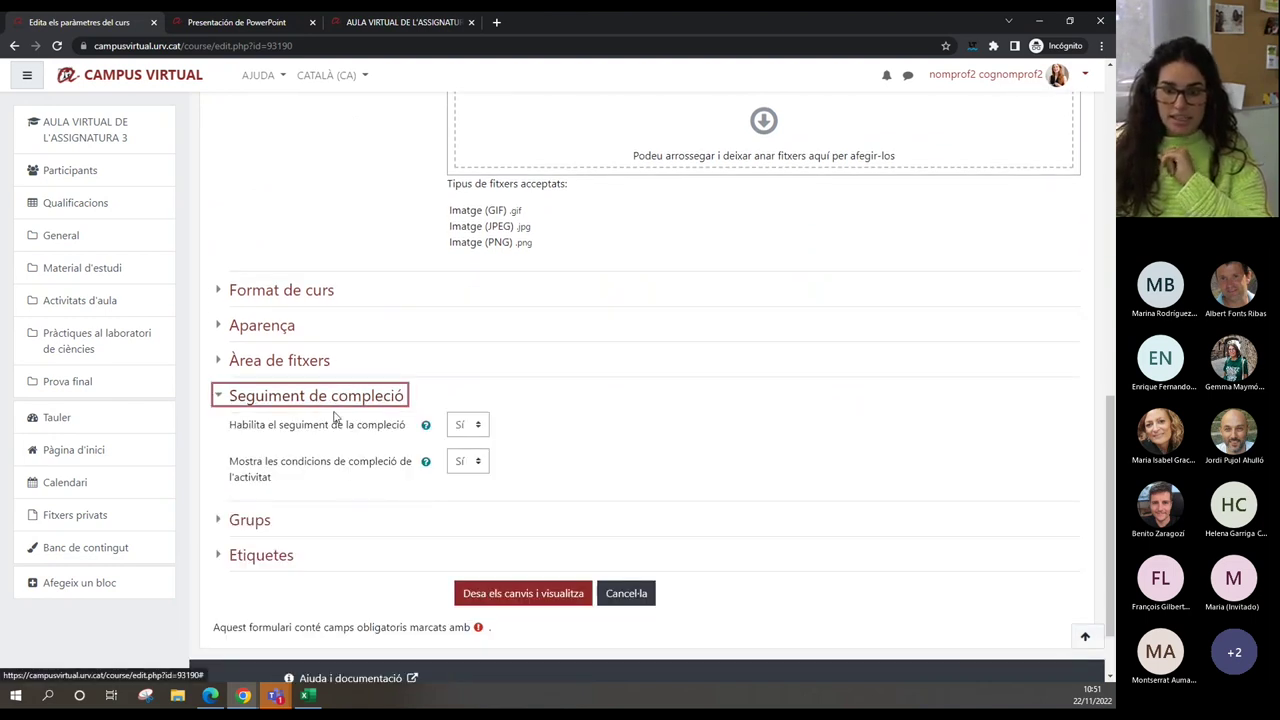
- Set Mostra les condicions de compleció de l'activitat to No in the course's completion tracking settings
{"action": "left_click_drag", "start_coordinate": [268, 463], "coordinate": [409, 484]}
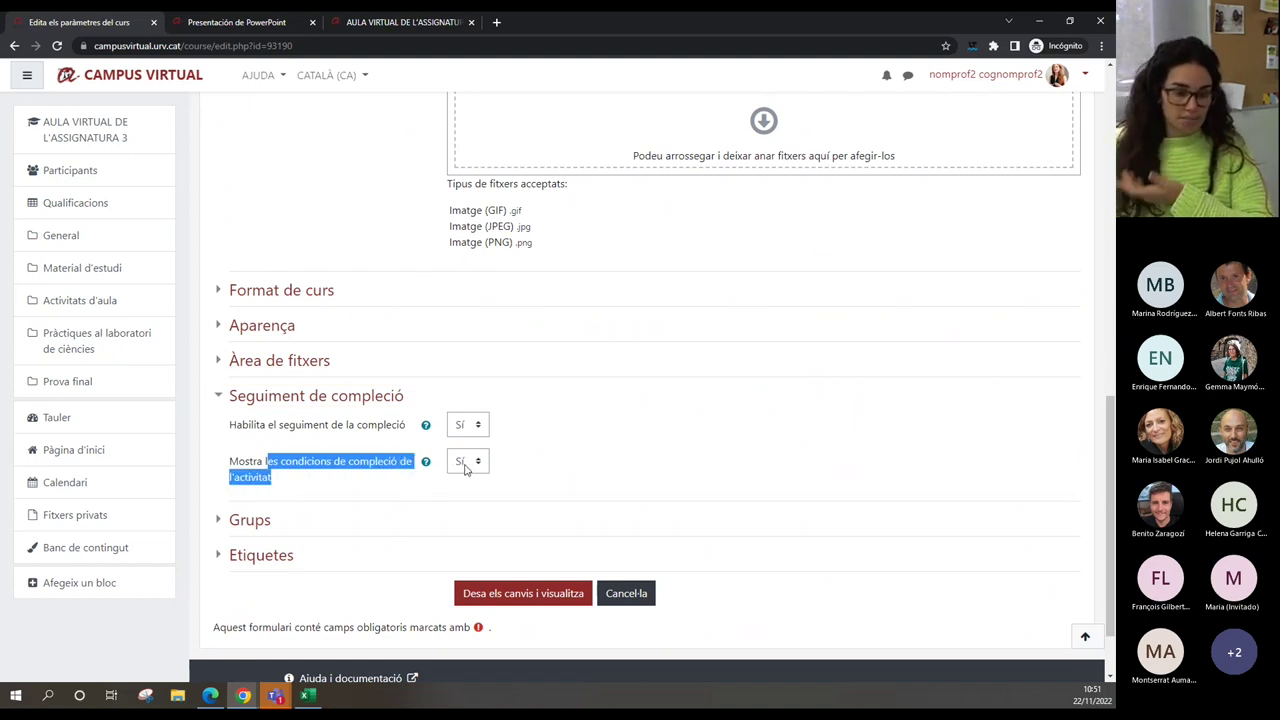
{"action": "left_click_drag", "start_coordinate": [230, 424], "coordinate": [404, 431]}
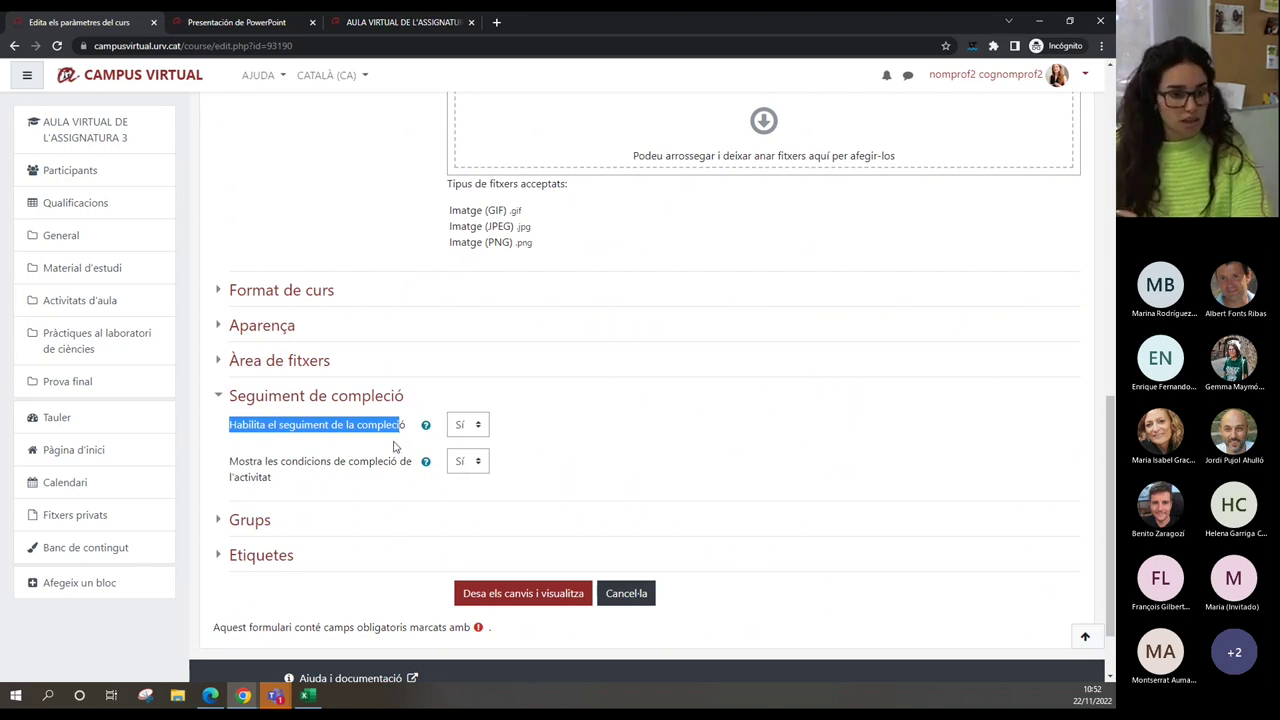
{"action": "left_click", "coordinate": [471, 463]}
{"action": "left_click", "coordinate": [464, 483]}
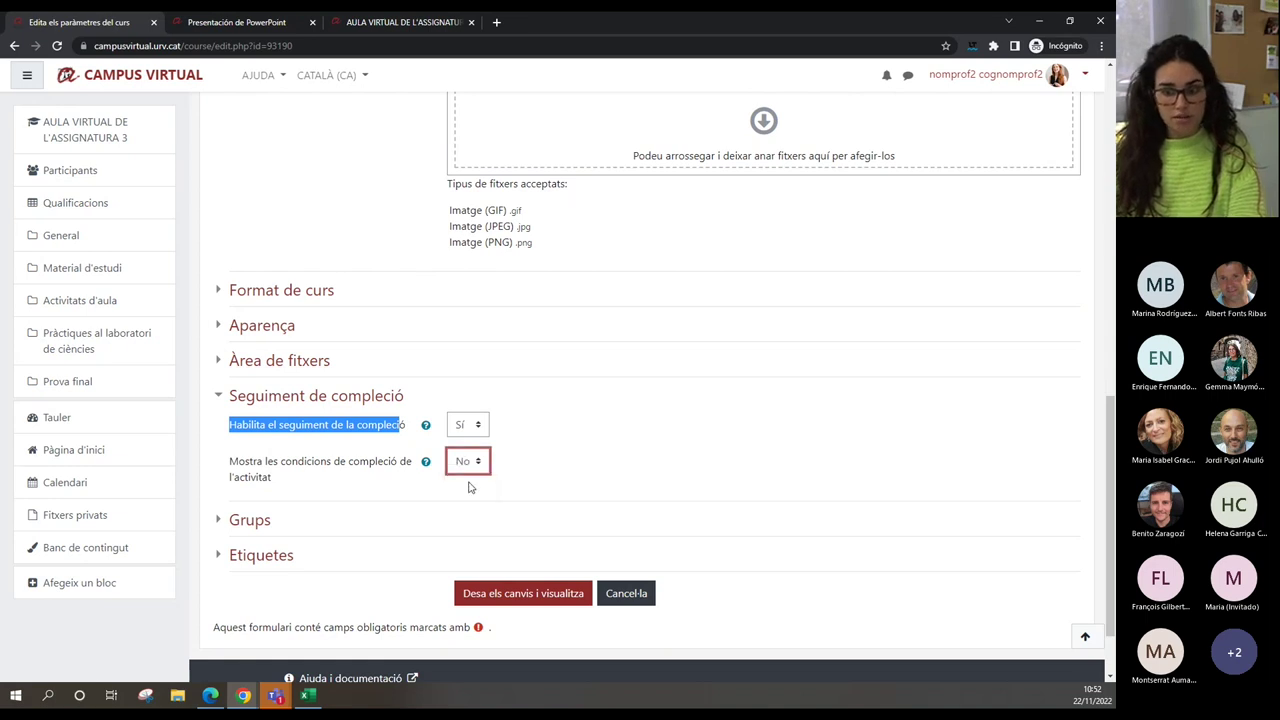
- Save the course settings and check how the activities are listed on the course page without completion conditions
{"action": "left_click", "coordinate": [487, 596]}
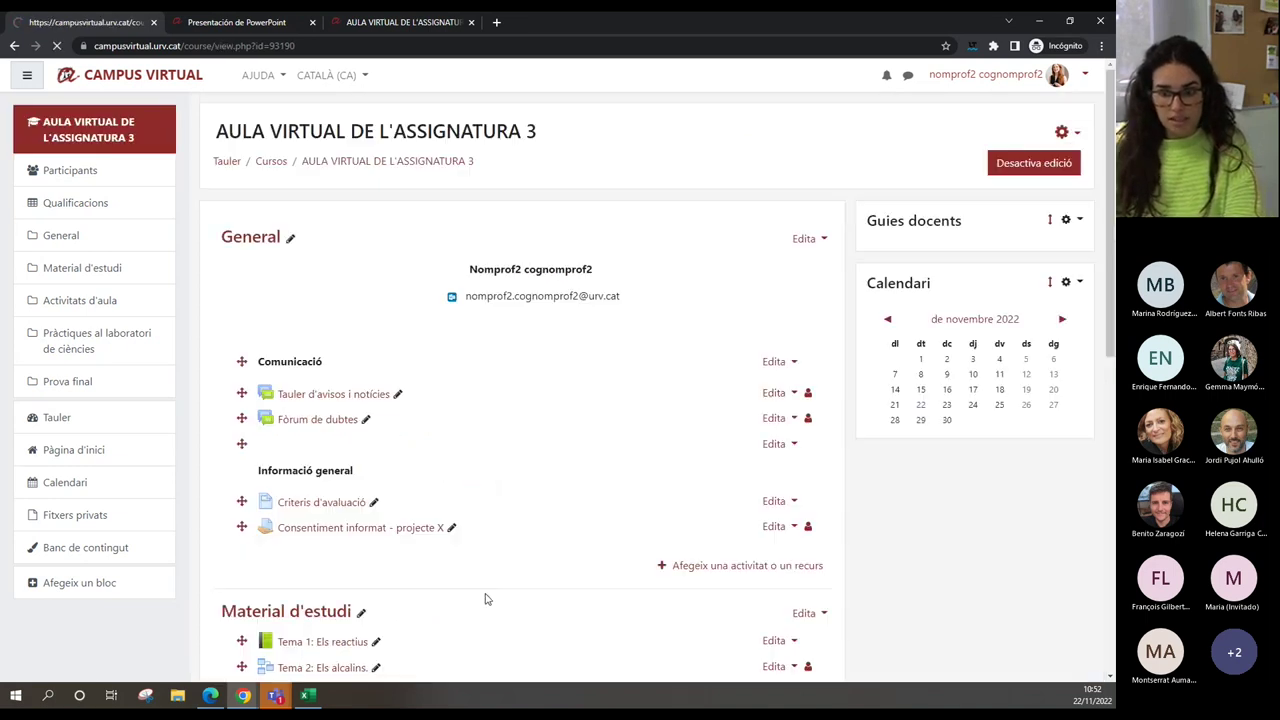
{"action": "scroll", "coordinate": [491, 509], "scroll_direction": "down", "scroll_amount": 2}
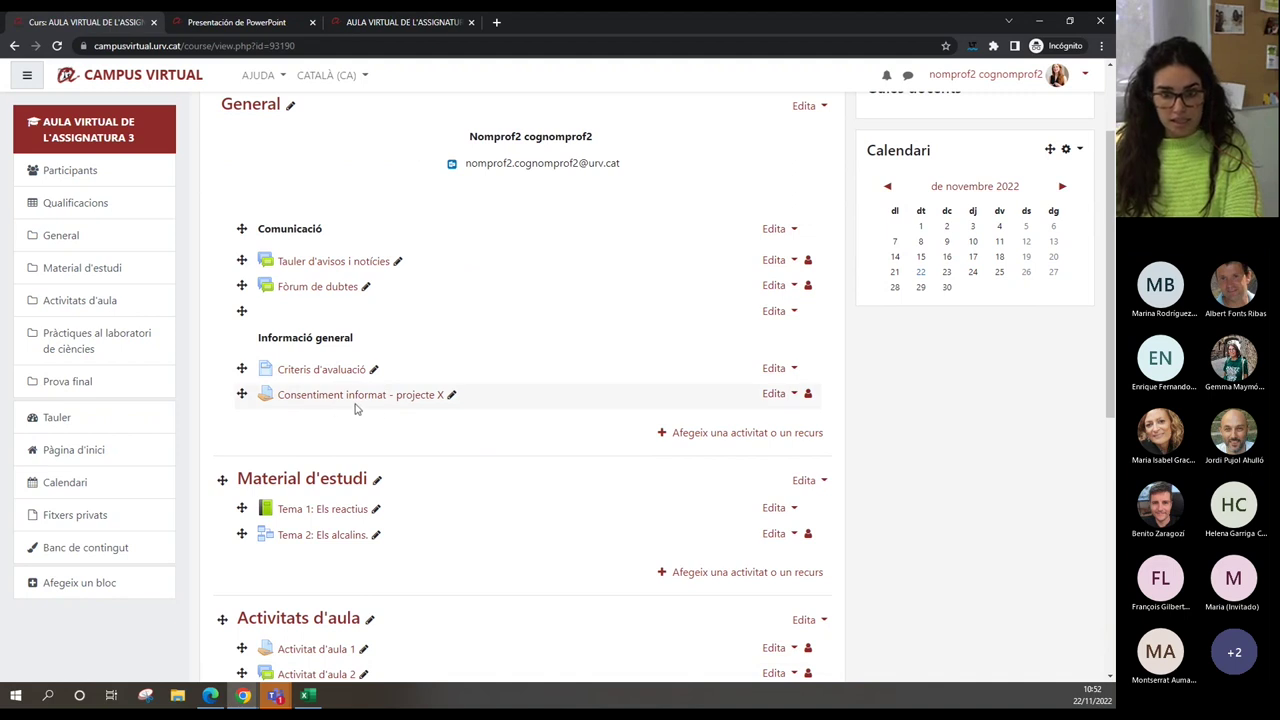
{"action": "scroll", "coordinate": [406, 409], "scroll_direction": "down", "scroll_amount": 3}
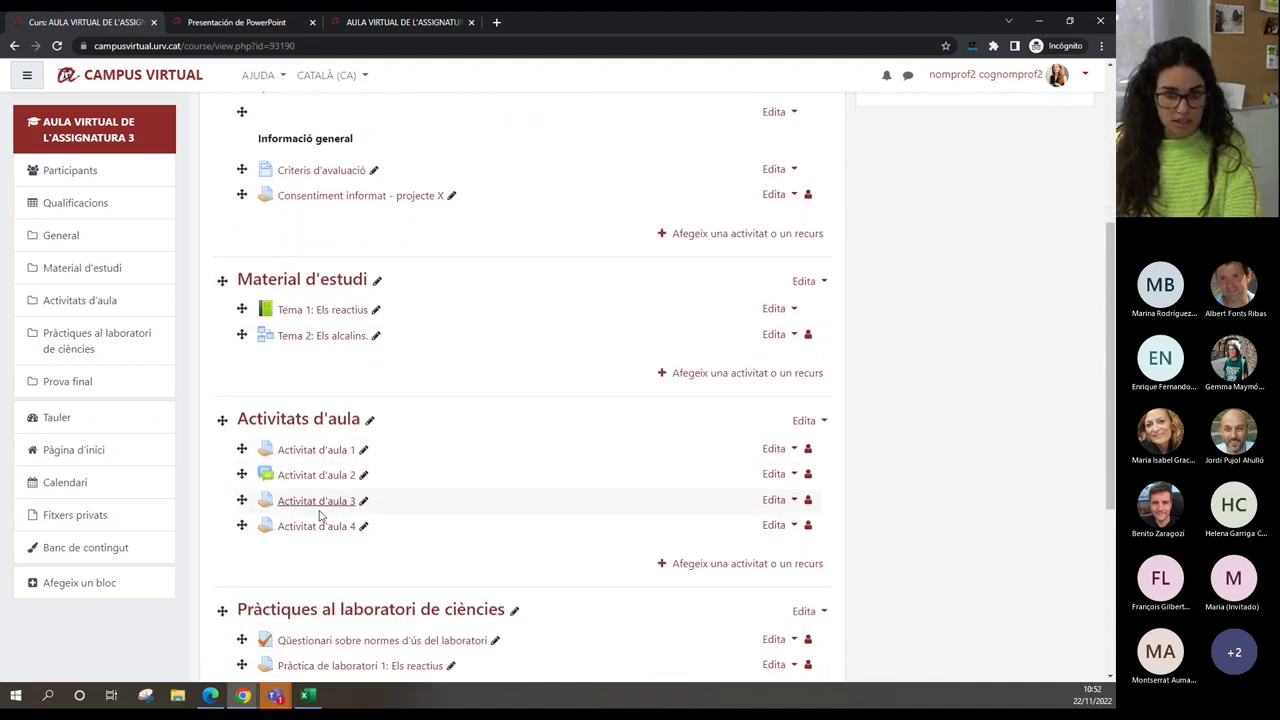
{"action": "scroll", "coordinate": [330, 529], "scroll_direction": "down", "scroll_amount": 1}
{"action": "scroll", "coordinate": [597, 514], "scroll_direction": "down", "scroll_amount": 2}
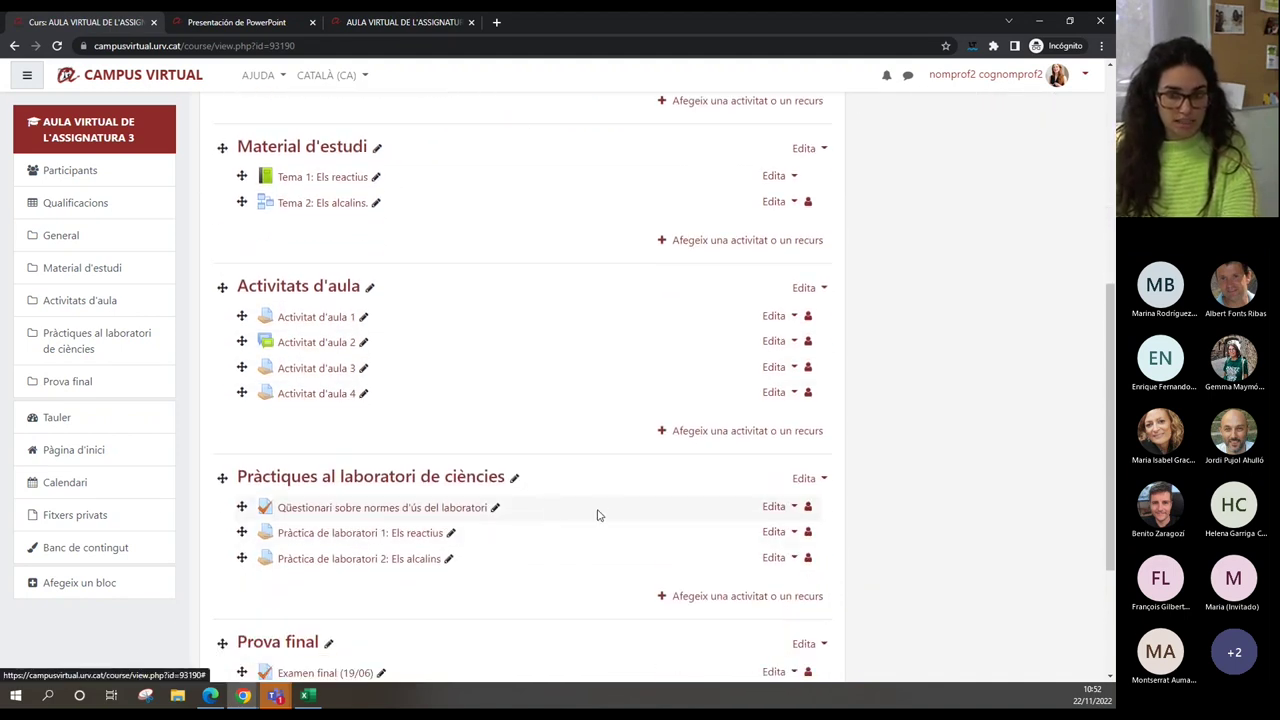
{"action": "scroll", "coordinate": [603, 523], "scroll_direction": "down", "scroll_amount": 2}
{"action": "scroll", "coordinate": [603, 523], "scroll_direction": "up", "scroll_amount": 4}
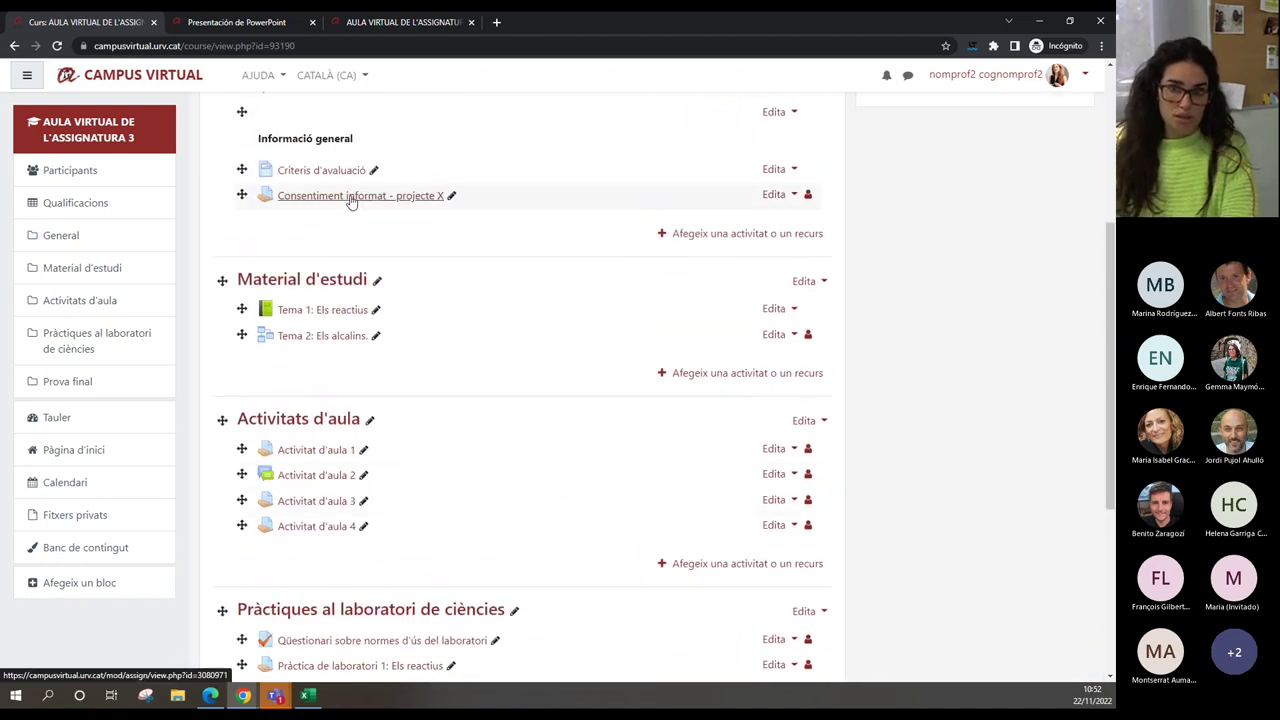
- Open the Consentiment informat - projecte X assignment, examine its completion condition, and return to the course page
{"action": "left_click", "coordinate": [352, 199]}
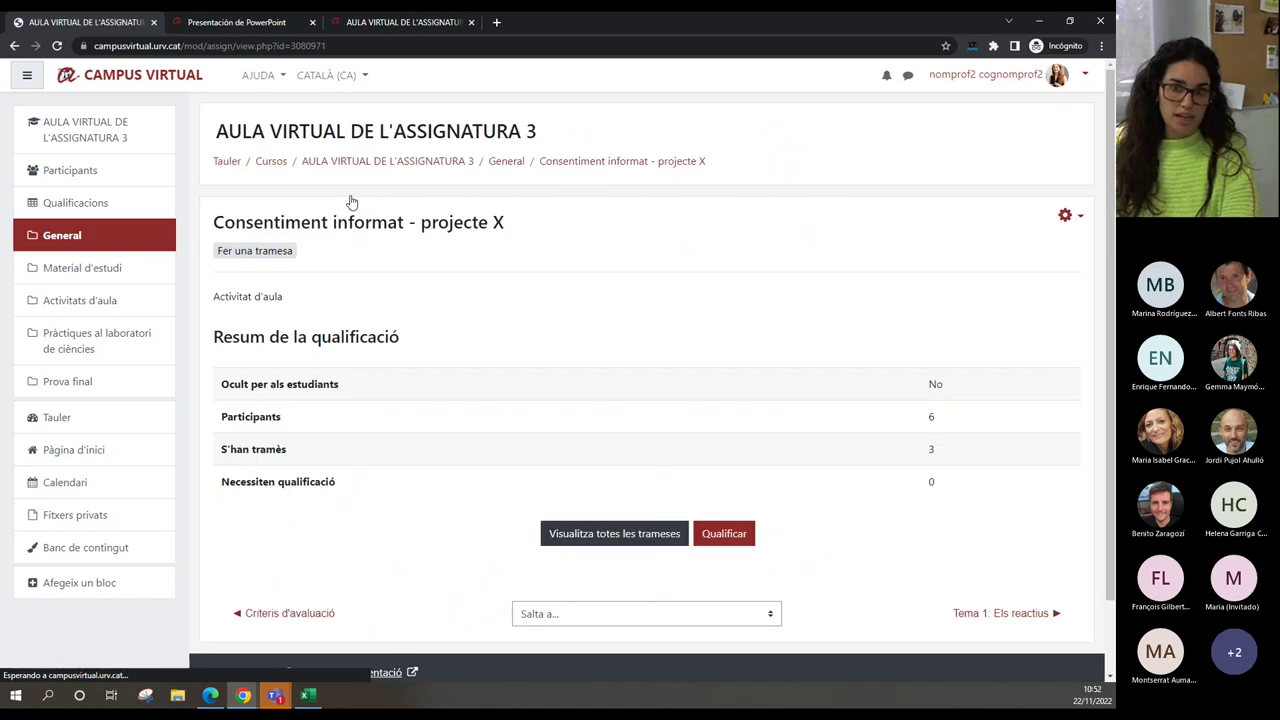
{"action": "left_click_drag", "start_coordinate": [298, 258], "coordinate": [211, 251]}
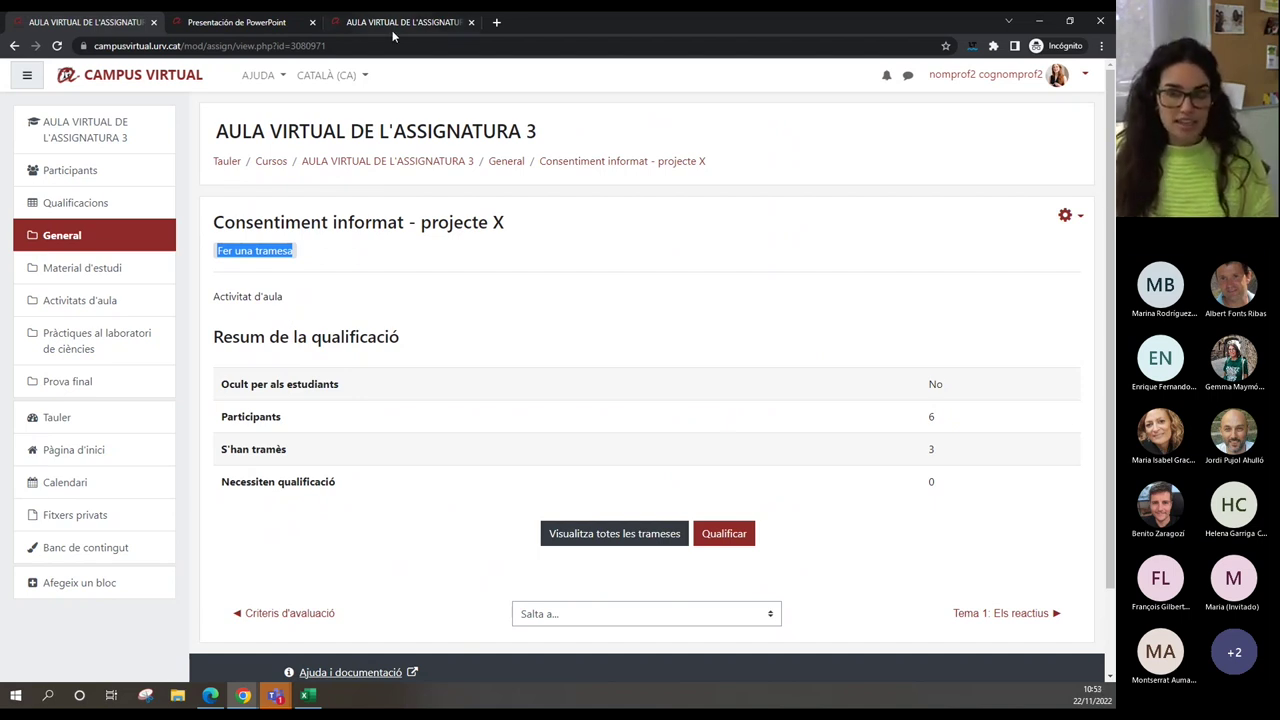
{"action": "left_click", "coordinate": [433, 166]}
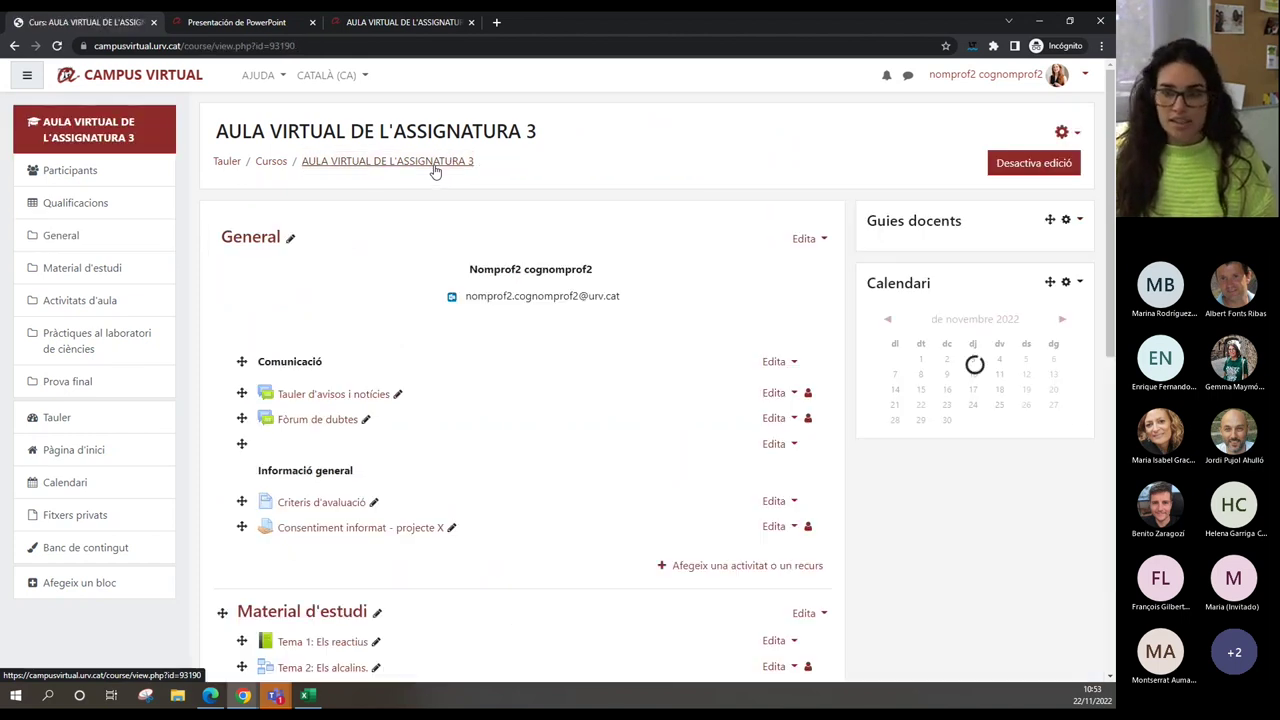
{"action": "scroll", "coordinate": [451, 414], "scroll_direction": "down", "scroll_amount": 1}
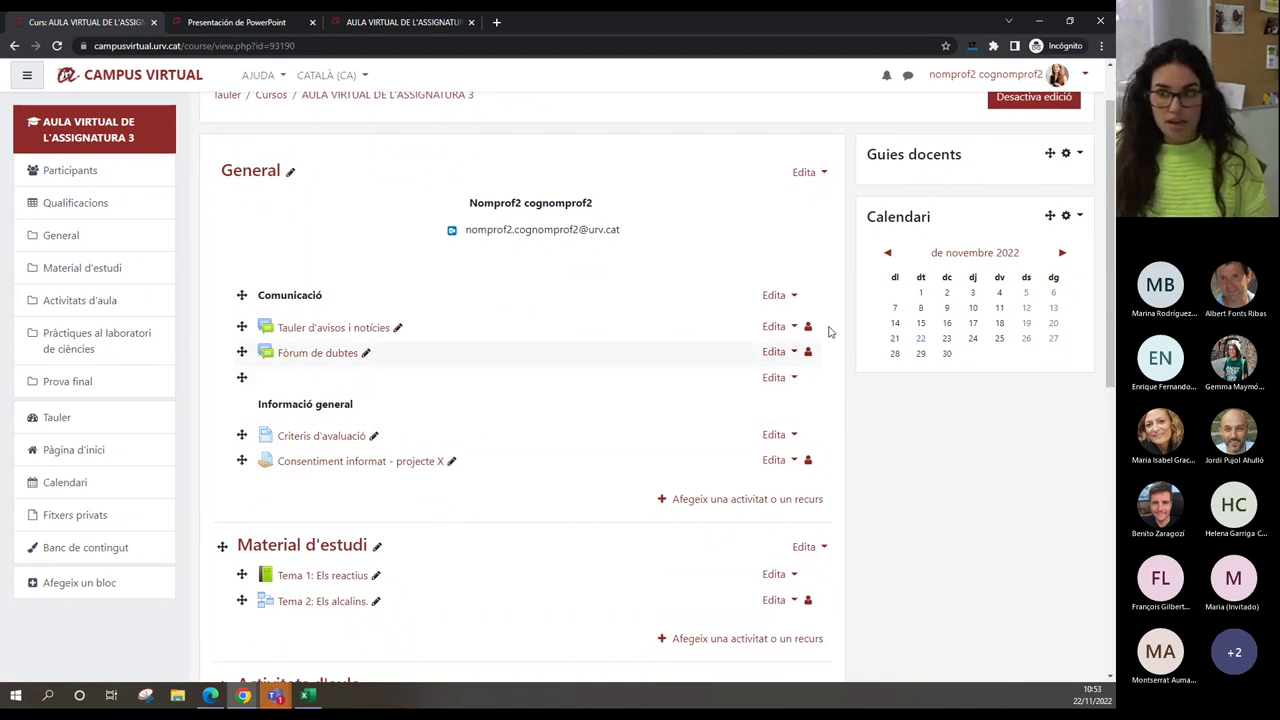
- Set Mostra les condicions de compleció de l'activitat to Sí in the course's Seguiment de compleció settings and save the changes
{"action": "scroll", "coordinate": [1008, 245], "scroll_direction": "up", "scroll_amount": 1}
{"action": "left_click", "coordinate": [1065, 132]}
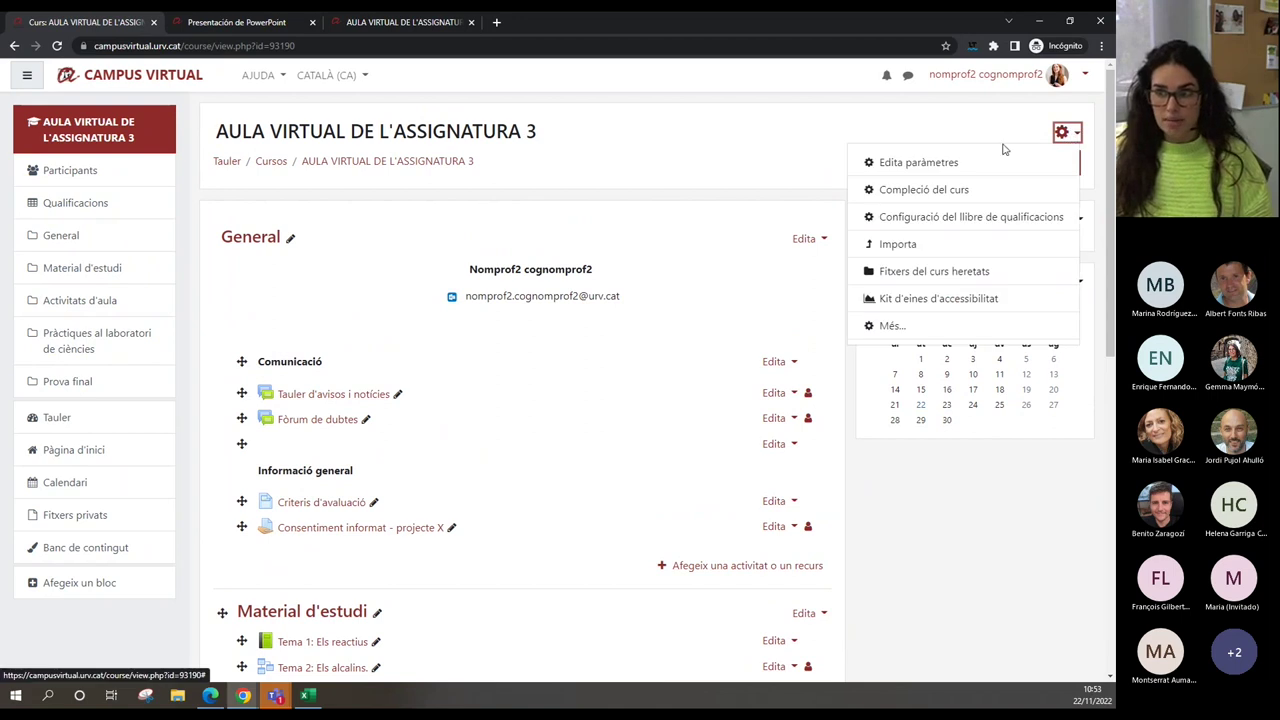
{"action": "left_click", "coordinate": [932, 162]}
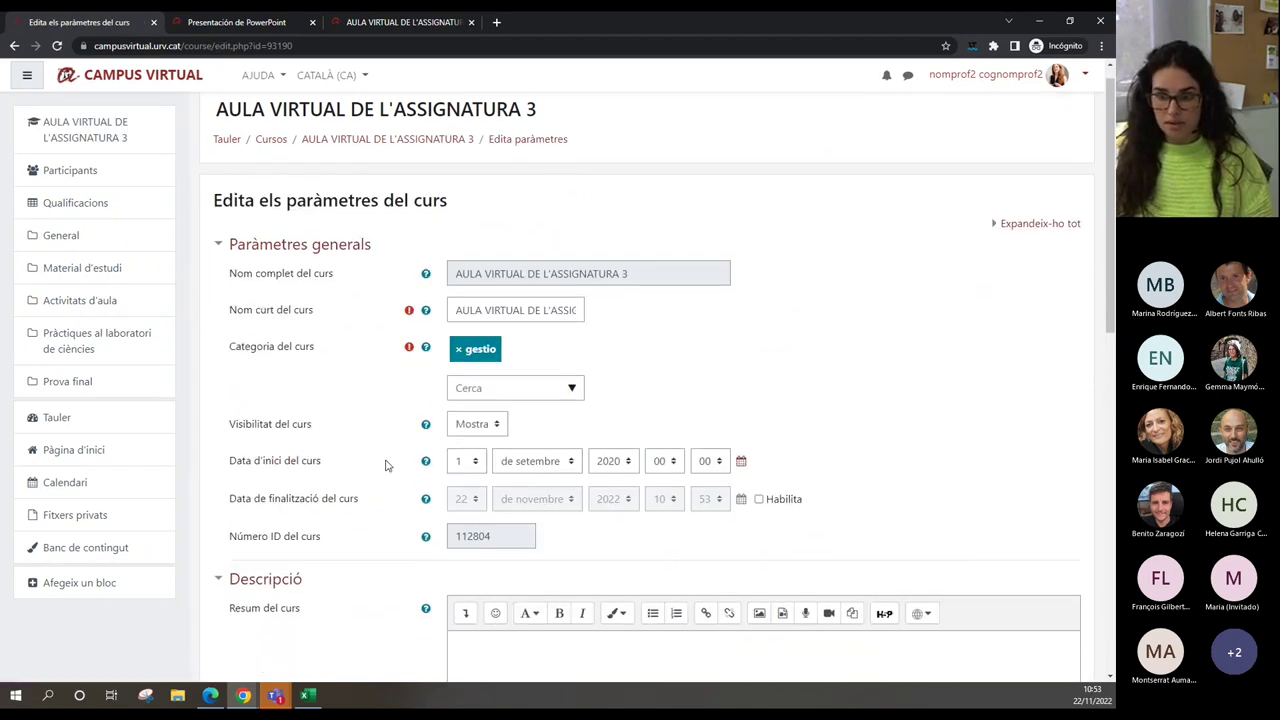
{"action": "scroll", "coordinate": [386, 465], "scroll_direction": "down", "scroll_amount": 5}
{"action": "scroll", "coordinate": [386, 472], "scroll_direction": "down", "scroll_amount": 3}
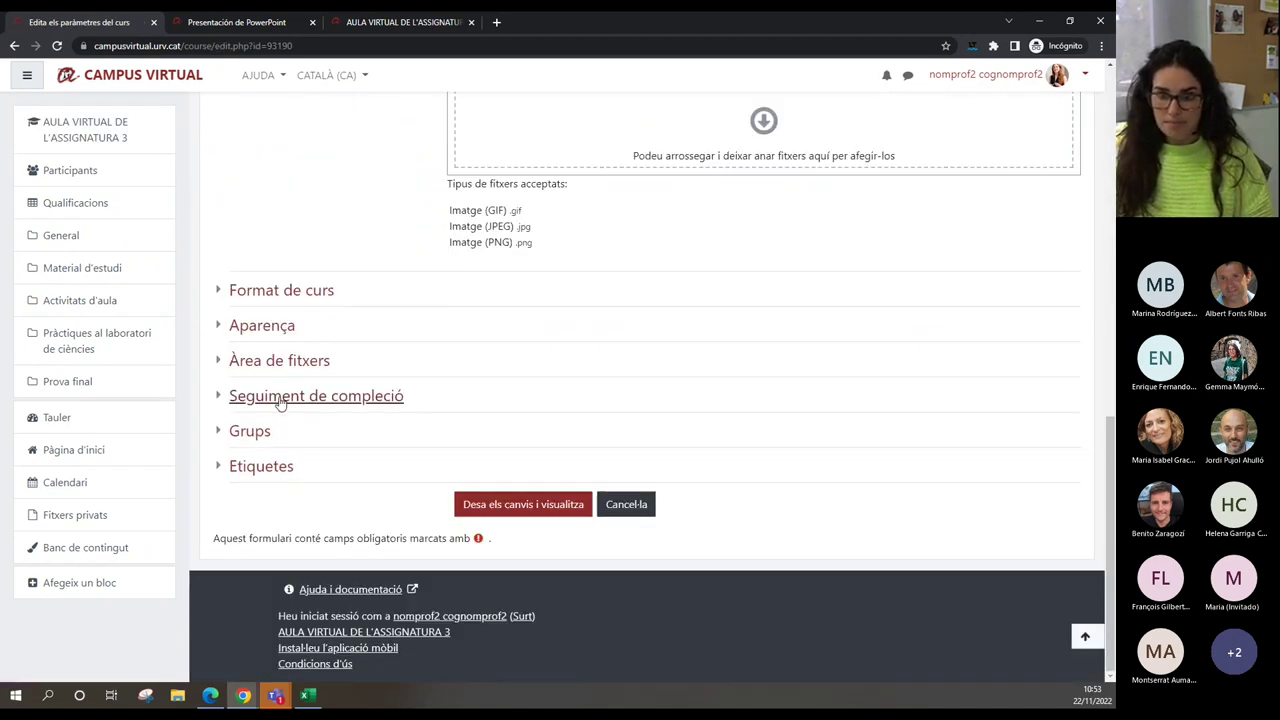
{"action": "left_click", "coordinate": [281, 398]}
{"action": "left_click", "coordinate": [470, 461]}
{"action": "left_click", "coordinate": [468, 492]}
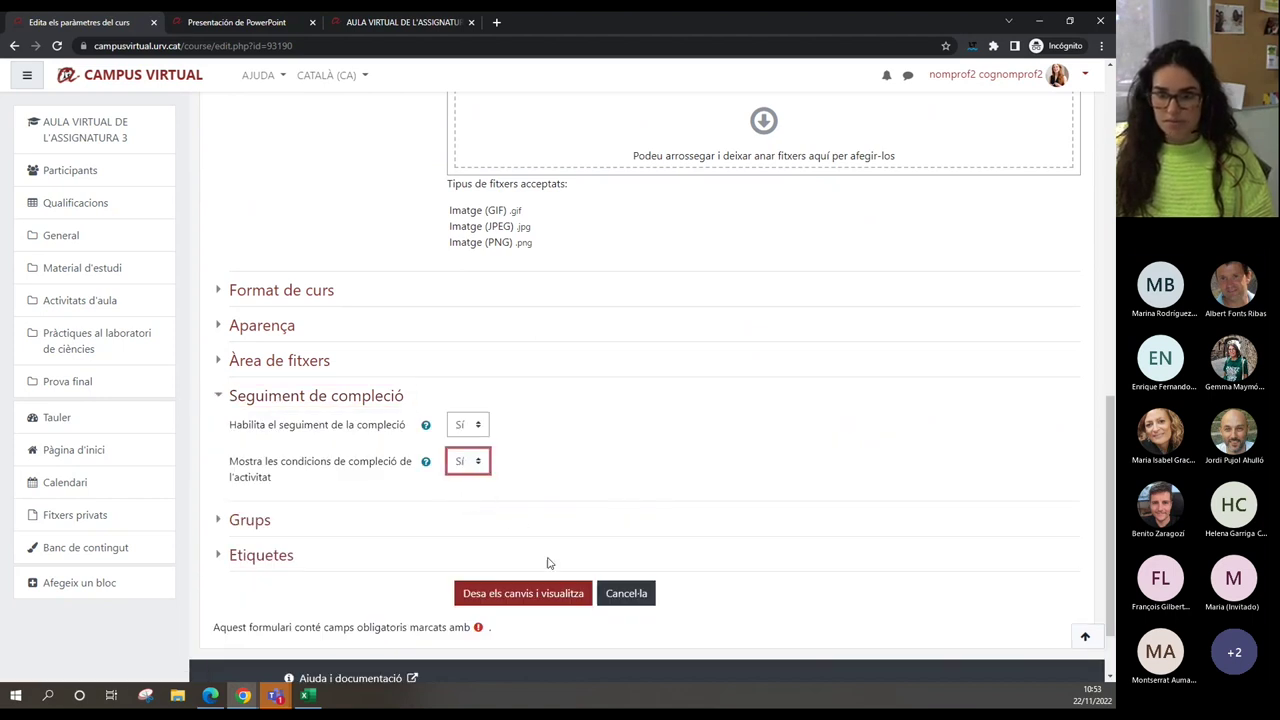
{"action": "left_click", "coordinate": [540, 595]}
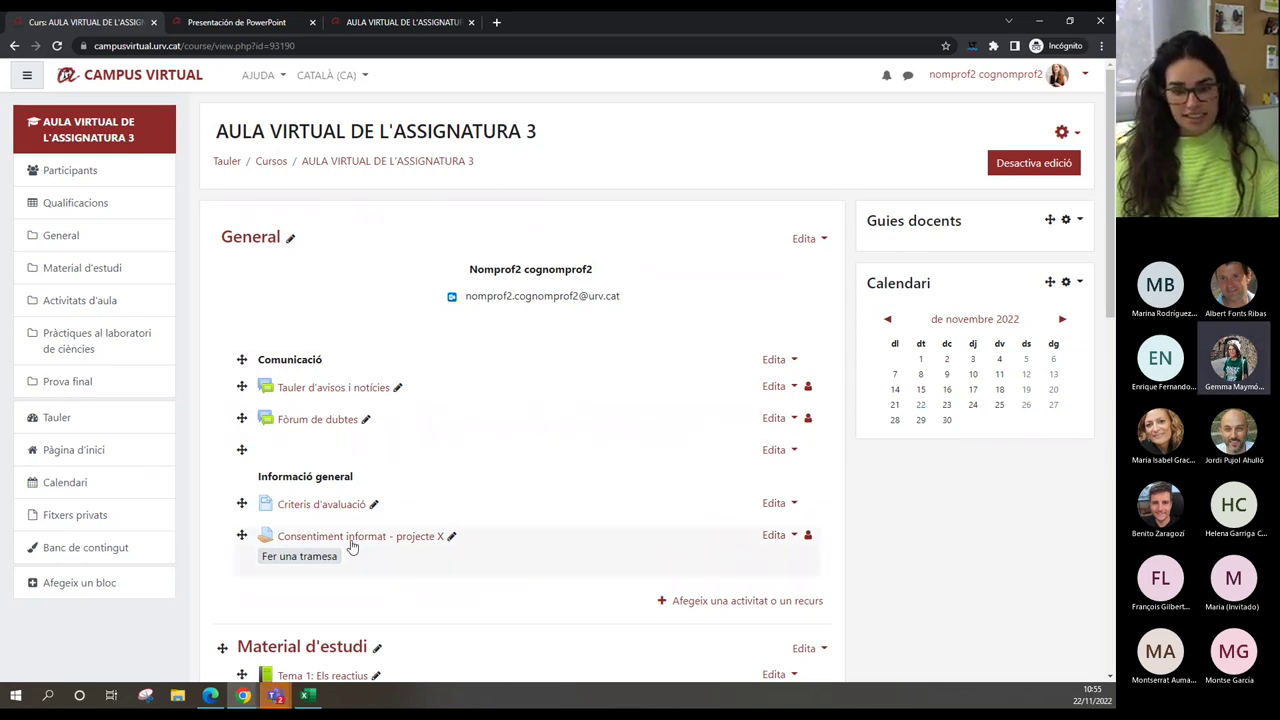
- Examine the completion condition listed under Consentiment informat - projecte X on the course page
{"action": "left_click_drag", "start_coordinate": [340, 558], "coordinate": [263, 556]}
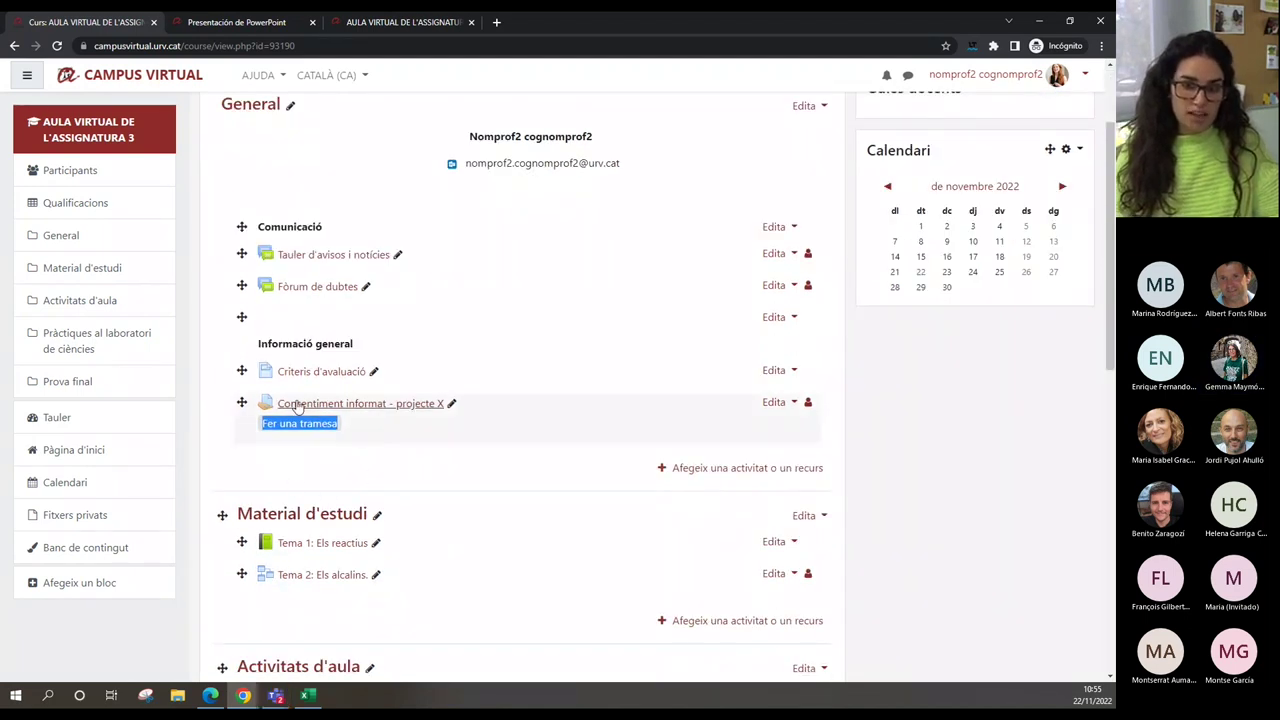
{"action": "left_click", "coordinate": [358, 430]}
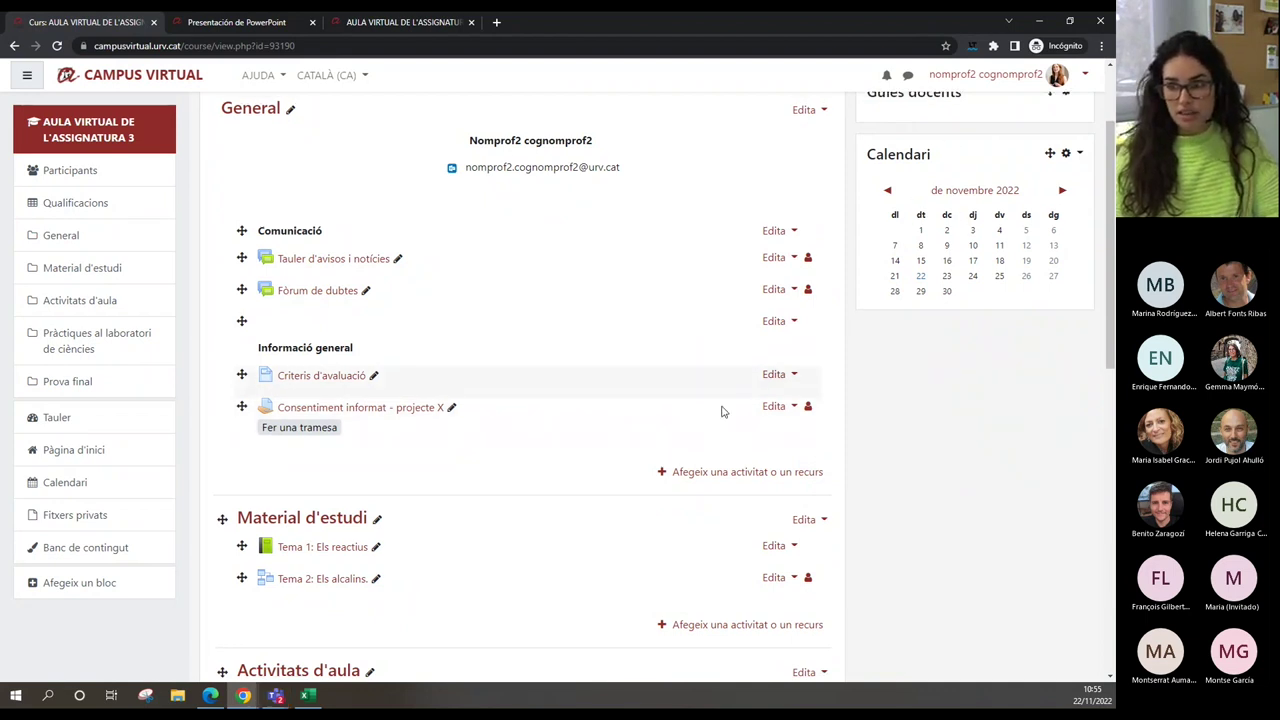
{"action": "scroll", "coordinate": [720, 410], "scroll_direction": "up", "scroll_amount": 2}
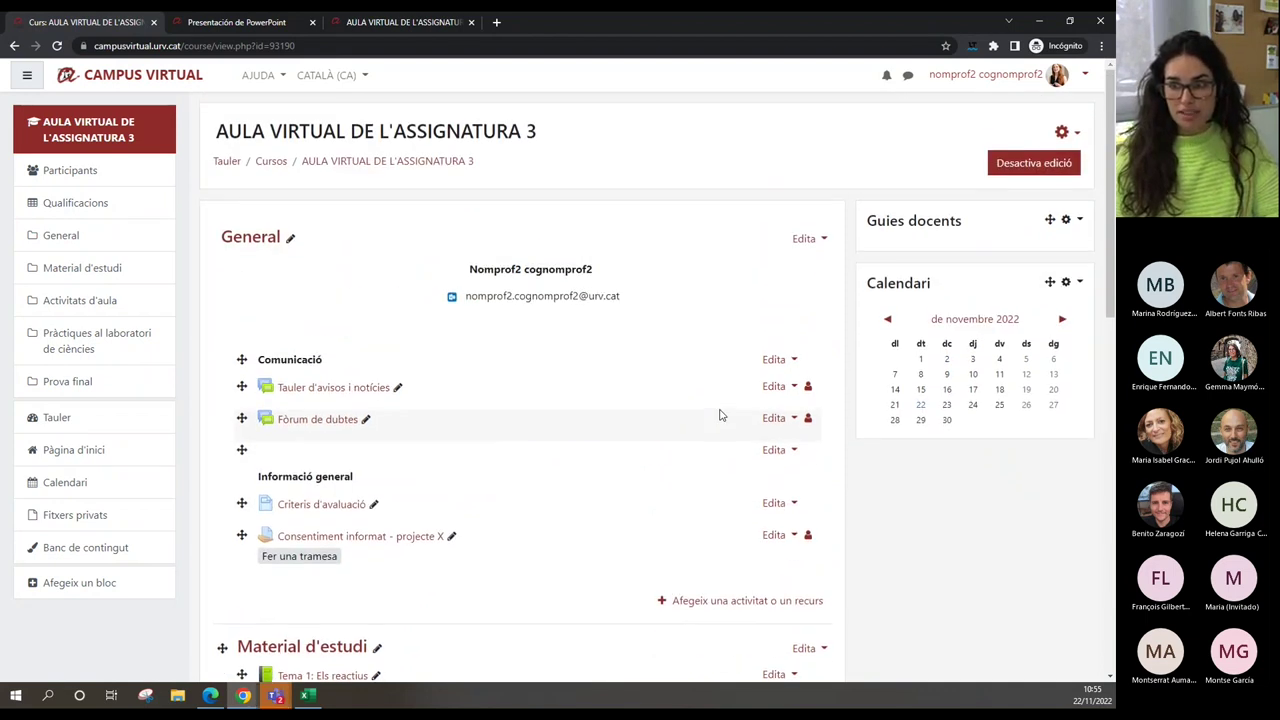
{"action": "left_click", "coordinate": [1066, 134]}
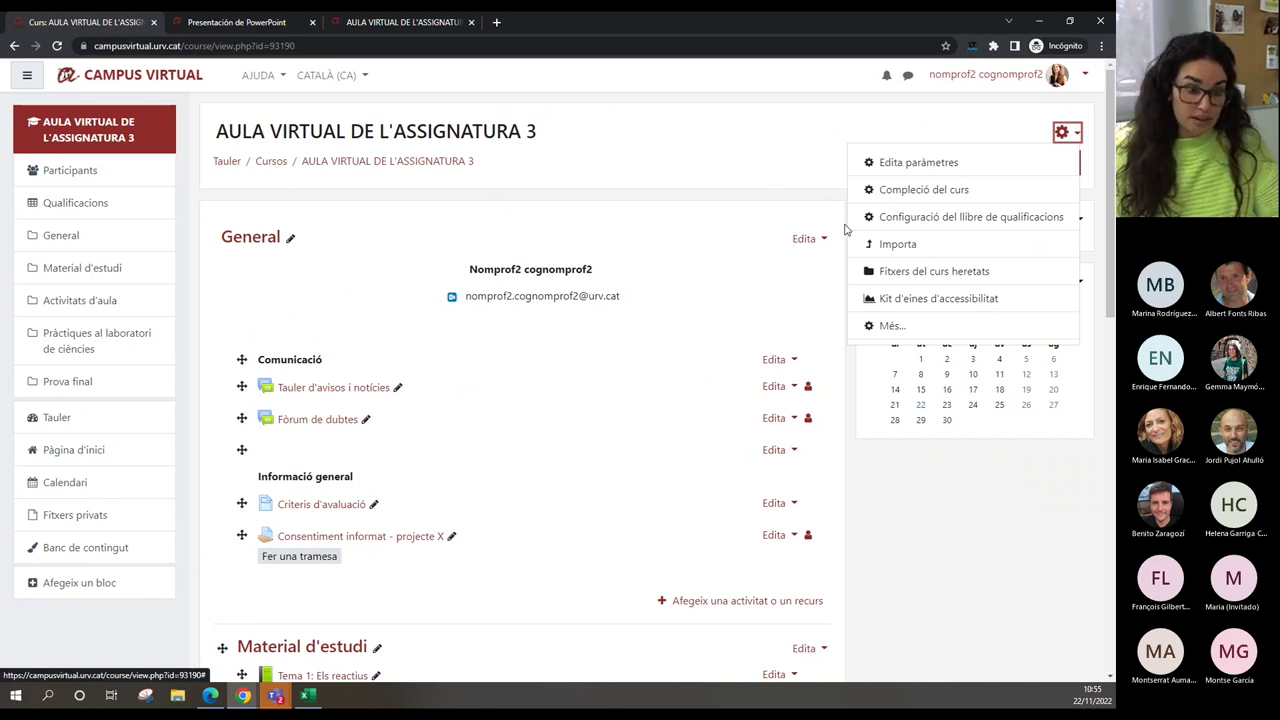
{"action": "left_click", "coordinate": [680, 368]}
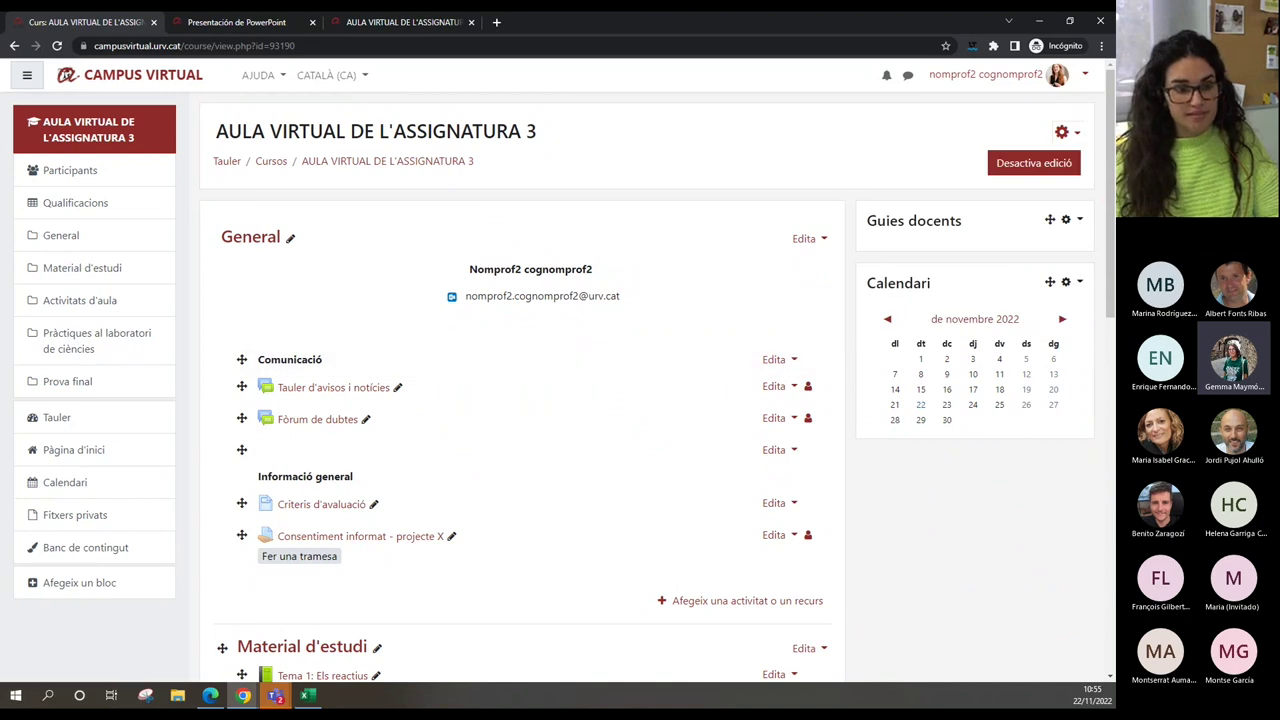